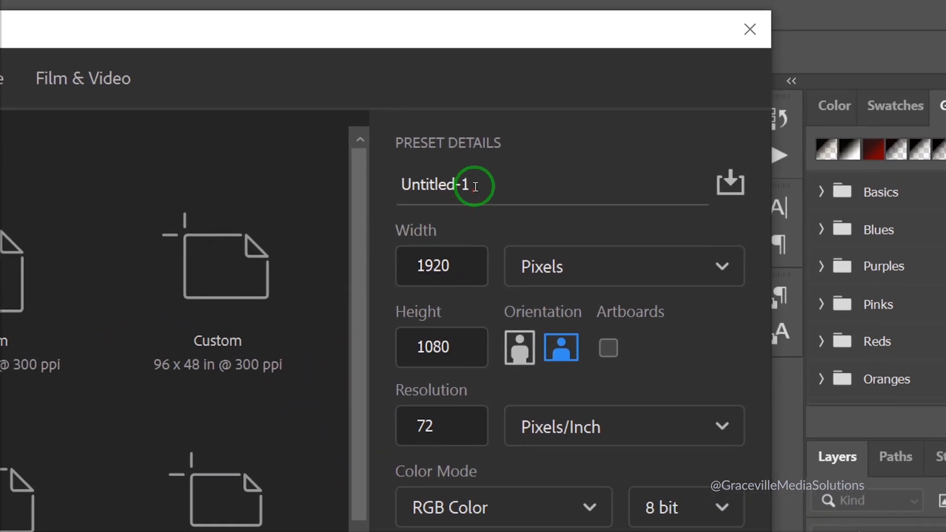
Set the new document to 1080 x 1080 px, name it 'Bday Flyer', check resolution, and create it
{"action": "left_click", "coordinate": [467, 261]}
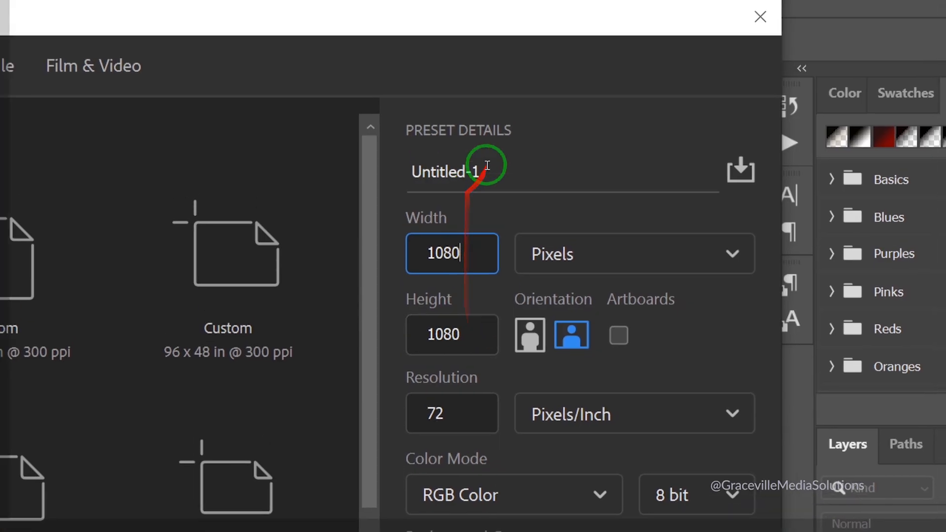
{"action": "left_click", "coordinate": [493, 100]}
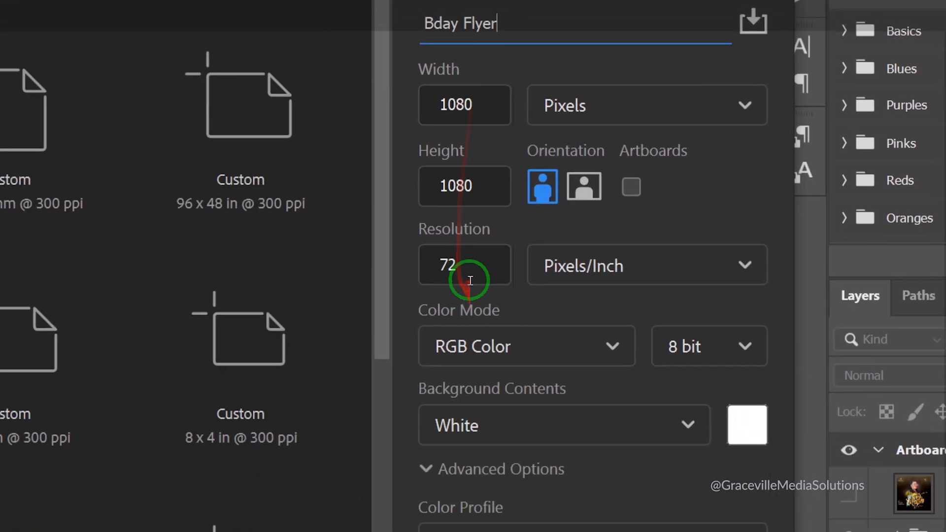
{"action": "left_click", "coordinate": [442, 432]}
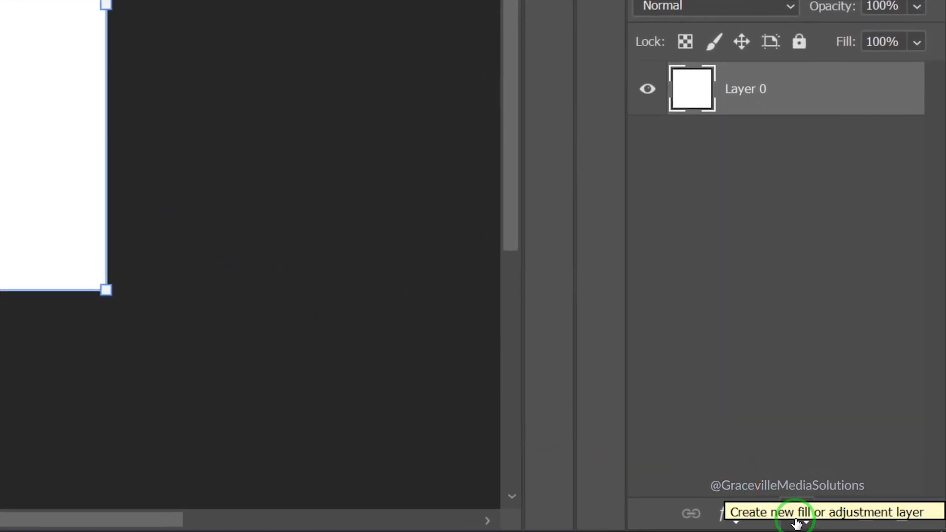
Add a black Solid Color fill layer (Color Fill 1) above Layer 0
{"action": "left_click", "coordinate": [796, 523]}
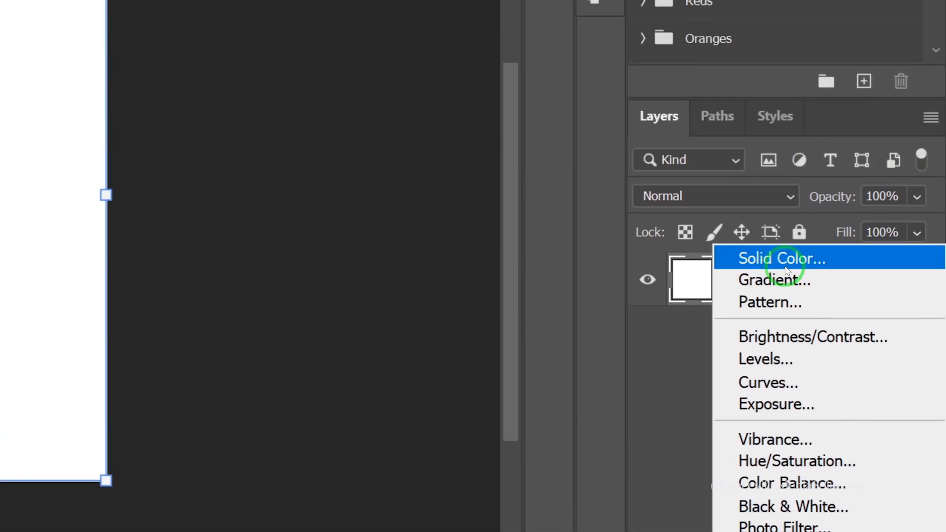
{"action": "left_click", "coordinate": [785, 269]}
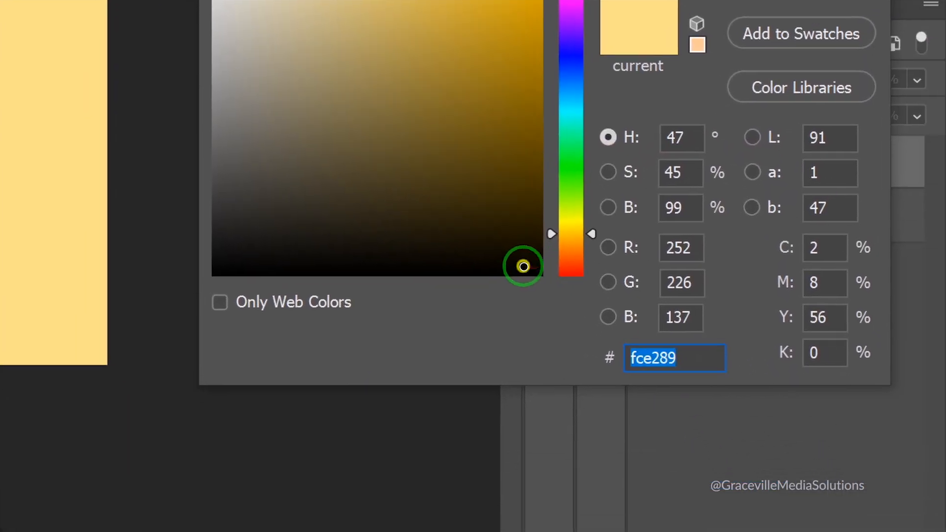
{"action": "left_click", "coordinate": [533, 286]}
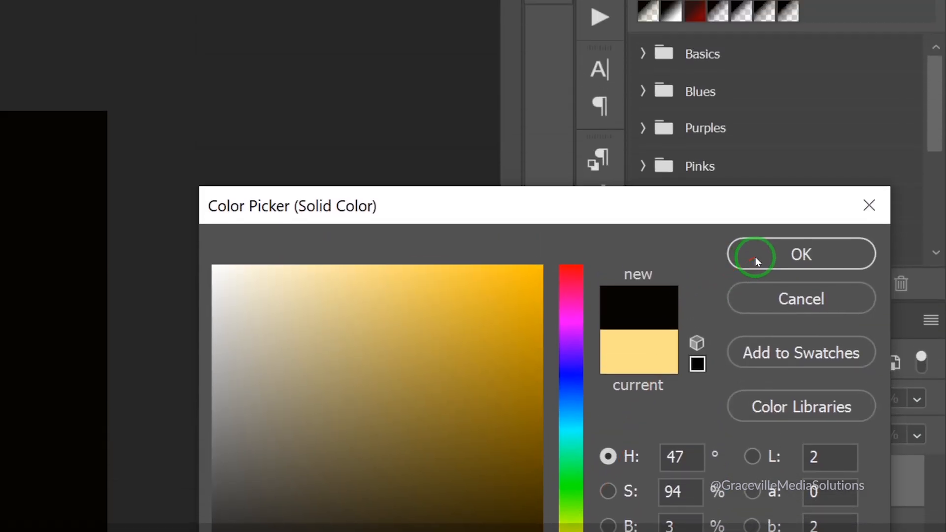
{"action": "left_click", "coordinate": [757, 261]}
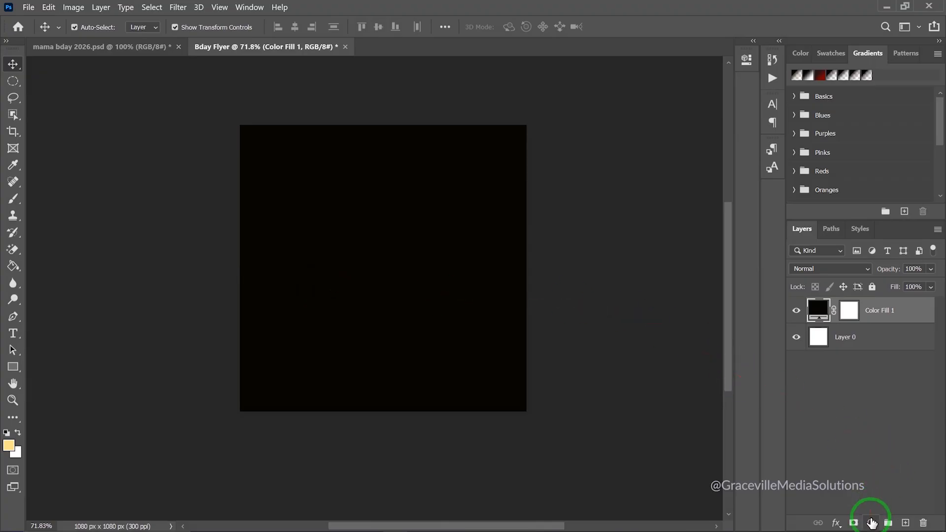
{"action": "left_click", "coordinate": [871, 522]}
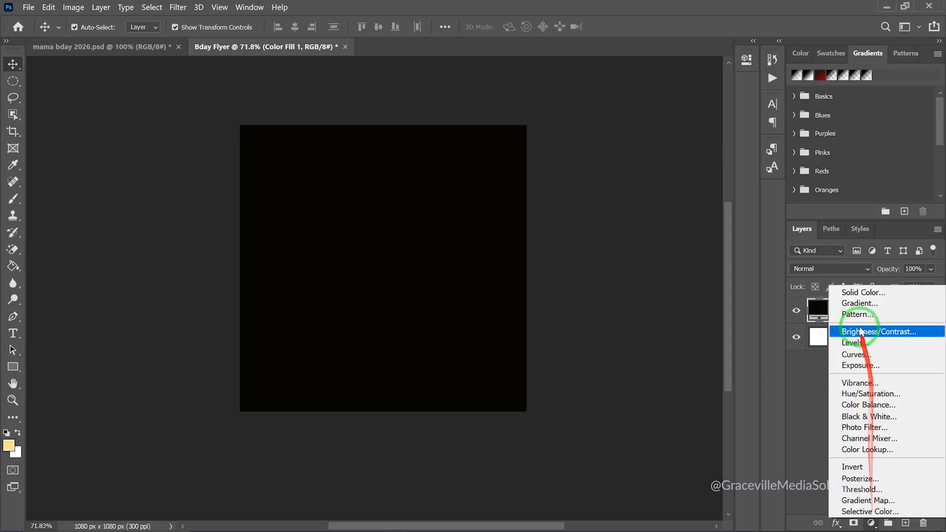
Add a Gradient fill layer using the Basics 'Foreground to Transparent' preset
{"action": "left_click", "coordinate": [857, 303]}
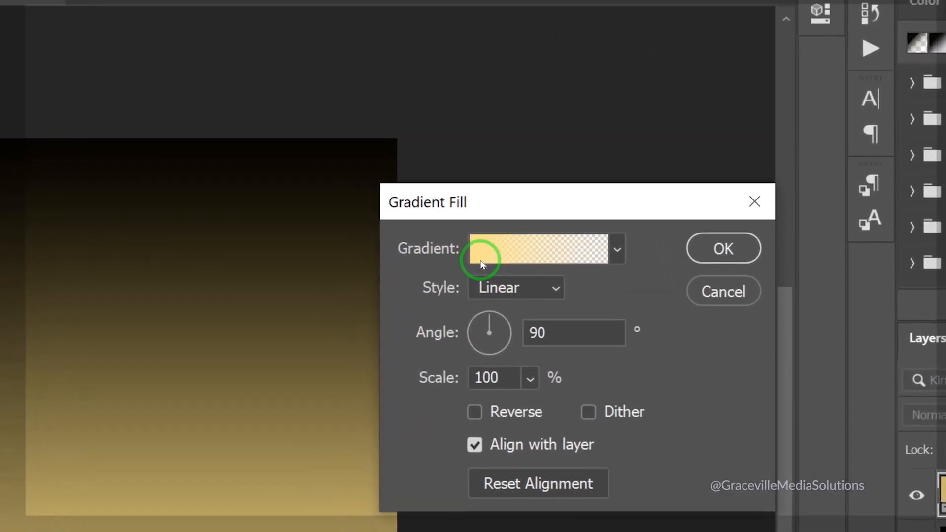
{"action": "left_click", "coordinate": [480, 261]}
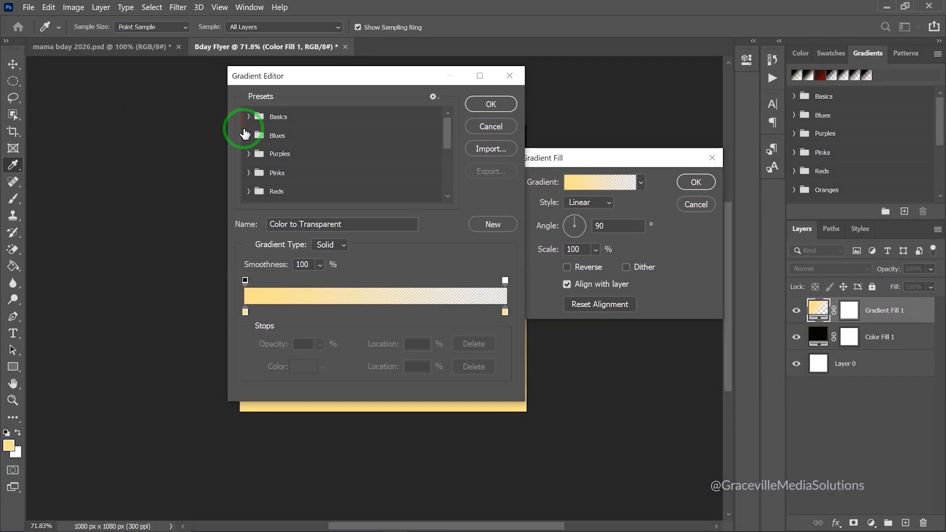
{"action": "left_click", "coordinate": [248, 115]}
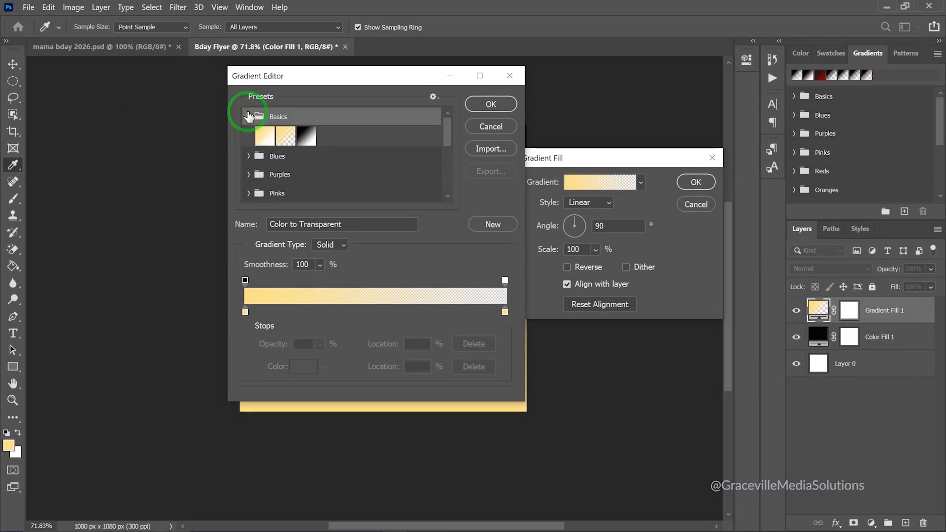
{"action": "left_click", "coordinate": [285, 137]}
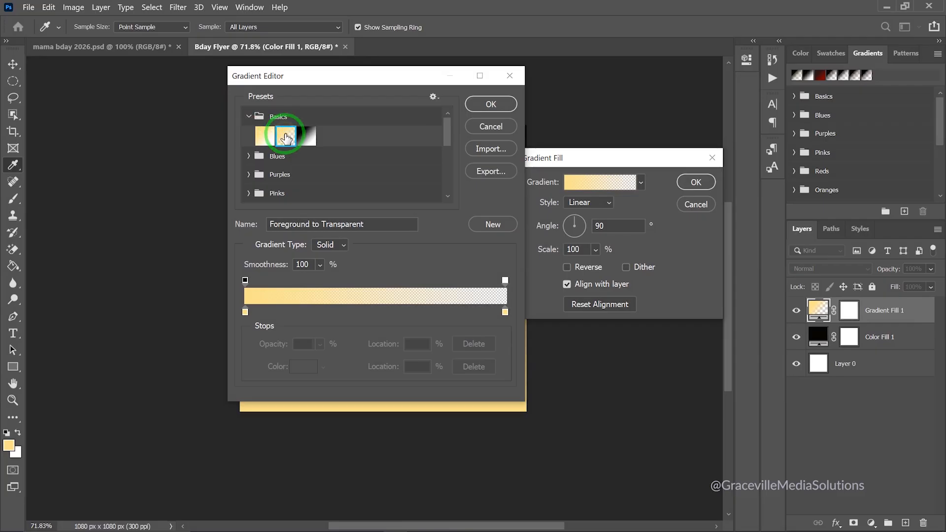
{"action": "left_click", "coordinate": [246, 312]}
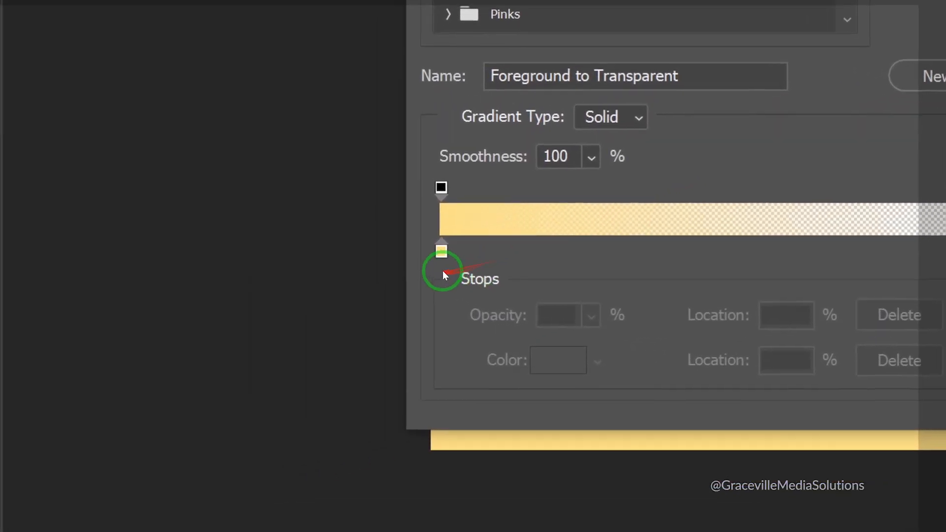
Set the gradient's left stop to 080807, tick Reverse, and apply the gradient fill
{"action": "left_click", "coordinate": [441, 252]}
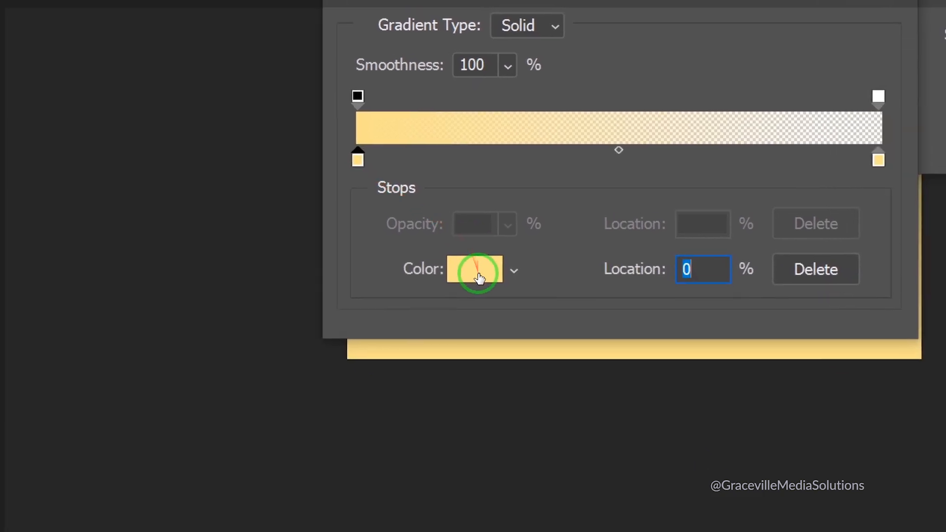
{"action": "left_click", "coordinate": [574, 359]}
{"action": "left_click", "coordinate": [599, 363]}
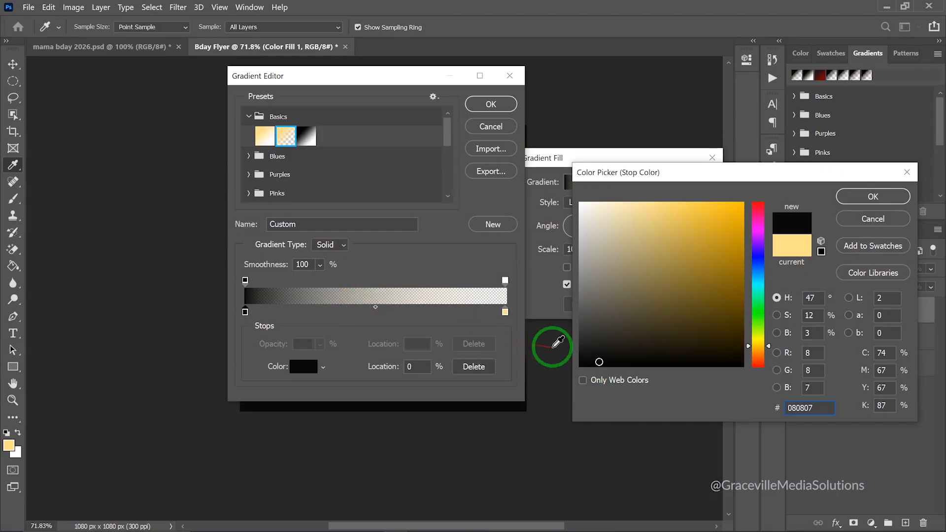
{"action": "left_click", "coordinate": [866, 196]}
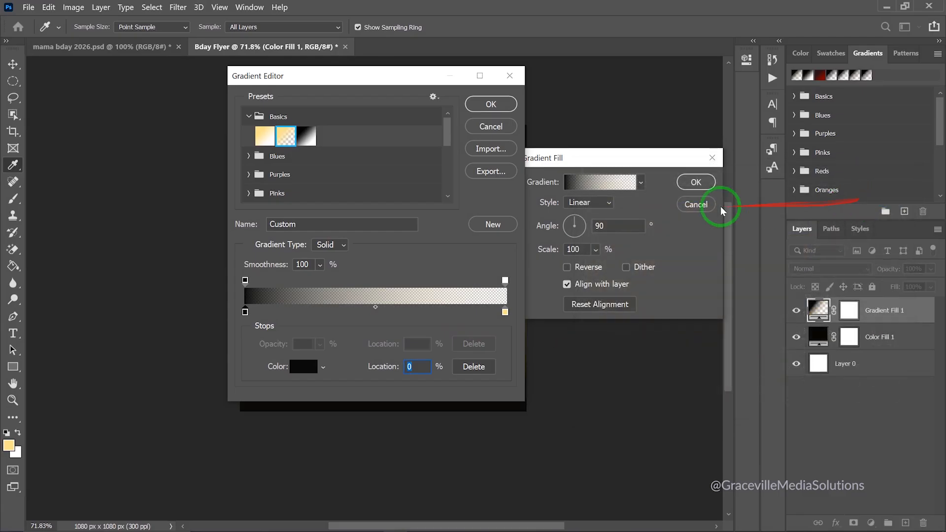
{"action": "left_click_drag", "start_coordinate": [412, 75], "coordinate": [191, 137]}
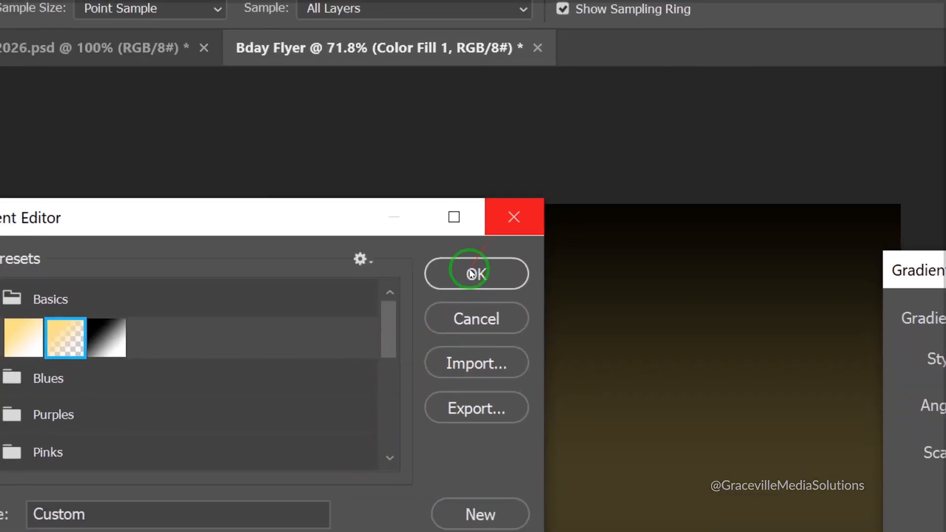
{"action": "left_click", "coordinate": [472, 274]}
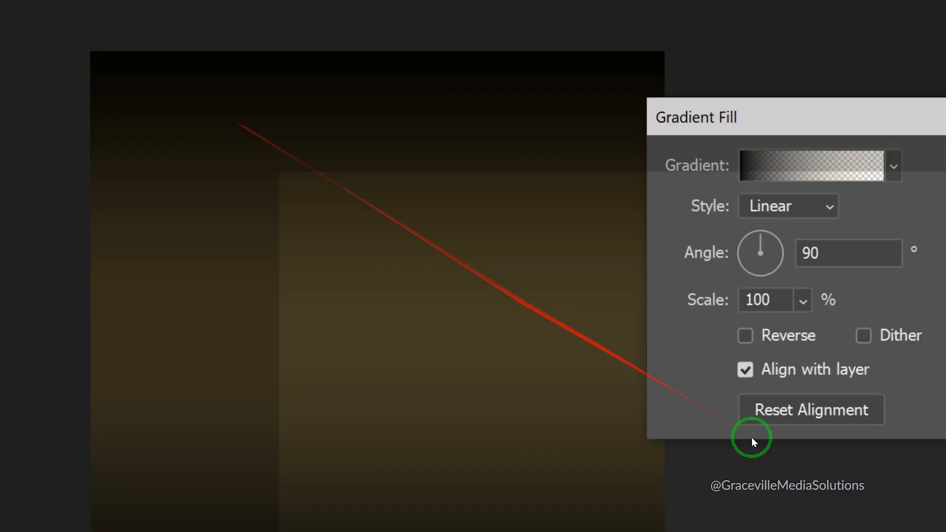
{"action": "left_click", "coordinate": [475, 265]}
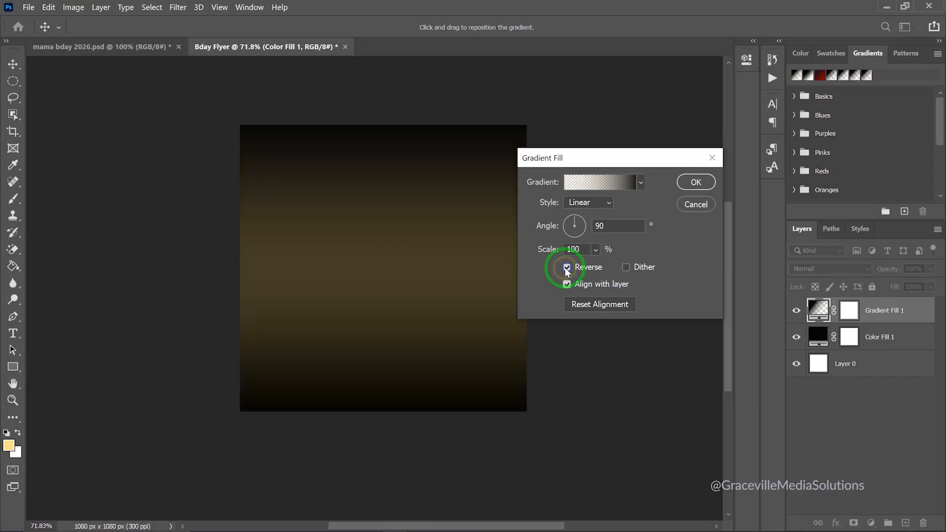
{"action": "left_click", "coordinate": [695, 182]}
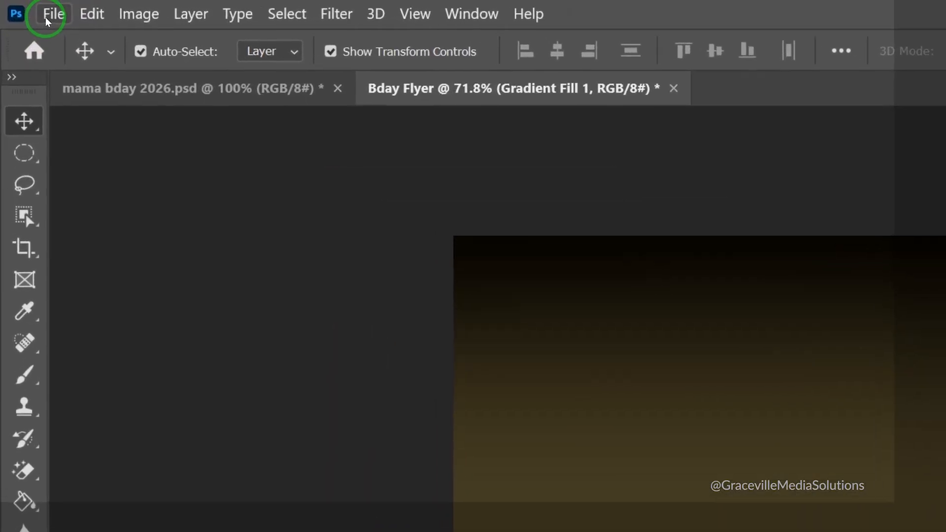
{"action": "left_click", "coordinate": [24, 9]}
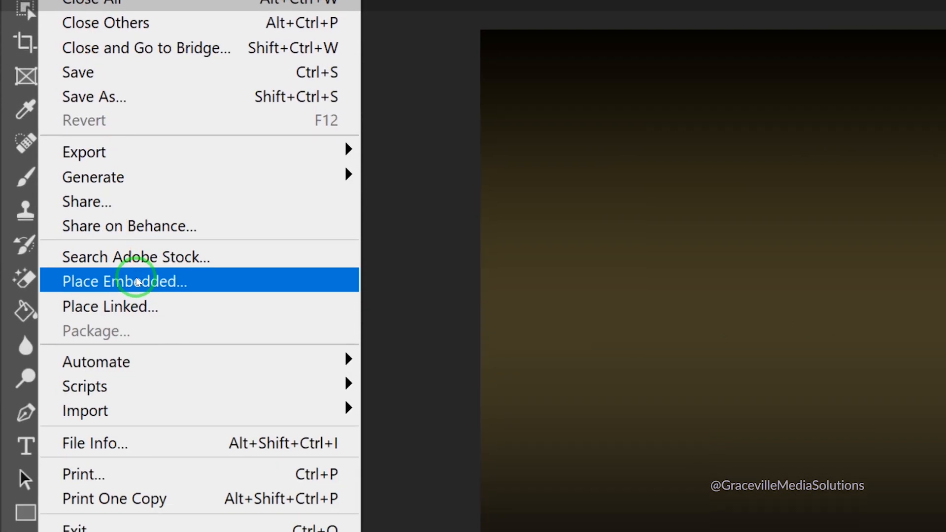
{"action": "left_click", "coordinate": [131, 446]}
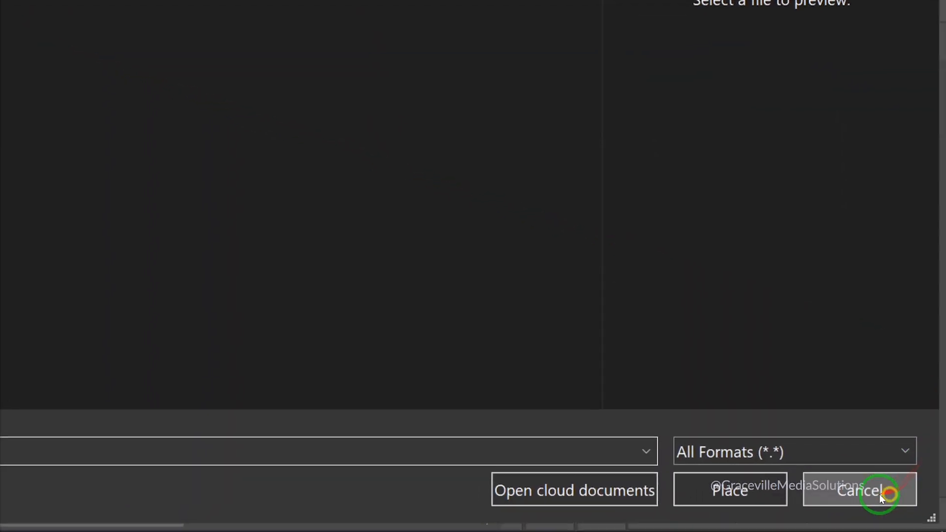
{"action": "left_click", "coordinate": [917, 505]}
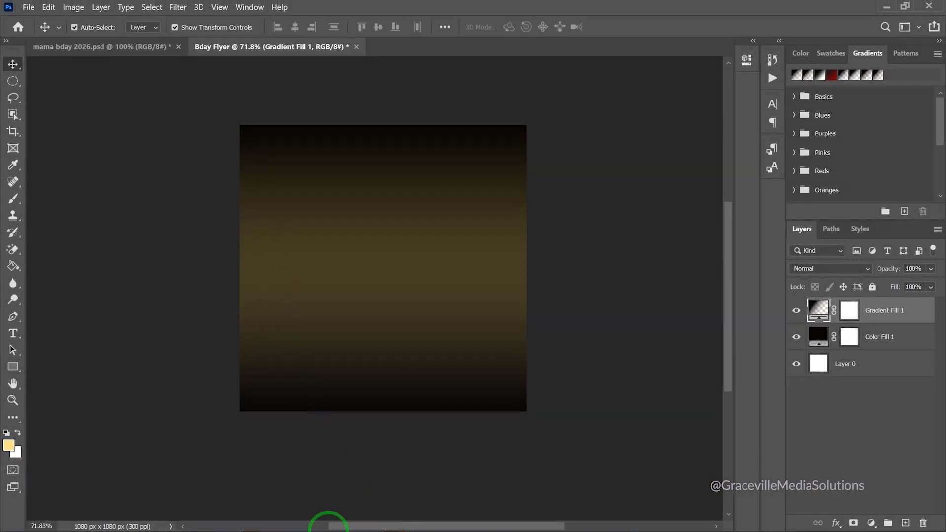
{"action": "key", "text": "super"}
Open sunburst.jpg from the Mama-Bday folder with Adobe Photoshop 2020
{"action": "left_click", "coordinate": [259, 521]}
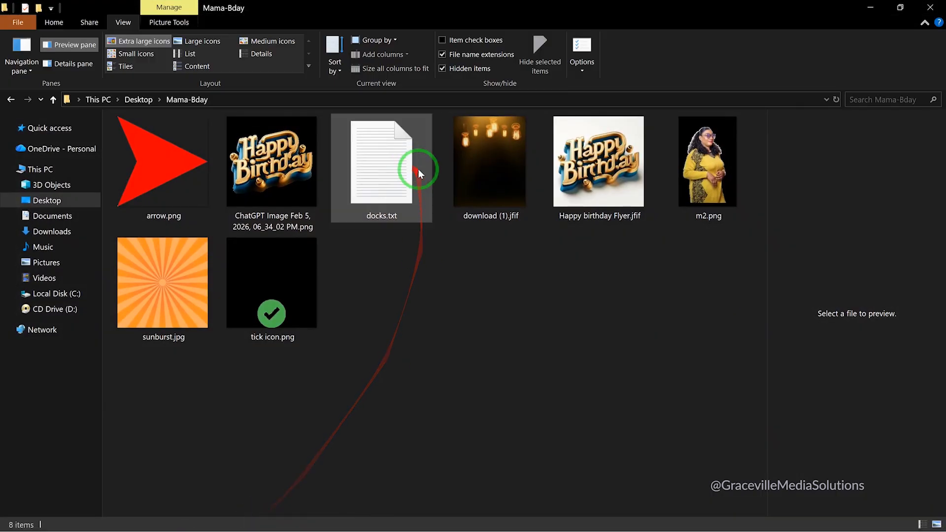
{"action": "left_click", "coordinate": [161, 297]}
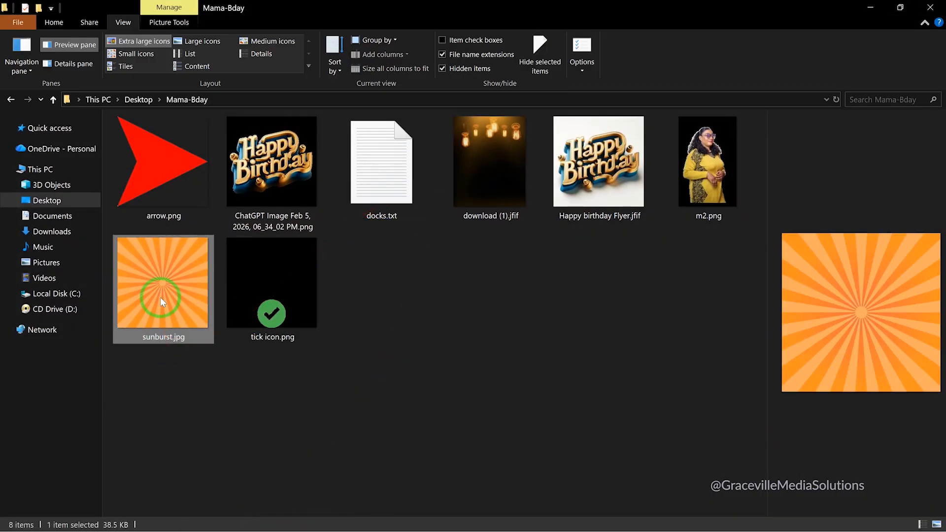
{"action": "right_click", "coordinate": [161, 297]}
{"action": "mouse_move", "coordinate": [201, 295]}
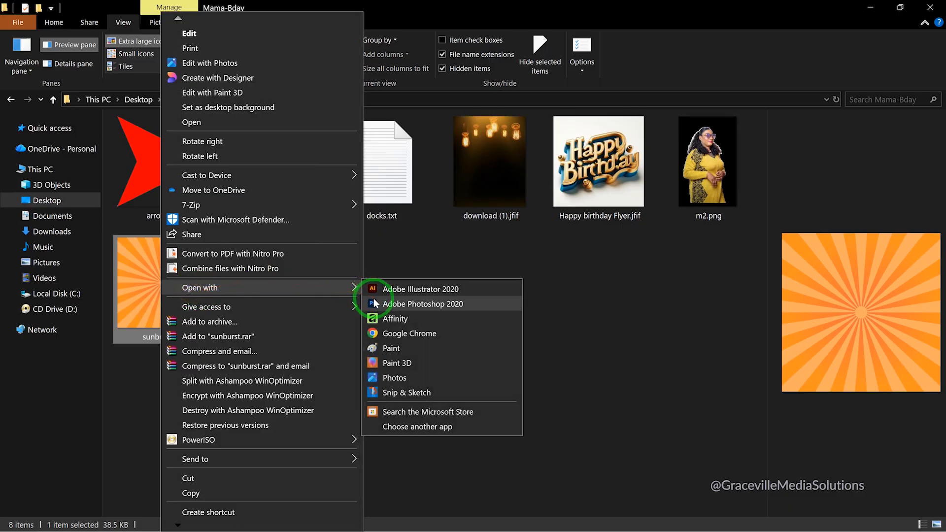
{"action": "left_click", "coordinate": [380, 304]}
{"action": "scroll", "coordinate": [374, 305], "scroll_direction": "up", "scroll_amount": 5}
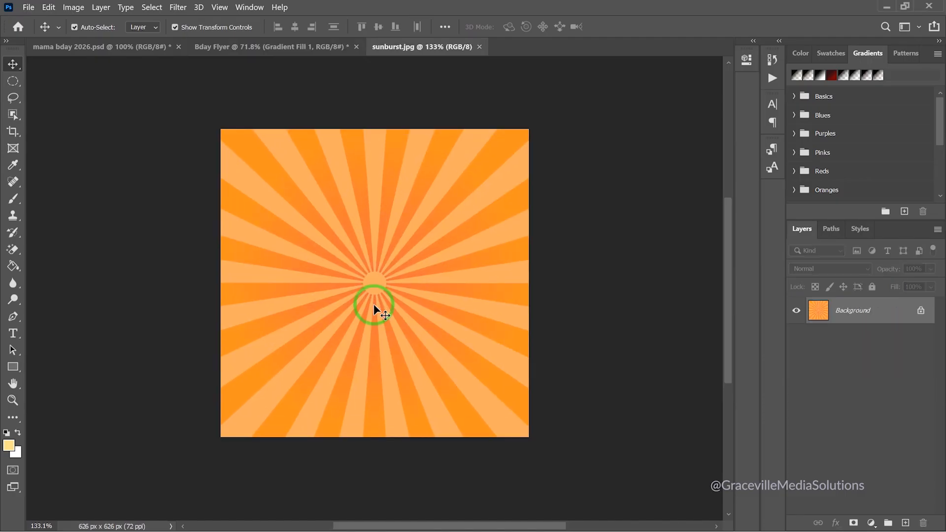
Unlock the sunburst's Background layer and cancel the Save As dialog
{"action": "scroll", "coordinate": [373, 305], "scroll_direction": "down", "scroll_amount": 3}
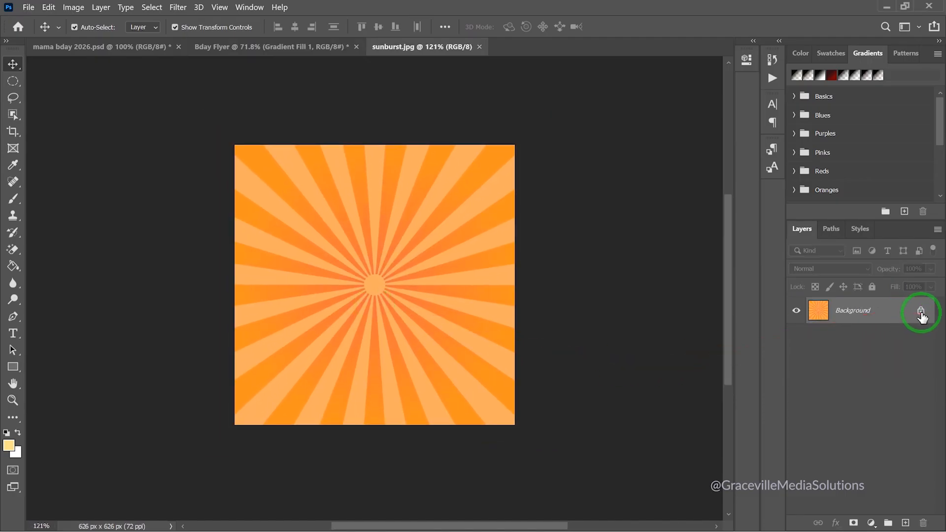
{"action": "left_click", "coordinate": [920, 311]}
{"action": "scroll", "coordinate": [421, 298], "scroll_direction": "up", "scroll_amount": 4}
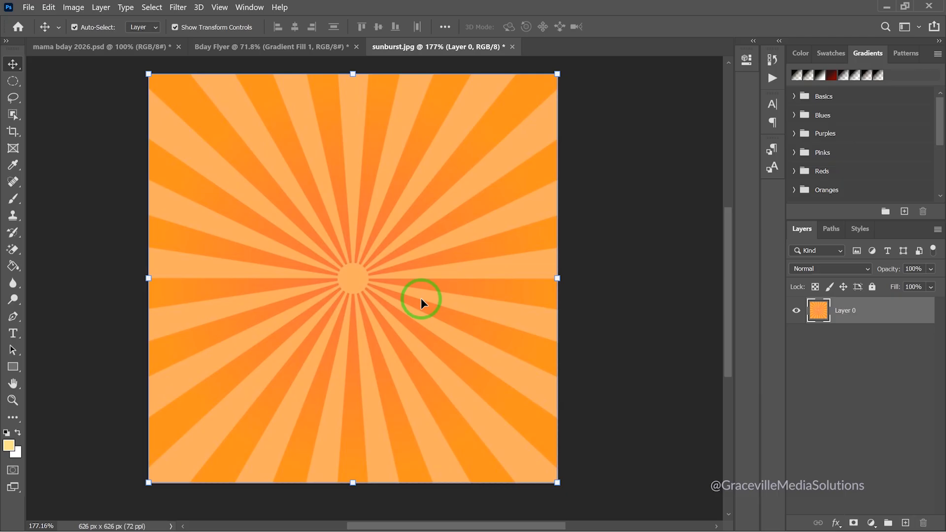
{"action": "key", "text": "ctrl"}
{"action": "key", "text": "ctrl+shift+s"}
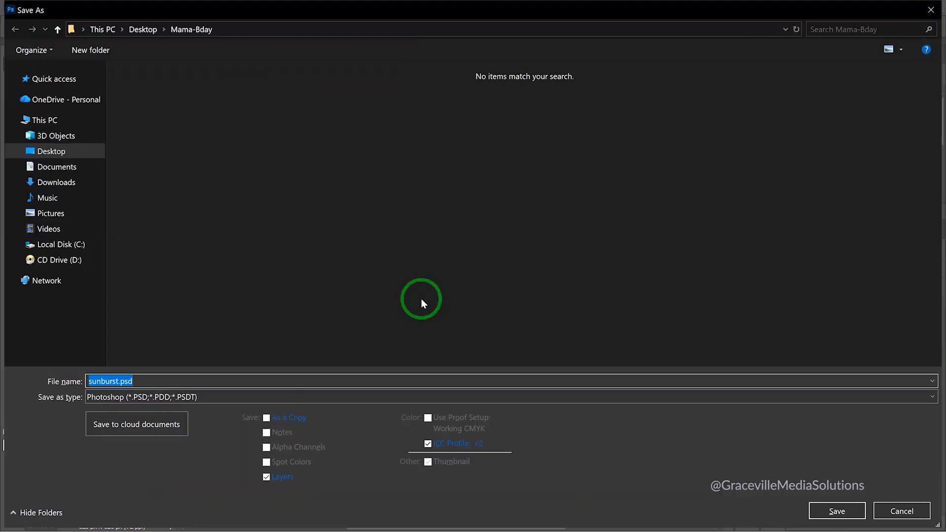
{"action": "left_click", "coordinate": [900, 511]}
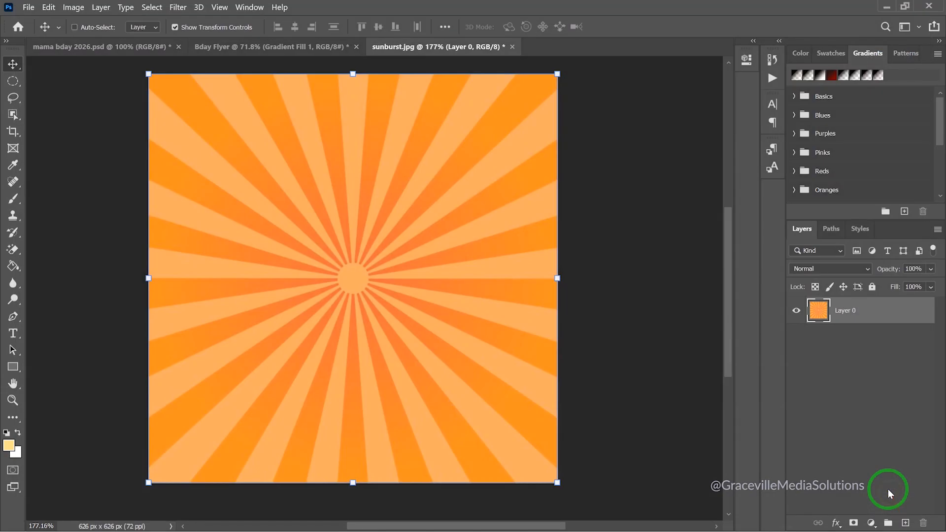
Desaturate the sunburst with Ctrl+Shift+U and drag it into Bday Flyer as Layer 1
{"action": "key", "text": "ctrl+shift+u"}
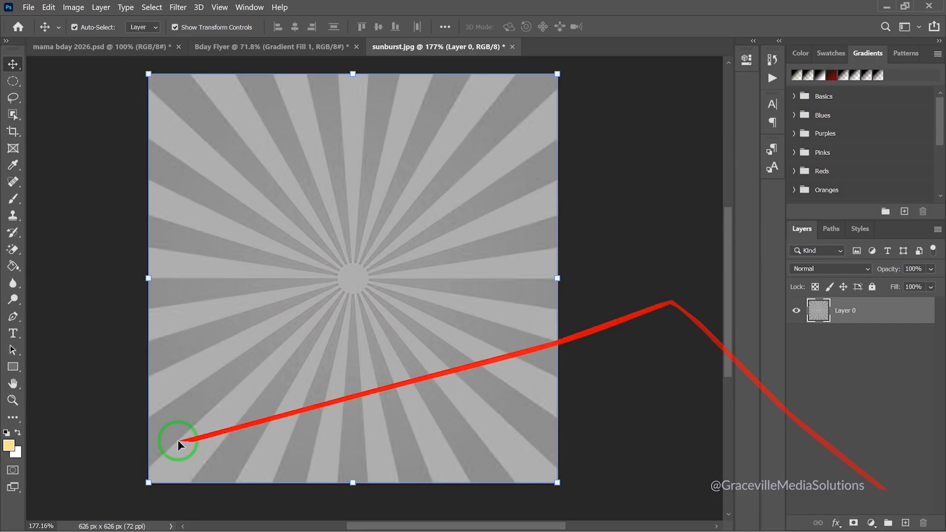
{"action": "scroll", "coordinate": [486, 277], "scroll_direction": "down", "scroll_amount": 2}
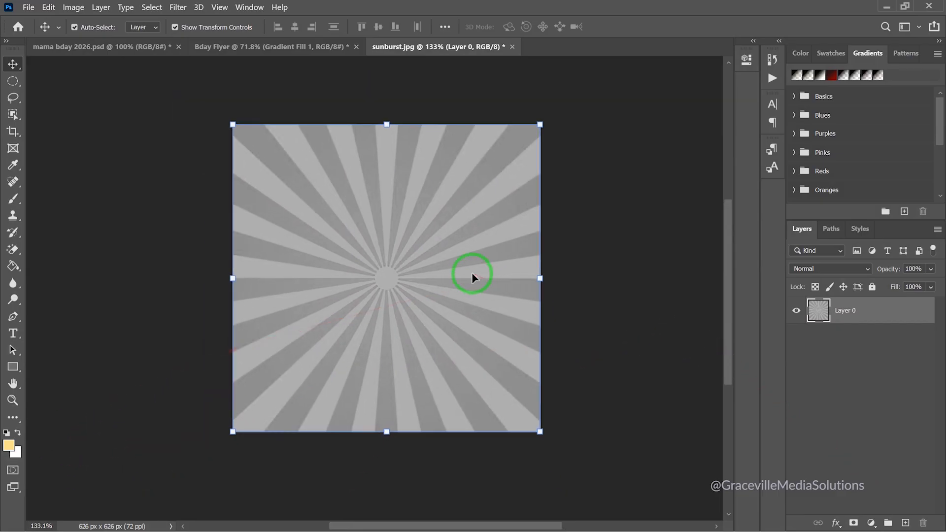
{"action": "left_click_drag", "start_coordinate": [467, 306], "coordinate": [389, 201]}
{"action": "scroll", "coordinate": [405, 223], "scroll_direction": "up", "scroll_amount": 2}
Scale the sunburst up, stretch its left side to the canvas edge, and nudge it left to centre
{"action": "left_click_drag", "start_coordinate": [409, 398], "coordinate": [400, 495]}
{"action": "left_click_drag", "start_coordinate": [193, 293], "coordinate": [171, 293]}
{"action": "left_click", "coordinate": [640, 26]}
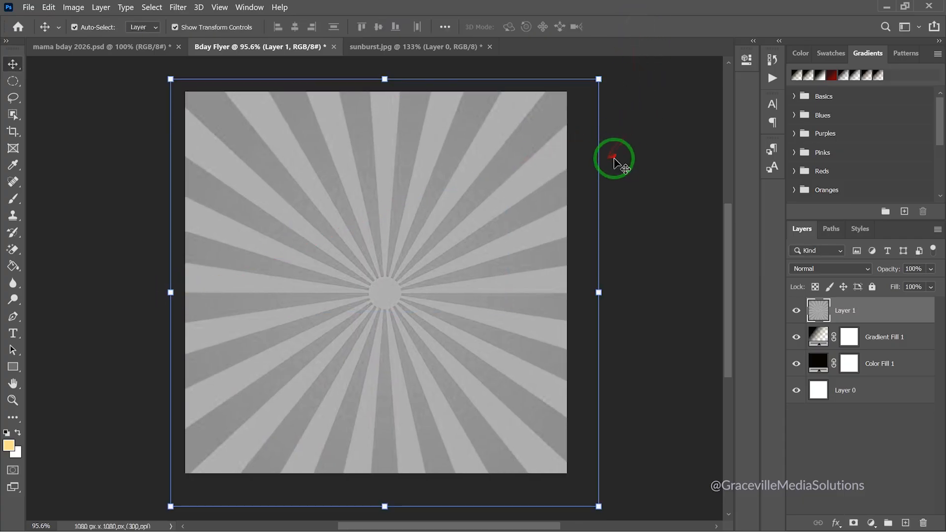
{"action": "left_click", "coordinate": [627, 165]}
{"action": "left_click_drag", "start_coordinate": [487, 211], "coordinate": [477, 215]}
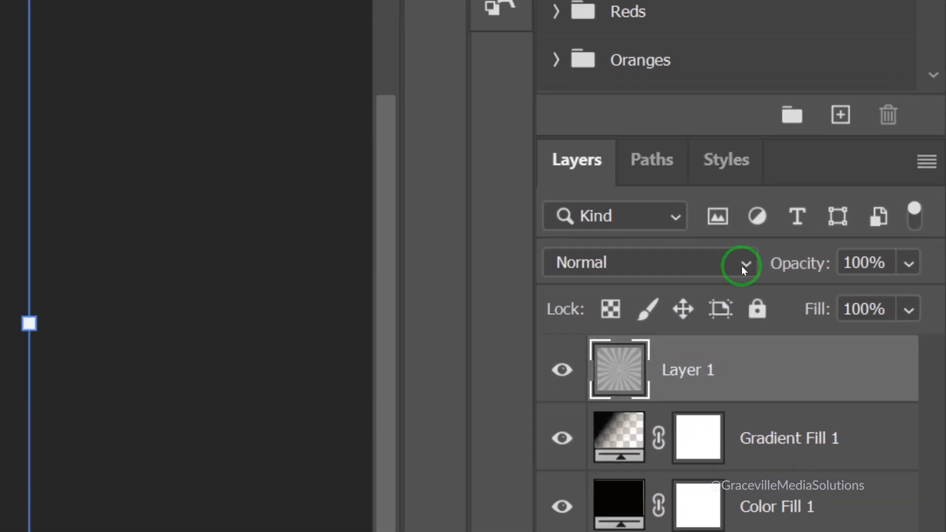
Set Layer 1's blend mode to Overlay after previewing other modes
{"action": "left_click", "coordinate": [744, 269]}
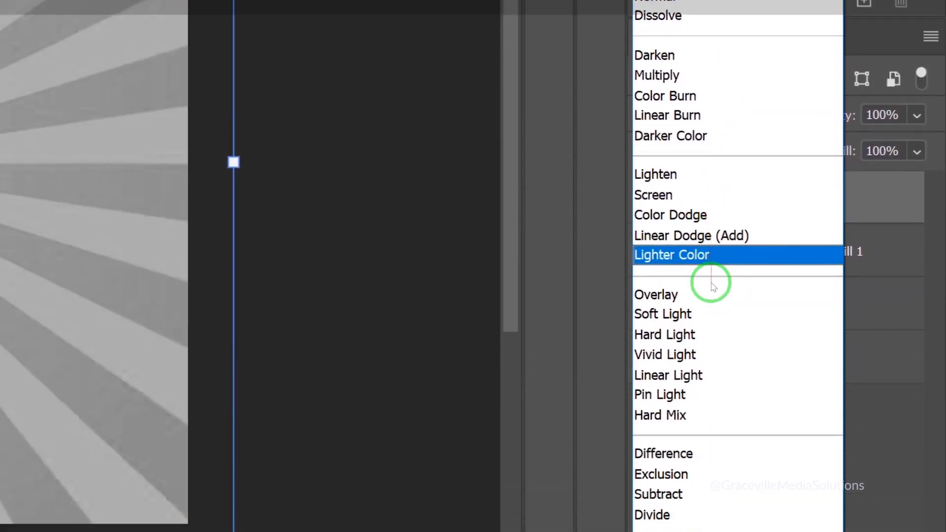
{"action": "left_click", "coordinate": [715, 270]}
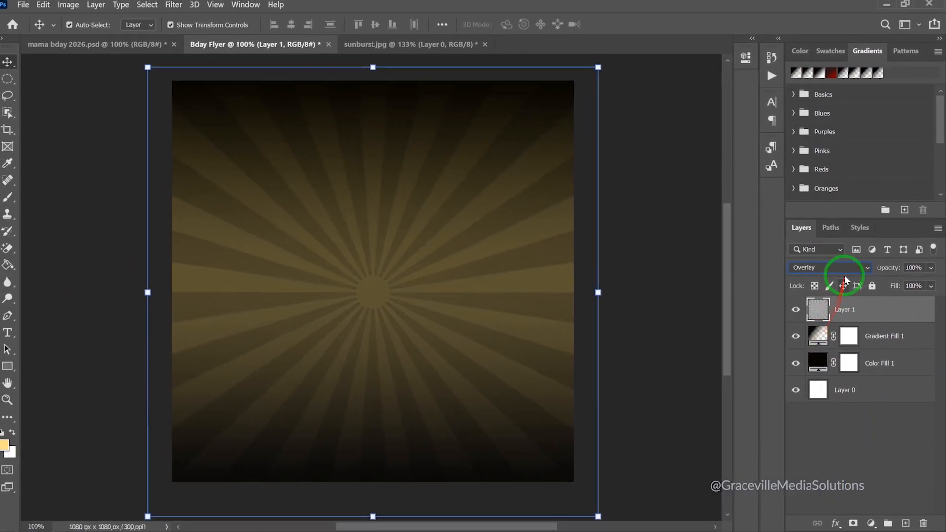
{"action": "left_click", "coordinate": [858, 260]}
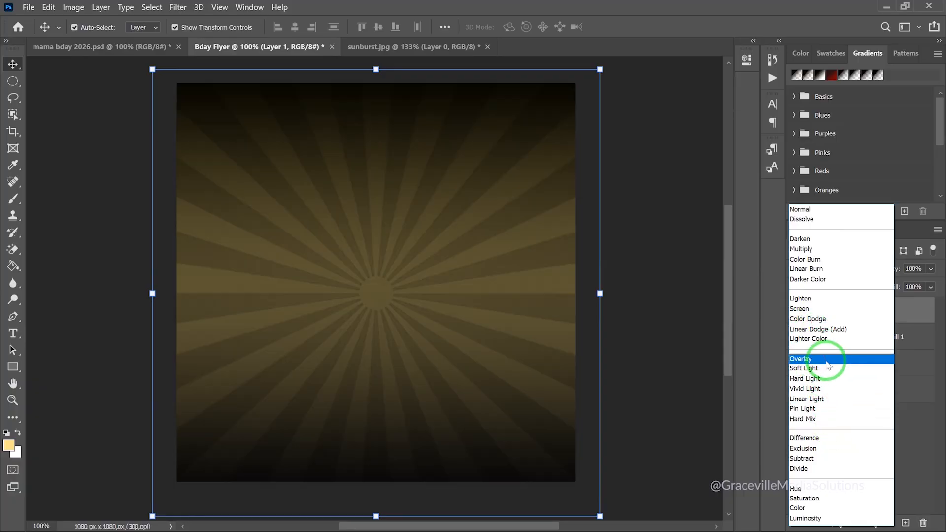
{"action": "left_click", "coordinate": [828, 359]}
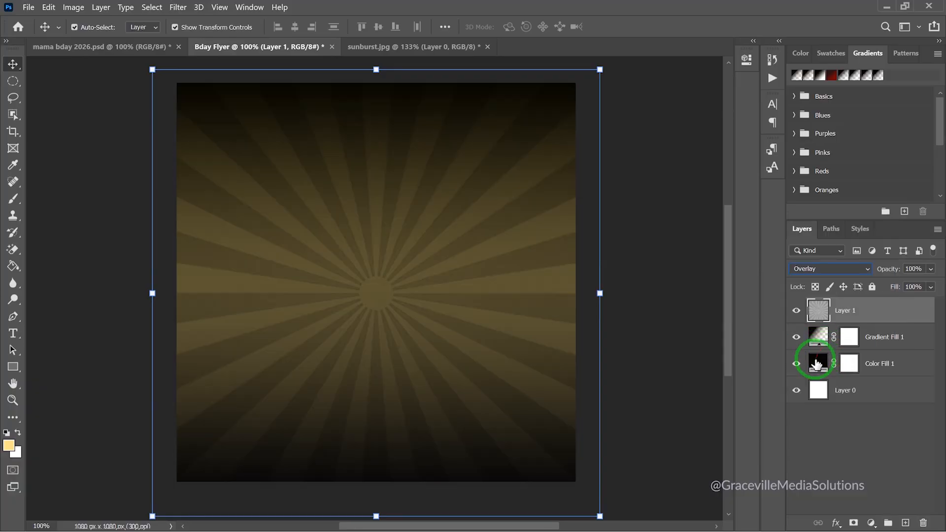
Drag Gradient Fill 1's gradient upward to darken the flyer's bottom, then reselect Layer 1
{"action": "double_click", "coordinate": [816, 340]}
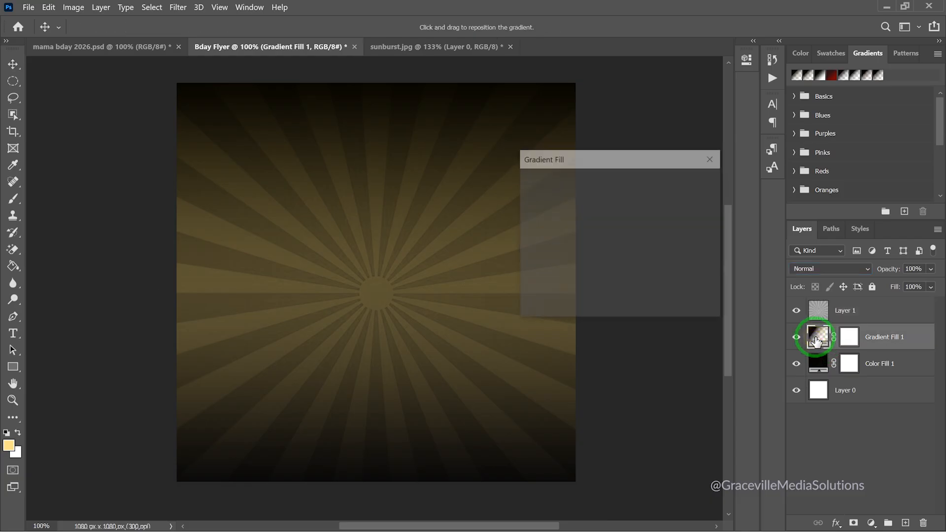
{"action": "left_click_drag", "start_coordinate": [449, 382], "coordinate": [449, 343]}
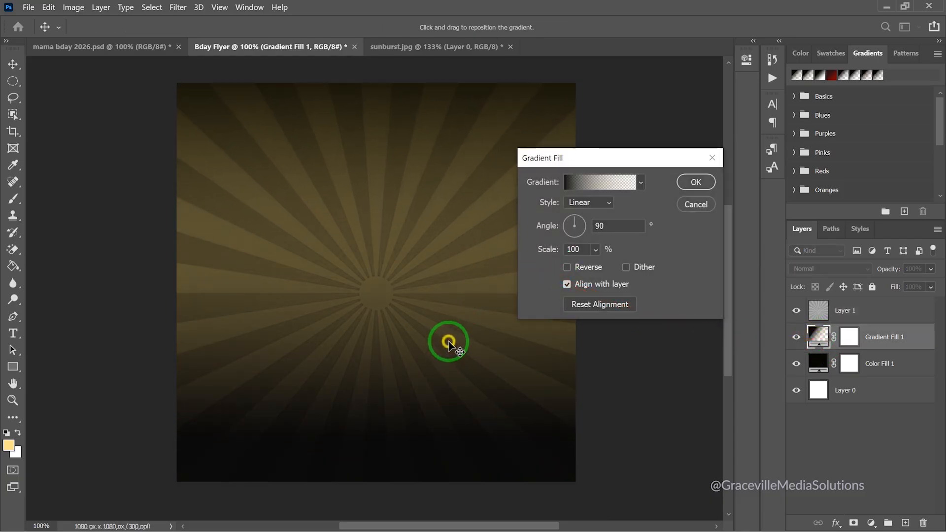
{"action": "left_click", "coordinate": [694, 182]}
{"action": "left_click", "coordinate": [817, 310]}
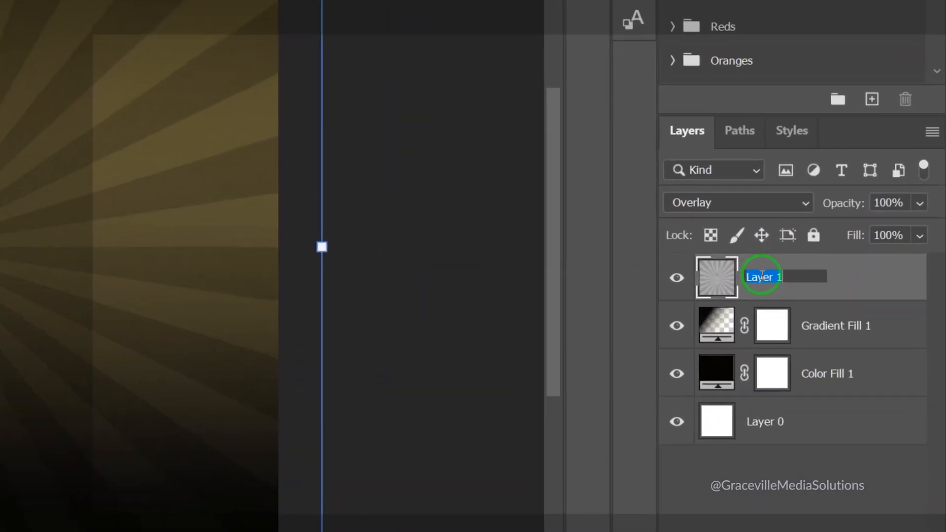
Rename Layer 1 to 'sun-burst image' and lower its opacity to 29%
{"action": "type", "text": "sur"}
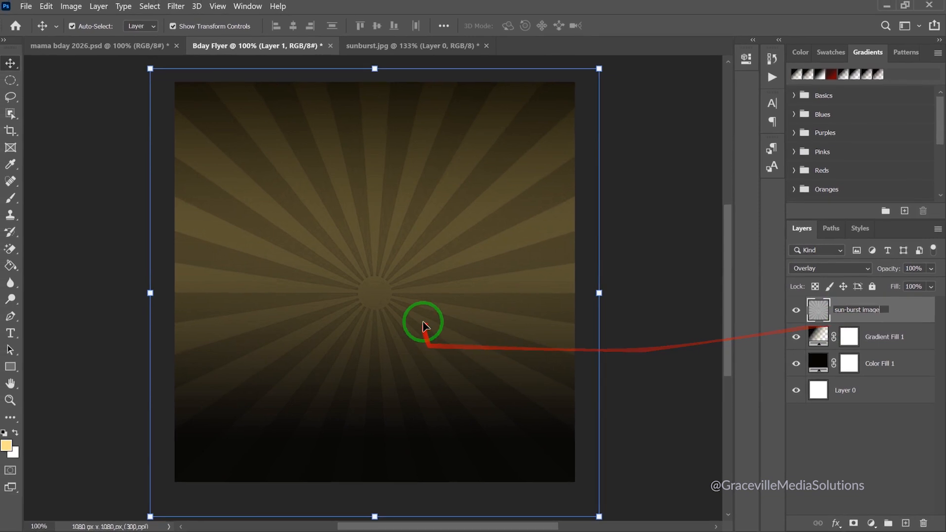
{"action": "left_click", "coordinate": [651, 311]}
{"action": "left_click", "coordinate": [828, 311]}
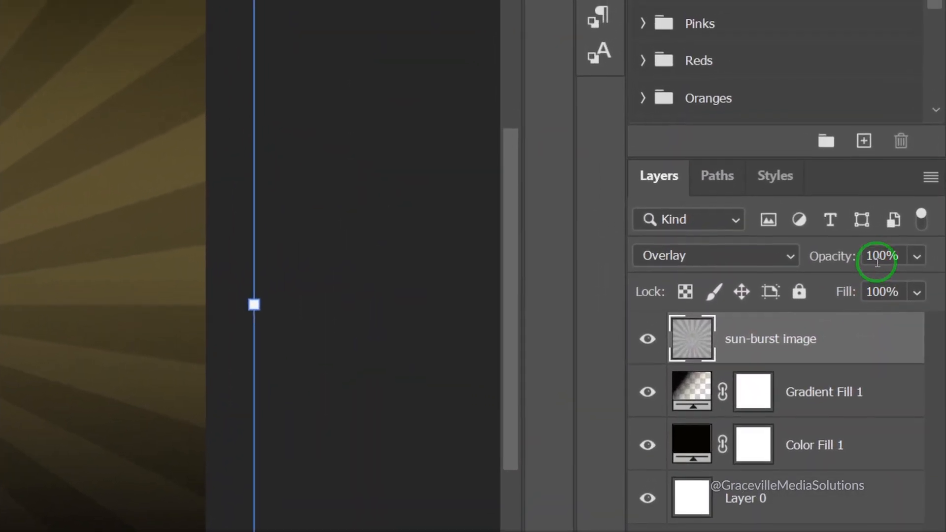
{"action": "left_click", "coordinate": [916, 264]}
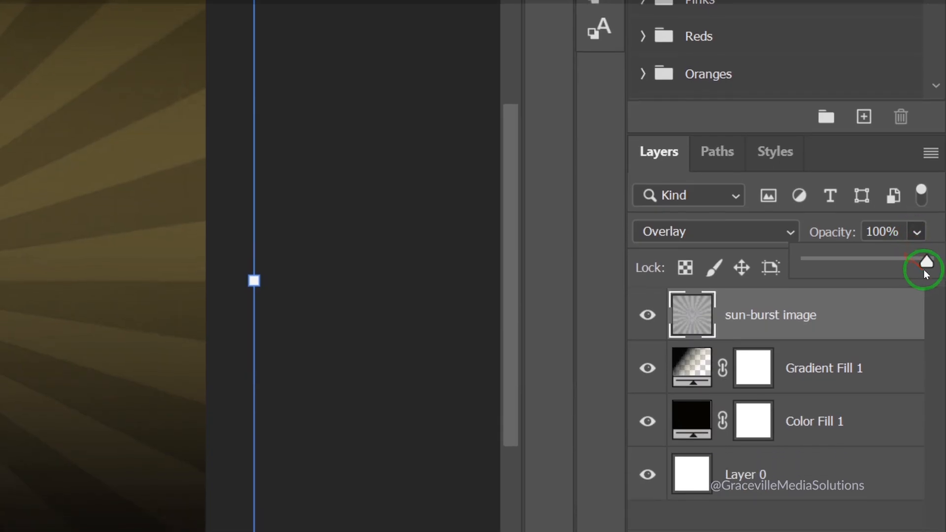
{"action": "left_click_drag", "start_coordinate": [915, 265], "coordinate": [904, 286]}
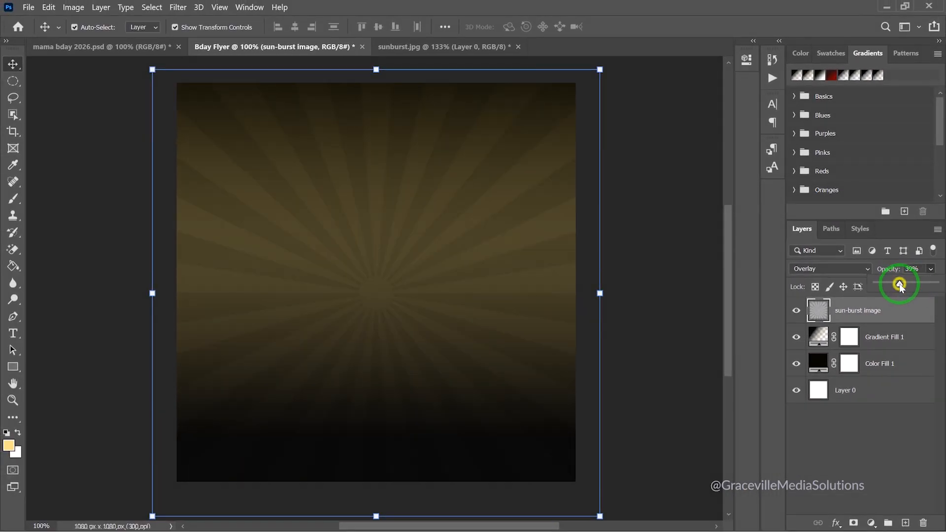
{"action": "left_click_drag", "start_coordinate": [899, 286], "coordinate": [894, 286]}
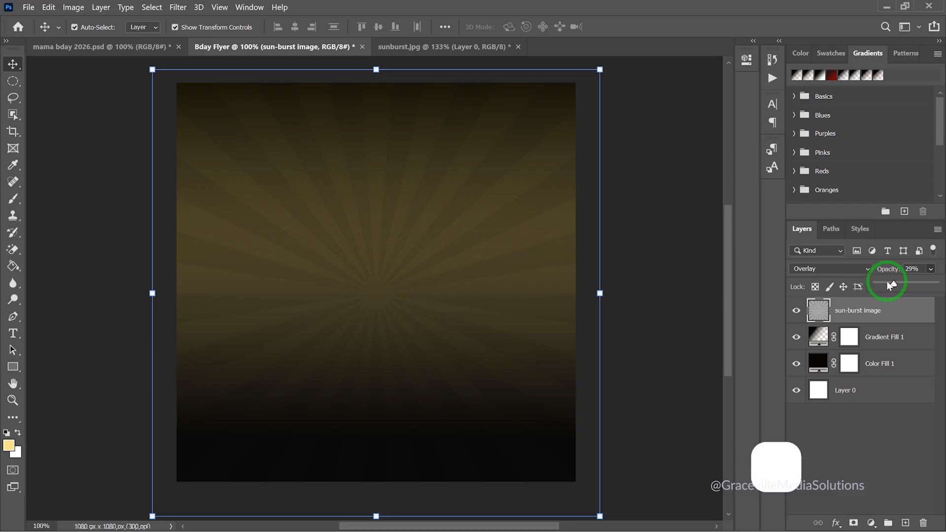
Move Gradient Fill 1's gradient higher to widen the dark bottom band
{"action": "double_click", "coordinate": [816, 339]}
{"action": "left_click_drag", "start_coordinate": [467, 395], "coordinate": [469, 356]}
{"action": "left_click", "coordinate": [706, 180]}
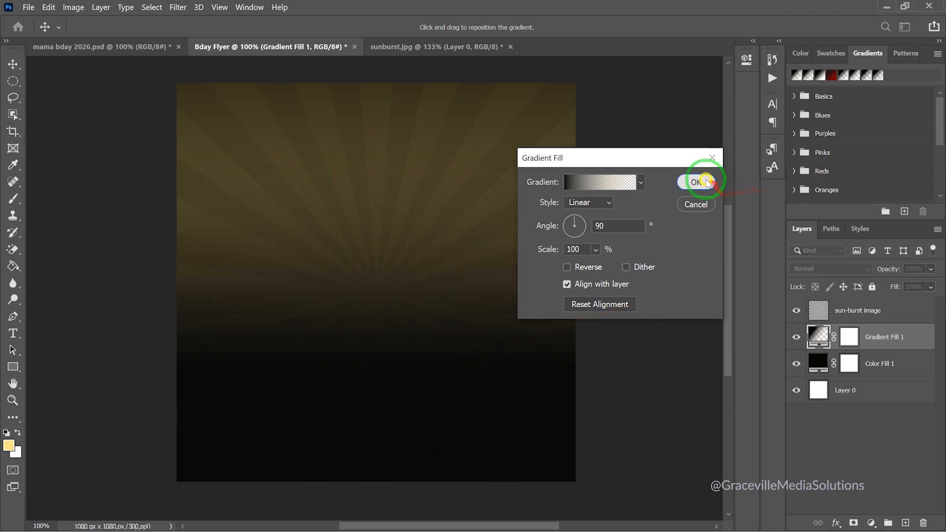
{"action": "left_click", "coordinate": [846, 312]}
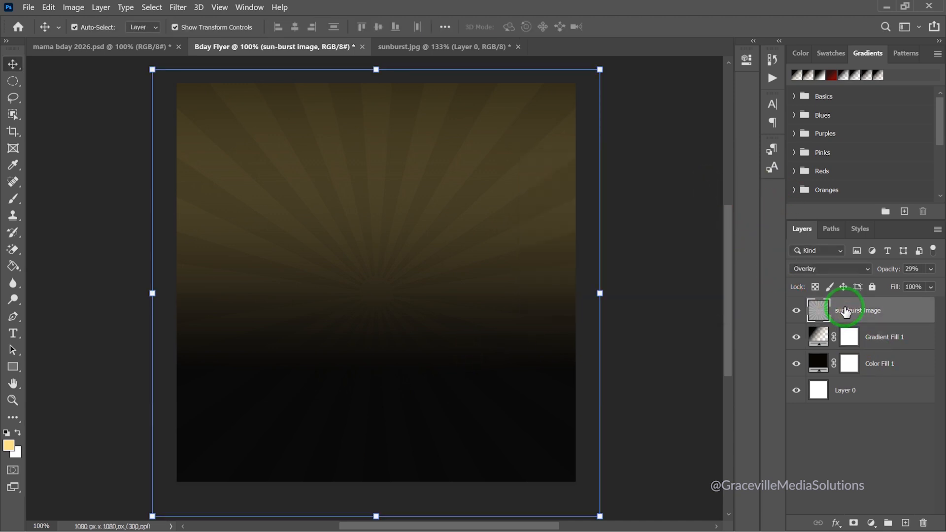
Add a layer mask to the sun-burst image layer and set up a resized Brush
{"action": "left_click", "coordinate": [854, 522]}
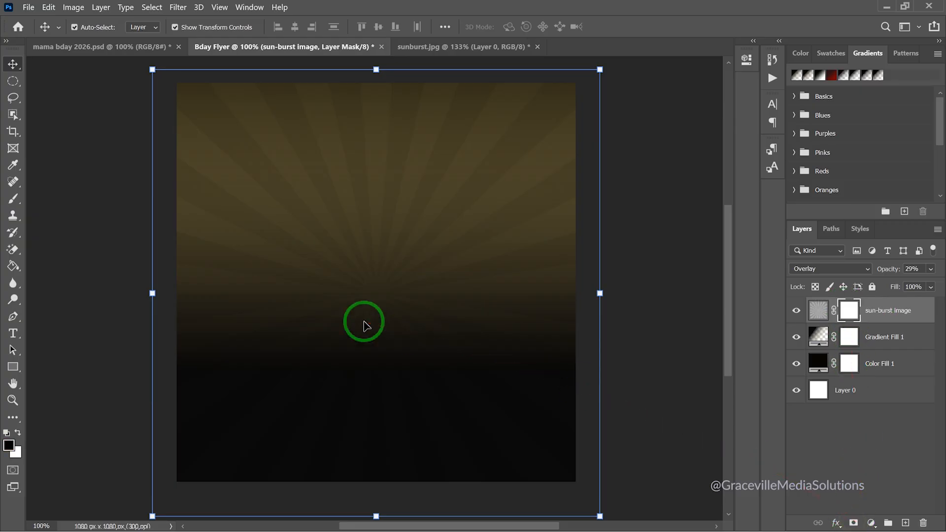
{"action": "key", "text": "b"}
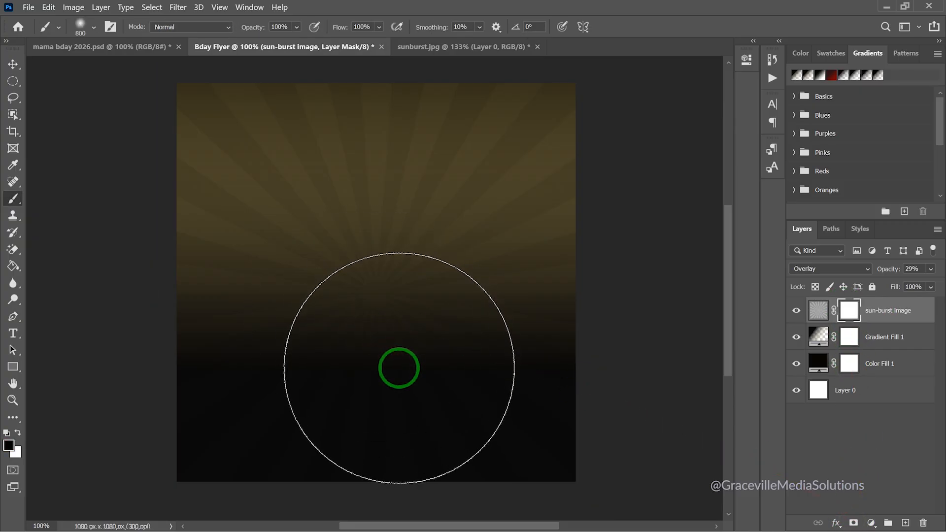
{"action": "key", "text": "bracketleft"}
{"action": "scroll", "coordinate": [398, 367], "scroll_direction": "down", "scroll_amount": 2}
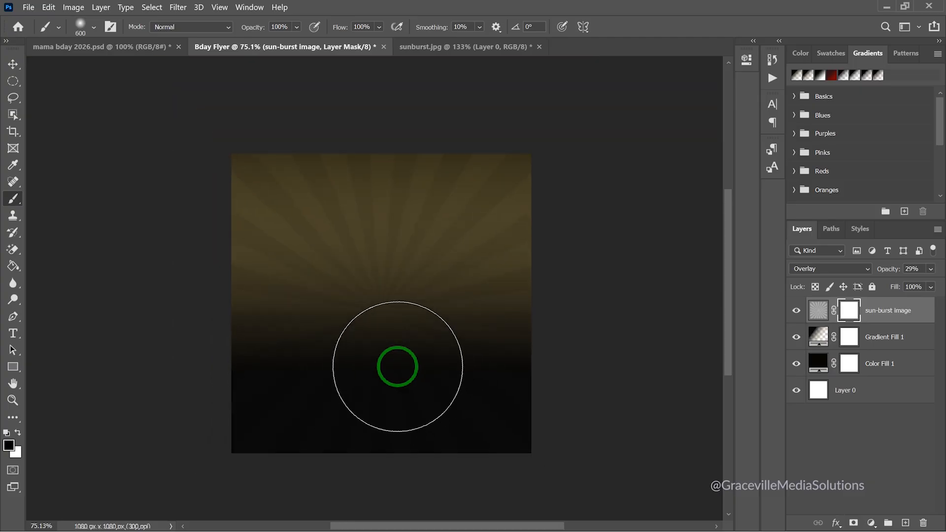
{"action": "key", "text": "bracketright"}
{"action": "key", "text": "bracketright"}
Paint black across the mask's lower area to hide the rays at the flyer's bottom
{"action": "left_click", "coordinate": [391, 374]}
{"action": "left_click", "coordinate": [344, 370]}
{"action": "left_click", "coordinate": [272, 349]}
{"action": "mouse_move", "coordinate": [272, 349]}
{"action": "left_mouse_down"}
{"action": "mouse_move", "coordinate": [269, 325]}
{"action": "mouse_move", "coordinate": [473, 359]}
{"action": "mouse_move", "coordinate": [518, 306]}
{"action": "mouse_move", "coordinate": [474, 339]}
{"action": "mouse_move", "coordinate": [266, 345]}
{"action": "mouse_move", "coordinate": [258, 364]}
{"action": "mouse_move", "coordinate": [330, 411]}
{"action": "mouse_move", "coordinate": [304, 338]}
{"action": "left_mouse_up"}
{"action": "scroll", "coordinate": [499, 361], "scroll_direction": "down", "scroll_amount": 3}
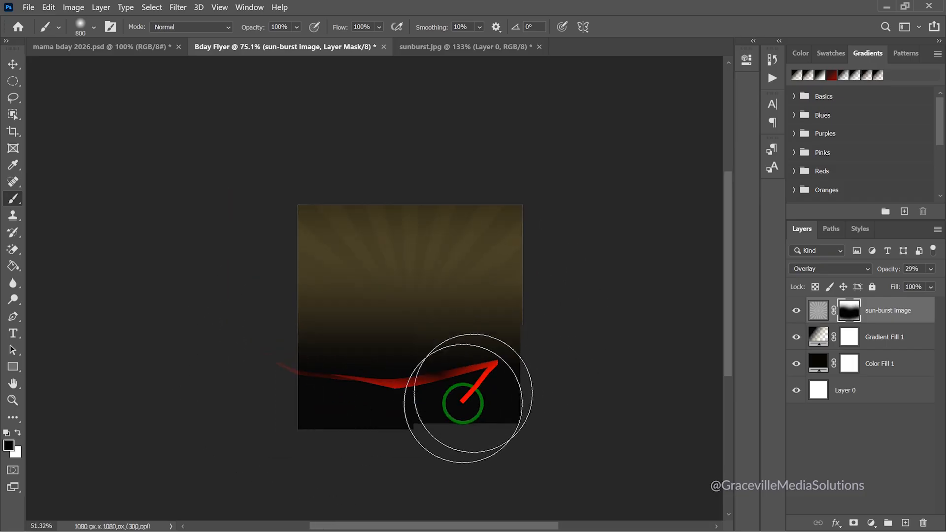
{"action": "scroll", "coordinate": [440, 413], "scroll_direction": "up", "scroll_amount": 5}
{"action": "key", "text": "space"}
{"action": "mouse_move", "coordinate": [460, 334]}
{"action": "left_mouse_down"}
{"action": "mouse_move", "coordinate": [466, 377]}
{"action": "mouse_move", "coordinate": [478, 379]}
{"action": "left_mouse_up"}
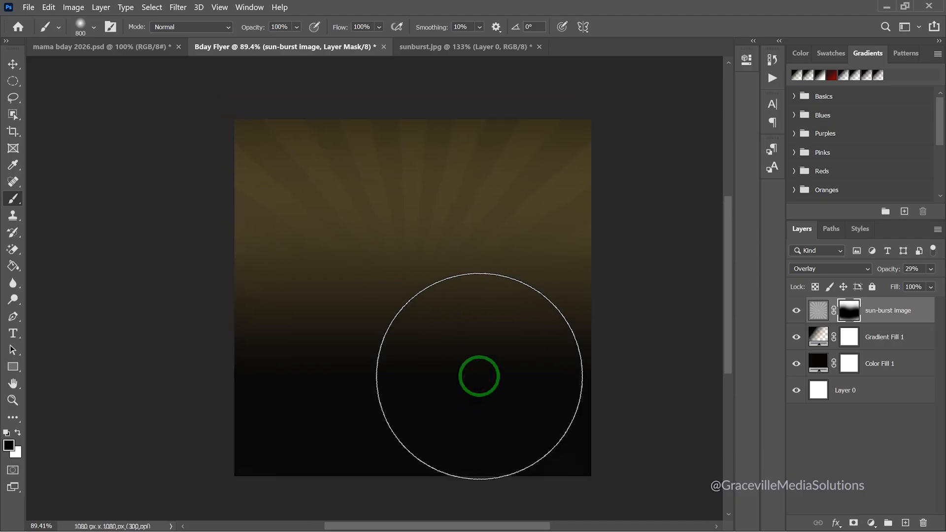
{"action": "key", "text": "v"}
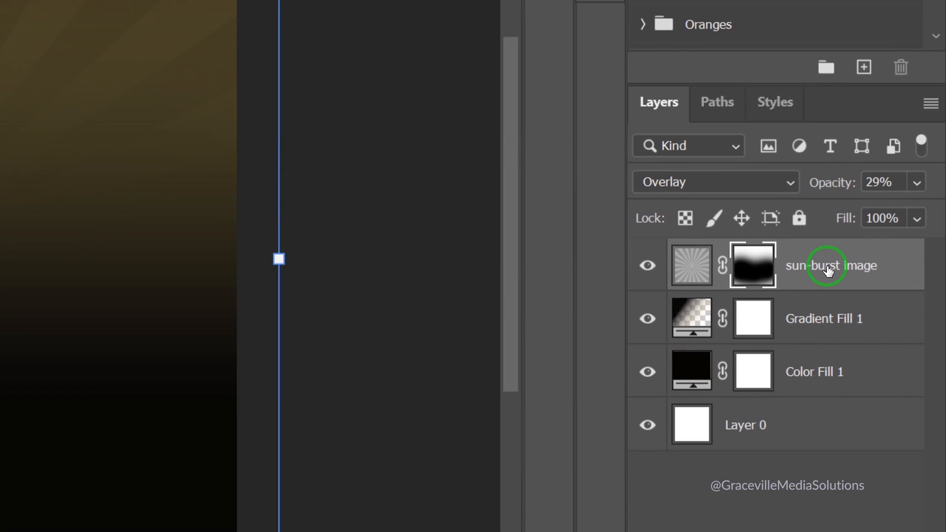
Select all four sunburst background layers and group them together
{"action": "left_click", "coordinate": [828, 270]}
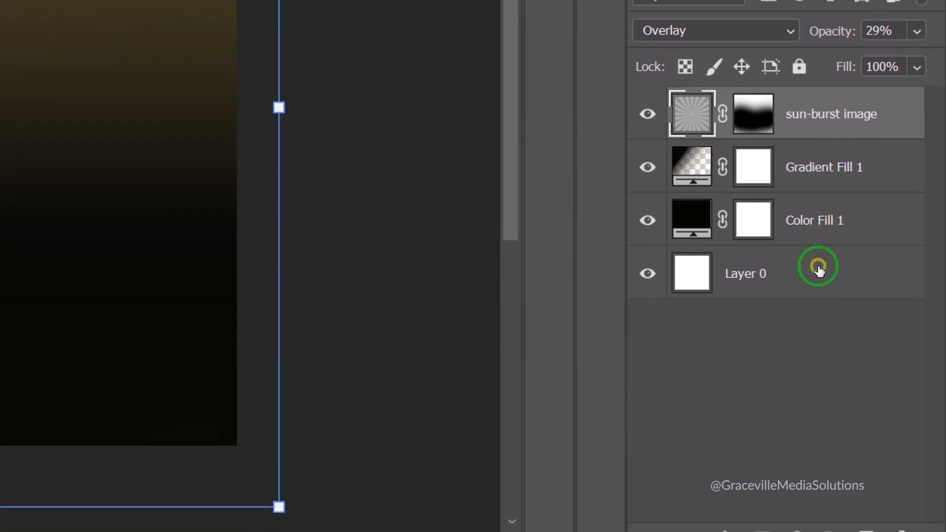
{"action": "left_click", "coordinate": [819, 308], "text": "shift"}
{"action": "key", "text": "ctrl+g"}
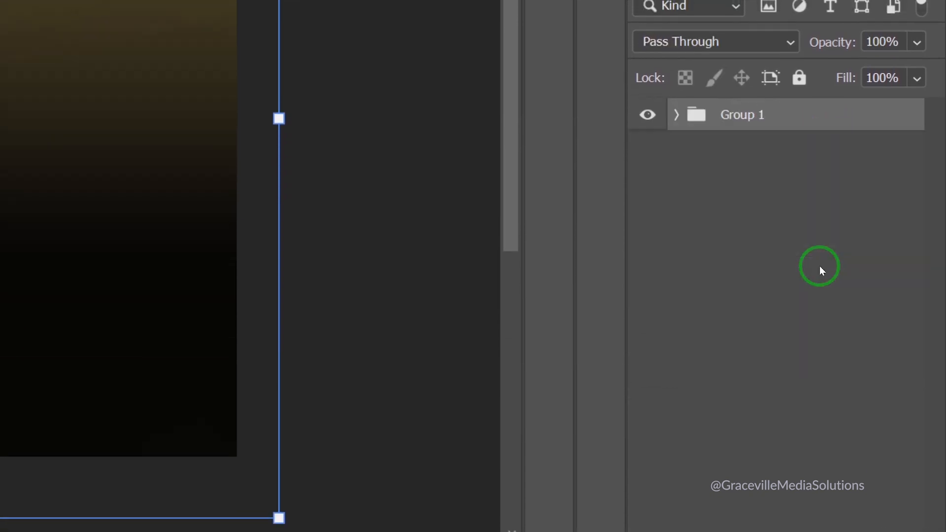
Rename the new group to BG and deselect it
{"action": "double_click", "coordinate": [742, 115]}
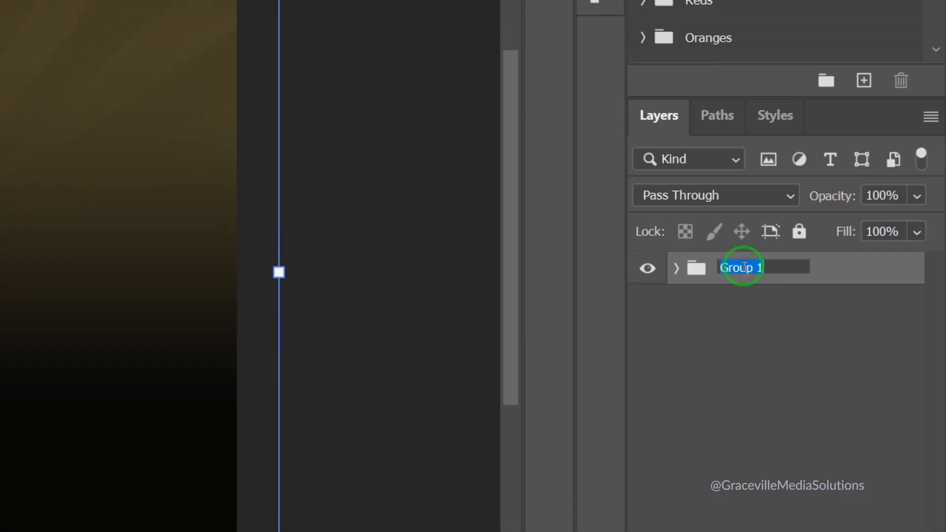
{"action": "type", "text": "BG"}
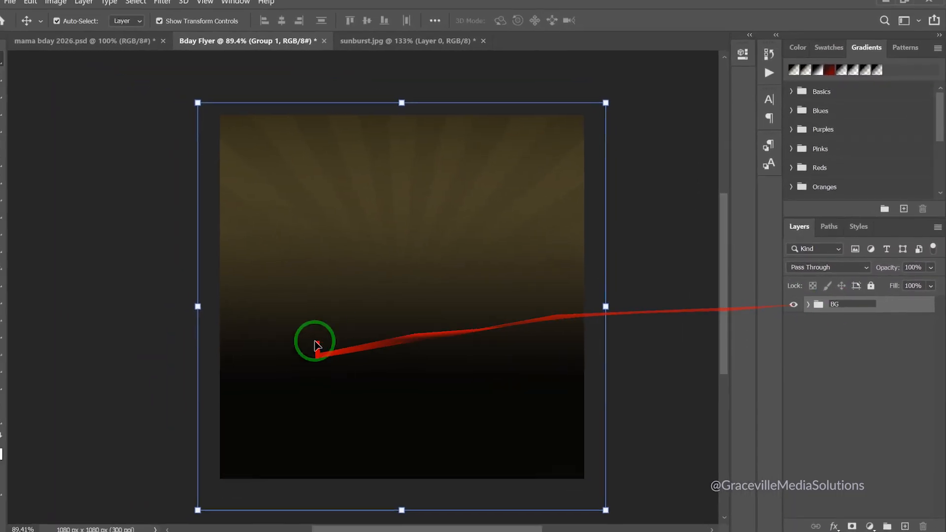
{"action": "left_click", "coordinate": [405, 264]}
{"action": "left_click", "coordinate": [163, 245]}
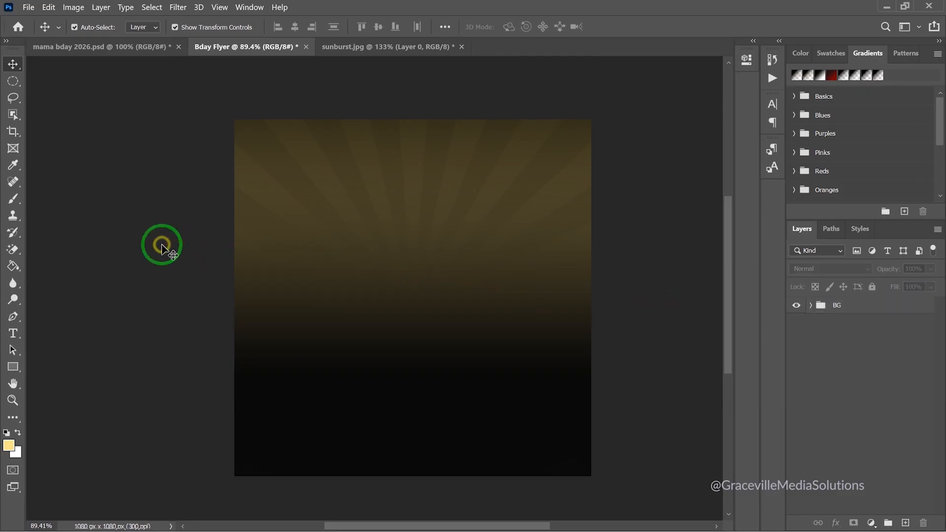
{"action": "scroll", "coordinate": [387, 289], "scroll_direction": "down", "scroll_amount": 3}
{"action": "scroll", "coordinate": [388, 290], "scroll_direction": "up", "scroll_amount": 2}
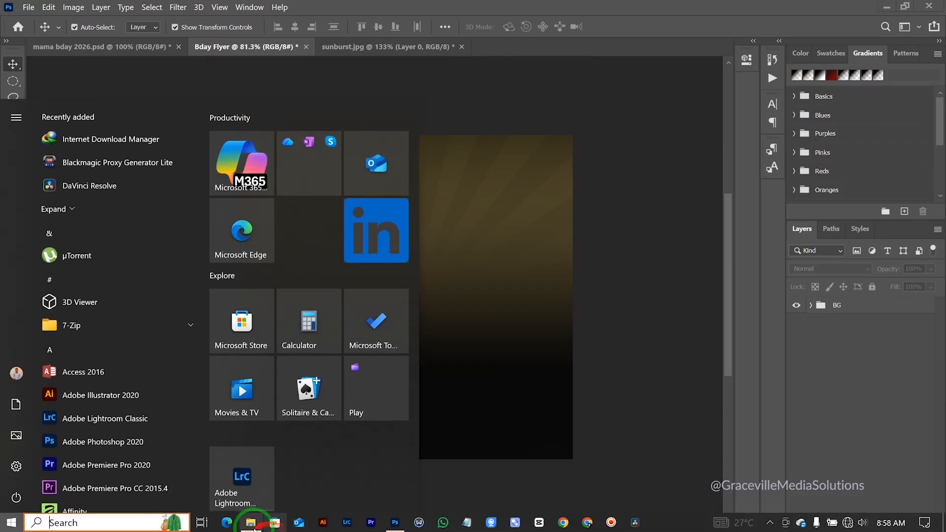
Drag m2.png from the Mama-Bday folder onto the Photoshop flyer canvas
{"action": "left_click", "coordinate": [253, 522]}
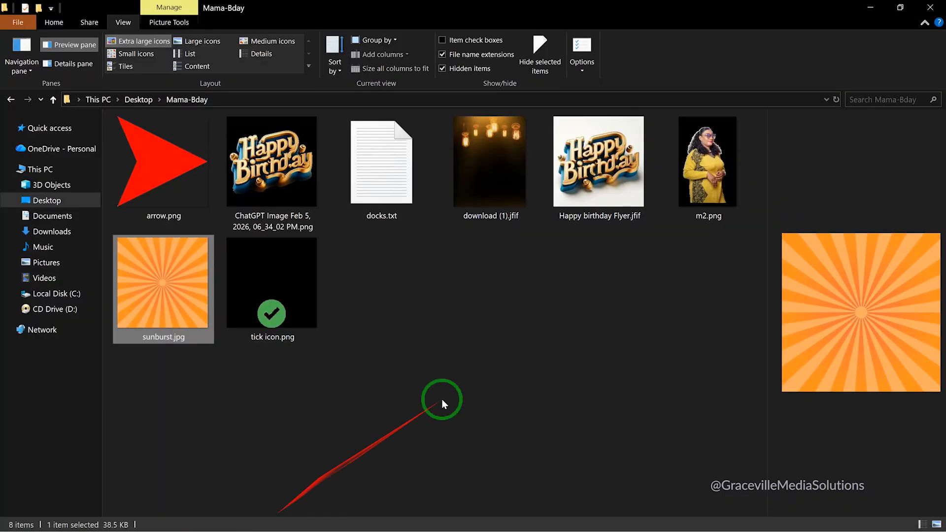
{"action": "left_click", "coordinate": [724, 175]}
{"action": "left_click_drag", "start_coordinate": [728, 178], "coordinate": [421, 255]}
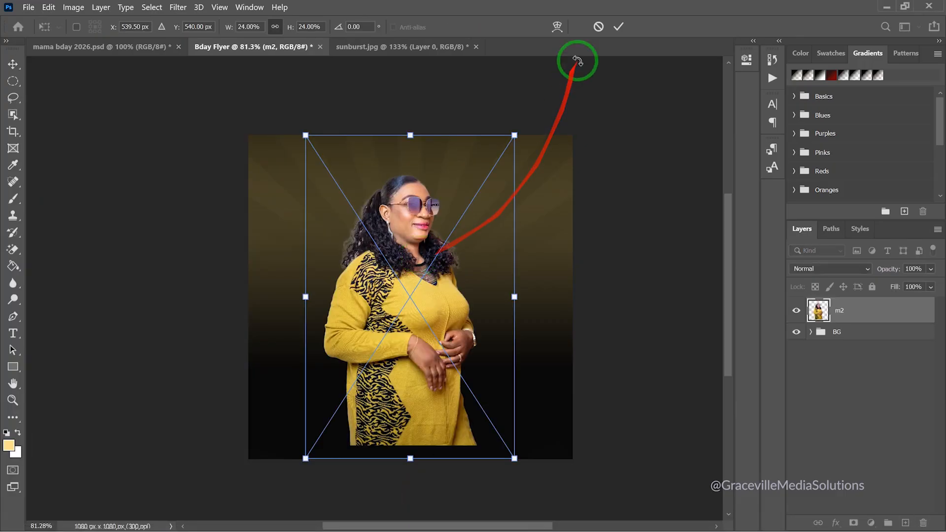
Commit the placed m2 photo and rename its layer to Image
{"action": "left_click", "coordinate": [618, 27]}
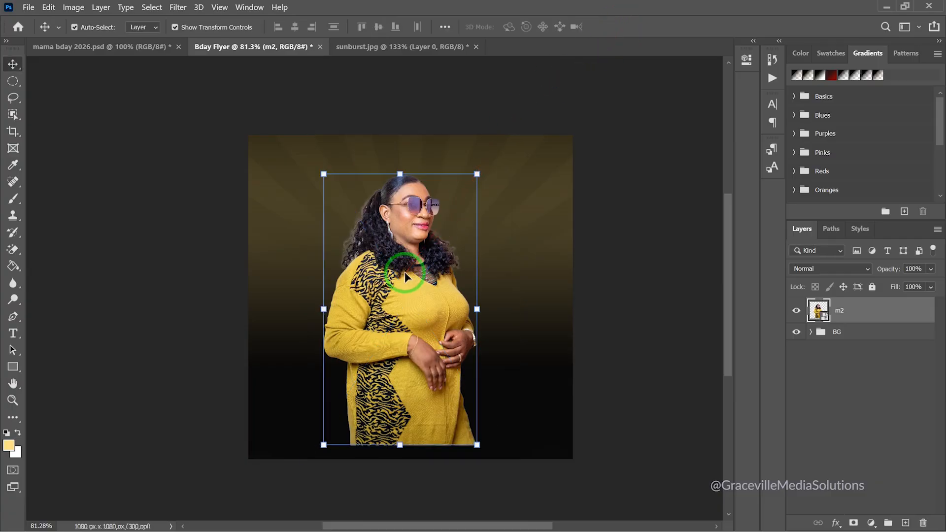
{"action": "scroll", "coordinate": [404, 276], "scroll_direction": "down", "scroll_amount": 1}
{"action": "scroll", "coordinate": [425, 298], "scroll_direction": "up", "scroll_amount": 2}
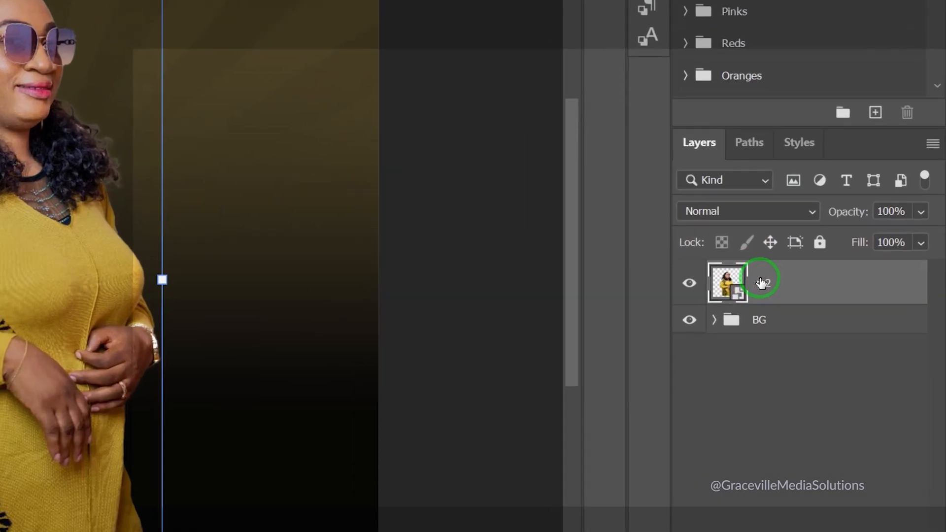
{"action": "double_click", "coordinate": [838, 310]}
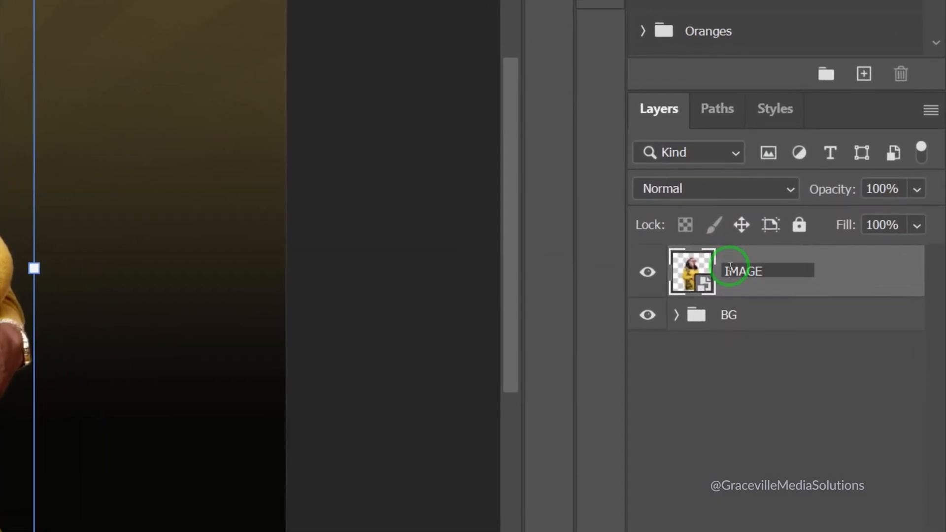
{"action": "type", "text": "Image"}
{"action": "key", "text": "Return"}
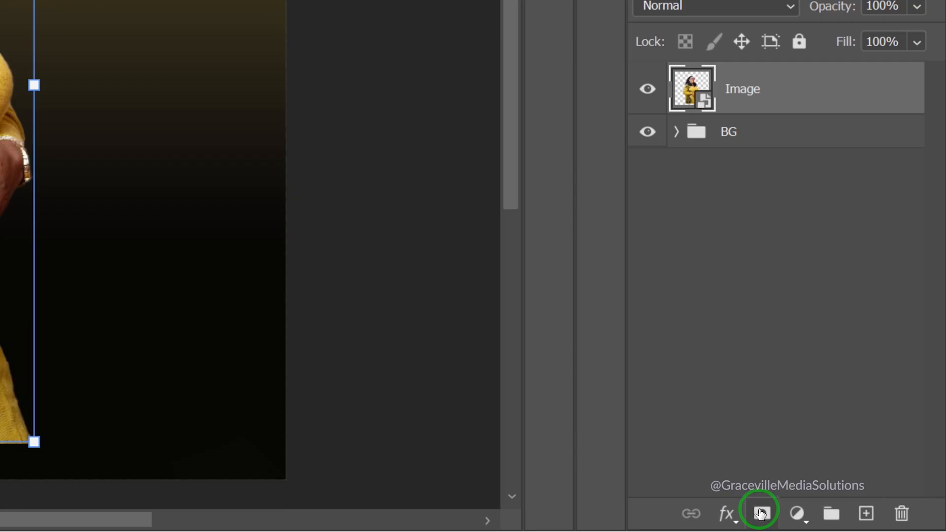
Add a white layer mask to the Image layer and switch to the Brush tool
{"action": "left_click", "coordinate": [761, 513]}
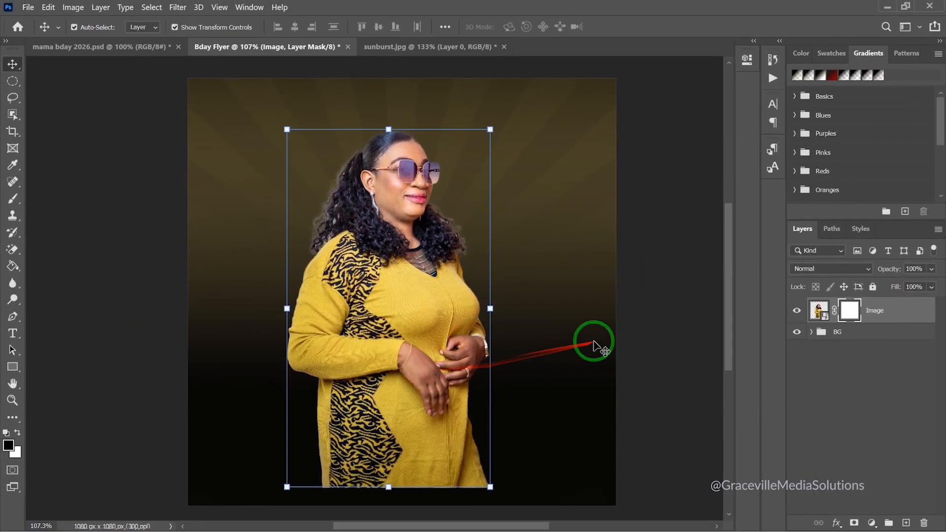
{"action": "scroll", "coordinate": [460, 323], "scroll_direction": "down", "scroll_amount": 2}
{"action": "scroll", "coordinate": [459, 321], "scroll_direction": "up", "scroll_amount": 2}
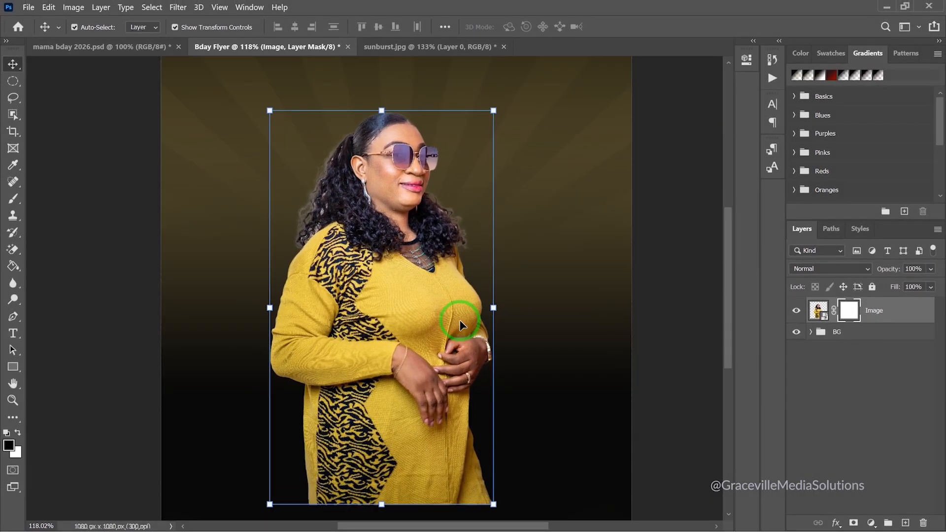
{"action": "scroll", "coordinate": [460, 324], "scroll_direction": "down", "scroll_amount": 2}
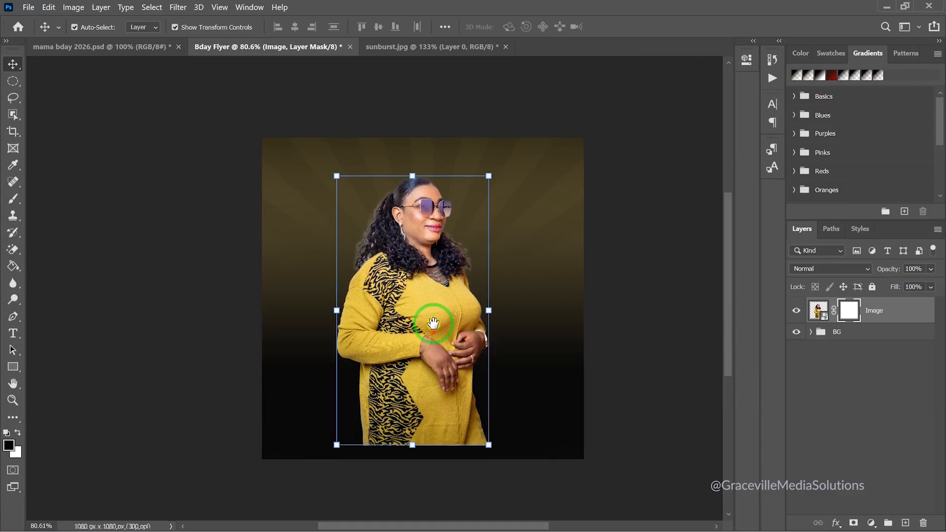
{"action": "left_click_drag", "start_coordinate": [429, 333], "coordinate": [431, 315]}
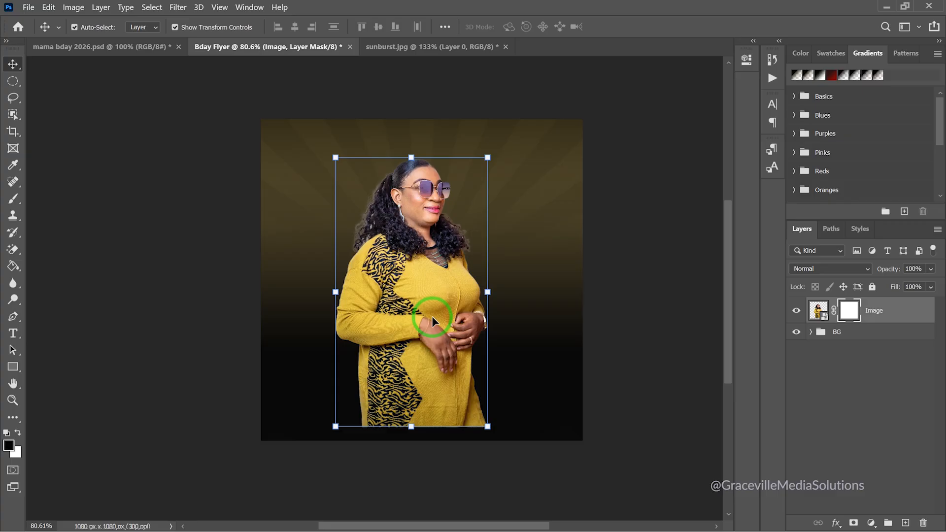
{"action": "scroll", "coordinate": [433, 314], "scroll_direction": "up", "scroll_amount": 1}
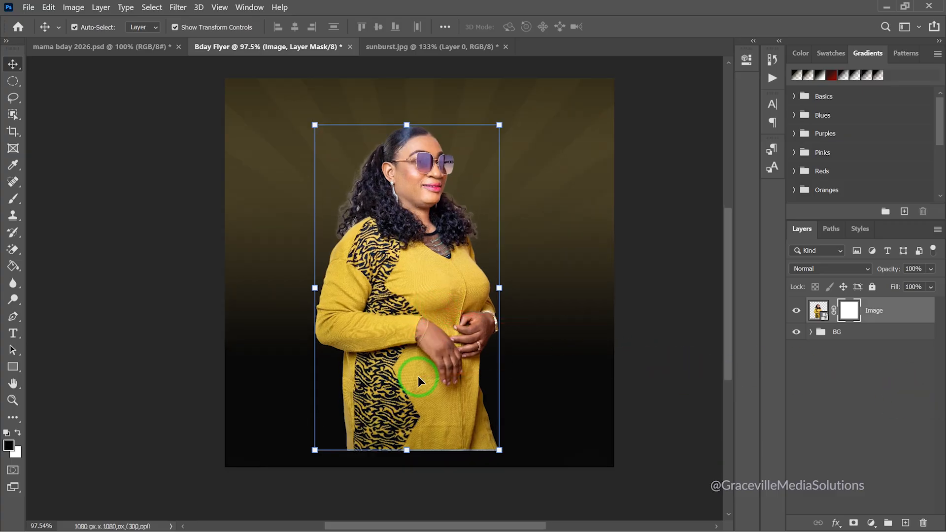
{"action": "key", "text": "b"}
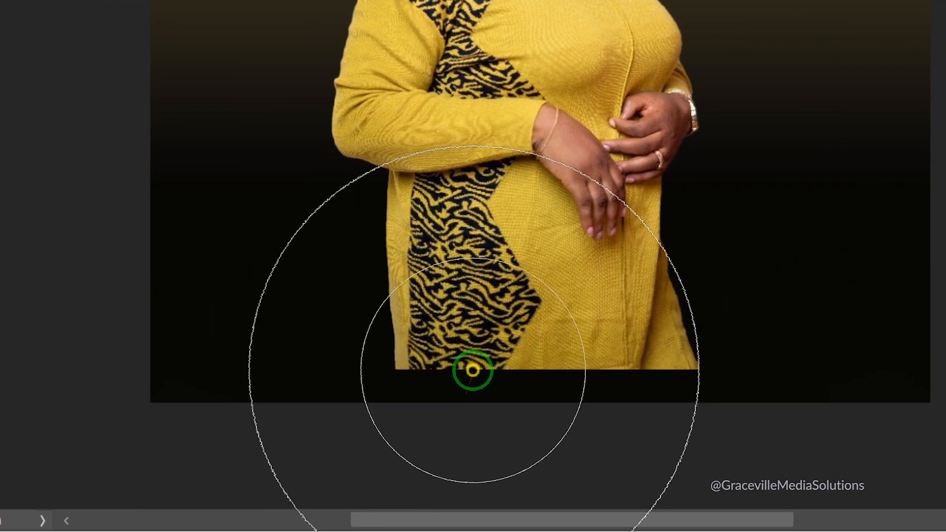
Paint black on the mask to fade the lower dress, hands and sleeve into darkness
{"action": "mouse_move", "coordinate": [472, 371]}
{"action": "left_mouse_down"}
{"action": "mouse_move", "coordinate": [631, 375]}
{"action": "mouse_move", "coordinate": [654, 357]}
{"action": "mouse_move", "coordinate": [633, 351]}
{"action": "left_mouse_up"}
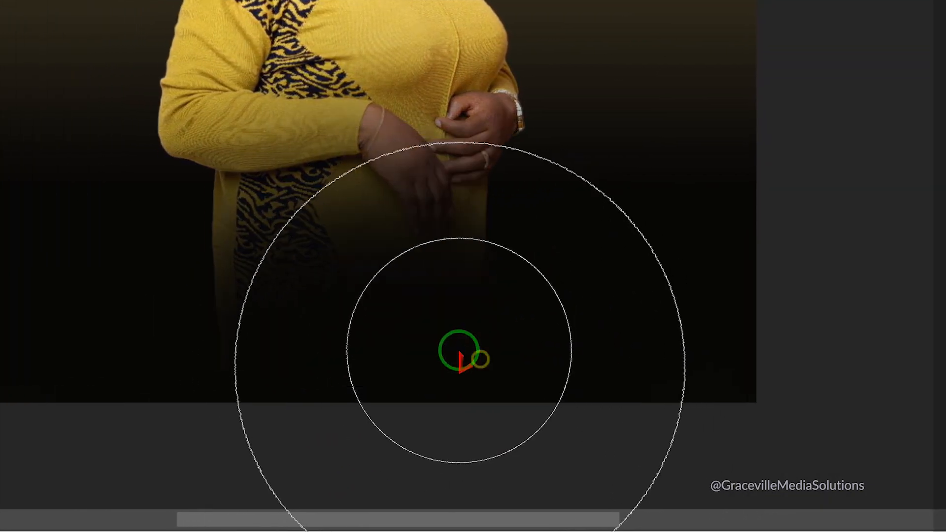
{"action": "left_click_drag", "start_coordinate": [433, 323], "coordinate": [392, 312]}
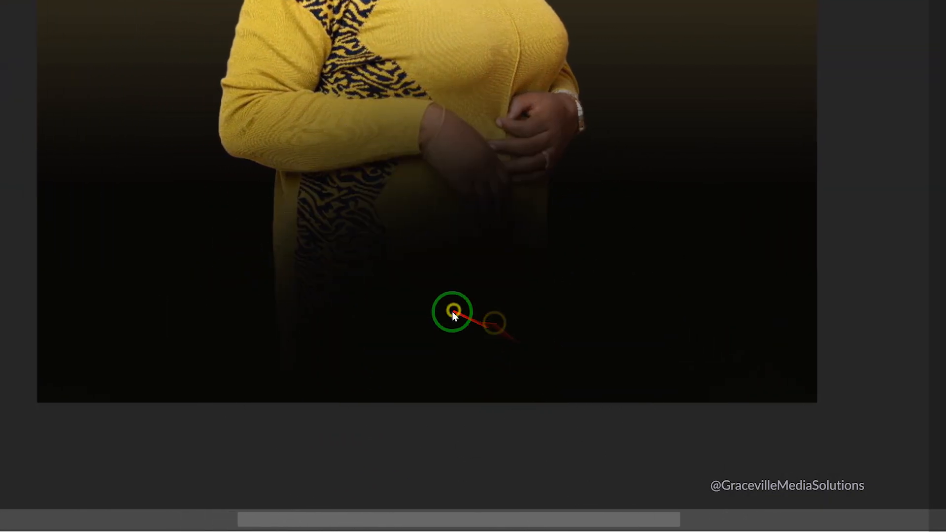
{"action": "left_click_drag", "start_coordinate": [328, 298], "coordinate": [304, 285]}
{"action": "left_click_drag", "start_coordinate": [217, 253], "coordinate": [182, 276]}
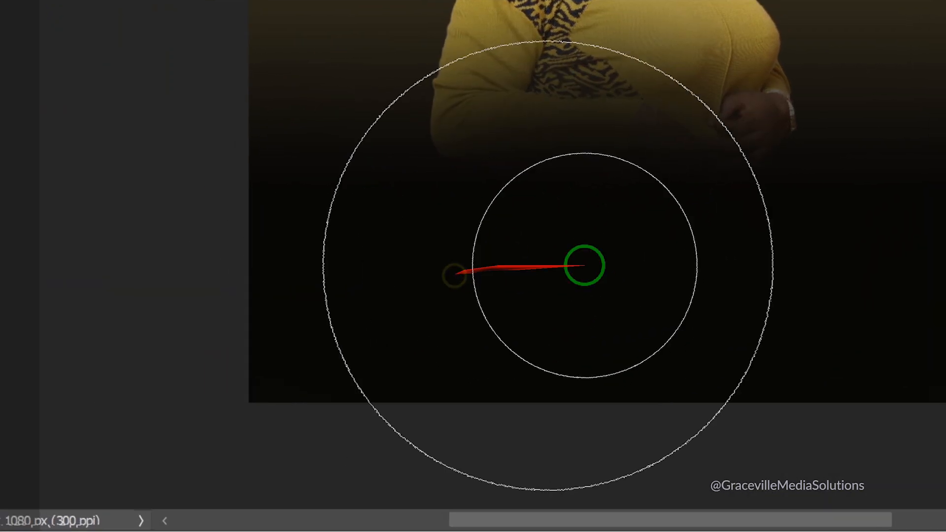
{"action": "mouse_move", "coordinate": [585, 265]}
{"action": "left_mouse_down"}
{"action": "mouse_move", "coordinate": [724, 240]}
{"action": "mouse_move", "coordinate": [480, 256]}
{"action": "mouse_move", "coordinate": [460, 220]}
{"action": "mouse_move", "coordinate": [758, 237]}
{"action": "left_mouse_up"}
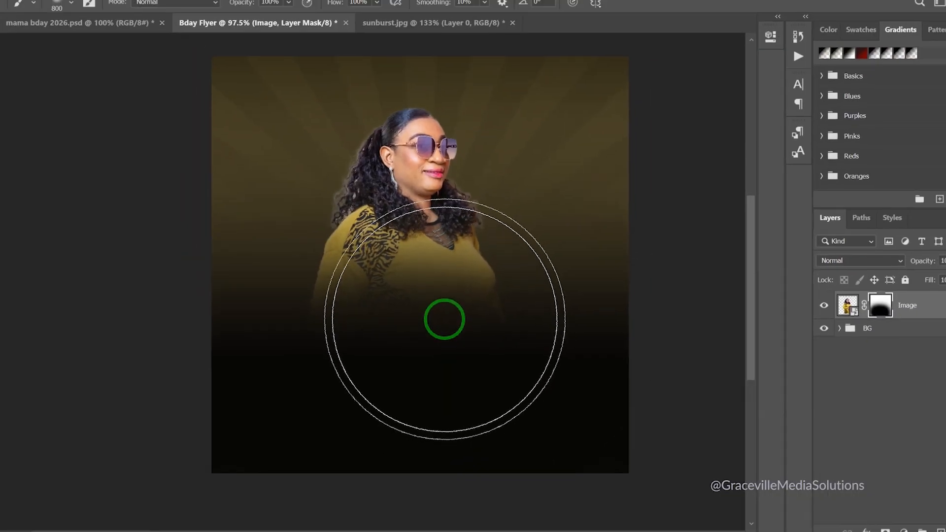
{"action": "scroll", "coordinate": [410, 321], "scroll_direction": "up", "scroll_amount": 2}
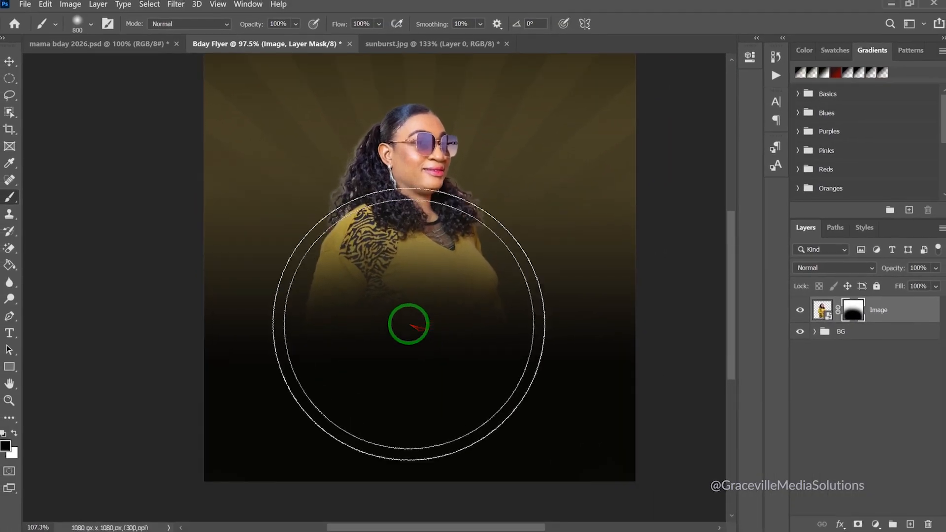
{"action": "scroll", "coordinate": [410, 319], "scroll_direction": "down", "scroll_amount": 2}
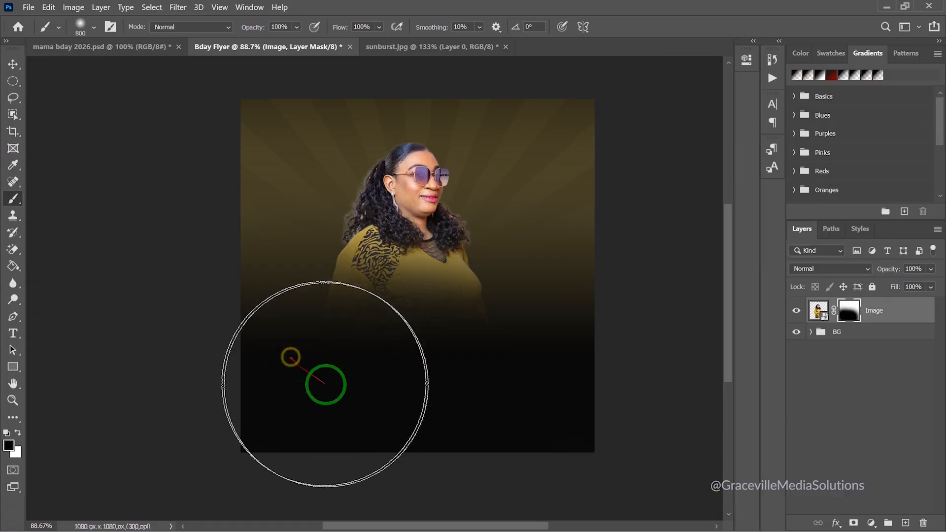
{"action": "scroll", "coordinate": [329, 349], "scroll_direction": "up", "scroll_amount": 4}
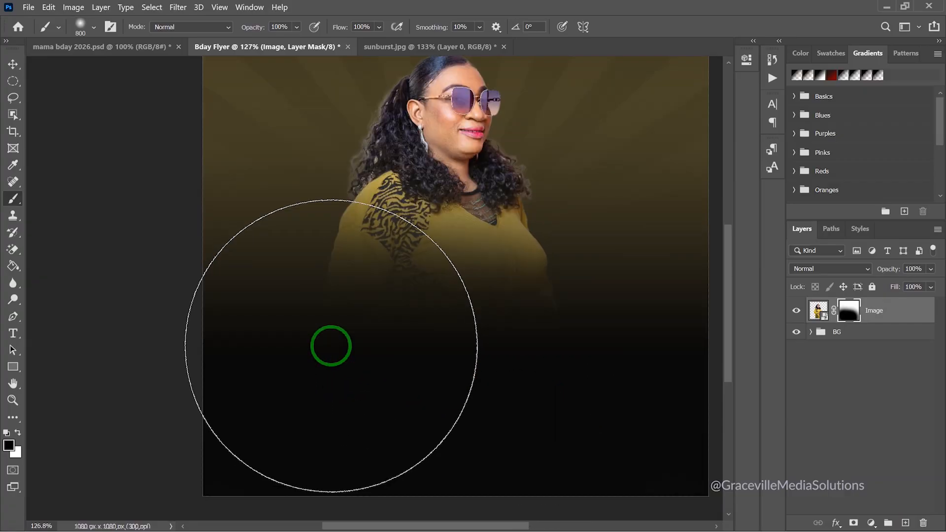
Shrink the brush to 125 and clean up background around both hair edges
{"action": "key", "text": "bracketleft"}
{"action": "key", "text": "bracketleft"}
{"action": "key", "text": "bracketleft"}
{"action": "key", "text": "bracketleft"}
{"action": "key", "text": "bracketleft"}
{"action": "key", "text": "bracketleft"}
{"action": "key", "text": "bracketleft"}
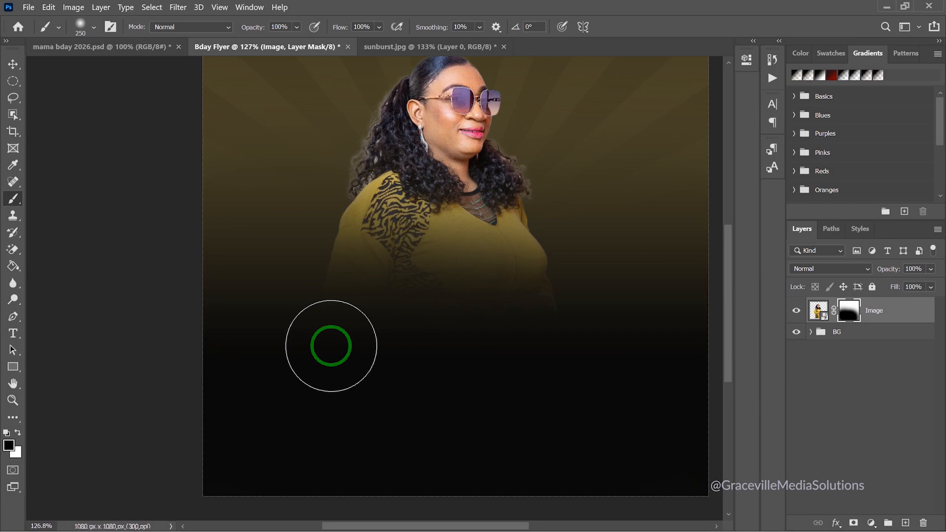
{"action": "key", "text": "bracketleft"}
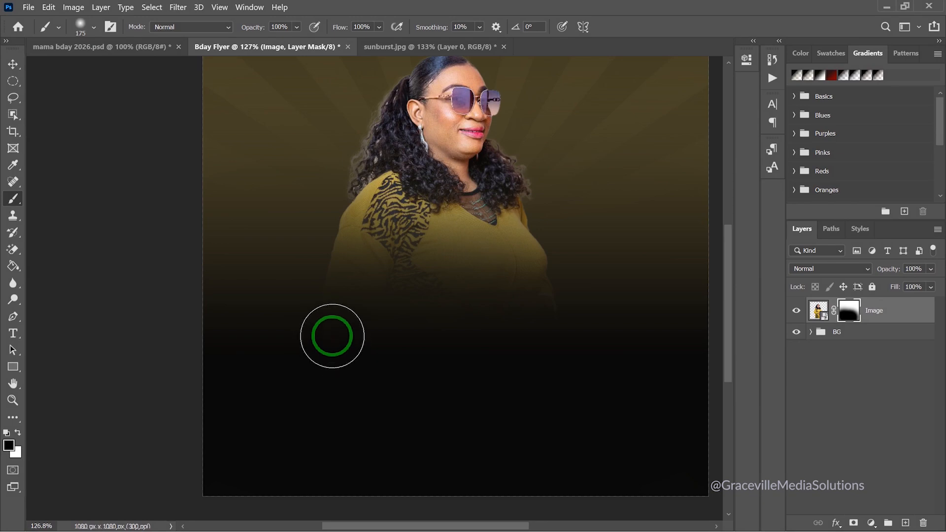
{"action": "key", "text": "bracketleft"}
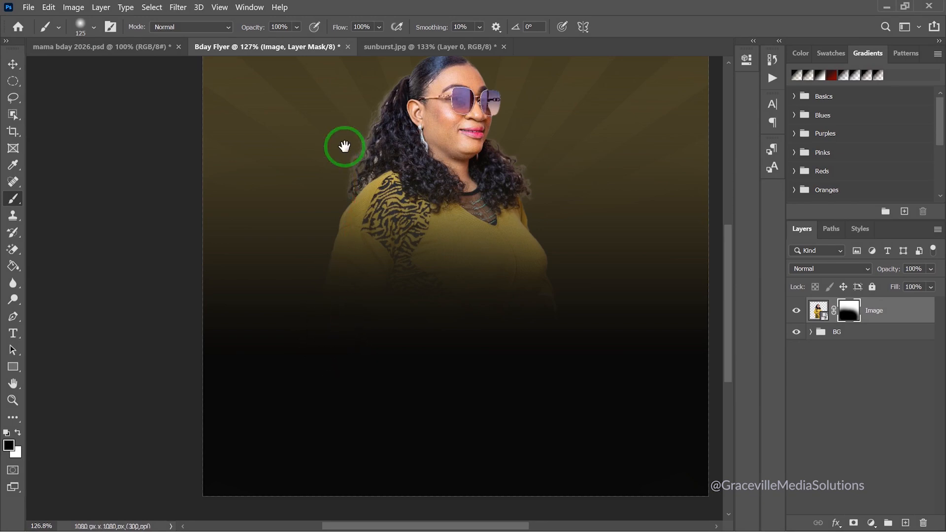
{"action": "left_click_drag", "start_coordinate": [345, 148], "coordinate": [344, 243]}
{"action": "scroll", "coordinate": [350, 207], "scroll_direction": "up", "scroll_amount": 3}
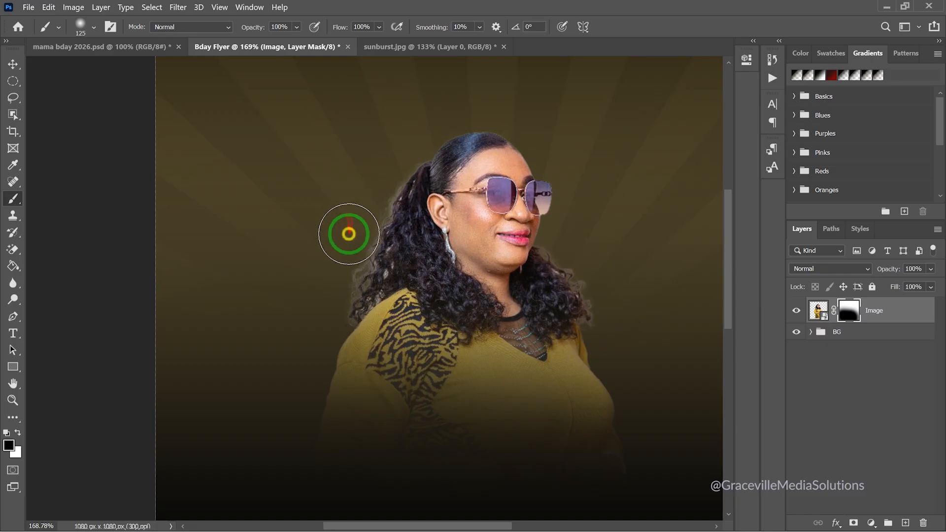
{"action": "mouse_move", "coordinate": [316, 297]}
{"action": "left_mouse_down"}
{"action": "mouse_move", "coordinate": [319, 262]}
{"action": "mouse_move", "coordinate": [348, 191]}
{"action": "left_mouse_up"}
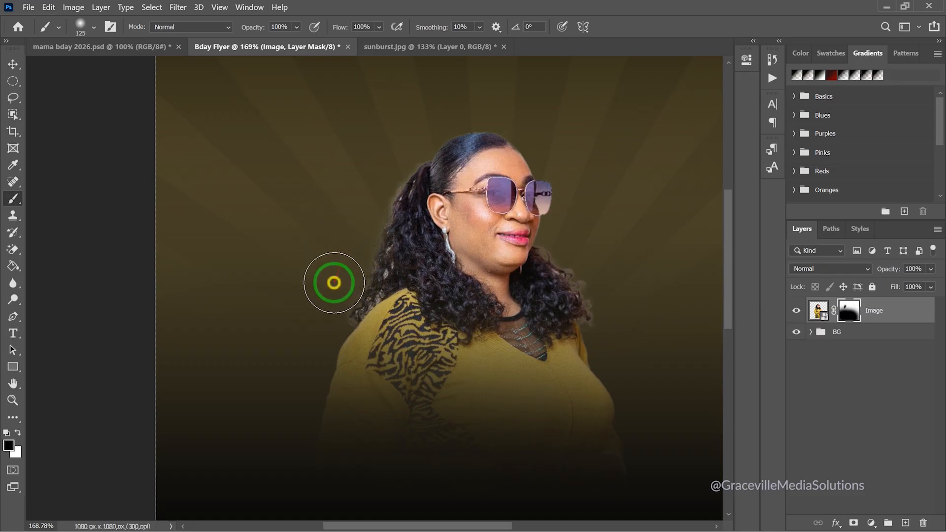
{"action": "mouse_move", "coordinate": [612, 232]}
{"action": "left_mouse_down"}
{"action": "mouse_move", "coordinate": [601, 267]}
{"action": "mouse_move", "coordinate": [621, 300]}
{"action": "mouse_move", "coordinate": [601, 258]}
{"action": "mouse_move", "coordinate": [580, 243]}
{"action": "mouse_move", "coordinate": [623, 311]}
{"action": "left_mouse_up"}
{"action": "left_click", "coordinate": [367, 180]}
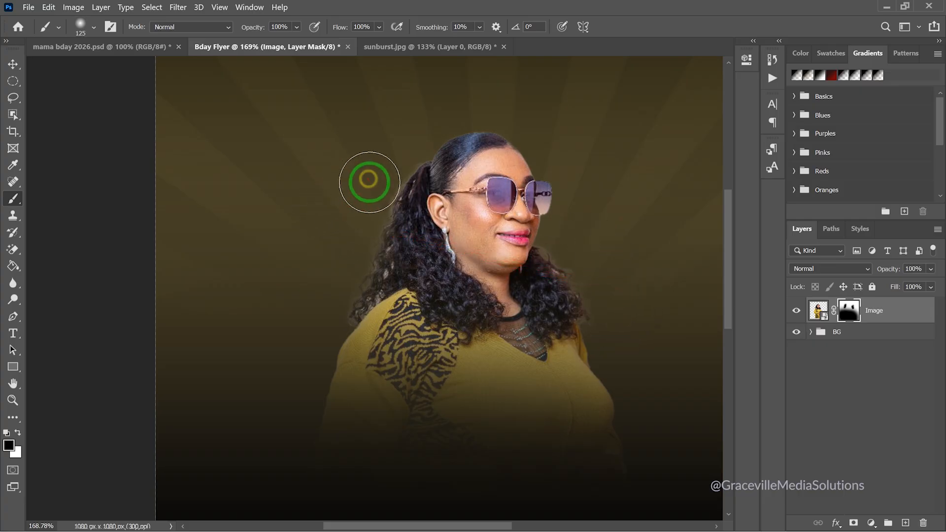
{"action": "scroll", "coordinate": [342, 236], "scroll_direction": "down", "scroll_amount": 4}
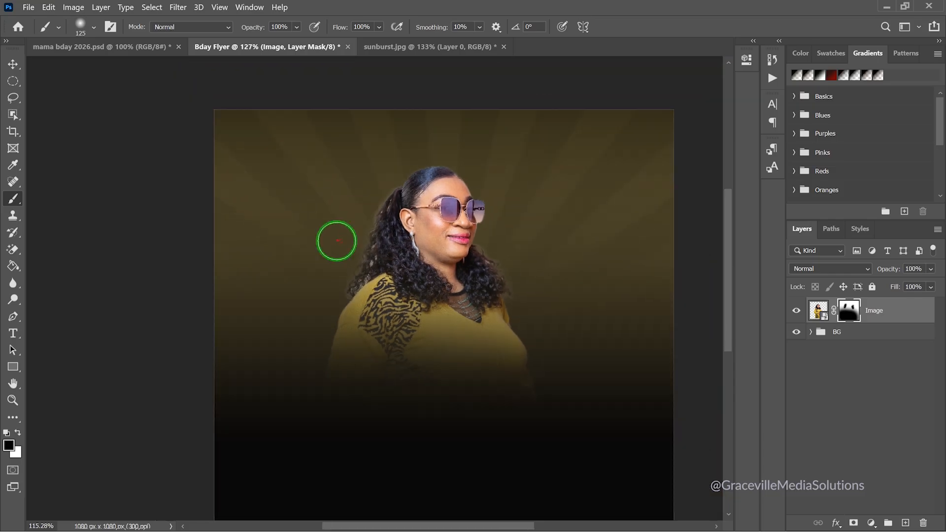
{"action": "scroll", "coordinate": [325, 253], "scroll_direction": "up", "scroll_amount": 2}
{"action": "scroll", "coordinate": [355, 175], "scroll_direction": "up", "scroll_amount": 1}
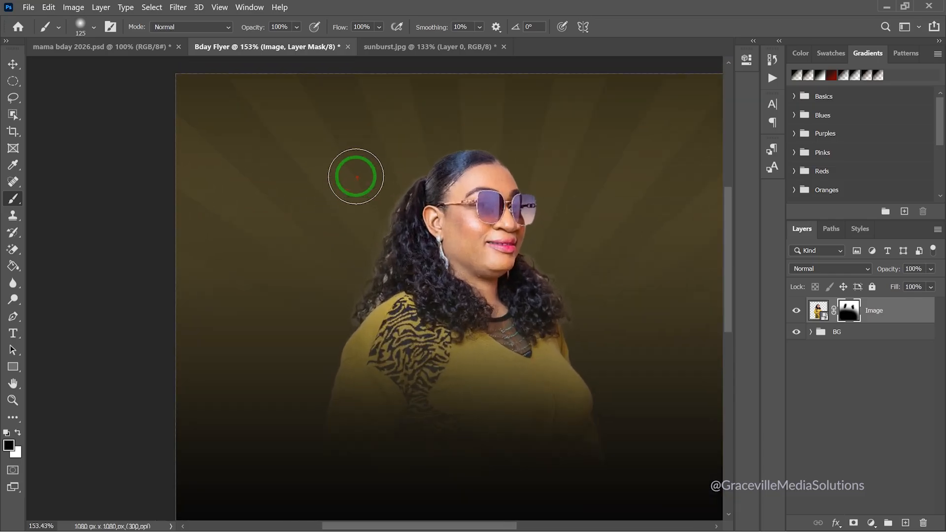
{"action": "scroll", "coordinate": [355, 177], "scroll_direction": "down", "scroll_amount": 2}
{"action": "scroll", "coordinate": [356, 178], "scroll_direction": "down", "scroll_amount": 1}
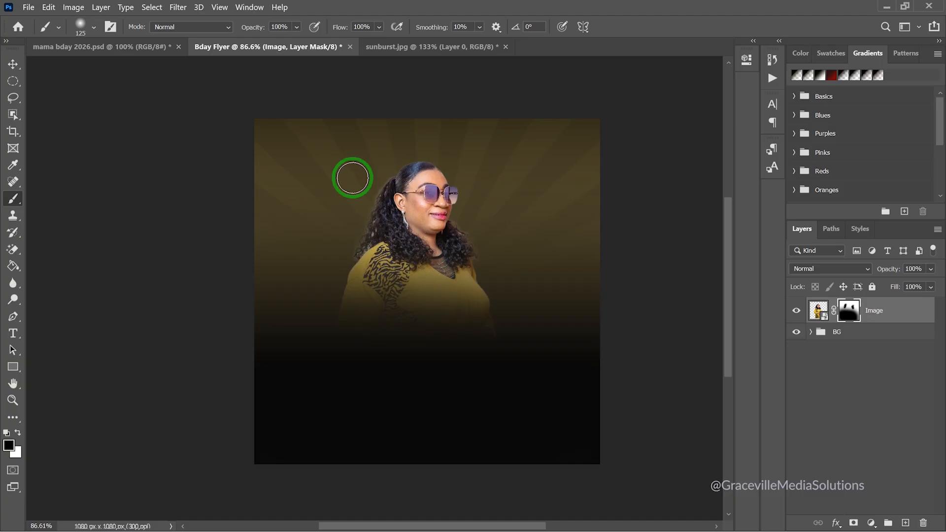
Switch to the Move tool and deselect the woman's layer
{"action": "key", "text": "v"}
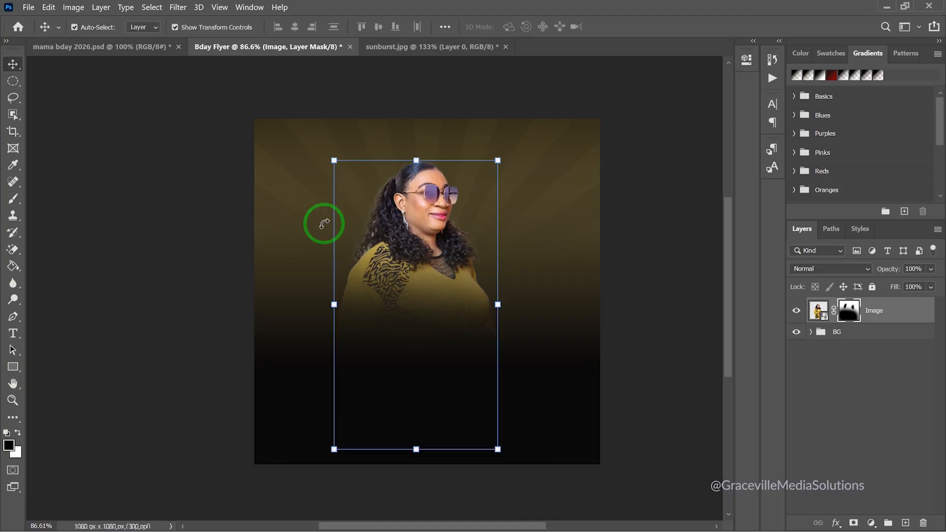
{"action": "left_click", "coordinate": [184, 239]}
{"action": "scroll", "coordinate": [454, 272], "scroll_direction": "up", "scroll_amount": 2}
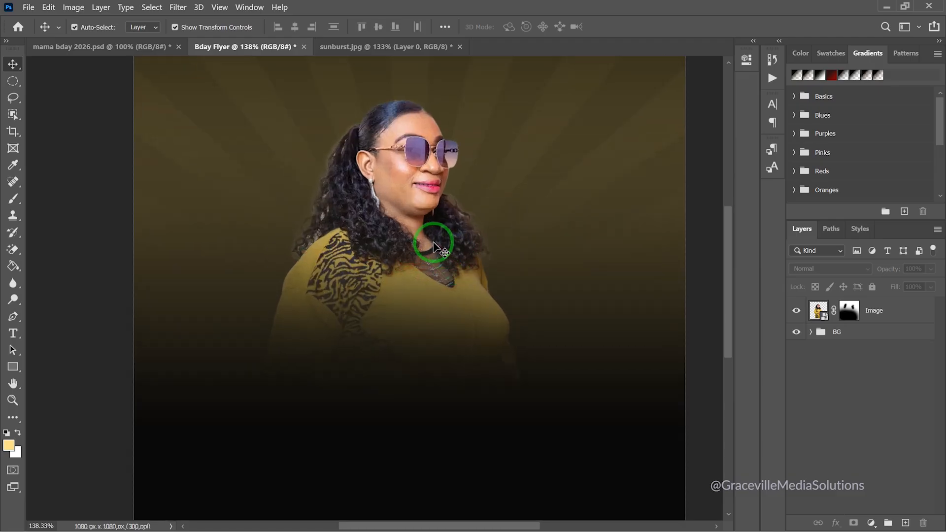
On the Image layer, apply Camera Raw with Contrast +8, Texture +25, Blacks -25, Highlights -6
{"action": "scroll", "coordinate": [433, 241], "scroll_direction": "down", "scroll_amount": 2}
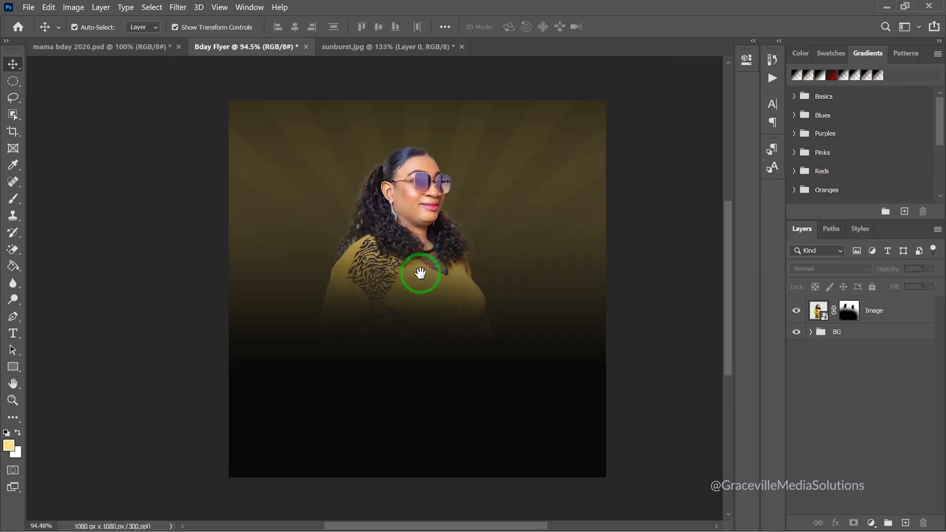
{"action": "left_click_drag", "start_coordinate": [418, 272], "coordinate": [369, 274]}
{"action": "scroll", "coordinate": [370, 280], "scroll_direction": "up", "scroll_amount": 2}
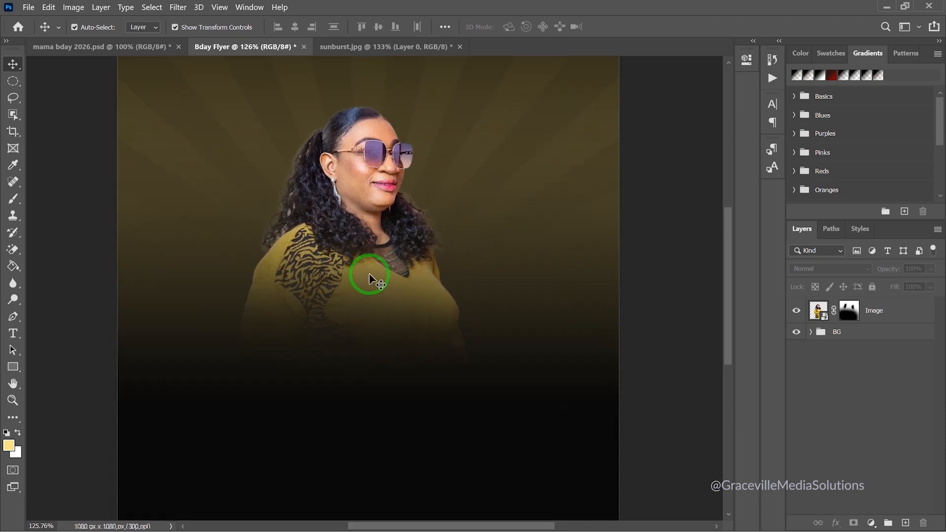
{"action": "left_click", "coordinate": [817, 318]}
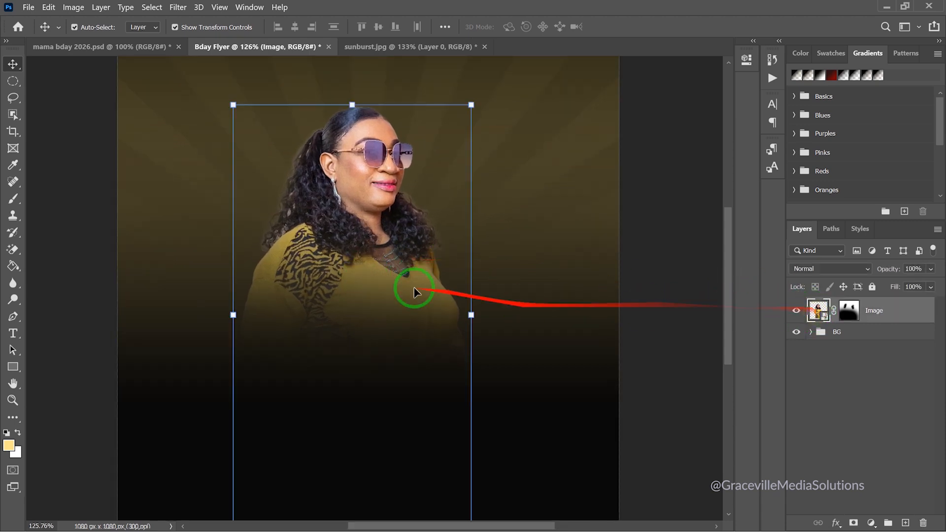
{"action": "left_click_drag", "start_coordinate": [365, 272], "coordinate": [253, 249]}
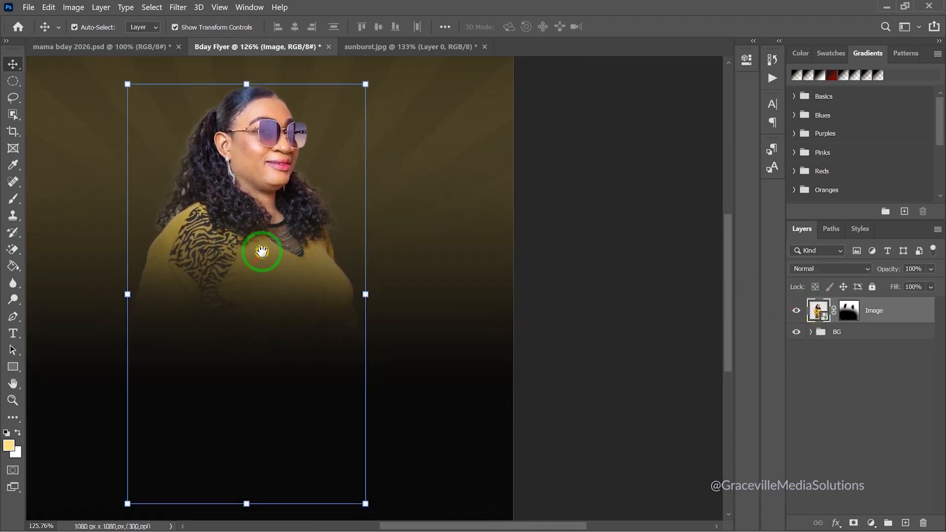
{"action": "key", "text": "ctrl"}
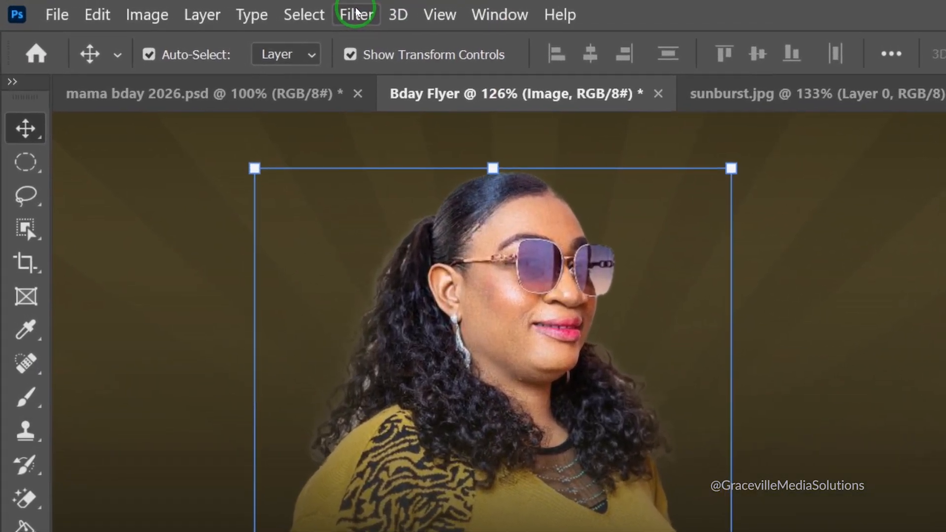
{"action": "left_click", "coordinate": [356, 13]}
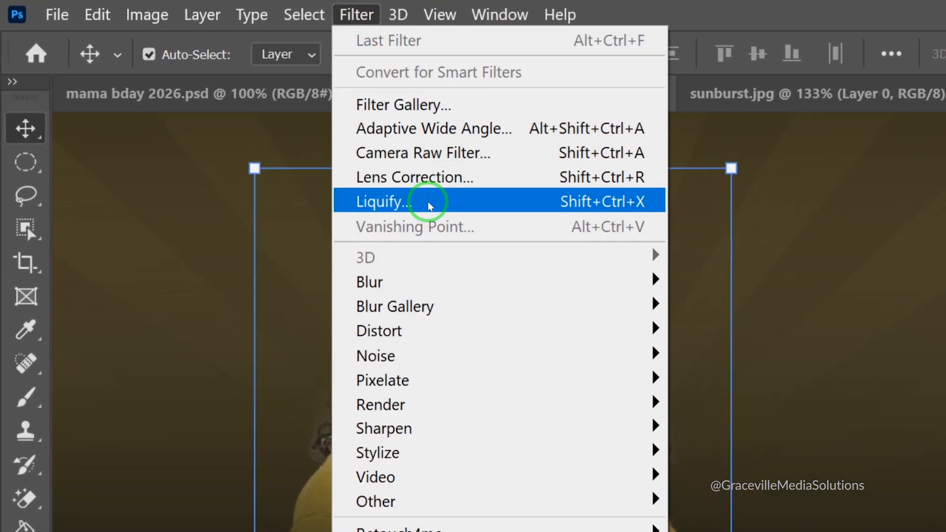
{"action": "left_click", "coordinate": [438, 153]}
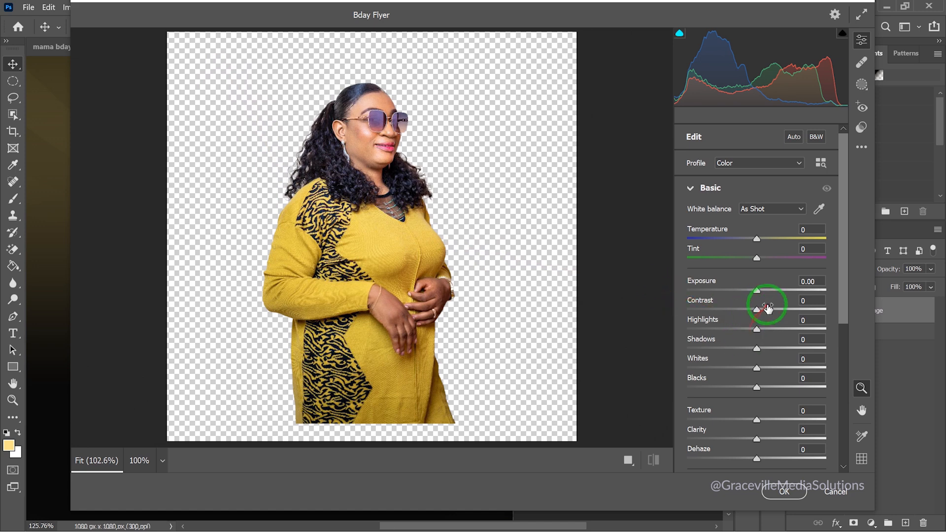
{"action": "mouse_move", "coordinate": [757, 314]}
{"action": "left_mouse_down"}
{"action": "mouse_move", "coordinate": [728, 312]}
{"action": "mouse_move", "coordinate": [775, 304]}
{"action": "mouse_move", "coordinate": [762, 310]}
{"action": "left_mouse_up"}
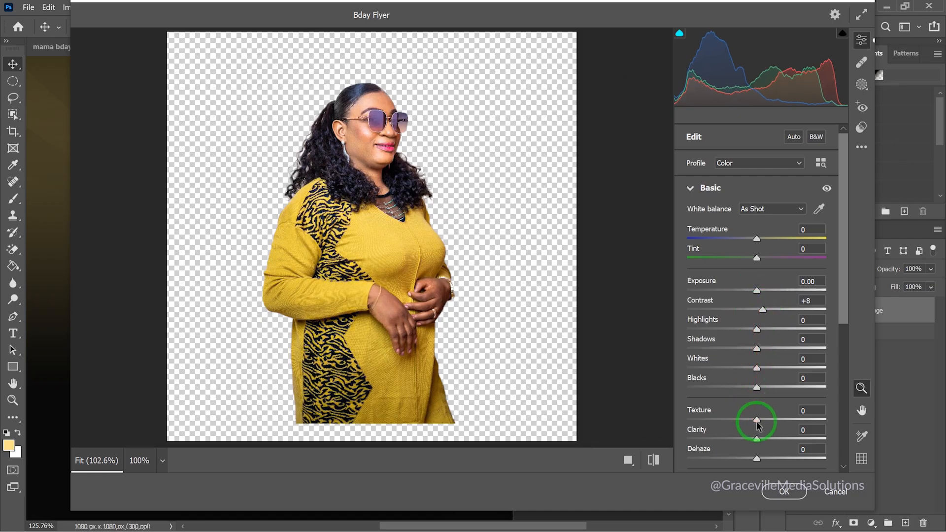
{"action": "left_click_drag", "start_coordinate": [758, 420], "coordinate": [773, 419]}
{"action": "mouse_move", "coordinate": [756, 387]}
{"action": "left_mouse_down"}
{"action": "mouse_move", "coordinate": [718, 388]}
{"action": "mouse_move", "coordinate": [760, 382]}
{"action": "mouse_move", "coordinate": [739, 386]}
{"action": "left_mouse_up"}
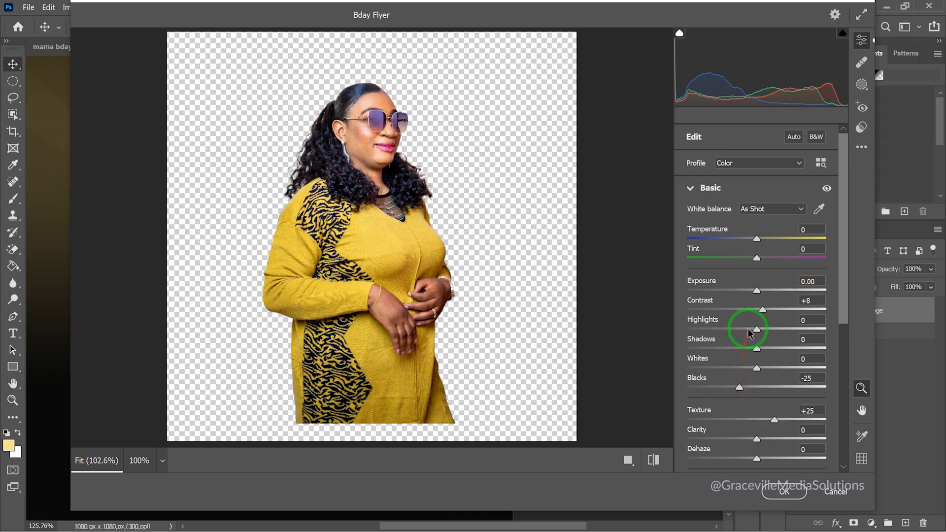
{"action": "mouse_move", "coordinate": [756, 330]}
{"action": "left_mouse_down"}
{"action": "mouse_move", "coordinate": [720, 331]}
{"action": "mouse_move", "coordinate": [747, 333]}
{"action": "left_mouse_up"}
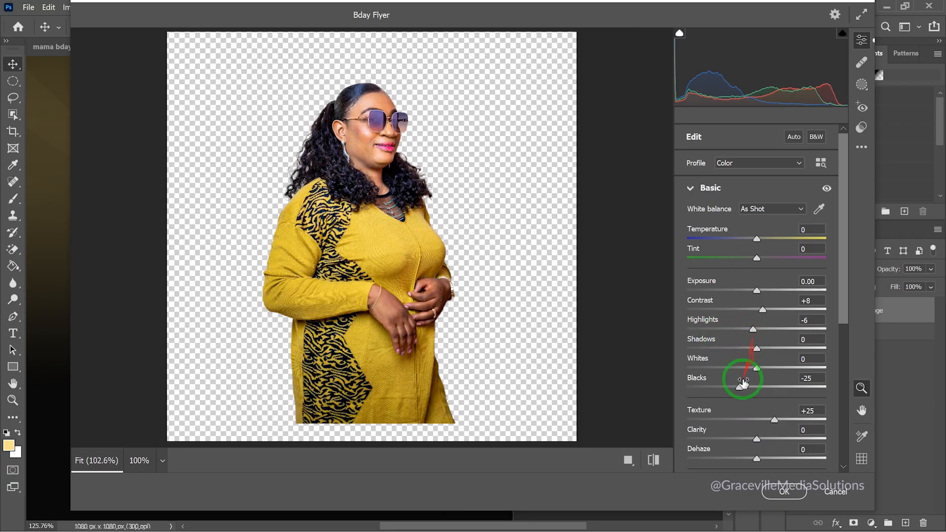
Raise Vibrance to +8 and Saturation to +3, then apply the Camera Raw filter
{"action": "left_click_drag", "start_coordinate": [844, 298], "coordinate": [844, 341]}
{"action": "left_click", "coordinate": [804, 380]}
{"action": "left_click", "coordinate": [757, 424]}
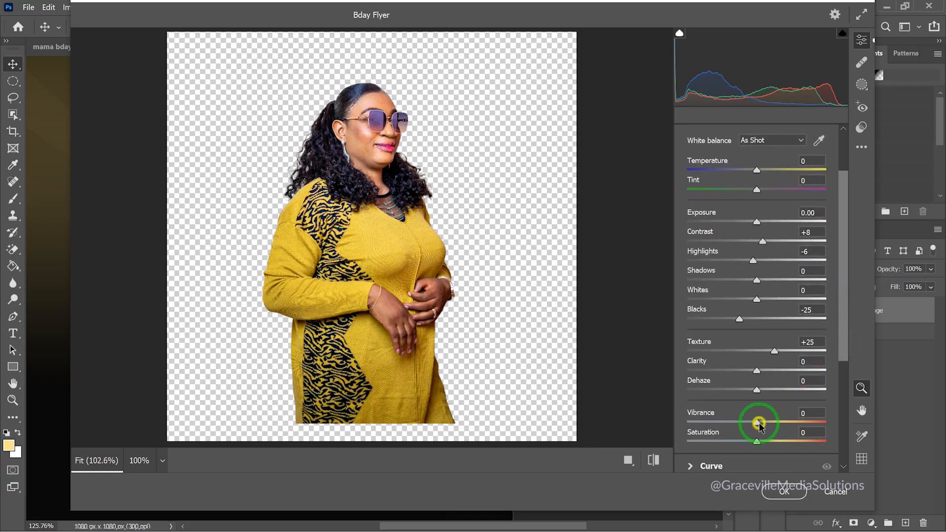
{"action": "left_click_drag", "start_coordinate": [764, 423], "coordinate": [765, 423]}
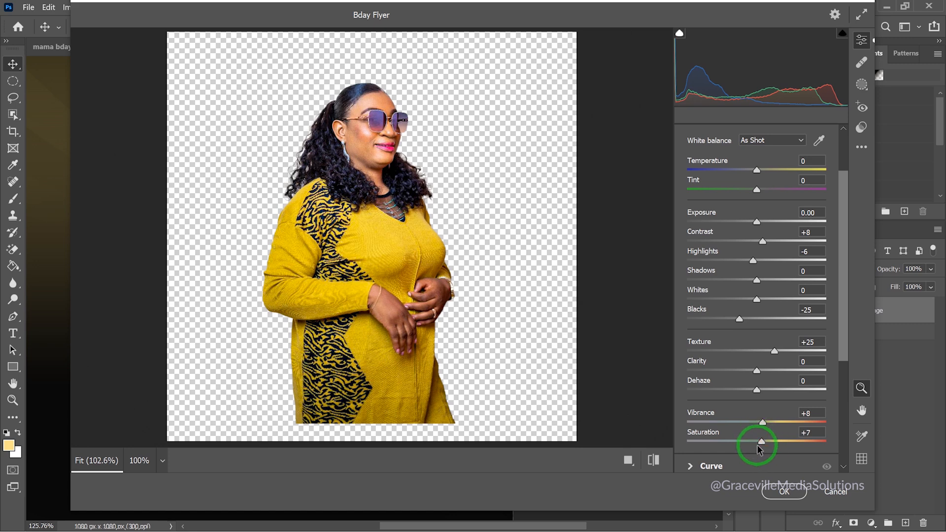
{"action": "left_click", "coordinate": [803, 433]}
{"action": "type", "text": "3"}
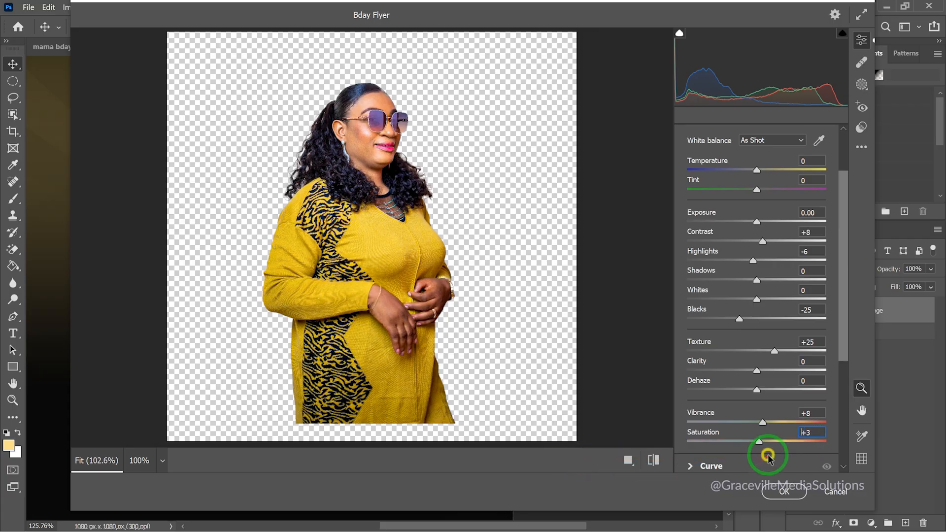
{"action": "left_click", "coordinate": [769, 464]}
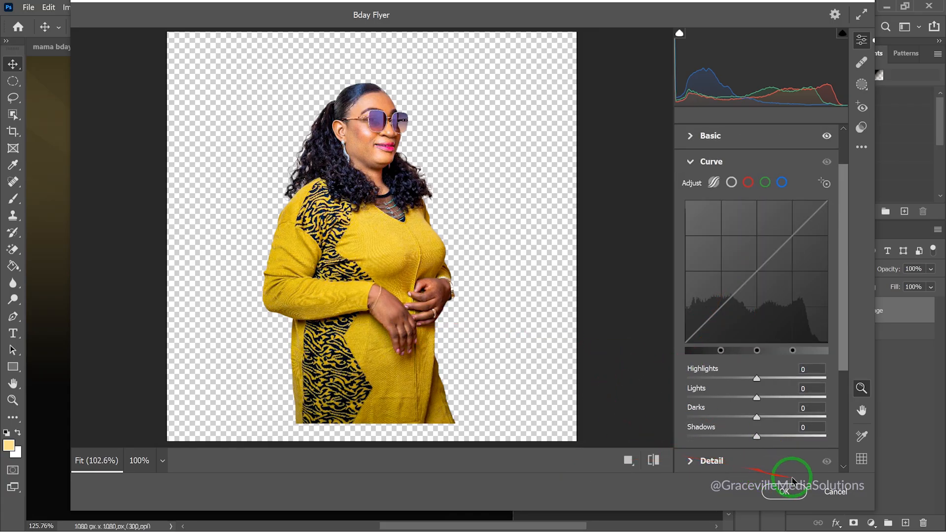
{"action": "left_click", "coordinate": [798, 491]}
Apply a Curves filter lifting a midtone point from input 109 to output 126
{"action": "scroll", "coordinate": [254, 296], "scroll_direction": "up", "scroll_amount": 2}
{"action": "scroll", "coordinate": [245, 292], "scroll_direction": "down", "scroll_amount": 3}
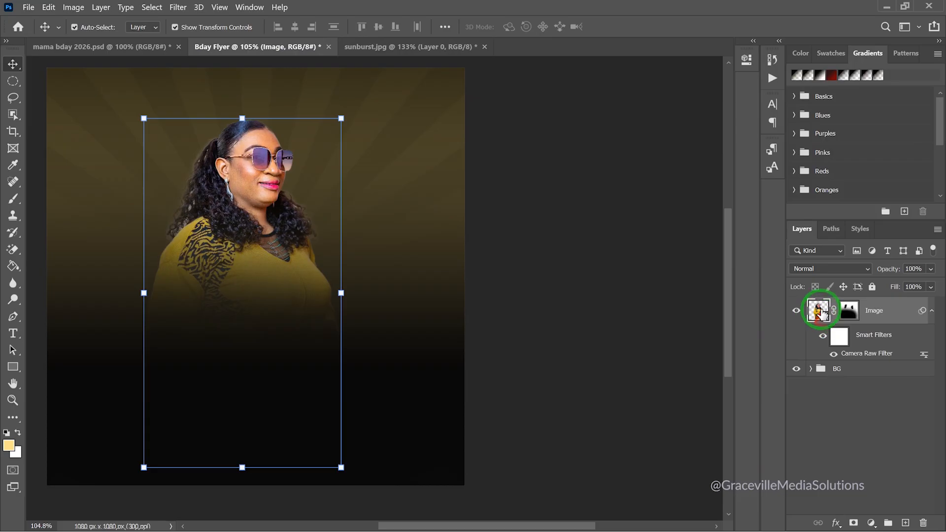
{"action": "key", "text": "ctrl+m"}
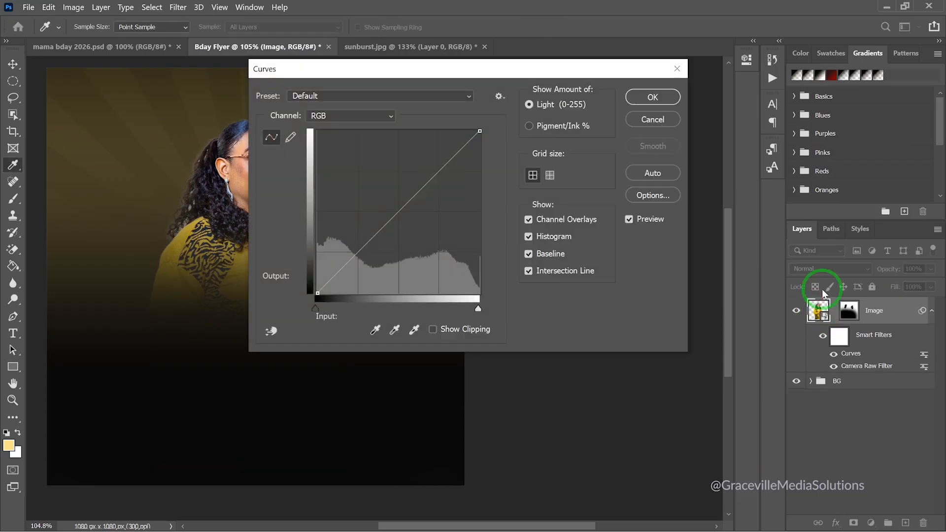
{"action": "left_click_drag", "start_coordinate": [568, 71], "coordinate": [817, 45]}
{"action": "left_click", "coordinate": [639, 188]}
{"action": "left_click_drag", "start_coordinate": [640, 188], "coordinate": [634, 186]}
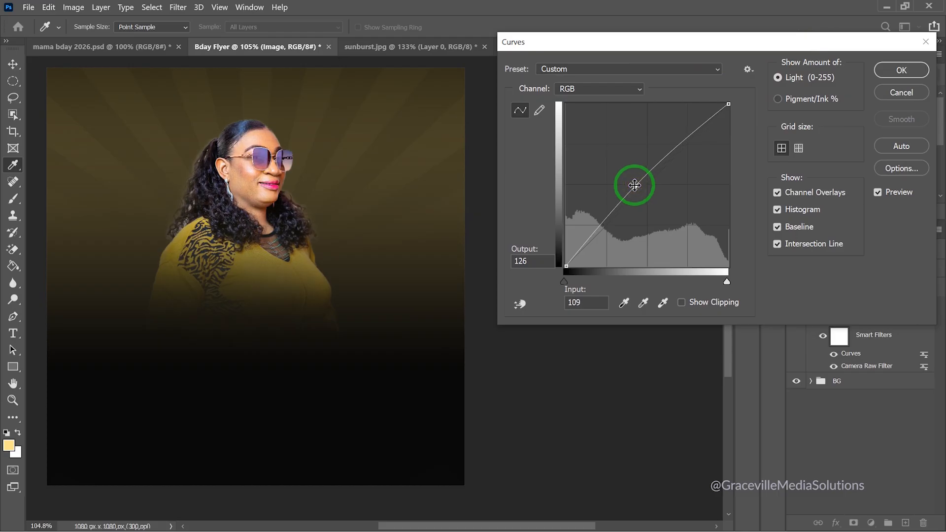
{"action": "left_click", "coordinate": [901, 70]}
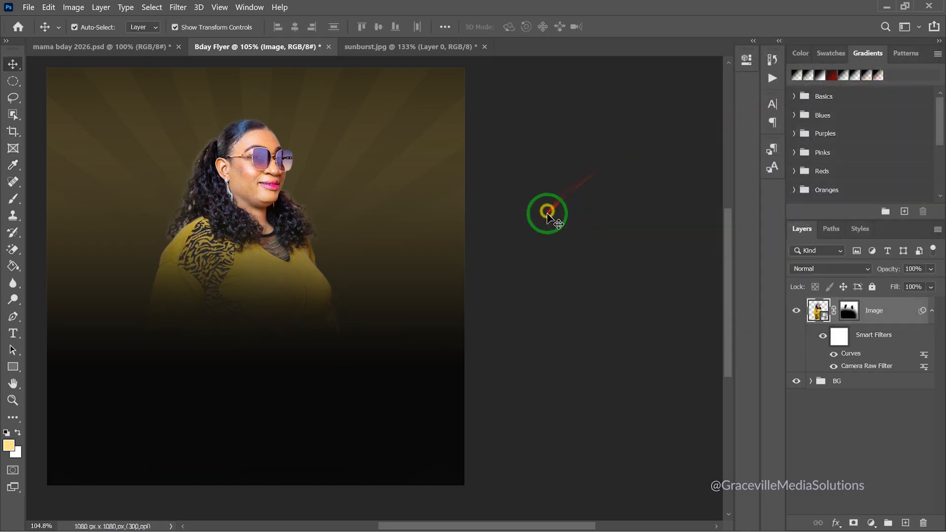
Move the woman slightly up and right, then nudge her down a little
{"action": "left_click", "coordinate": [547, 211]}
{"action": "scroll", "coordinate": [220, 281], "scroll_direction": "down", "scroll_amount": 3}
{"action": "scroll", "coordinate": [221, 285], "scroll_direction": "up", "scroll_amount": 3}
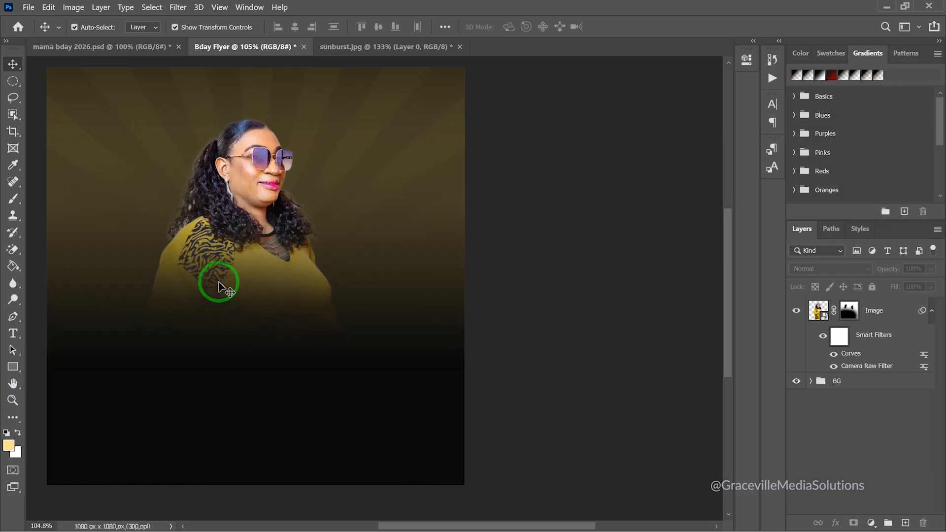
{"action": "left_click_drag", "start_coordinate": [221, 285], "coordinate": [327, 285]}
{"action": "left_click", "coordinate": [339, 224]}
{"action": "left_click_drag", "start_coordinate": [339, 224], "coordinate": [349, 191]}
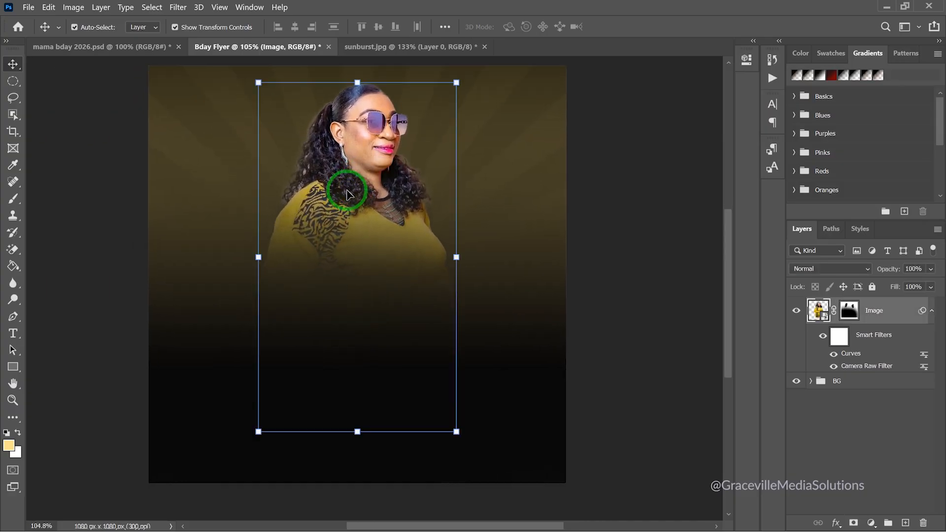
{"action": "scroll", "coordinate": [348, 193], "scroll_direction": "up", "scroll_amount": 2}
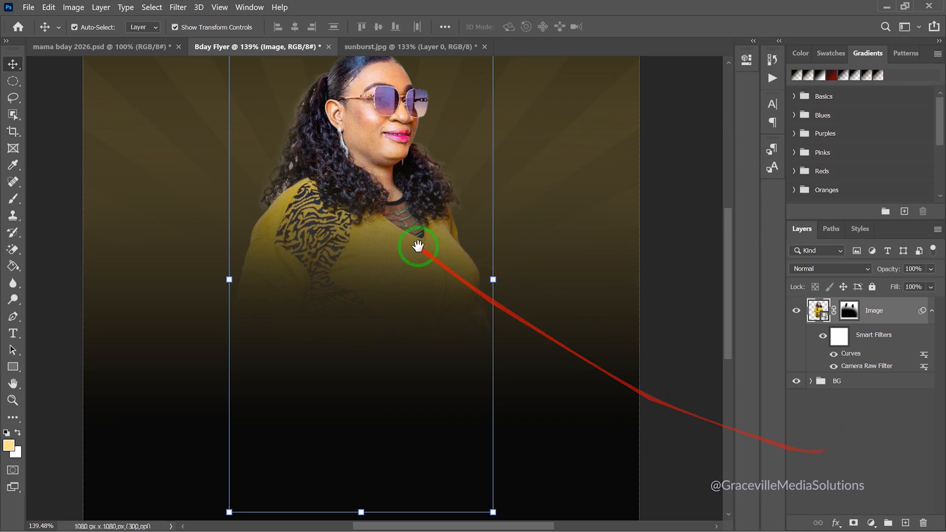
{"action": "left_click_drag", "start_coordinate": [418, 247], "coordinate": [402, 289]}
{"action": "scroll", "coordinate": [402, 288], "scroll_direction": "down", "scroll_amount": 3}
{"action": "left_click", "coordinate": [649, 260]}
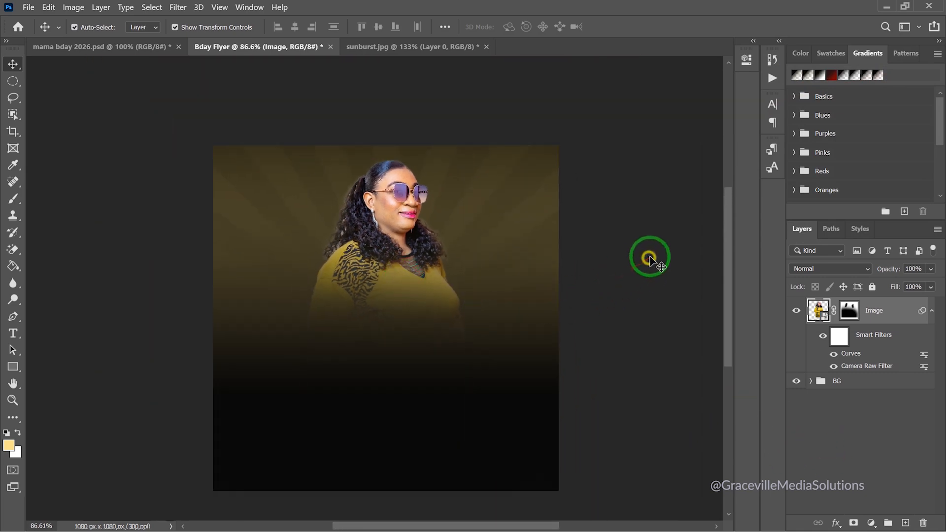
{"action": "left_click_drag", "start_coordinate": [388, 267], "coordinate": [394, 297]}
Reposition the Gradient Fill 1 dark glow lower on the flyer and confirm it
{"action": "left_click", "coordinate": [401, 408]}
{"action": "left_click", "coordinate": [502, 414]}
{"action": "left_click", "coordinate": [510, 439]}
{"action": "left_click", "coordinate": [828, 425]}
{"action": "double_click", "coordinate": [828, 425]}
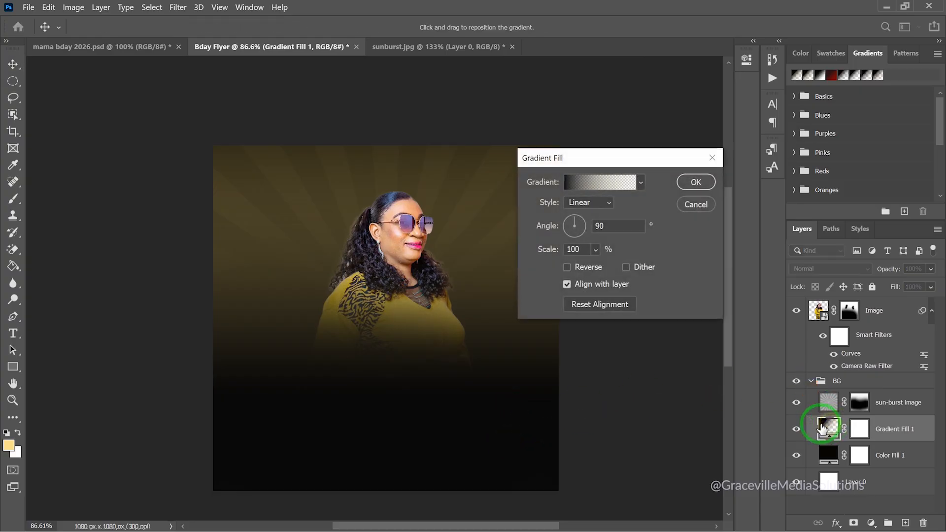
{"action": "left_click_drag", "start_coordinate": [428, 367], "coordinate": [418, 411]}
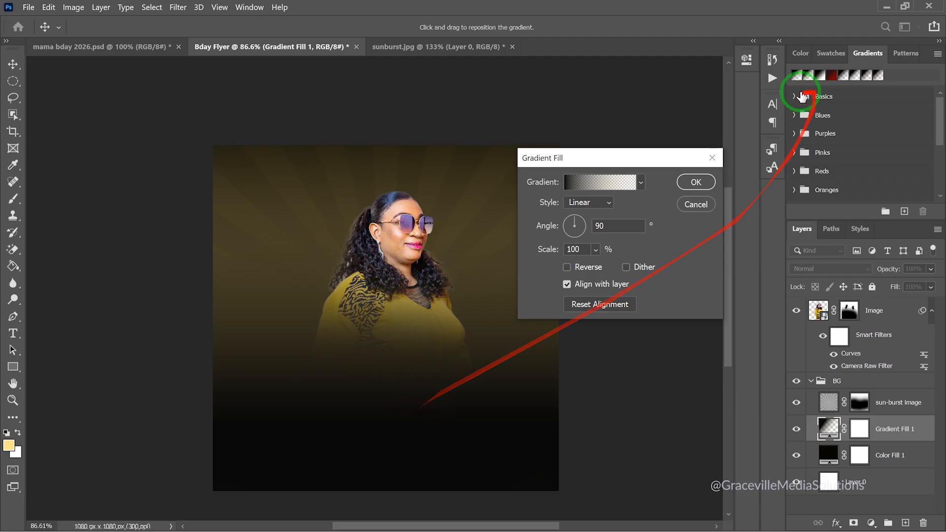
{"action": "left_click", "coordinate": [700, 182]}
{"action": "left_click", "coordinate": [657, 175]}
Select the woman's Image layer in the Layers panel
{"action": "scroll", "coordinate": [445, 224], "scroll_direction": "up", "scroll_amount": 4}
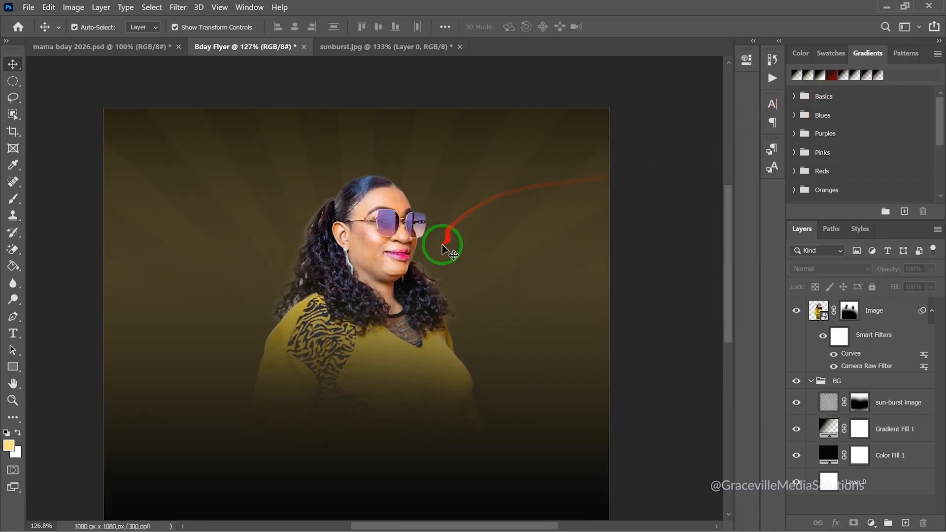
{"action": "left_click_drag", "start_coordinate": [380, 275], "coordinate": [416, 217]}
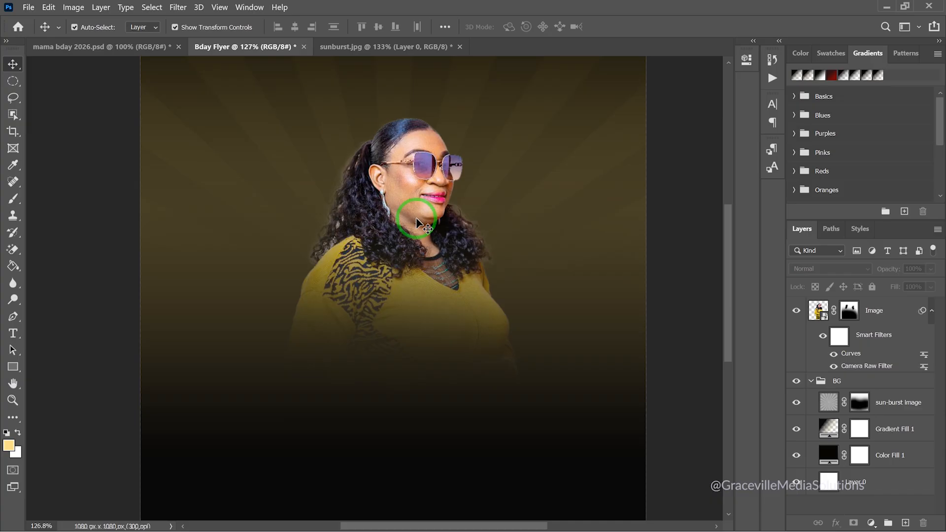
{"action": "scroll", "coordinate": [416, 218], "scroll_direction": "down", "scroll_amount": 4}
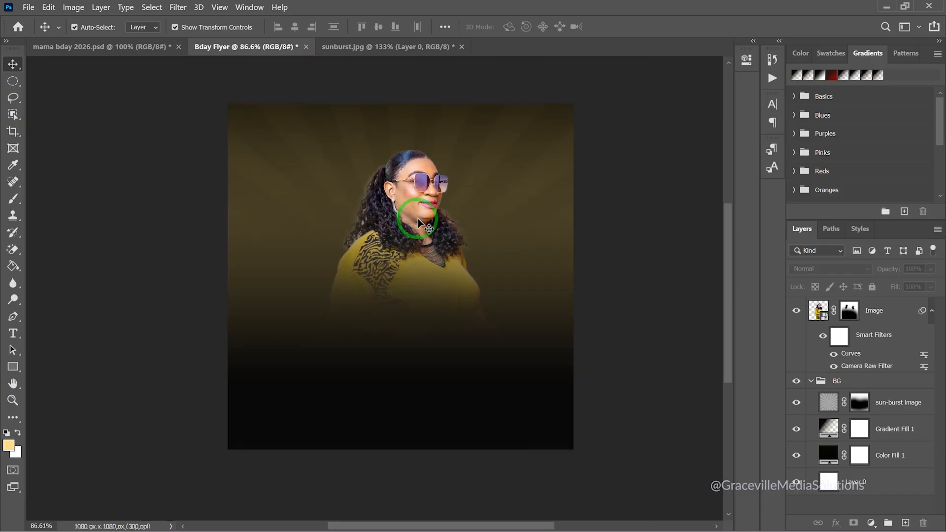
{"action": "left_click", "coordinate": [898, 313]}
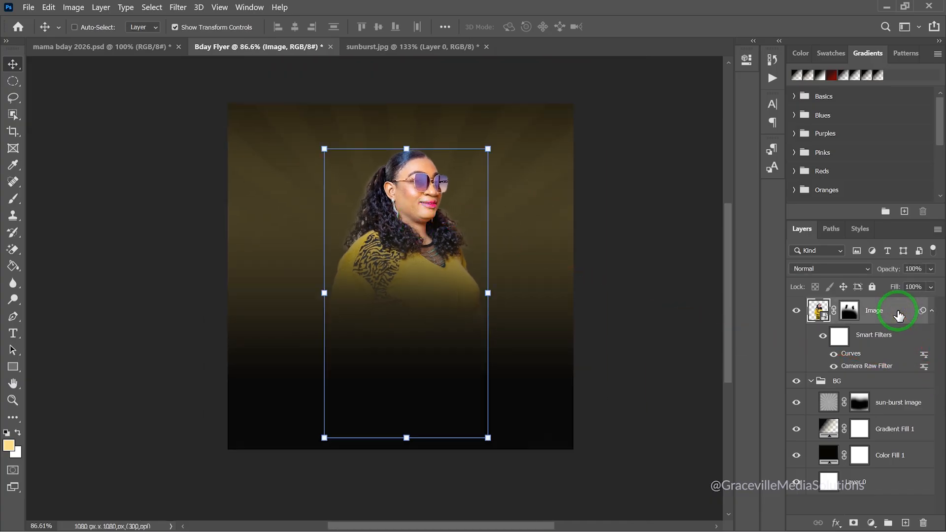
Group the Image layer, collapse the group and name it Image
{"action": "key", "text": "ctrl+g"}
{"action": "left_click", "coordinate": [810, 305]}
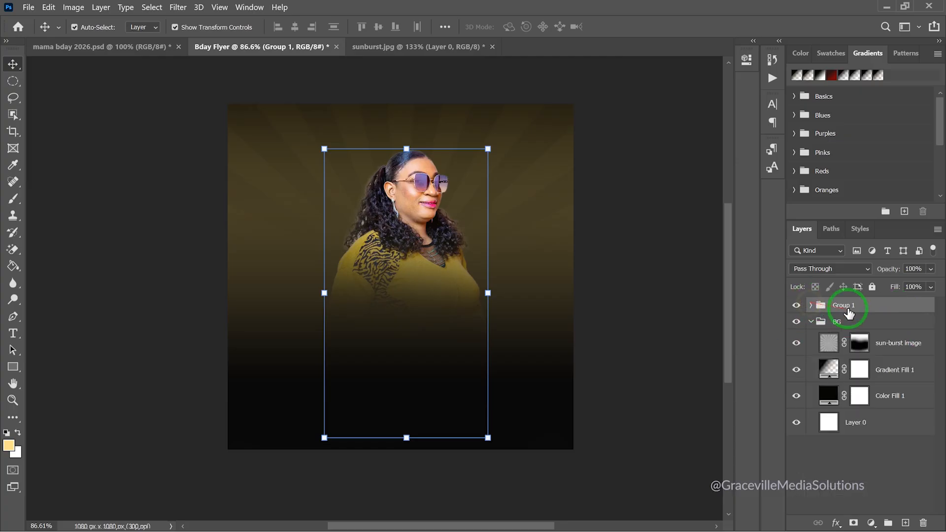
{"action": "type", "text": "Image"}
{"action": "key", "text": "Return"}
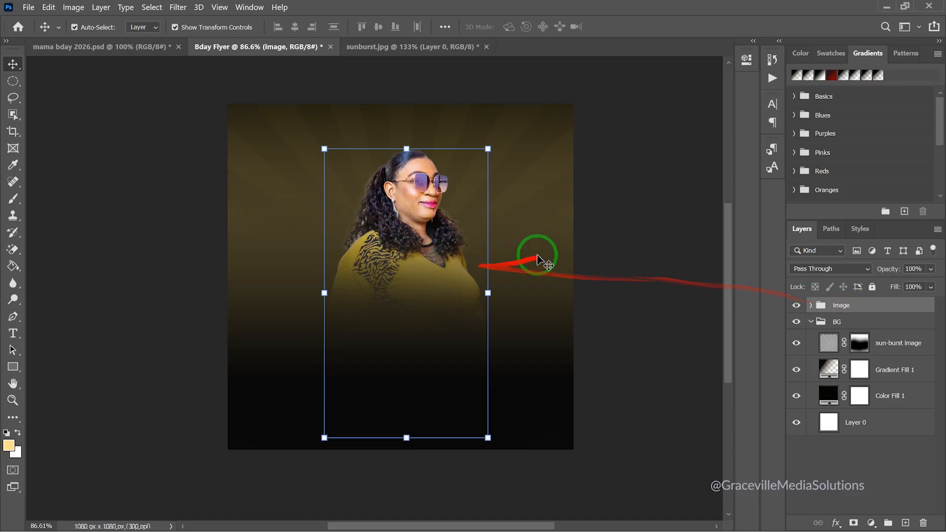
{"action": "left_click", "coordinate": [622, 253]}
Switch to the Mama-Bday folder window in File Explorer
{"action": "scroll", "coordinate": [437, 264], "scroll_direction": "up", "scroll_amount": 3}
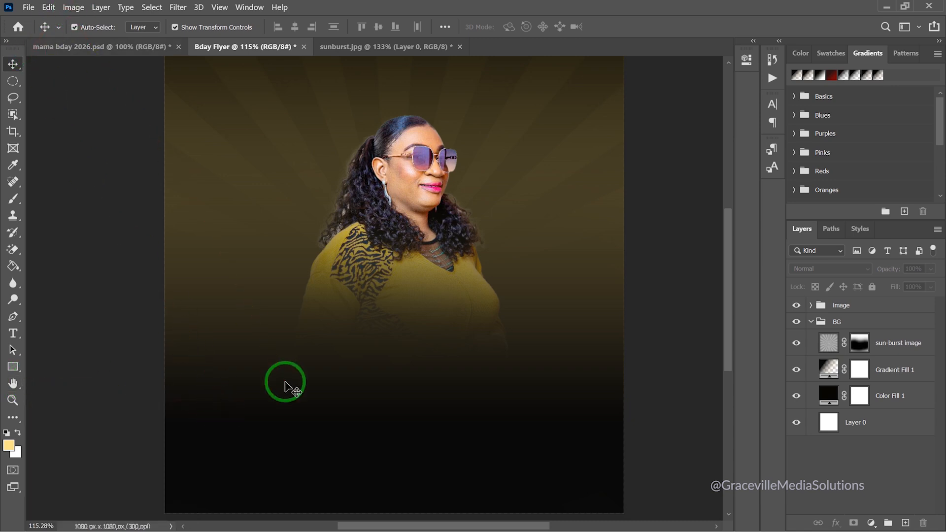
{"action": "key", "text": "super"}
{"action": "left_click", "coordinate": [260, 524]}
Drag the ChatGPT Happy Birthday PNG from Mama-Bday onto the flyer canvas
{"action": "left_click", "coordinate": [379, 169]}
{"action": "left_click", "coordinate": [298, 170]}
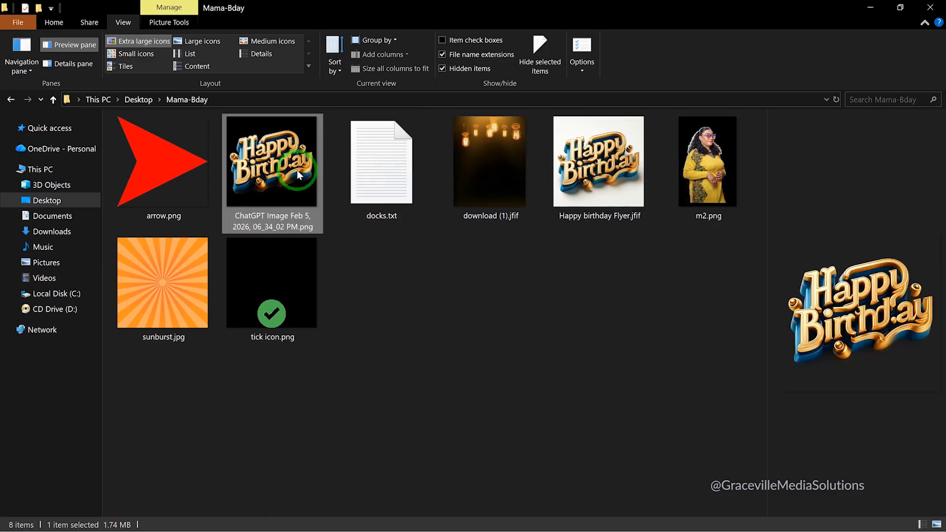
{"action": "left_click_drag", "start_coordinate": [298, 173], "coordinate": [397, 333]}
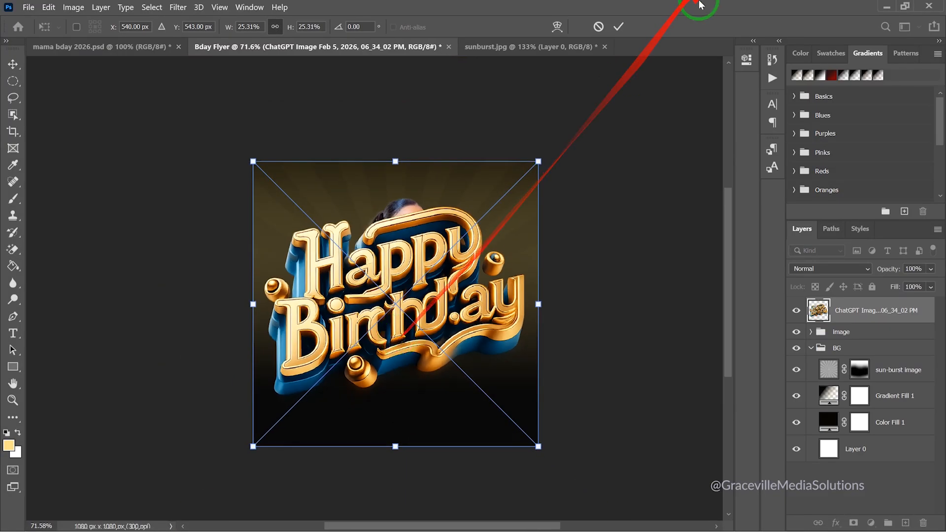
Commit the placed Happy Birthday image and convert its layer to a Smart Object
{"action": "left_click", "coordinate": [618, 27]}
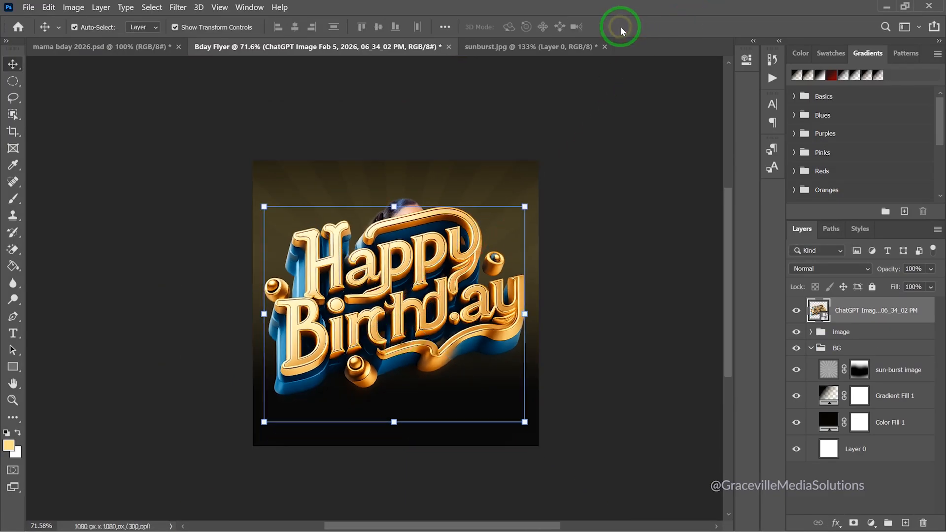
{"action": "right_click", "coordinate": [893, 315]}
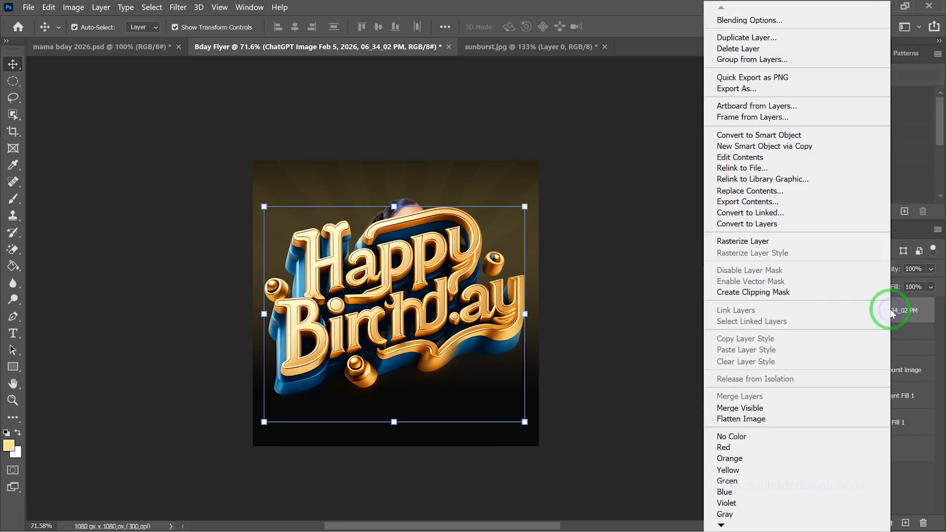
{"action": "left_click", "coordinate": [780, 136]}
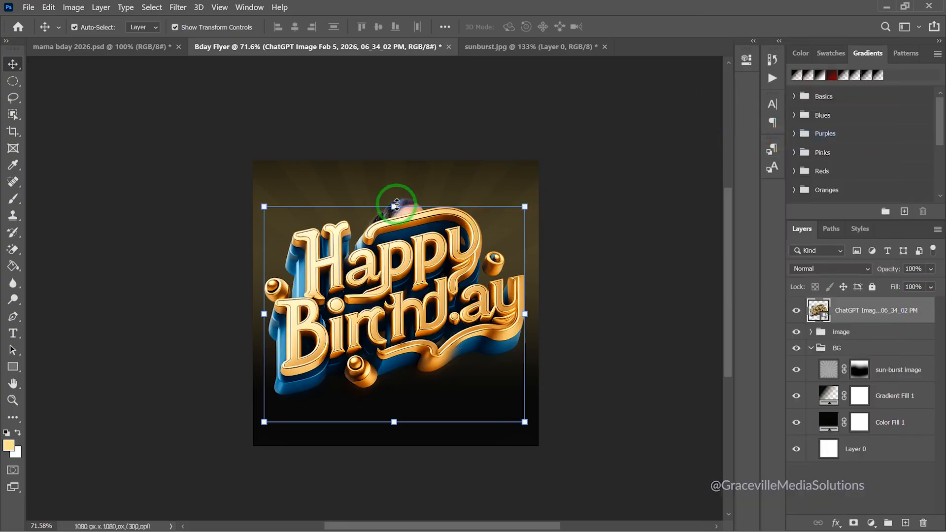
Scale the Happy Birthday artwork down to about 55% and apply it
{"action": "left_click_drag", "start_coordinate": [393, 206], "coordinate": [394, 300]}
{"action": "left_click_drag", "start_coordinate": [415, 355], "coordinate": [419, 341]}
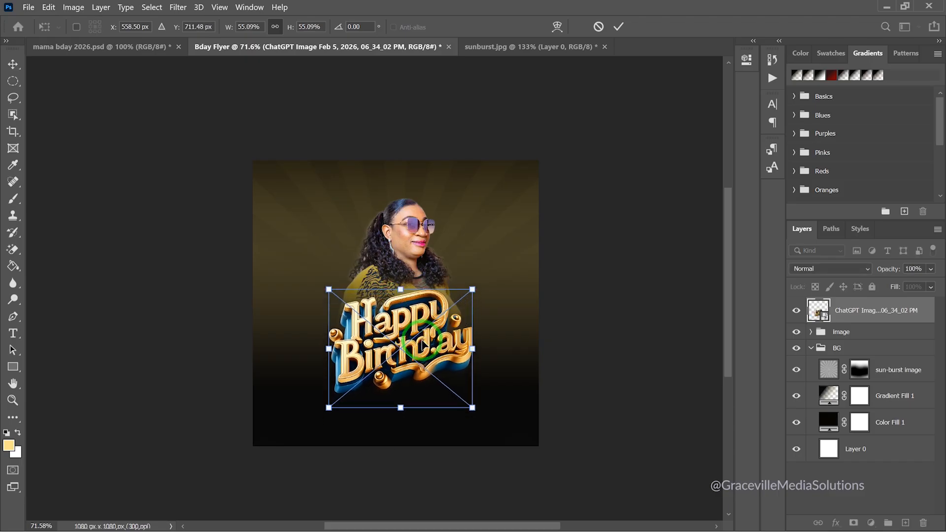
{"action": "scroll", "coordinate": [433, 384], "scroll_direction": "up", "scroll_amount": 5}
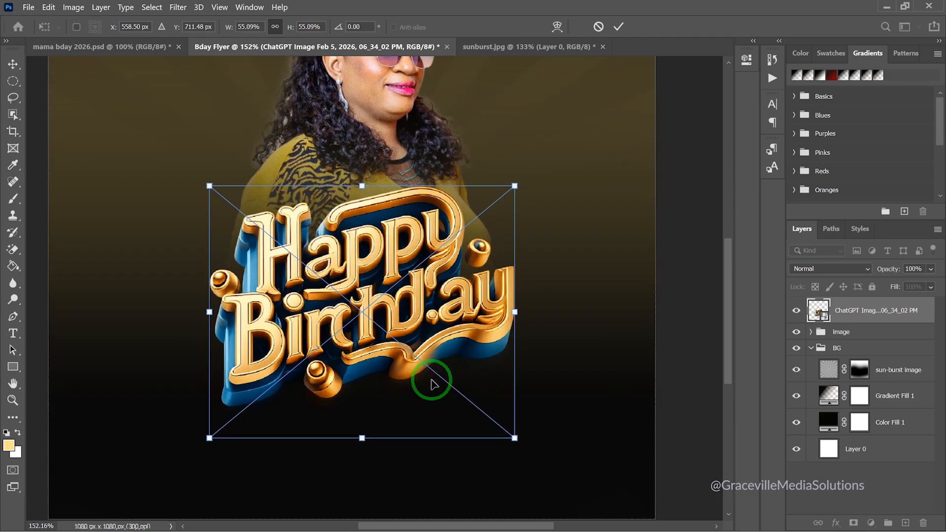
{"action": "left_click", "coordinate": [619, 26]}
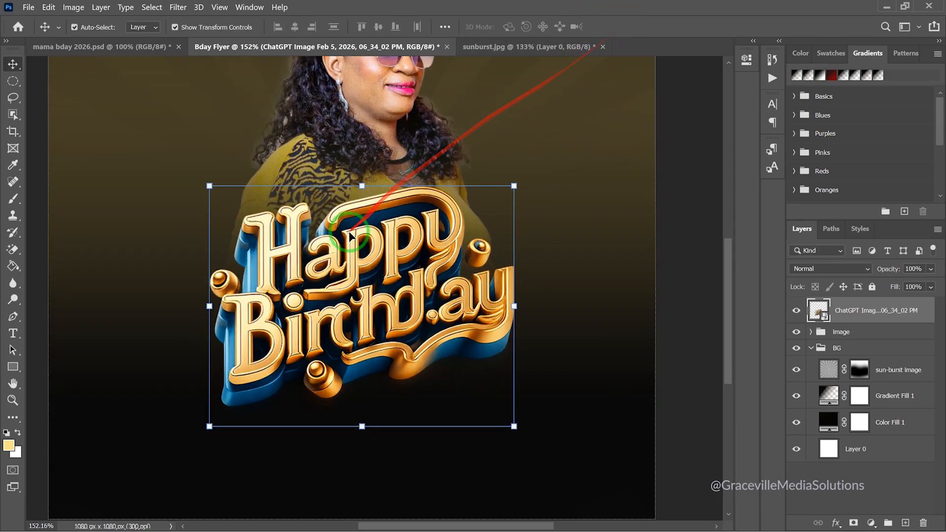
{"action": "scroll", "coordinate": [350, 236], "scroll_direction": "down", "scroll_amount": 2}
Shrink the artwork slightly more and shift it up and right below the woman's face
{"action": "key", "text": "ctrl+t"}
{"action": "mouse_move", "coordinate": [361, 193]}
{"action": "left_mouse_down"}
{"action": "mouse_move", "coordinate": [365, 220]}
{"action": "mouse_move", "coordinate": [364, 211]}
{"action": "left_mouse_up"}
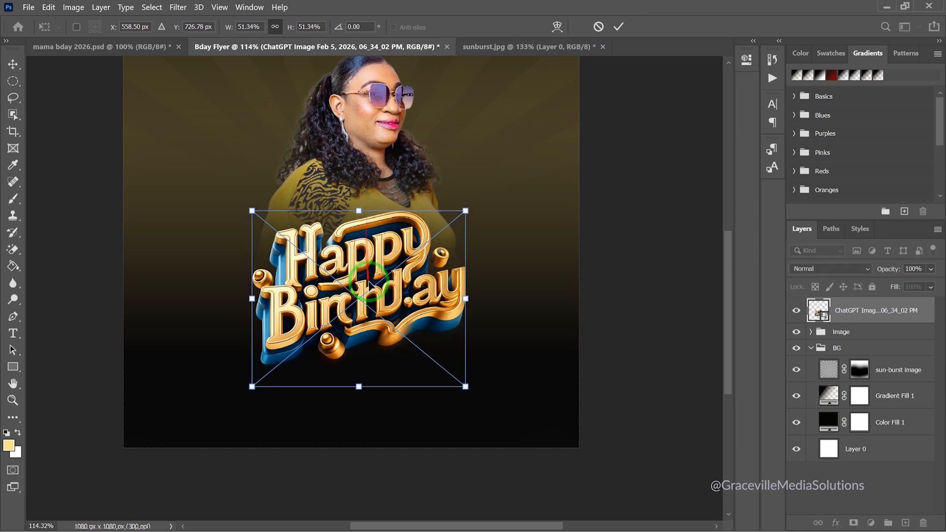
{"action": "left_click_drag", "start_coordinate": [367, 279], "coordinate": [378, 274]}
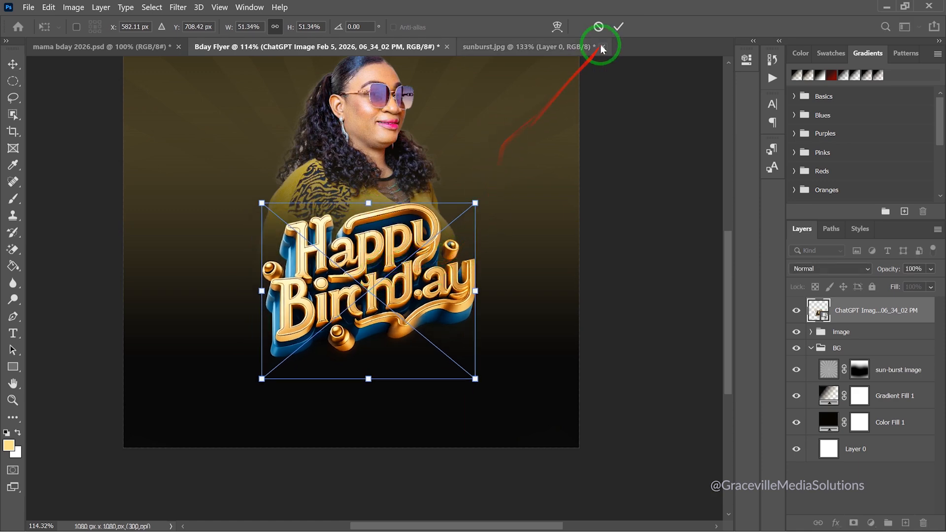
{"action": "left_click", "coordinate": [618, 26]}
{"action": "left_click", "coordinate": [611, 145]}
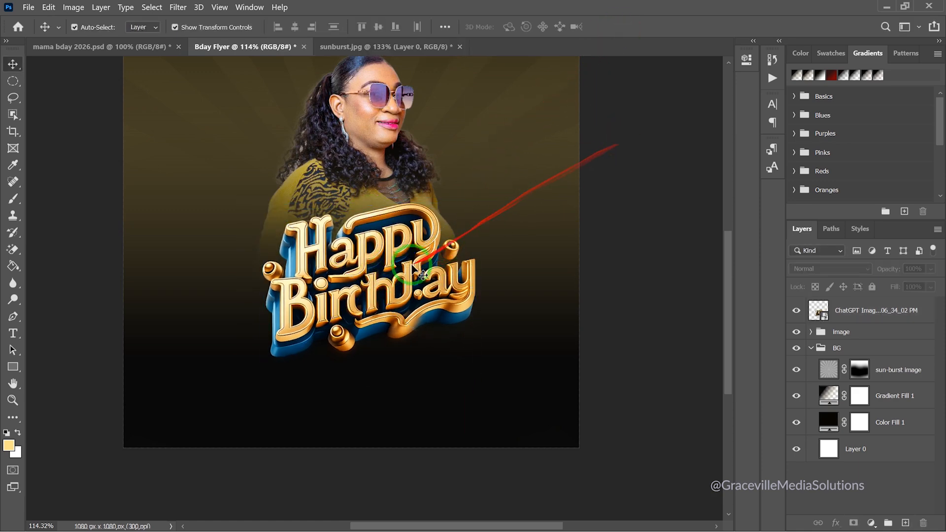
{"action": "scroll", "coordinate": [380, 272], "scroll_direction": "down", "scroll_amount": 2}
{"action": "scroll", "coordinate": [376, 270], "scroll_direction": "up", "scroll_amount": 3}
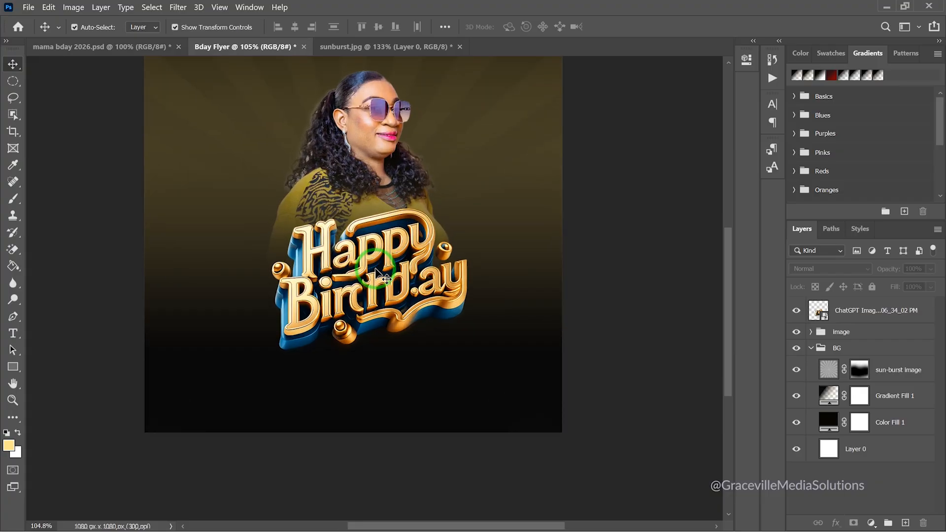
Fine-tune the artwork's vertical position over the woman's lower body
{"action": "left_click_drag", "start_coordinate": [376, 271], "coordinate": [381, 268]}
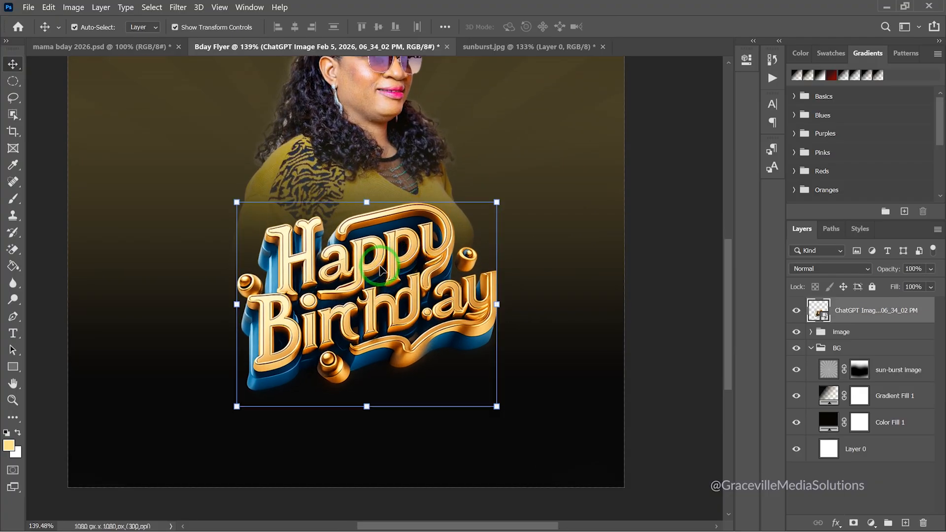
{"action": "left_click_drag", "start_coordinate": [382, 270], "coordinate": [383, 247]}
{"action": "scroll", "coordinate": [383, 248], "scroll_direction": "down", "scroll_amount": 3}
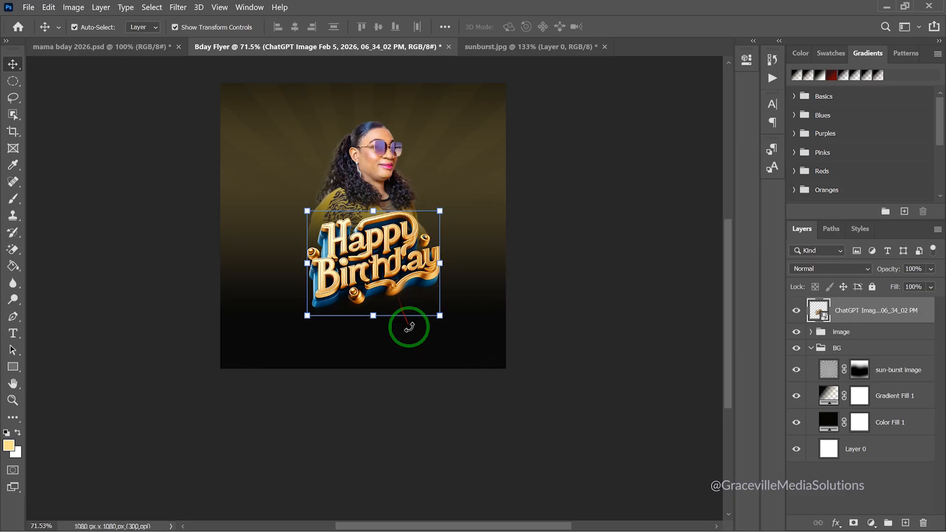
{"action": "left_click", "coordinate": [672, 247]}
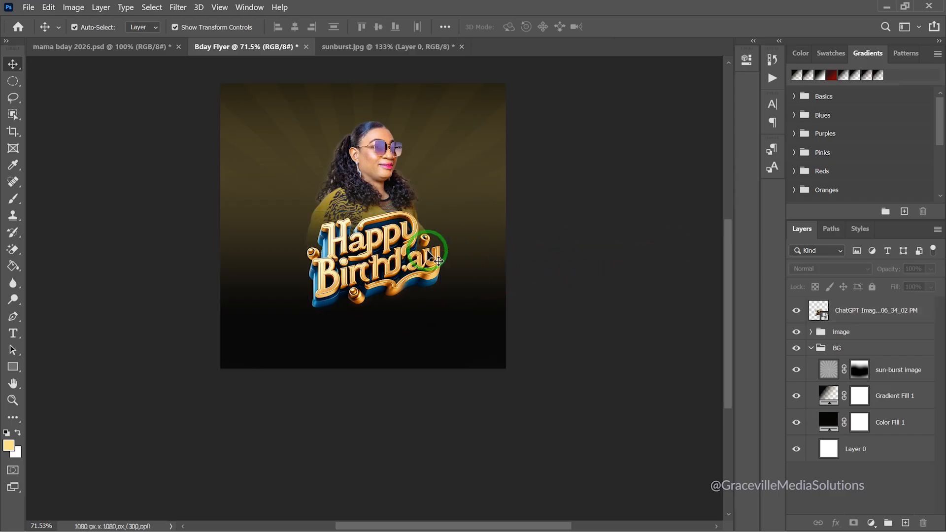
{"action": "scroll", "coordinate": [354, 306], "scroll_direction": "up", "scroll_amount": 2}
{"action": "left_click_drag", "start_coordinate": [359, 277], "coordinate": [385, 328]}
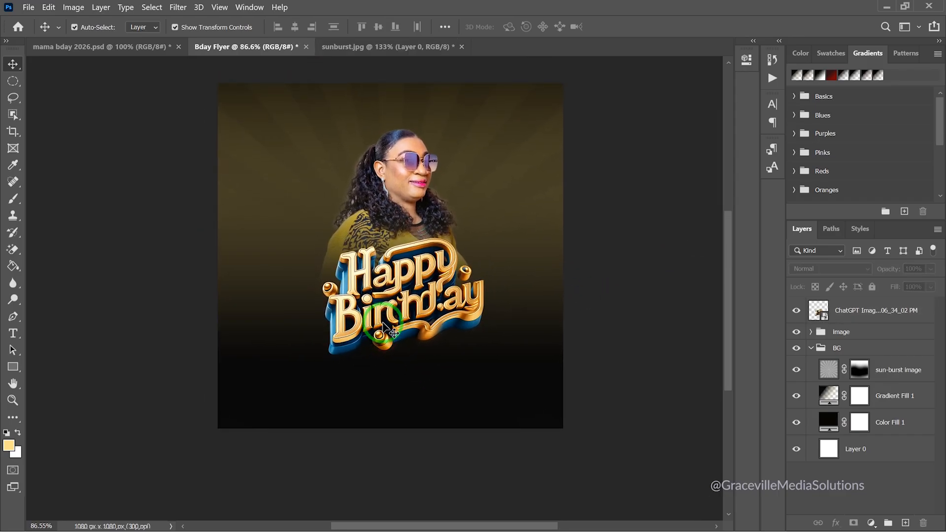
{"action": "scroll", "coordinate": [384, 325], "scroll_direction": "down", "scroll_amount": 1}
Nudge the artwork left, enlarge it to about 58%, and commit it over her dress
{"action": "left_click_drag", "start_coordinate": [387, 312], "coordinate": [380, 309]}
{"action": "scroll", "coordinate": [443, 212], "scroll_direction": "up", "scroll_amount": 4}
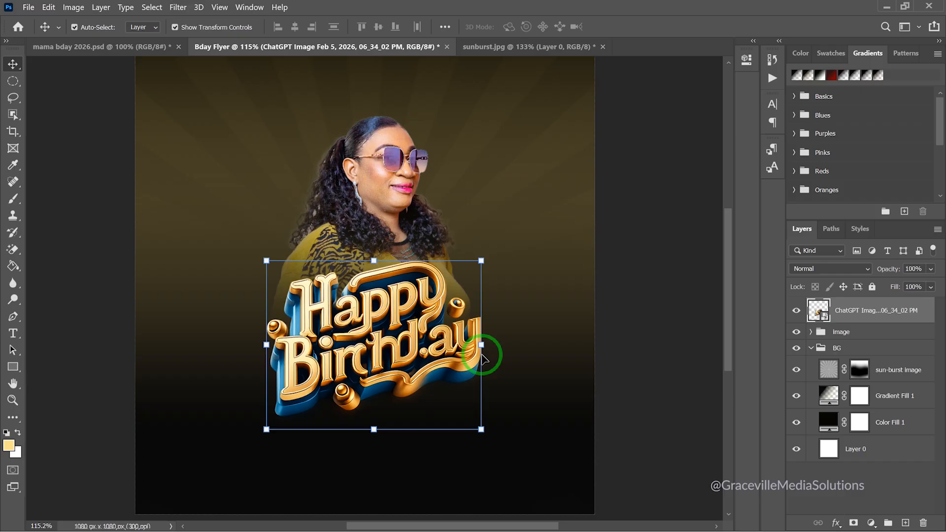
{"action": "left_click_drag", "start_coordinate": [481, 344], "coordinate": [510, 343]}
{"action": "left_click_drag", "start_coordinate": [424, 325], "coordinate": [428, 351]}
{"action": "left_click", "coordinate": [618, 27]}
{"action": "scroll", "coordinate": [437, 232], "scroll_direction": "down", "scroll_amount": 3}
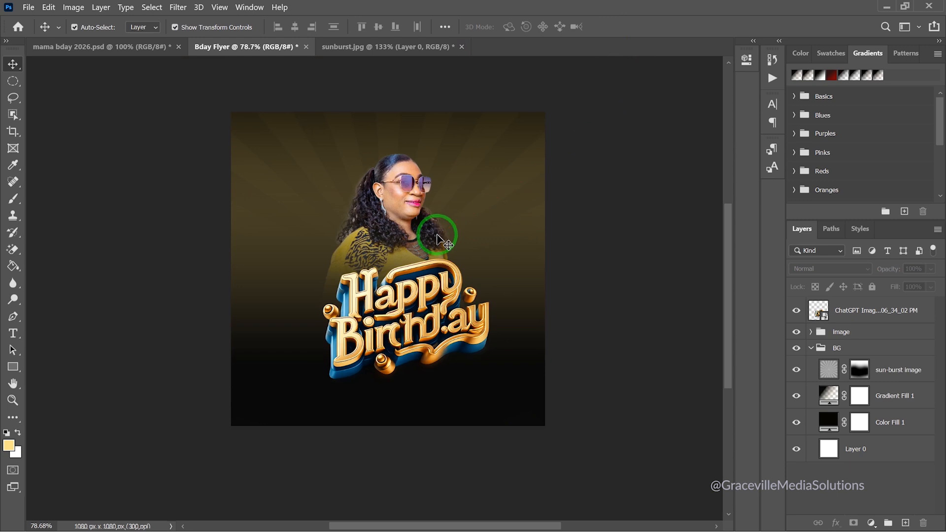
Create the Mama text layer and set its font to Betty Lavea
{"action": "key", "text": "t"}
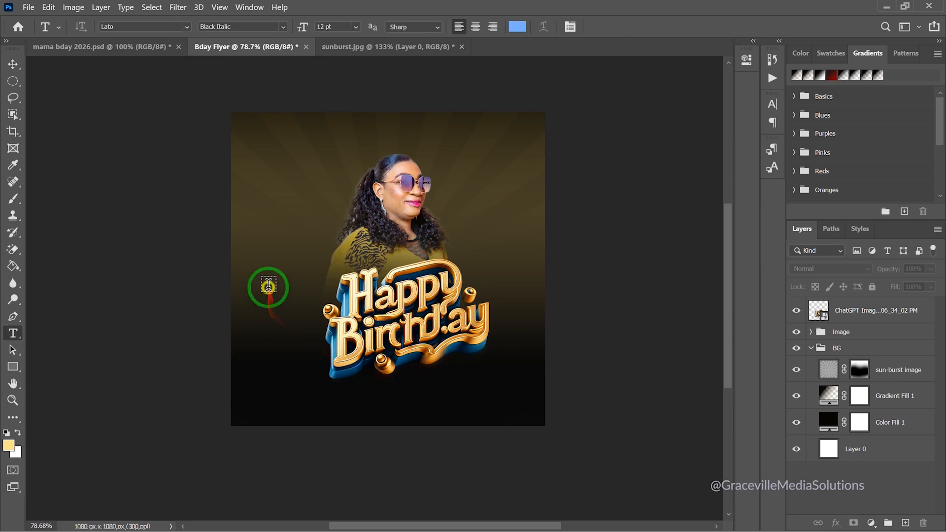
{"action": "left_click", "coordinate": [270, 281]}
{"action": "type", "text": "Mama"}
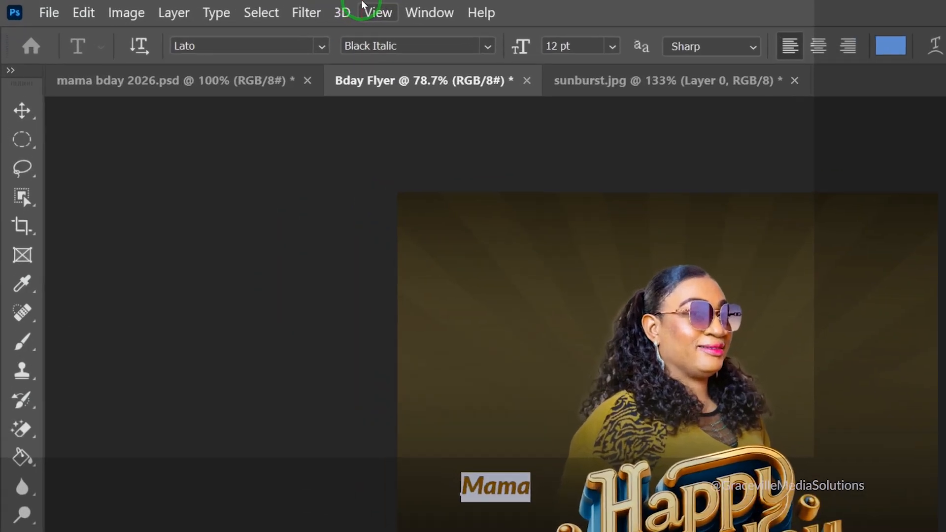
{"action": "left_click", "coordinate": [284, 27]}
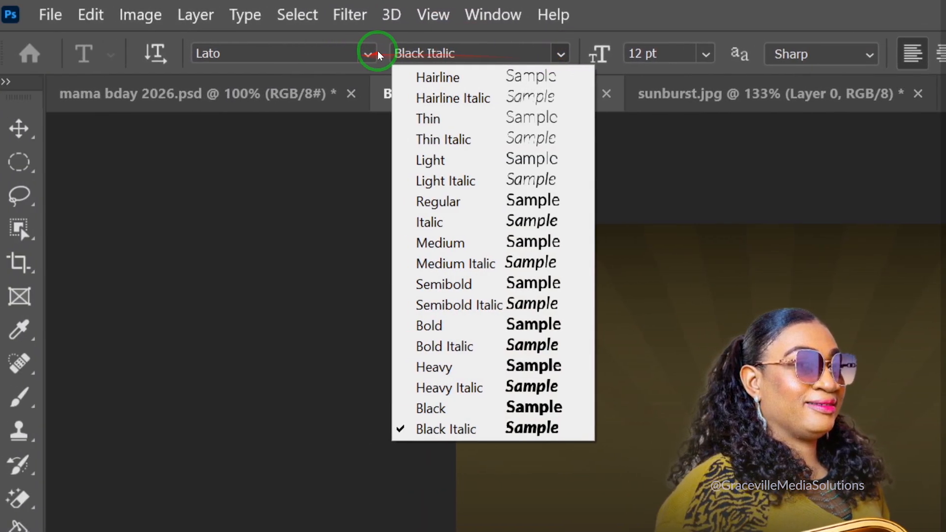
{"action": "left_click", "coordinate": [282, 55]}
{"action": "left_click", "coordinate": [374, 54]}
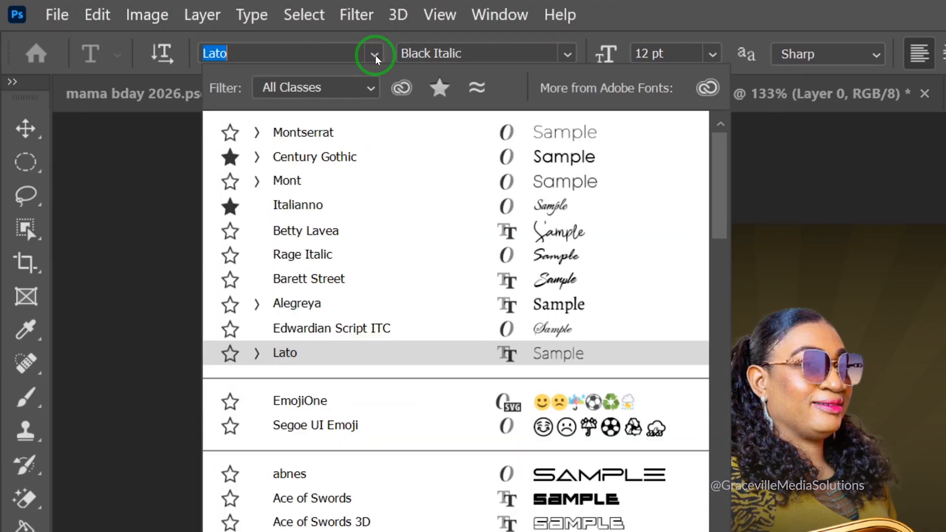
{"action": "left_click", "coordinate": [372, 241]}
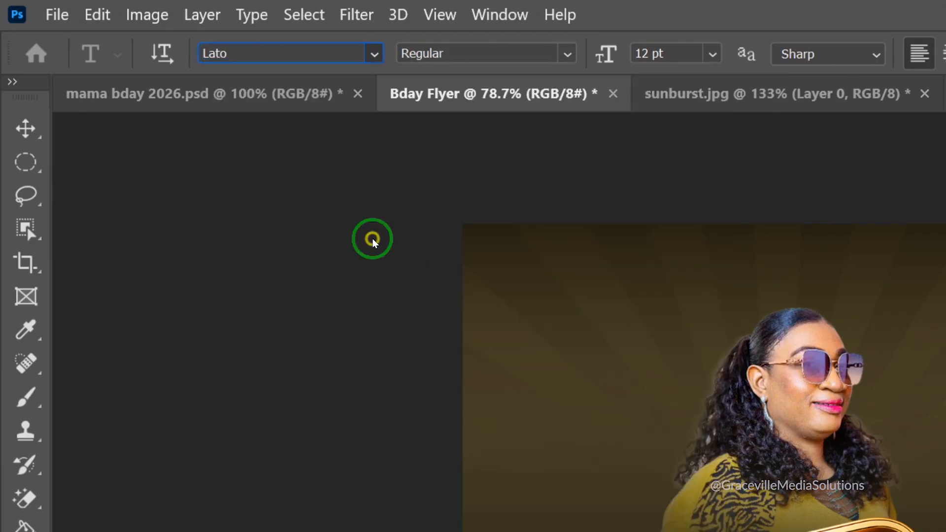
Move the Mama text under Happy Birthday and scale it up to about 192%
{"action": "left_click", "coordinate": [21, 140]}
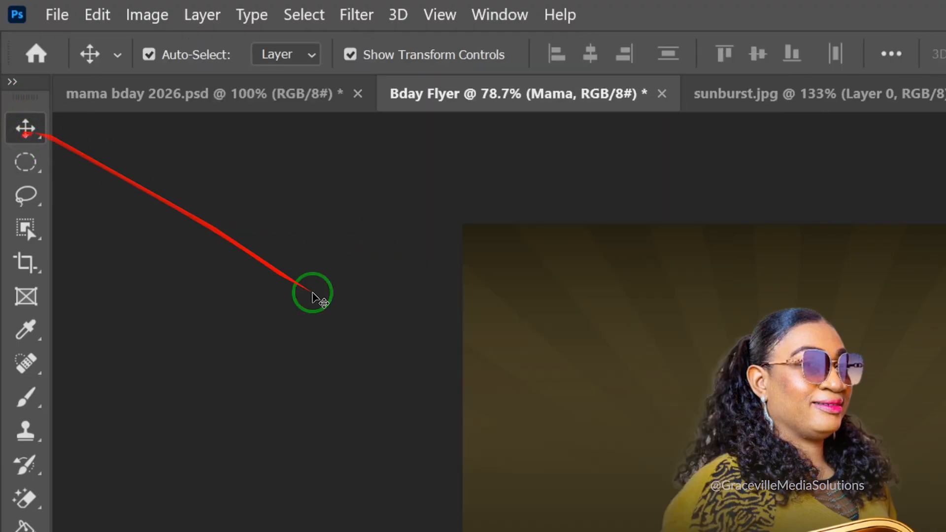
{"action": "left_click_drag", "start_coordinate": [471, 264], "coordinate": [667, 410]}
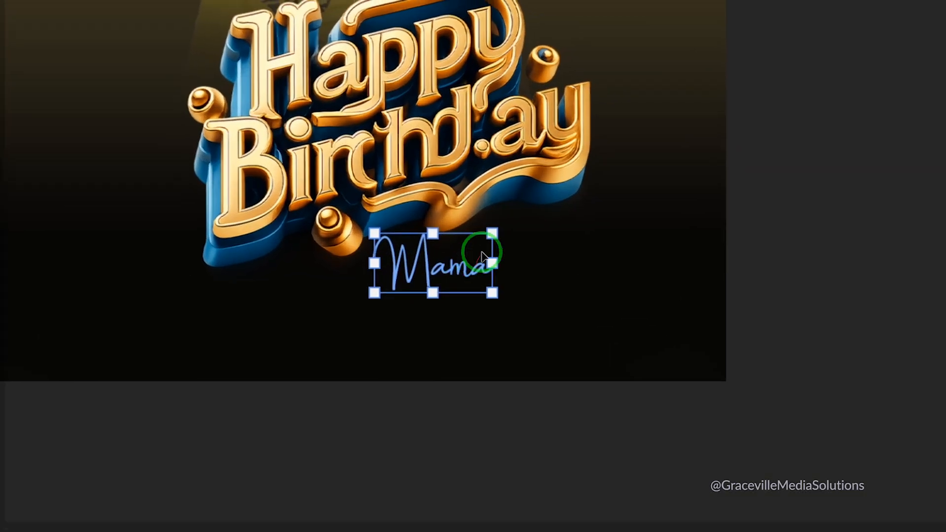
{"action": "left_click_drag", "start_coordinate": [490, 233], "coordinate": [563, 146]}
{"action": "left_click_drag", "start_coordinate": [475, 264], "coordinate": [477, 262]}
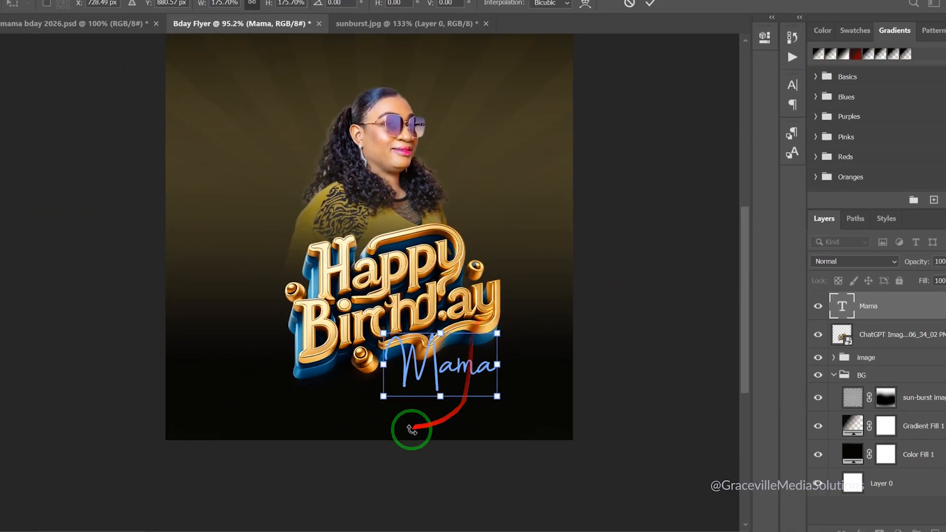
{"action": "left_click_drag", "start_coordinate": [419, 366], "coordinate": [403, 398]}
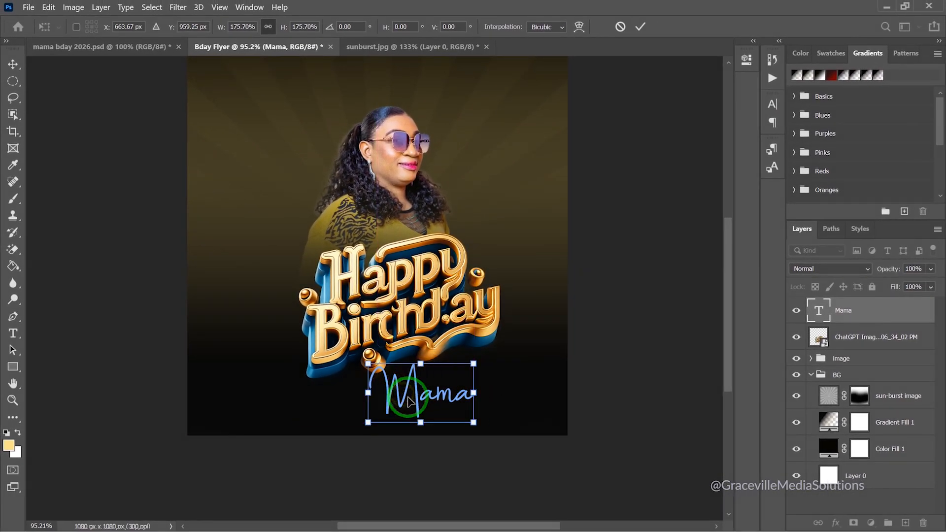
{"action": "left_click_drag", "start_coordinate": [474, 361], "coordinate": [484, 356]}
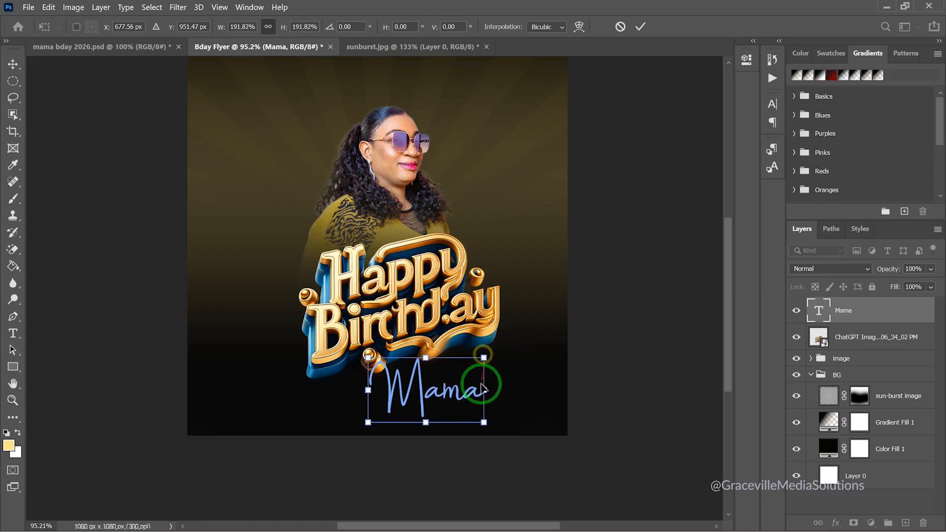
{"action": "left_click", "coordinate": [639, 27]}
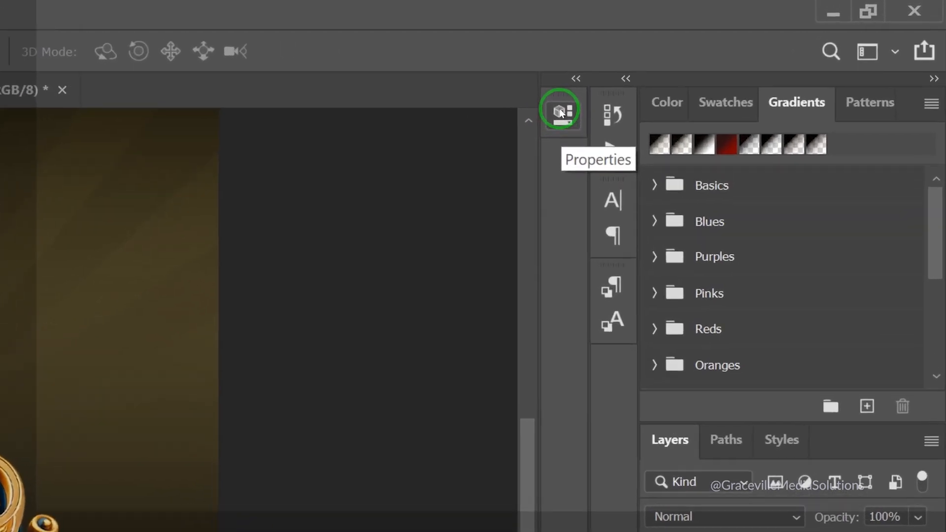
Change the Mama text colour to white in its properties
{"action": "left_click", "coordinate": [707, 74]}
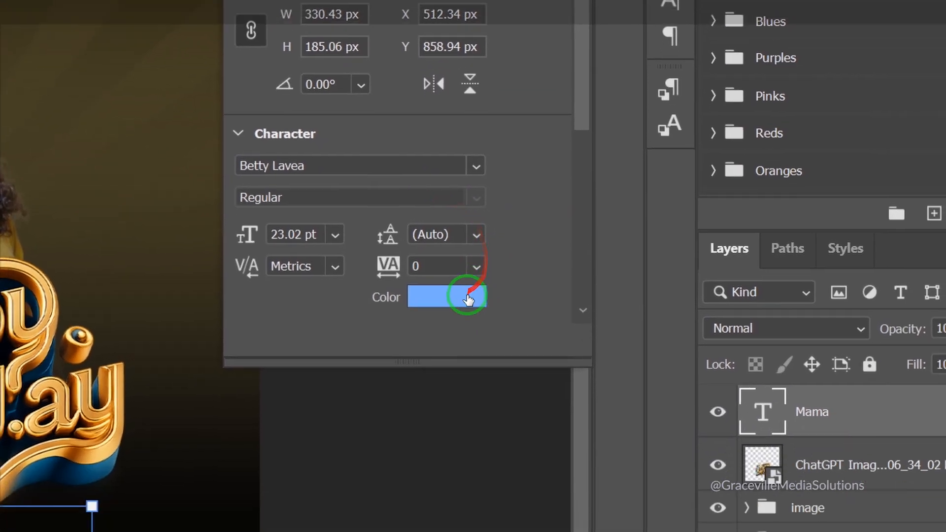
{"action": "left_click", "coordinate": [507, 377]}
{"action": "left_click", "coordinate": [348, 187]}
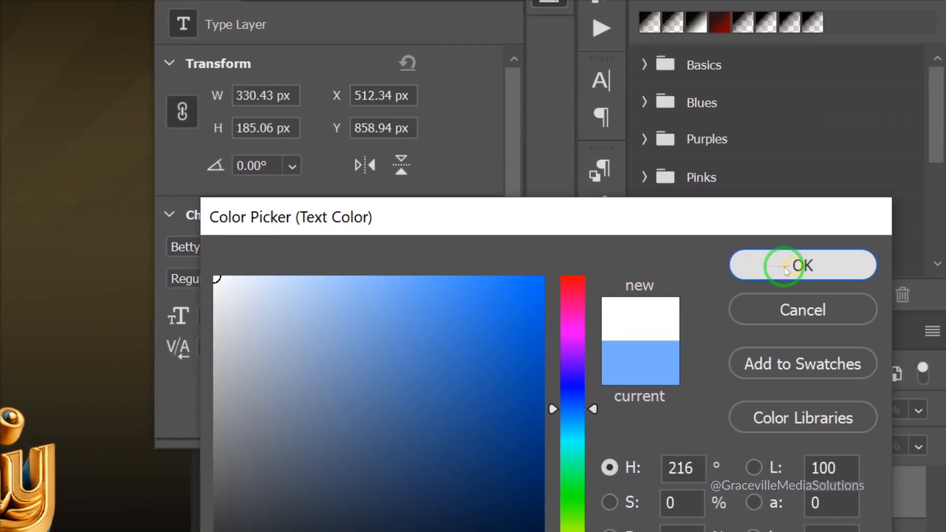
{"action": "left_click", "coordinate": [784, 267]}
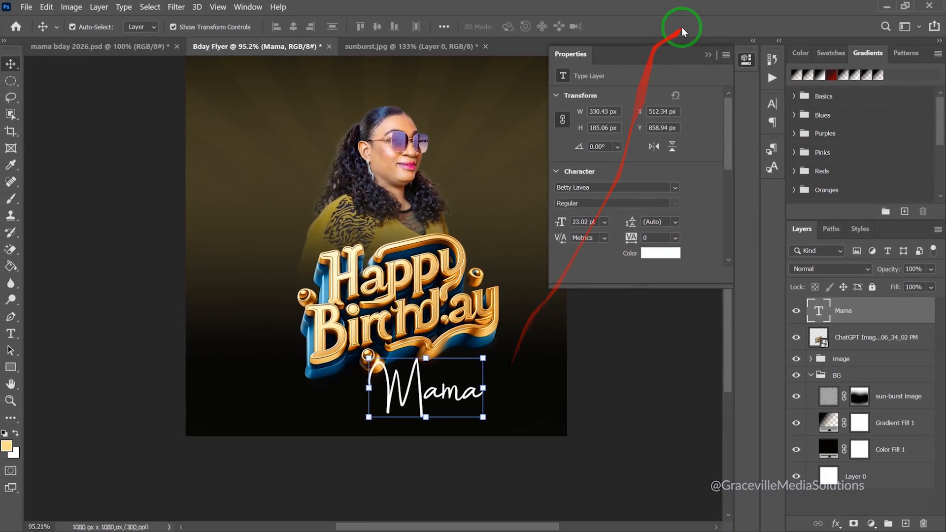
{"action": "left_click", "coordinate": [708, 53]}
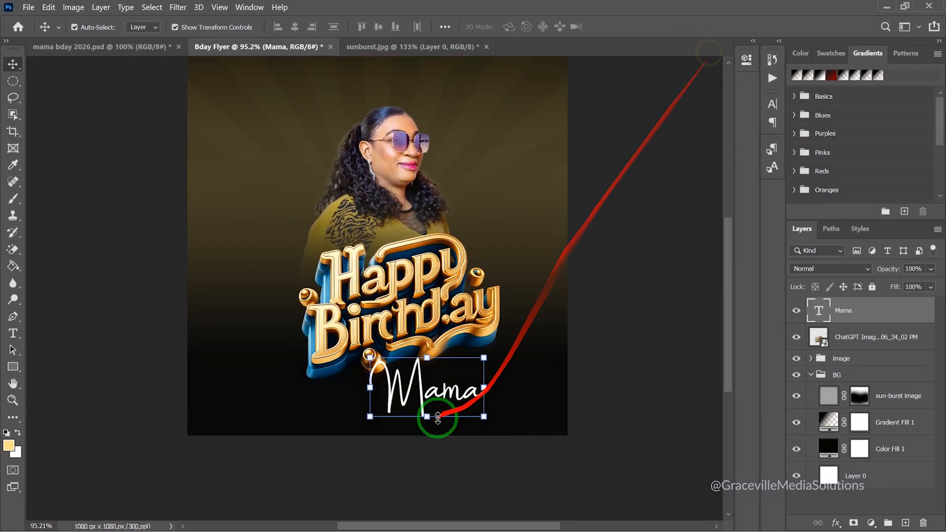
Skew Mama so its right side rises upward under Happy Birthday
{"action": "scroll", "coordinate": [439, 422], "scroll_direction": "up", "scroll_amount": 3}
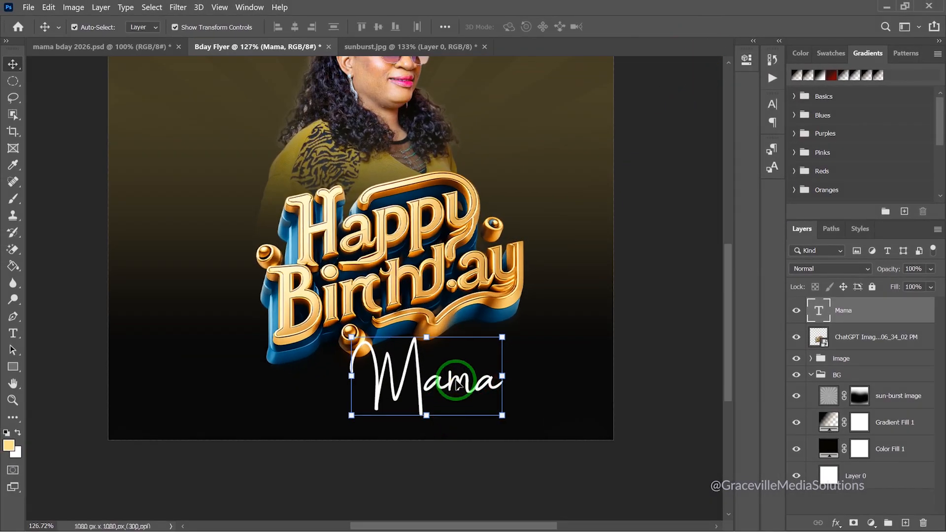
{"action": "key", "text": "ctrl"}
{"action": "key", "text": "ctrl+t"}
{"action": "right_click", "coordinate": [456, 387]}
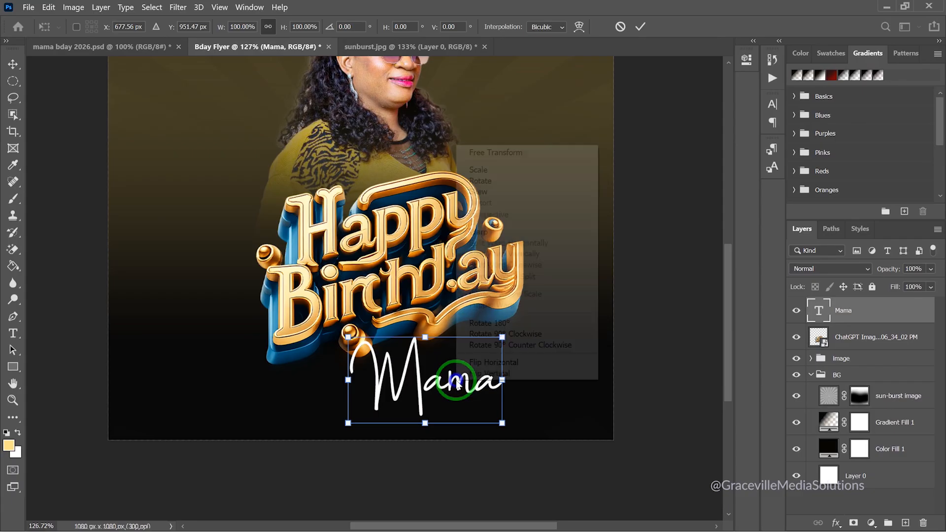
{"action": "left_click", "coordinate": [564, 186]}
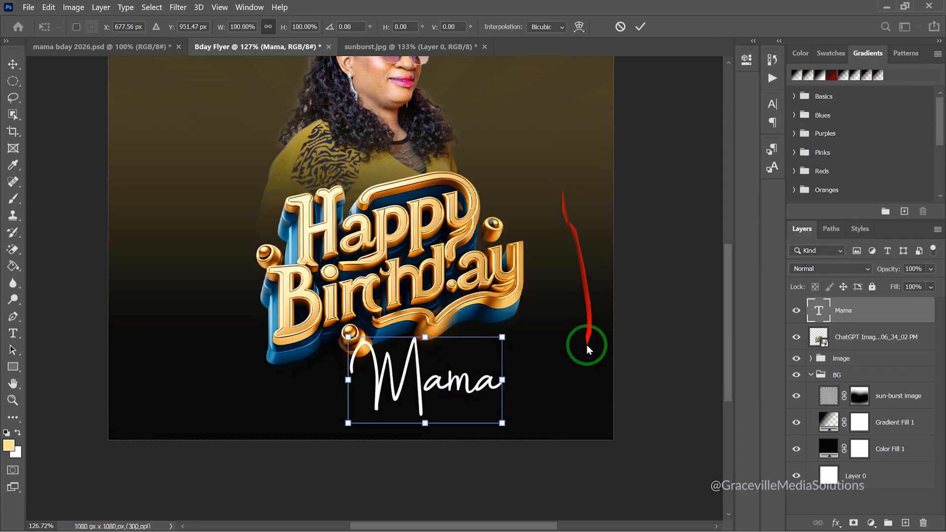
{"action": "left_click_drag", "start_coordinate": [502, 381], "coordinate": [502, 353]}
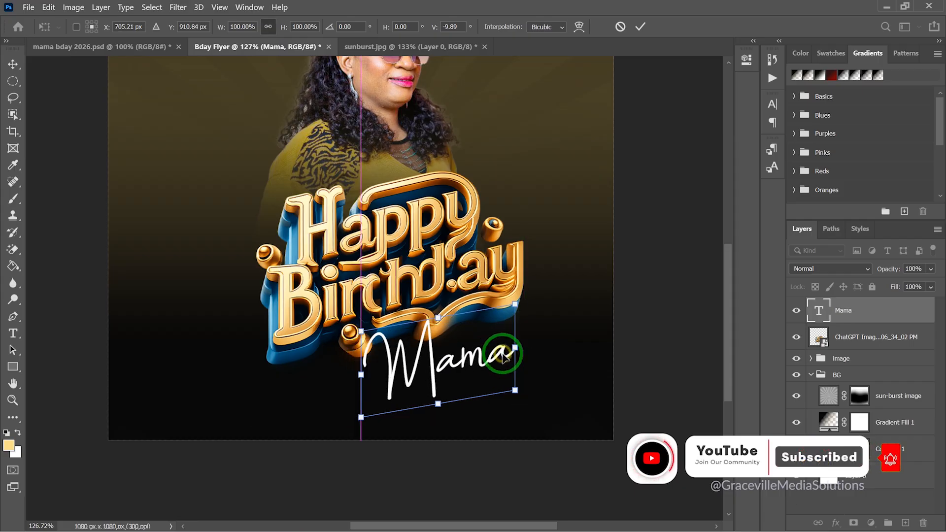
{"action": "left_click", "coordinate": [640, 27]}
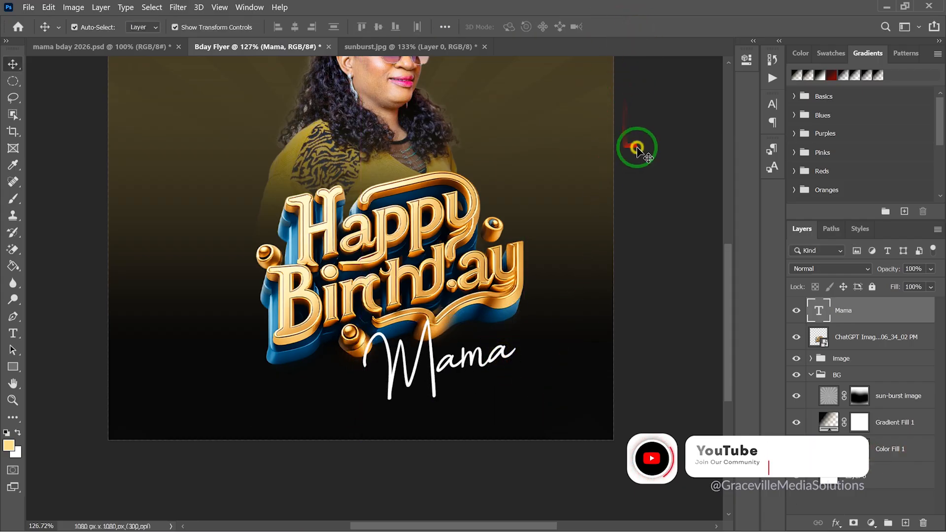
Select the Mama and ChatGPT image layers and group them as 'birthday text'
{"action": "left_click", "coordinate": [636, 150]}
{"action": "scroll", "coordinate": [578, 201], "scroll_direction": "down", "scroll_amount": 4}
{"action": "scroll", "coordinate": [449, 268], "scroll_direction": "up", "scroll_amount": 1}
{"action": "scroll", "coordinate": [451, 270], "scroll_direction": "up", "scroll_amount": 1}
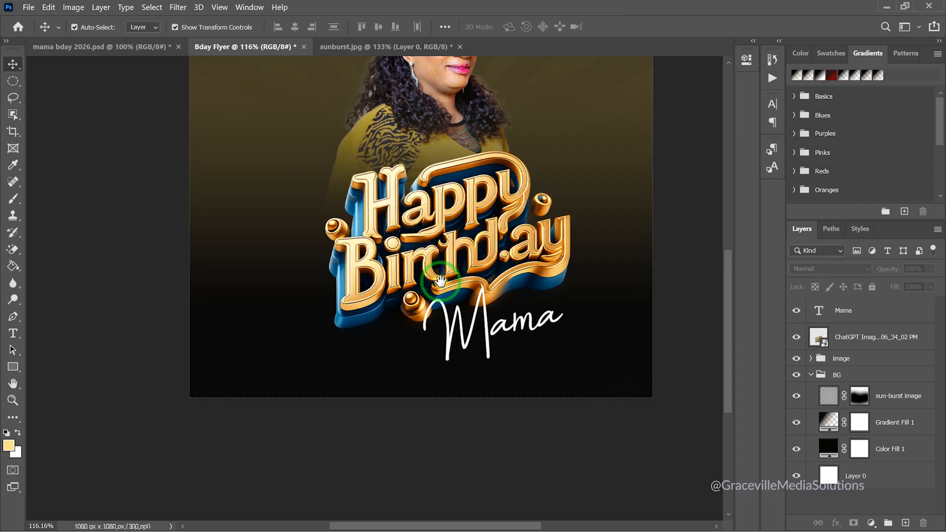
{"action": "scroll", "coordinate": [440, 280], "scroll_direction": "down", "scroll_amount": 3}
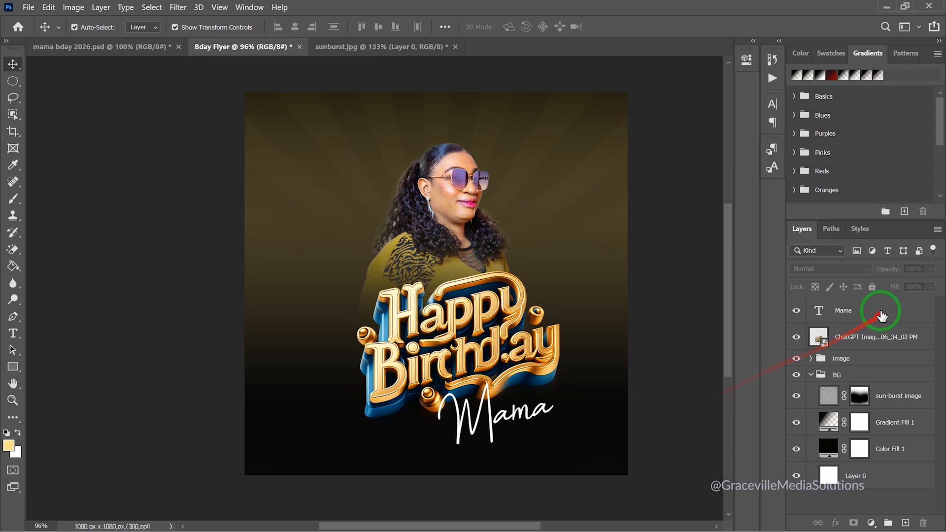
{"action": "left_click", "coordinate": [861, 319]}
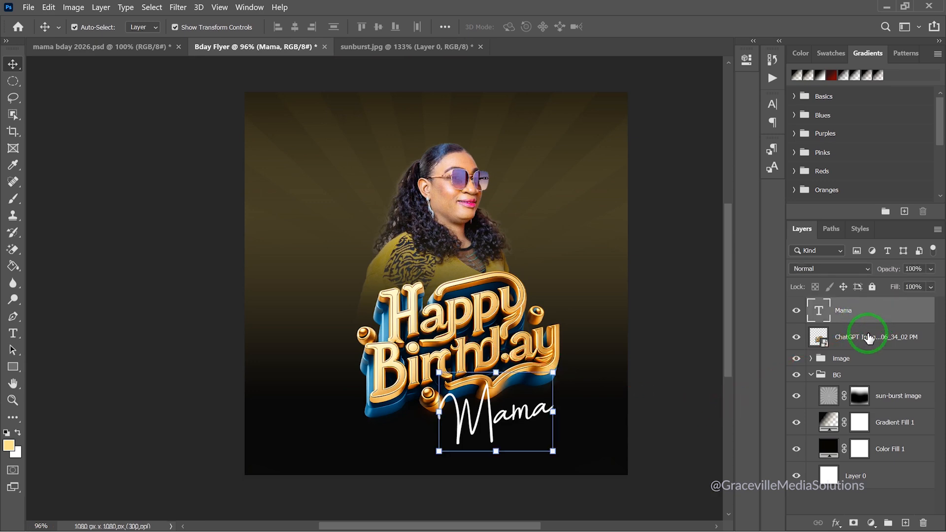
{"action": "left_click", "coordinate": [872, 340], "text": "shift"}
{"action": "key", "text": "ctrl+g"}
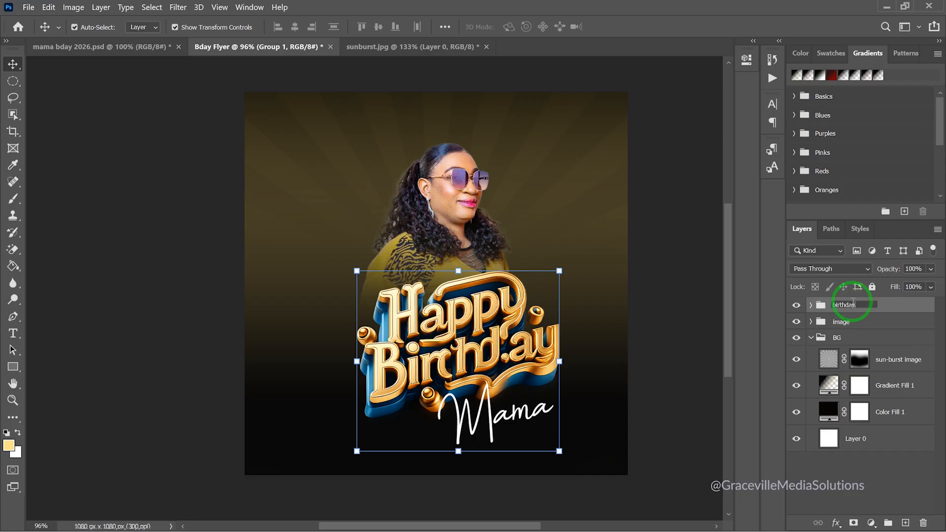
{"action": "key", "text": "Return"}
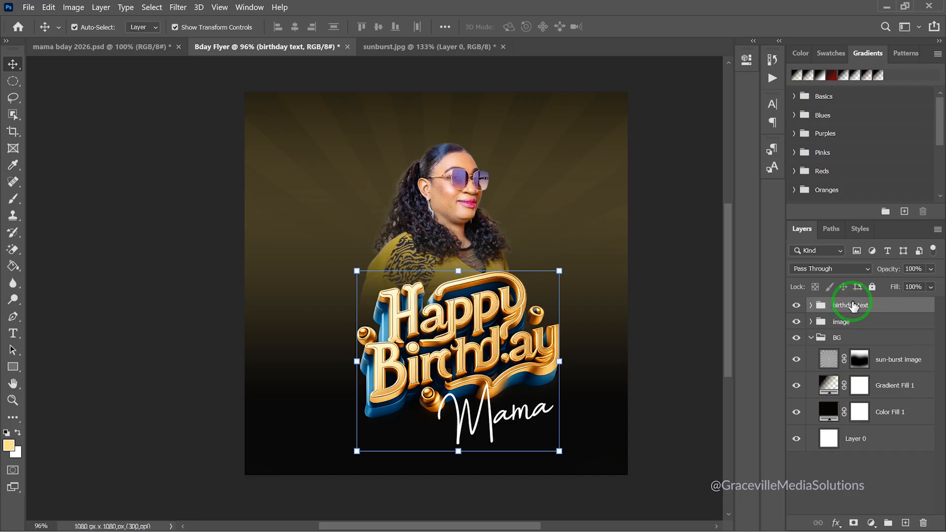
{"action": "left_click", "coordinate": [104, 240]}
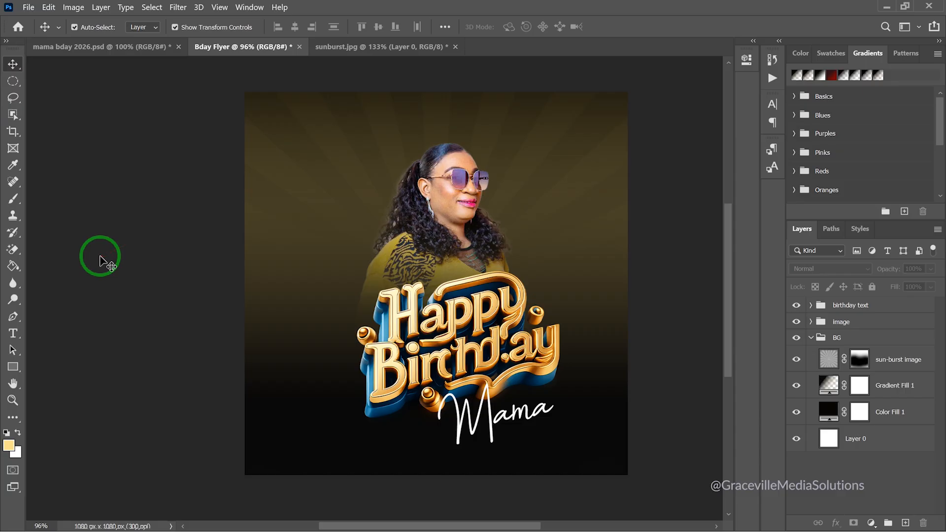
Draw a small circle near the flyer's top right with the Ellipse tool
{"action": "left_click", "coordinate": [14, 367]}
{"action": "left_click", "coordinate": [54, 390]}
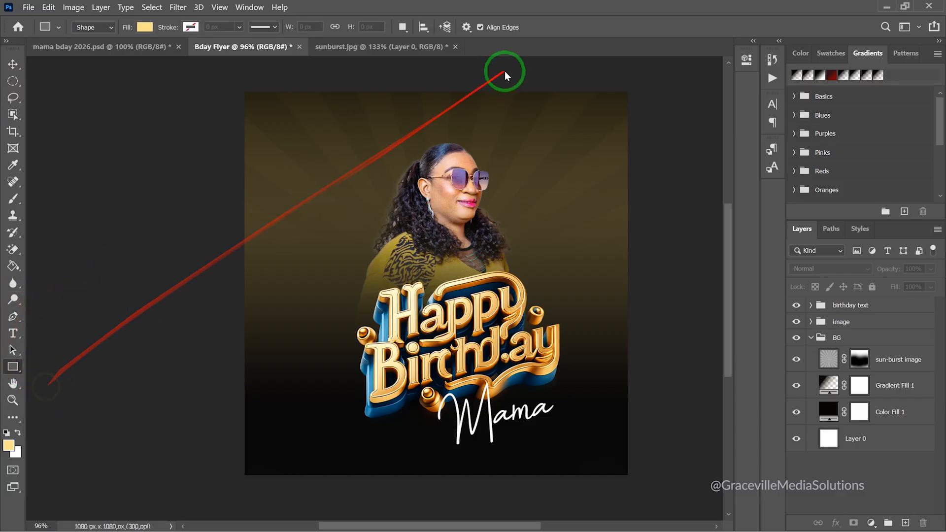
{"action": "left_click_drag", "start_coordinate": [545, 123], "coordinate": [589, 173]}
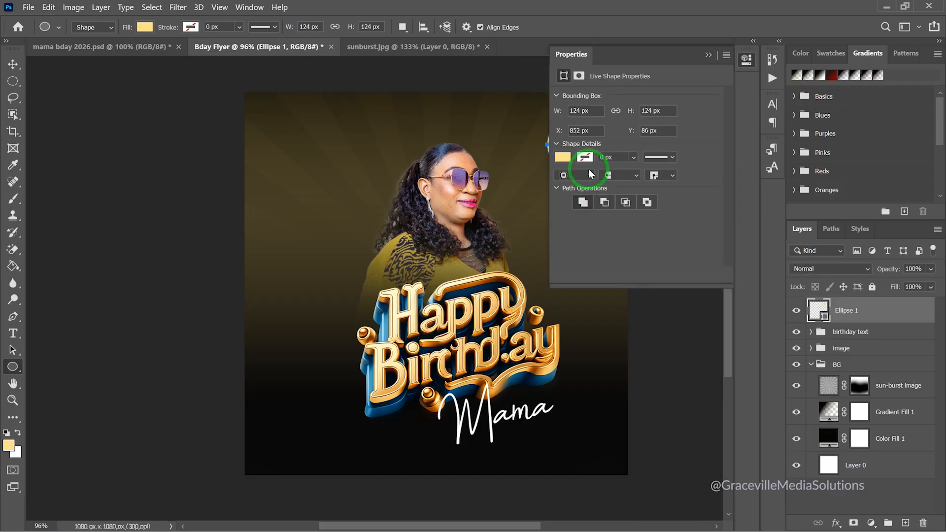
{"action": "left_click", "coordinate": [709, 56]}
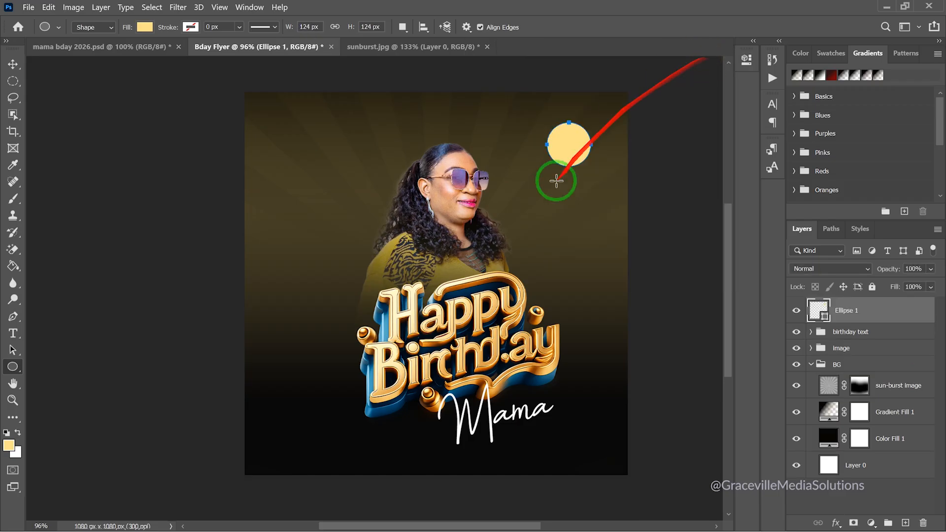
{"action": "scroll", "coordinate": [558, 158], "scroll_direction": "up", "scroll_amount": 1}
{"action": "scroll", "coordinate": [559, 158], "scroll_direction": "up", "scroll_amount": 1}
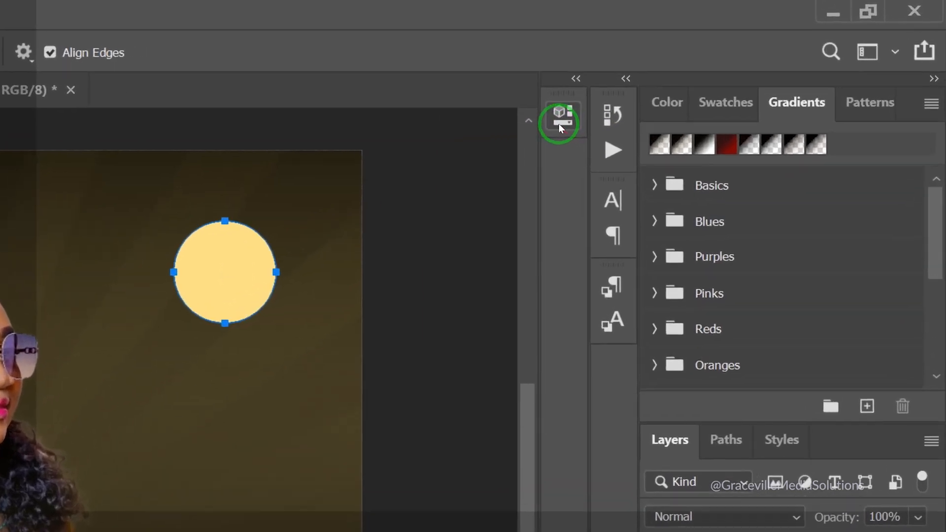
Remove the circle's fill and give it a 3 px outline
{"action": "left_click", "coordinate": [747, 61]}
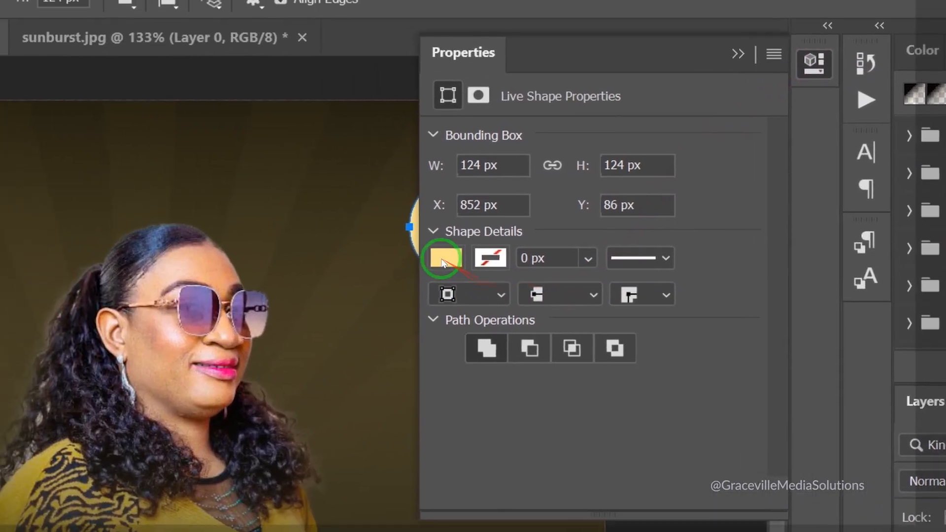
{"action": "left_click", "coordinate": [312, 265]}
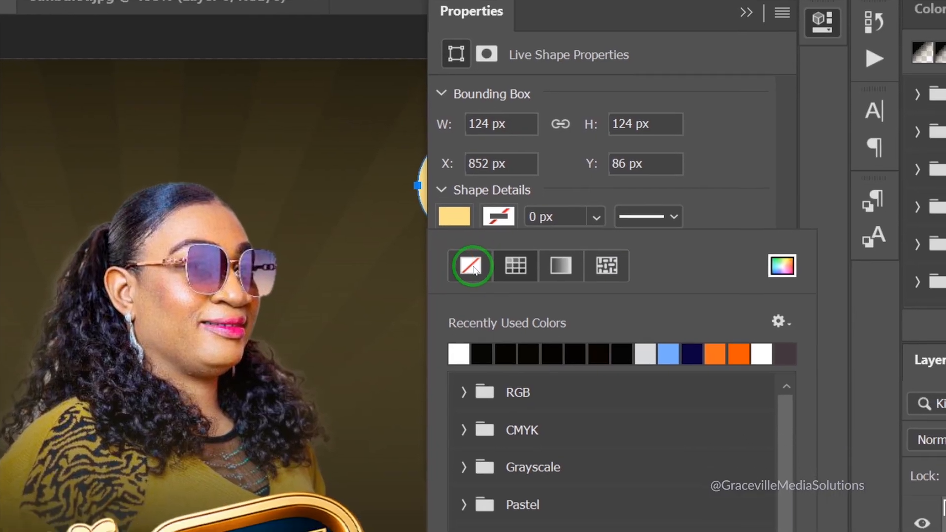
{"action": "left_click", "coordinate": [473, 269]}
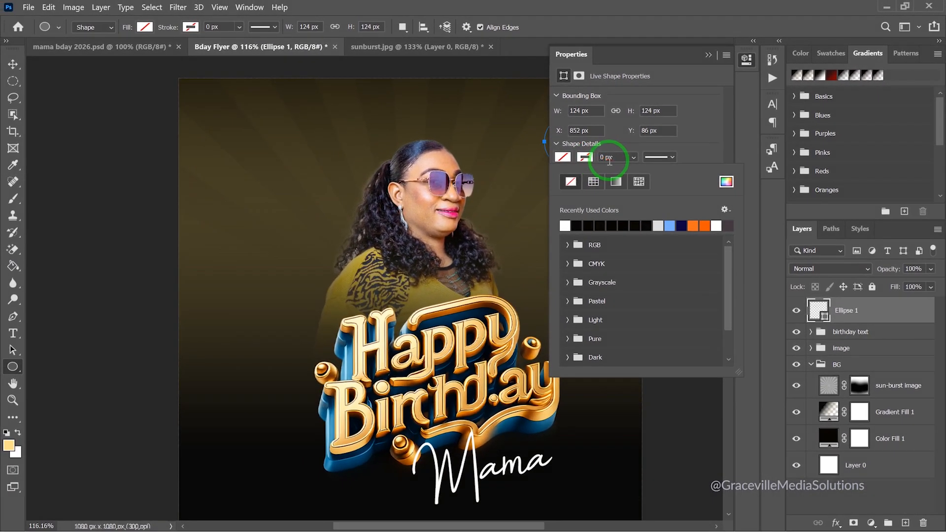
{"action": "left_click", "coordinate": [605, 158]}
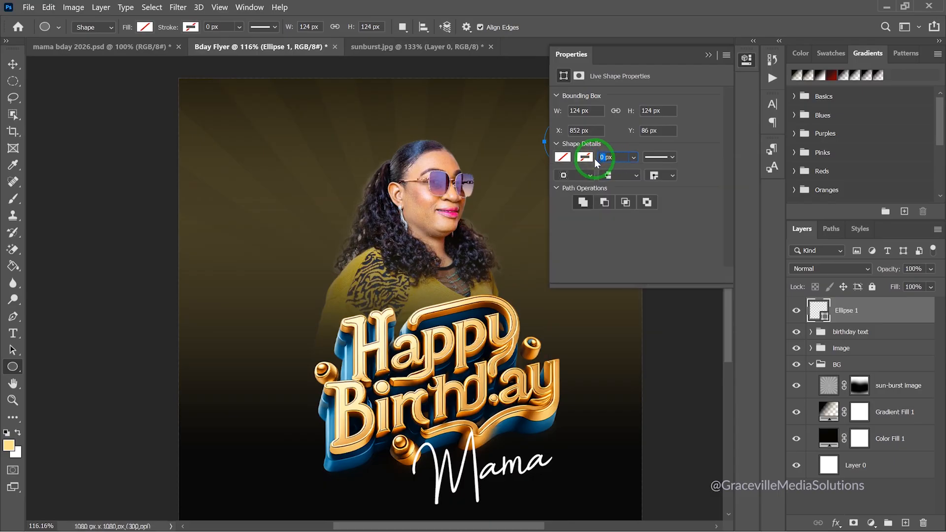
{"action": "key", "text": "Return"}
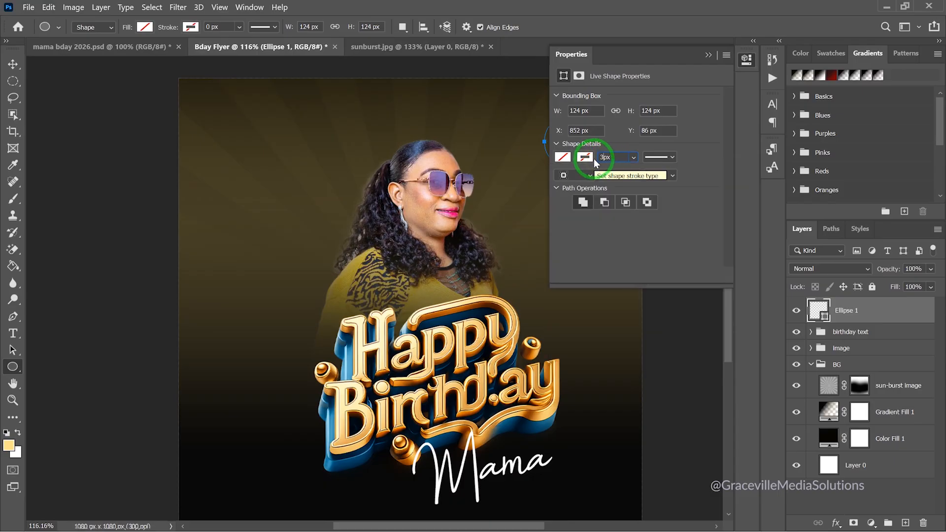
{"action": "scroll", "coordinate": [318, 218], "scroll_direction": "down", "scroll_amount": 2}
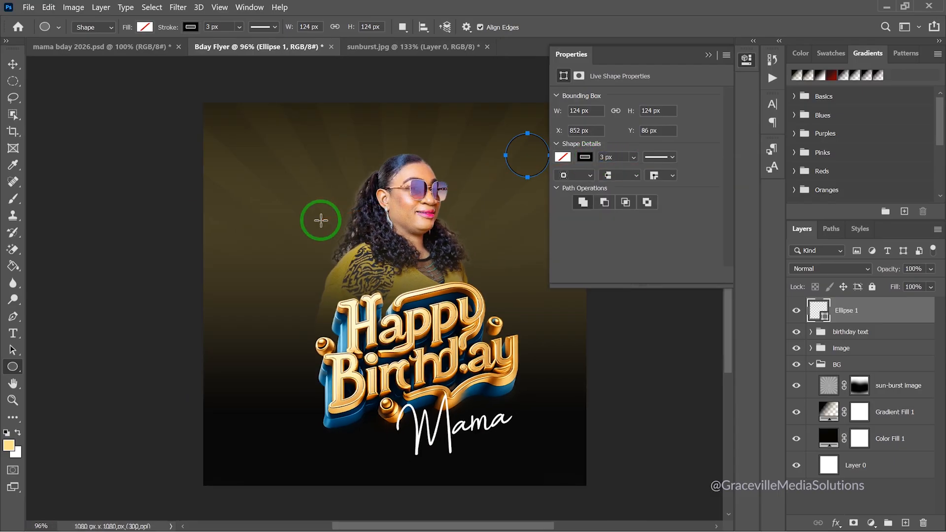
{"action": "left_click", "coordinate": [12, 65]}
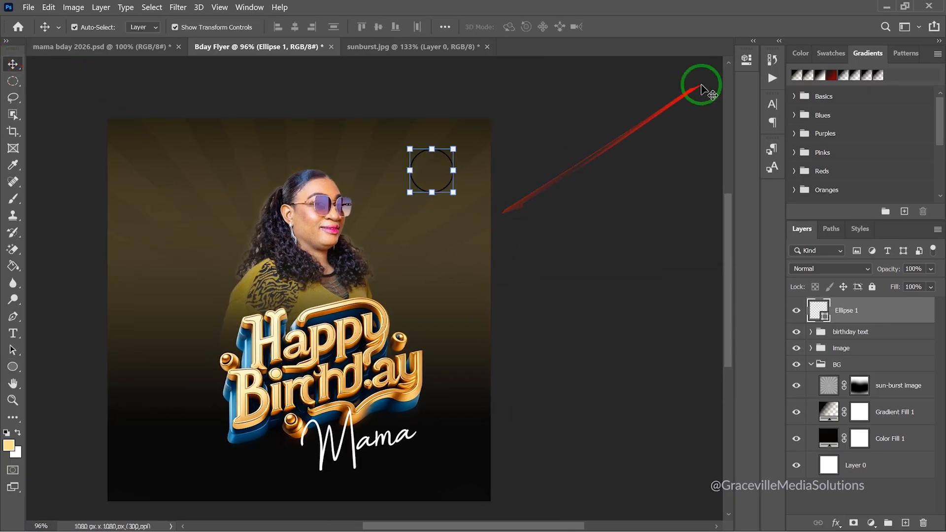
Colour the outline with a brightened yellow sampled from the woman's jacket
{"action": "left_click", "coordinate": [747, 59]}
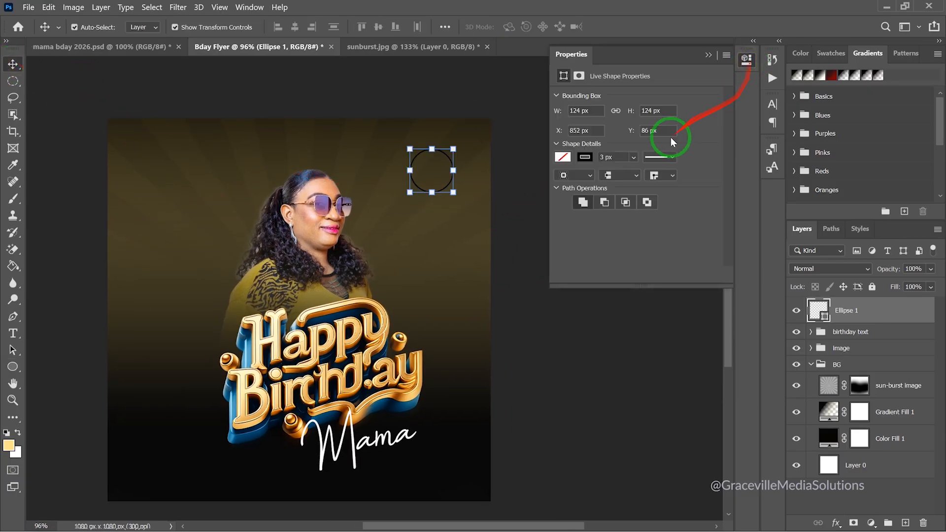
{"action": "left_click", "coordinate": [587, 158]}
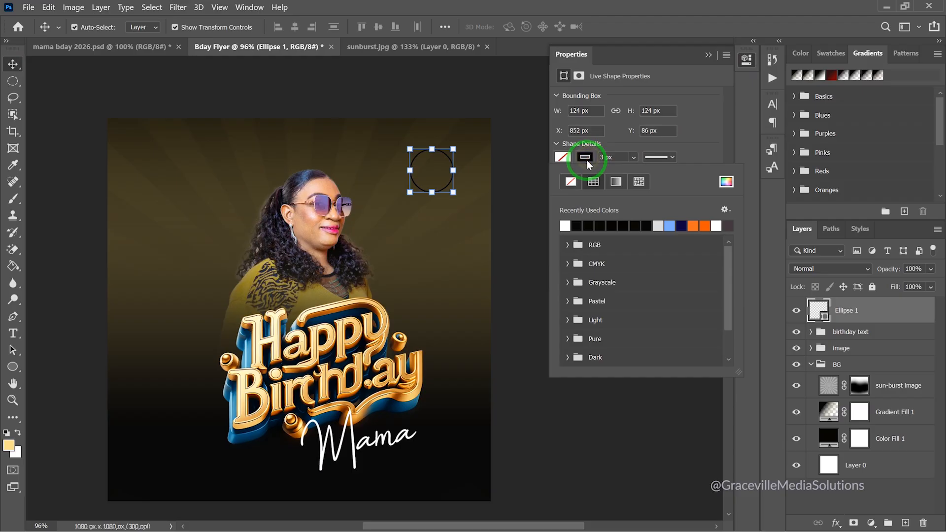
{"action": "left_click", "coordinate": [729, 181]}
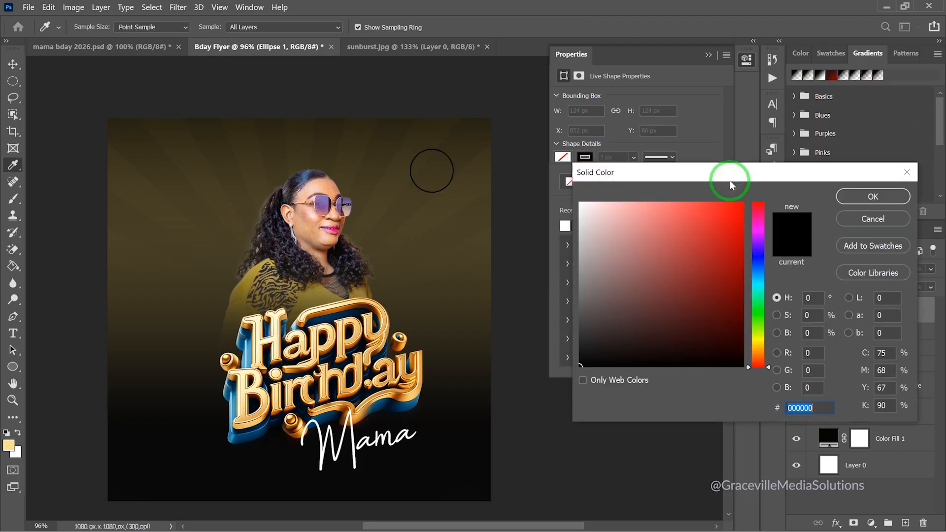
{"action": "left_click", "coordinate": [314, 286]}
{"action": "left_click_drag", "start_coordinate": [690, 273], "coordinate": [728, 214]}
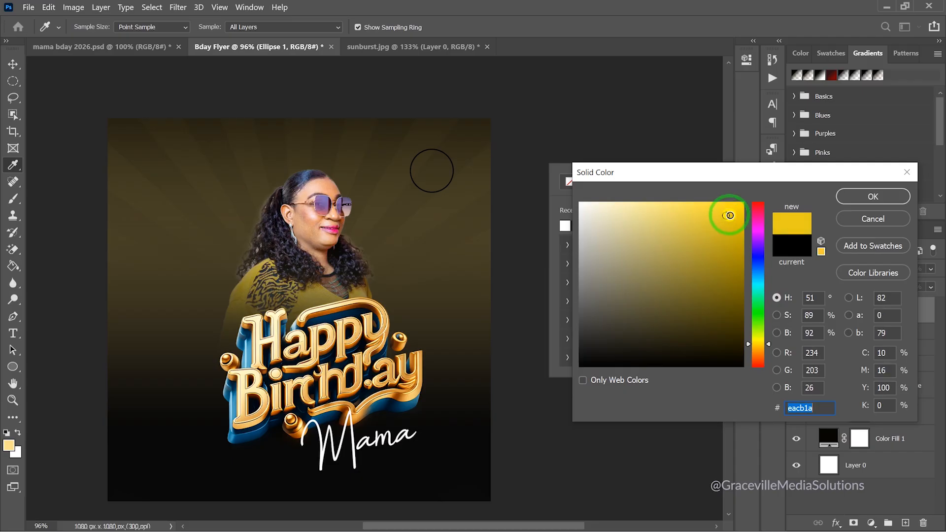
{"action": "left_click", "coordinate": [852, 196]}
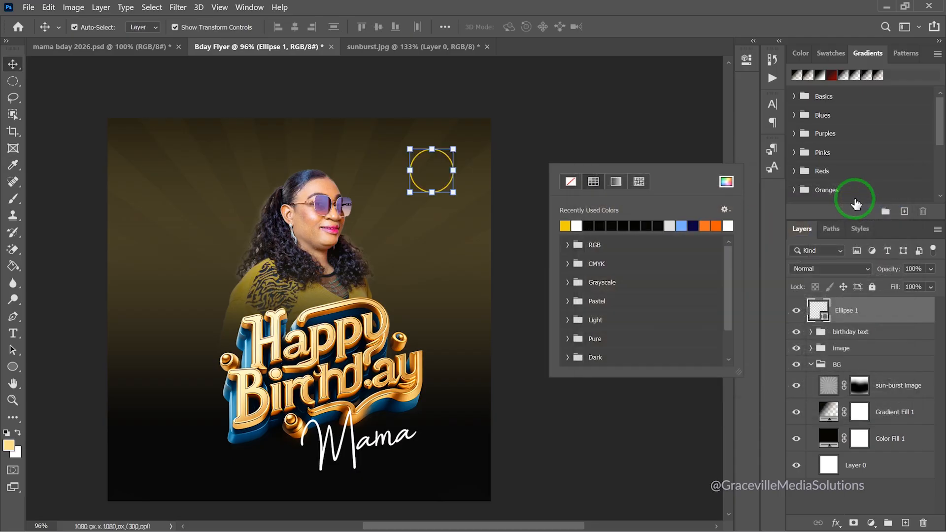
{"action": "left_click", "coordinate": [602, 135]}
{"action": "scroll", "coordinate": [366, 218], "scroll_direction": "up", "scroll_amount": 3}
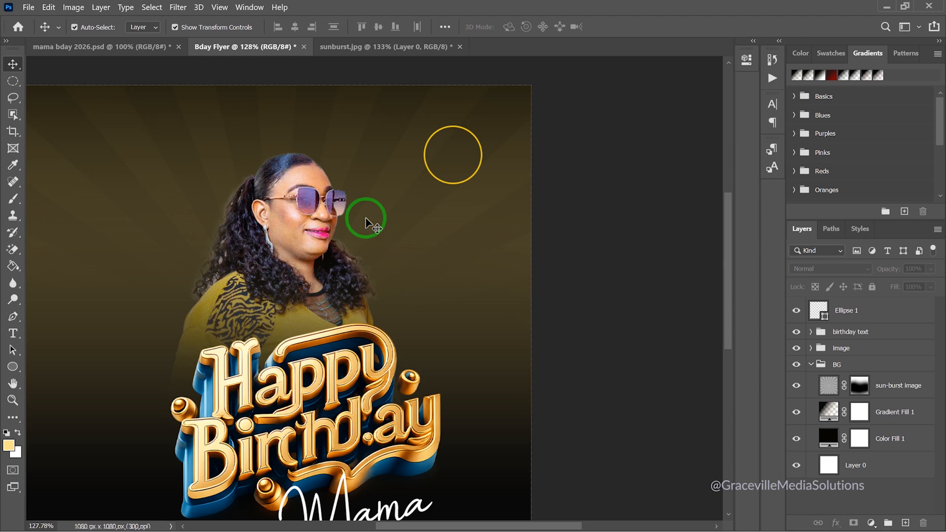
Type '6th' beside the circle and set it in Century Gothic Bold
{"action": "scroll", "coordinate": [365, 220], "scroll_direction": "down", "scroll_amount": 3}
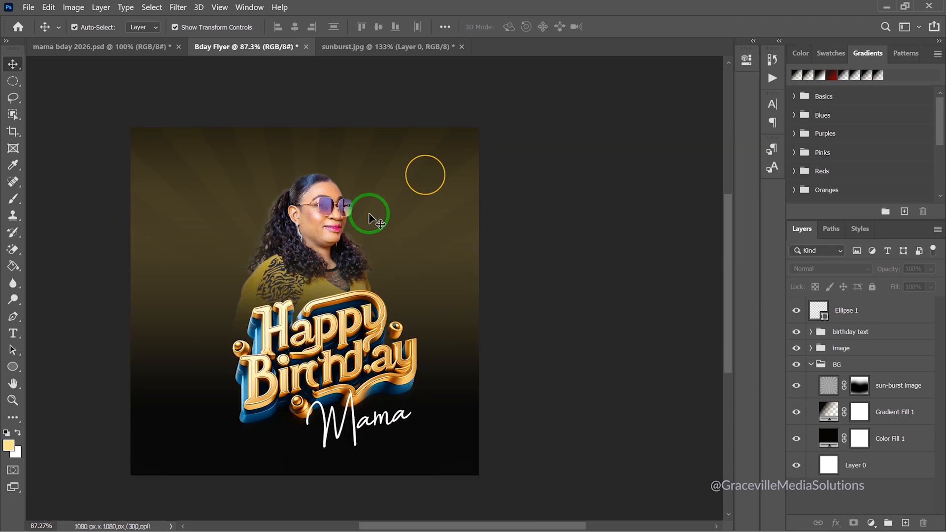
{"action": "left_click", "coordinate": [13, 333]}
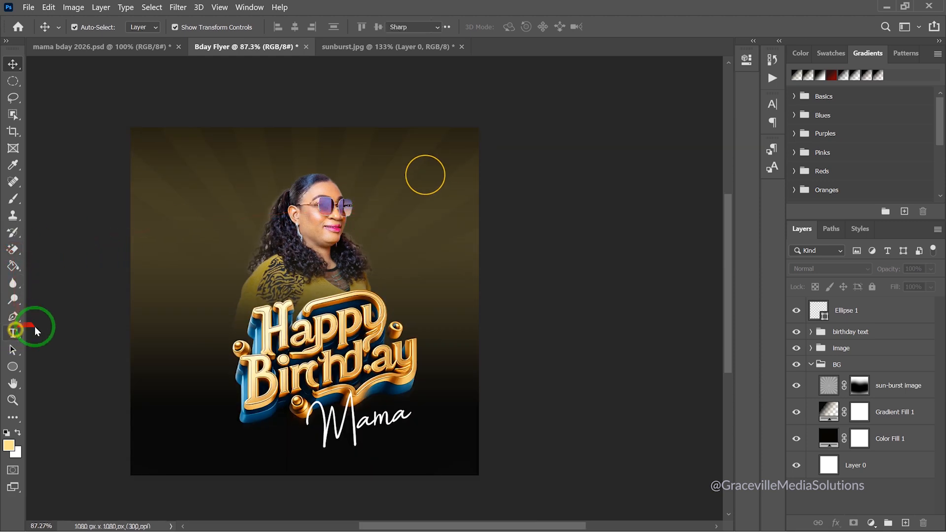
{"action": "left_click", "coordinate": [396, 221]}
{"action": "left_click", "coordinate": [418, 221]}
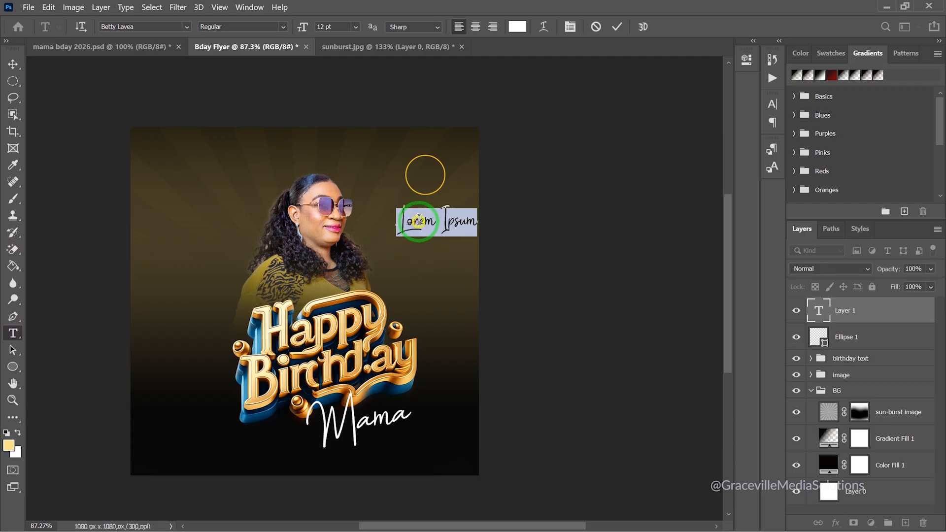
{"action": "key", "text": "ctrl+a"}
{"action": "type", "text": "6"}
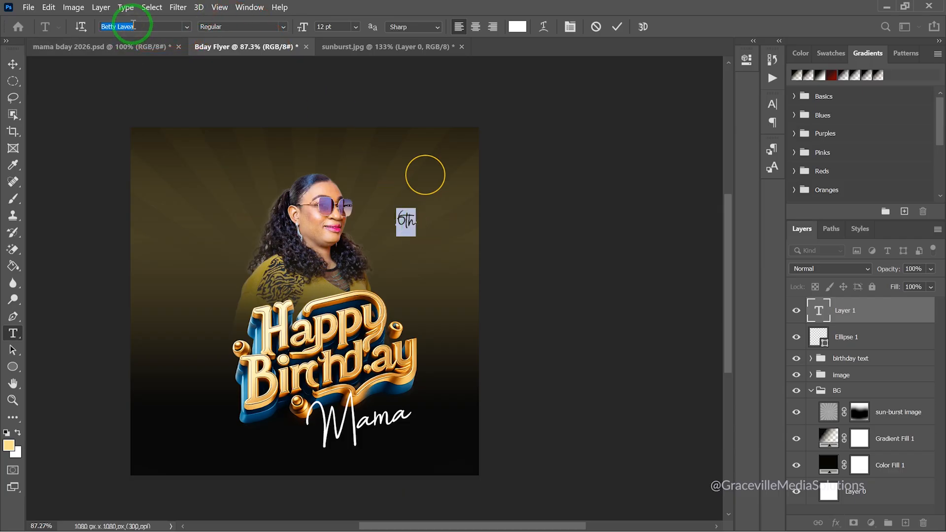
{"action": "type", "text": "centur"}
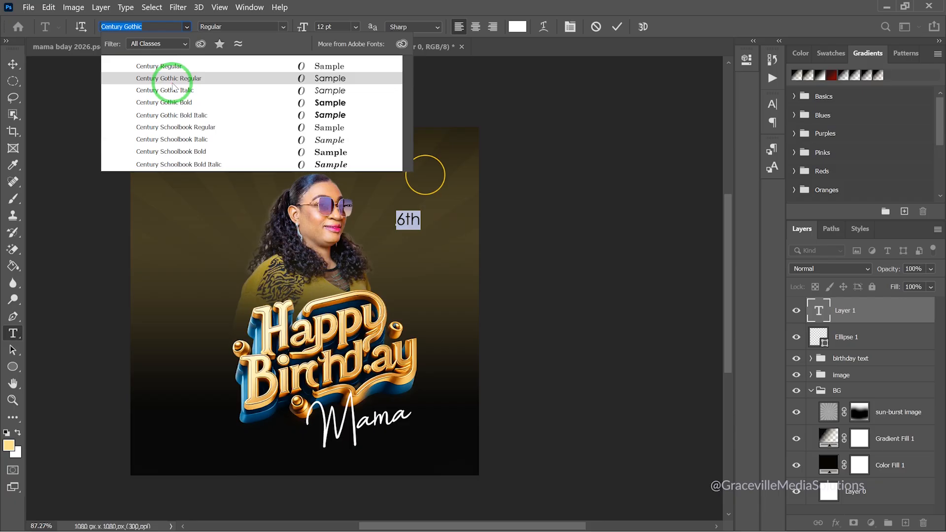
{"action": "left_click", "coordinate": [175, 102]}
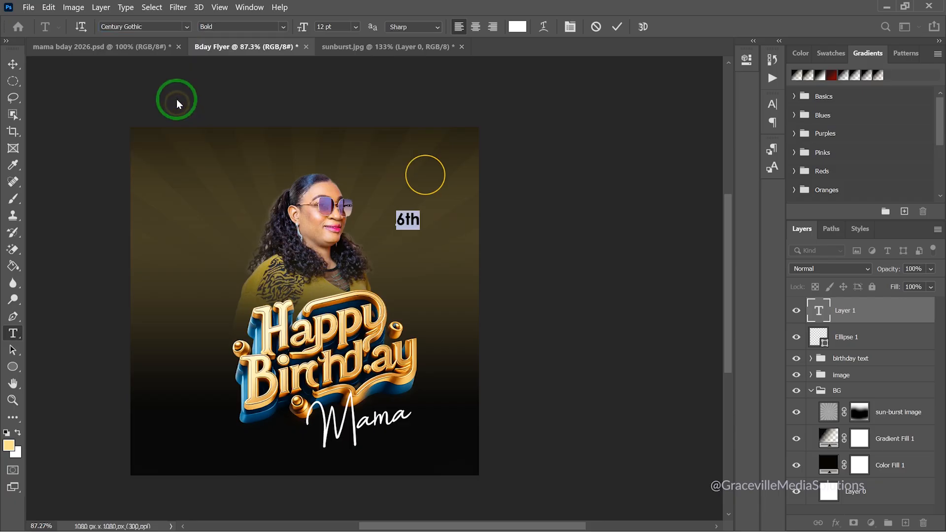
{"action": "left_click", "coordinate": [13, 62]}
Move the 6th text into the yellow circle and switch it to Regular weight
{"action": "scroll", "coordinate": [433, 235], "scroll_direction": "up", "scroll_amount": 2}
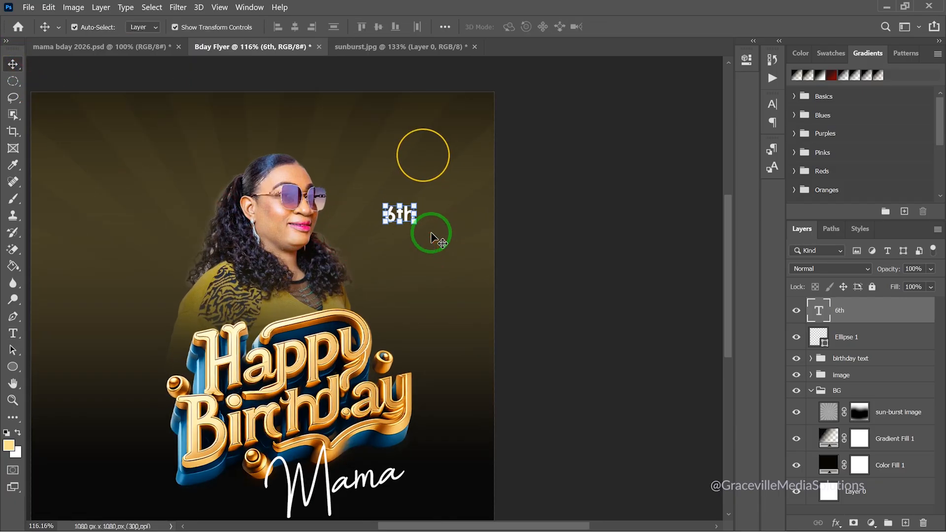
{"action": "left_click_drag", "start_coordinate": [407, 217], "coordinate": [426, 152]}
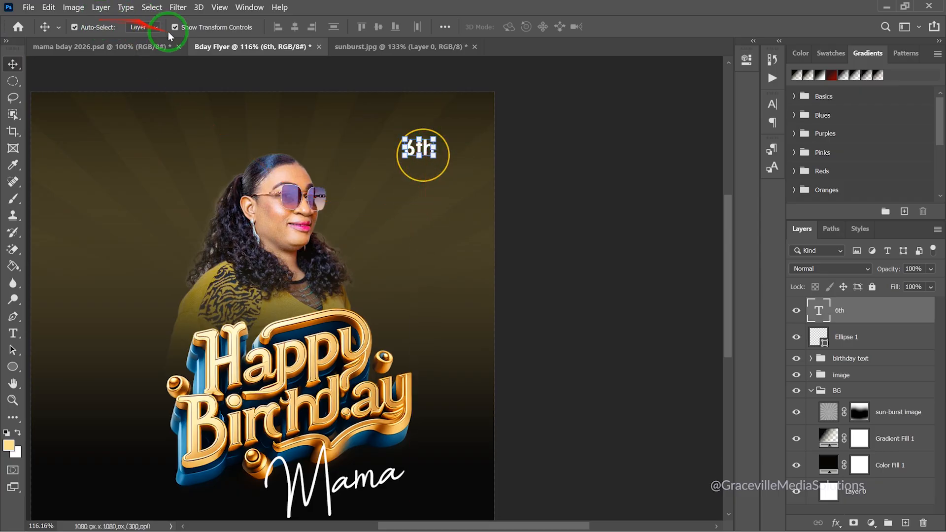
{"action": "left_click", "coordinate": [748, 64]}
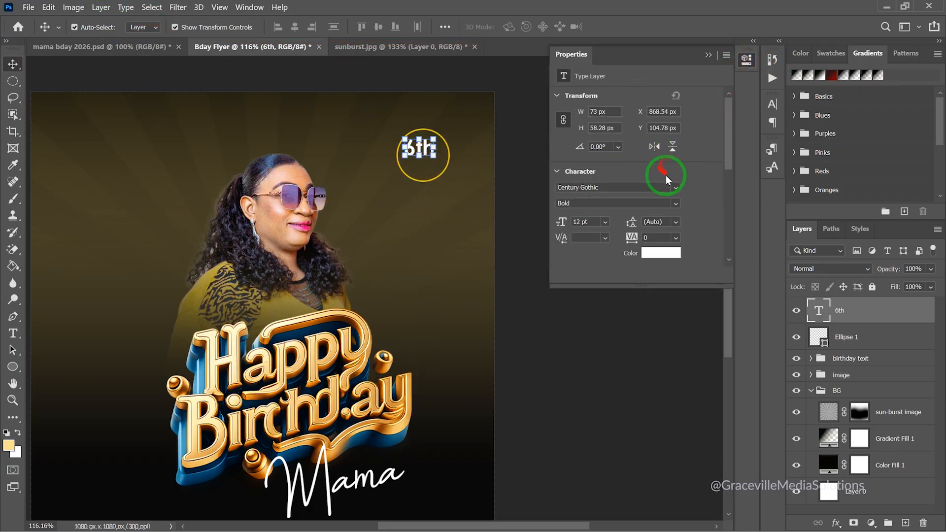
{"action": "left_click", "coordinate": [677, 204]}
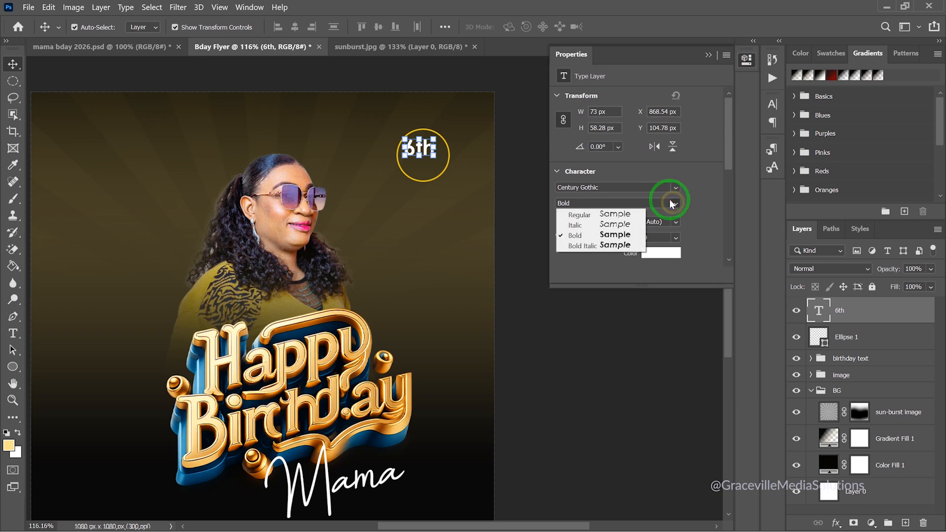
{"action": "left_click", "coordinate": [620, 214]}
Tighten the 6th letter spacing to -50 and nudge it within the circle
{"action": "scroll", "coordinate": [449, 165], "scroll_direction": "up", "scroll_amount": 2}
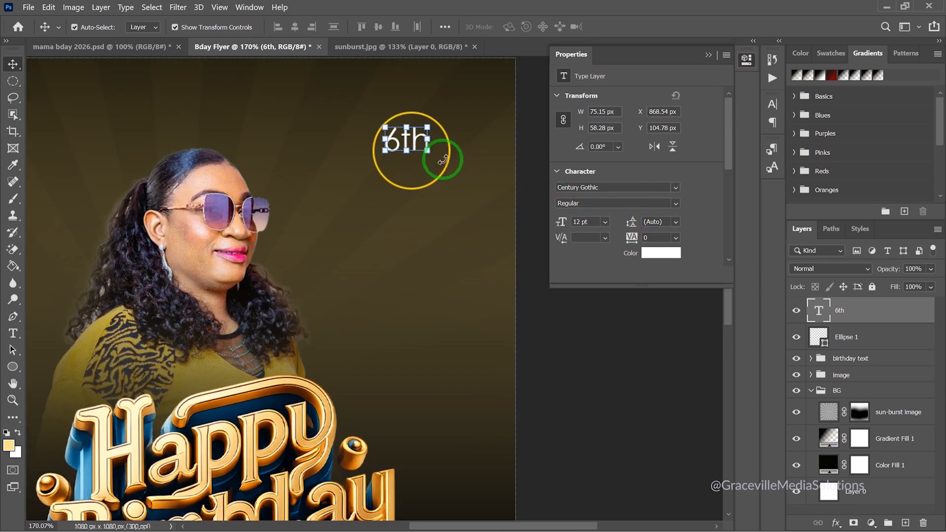
{"action": "left_click", "coordinate": [674, 239]}
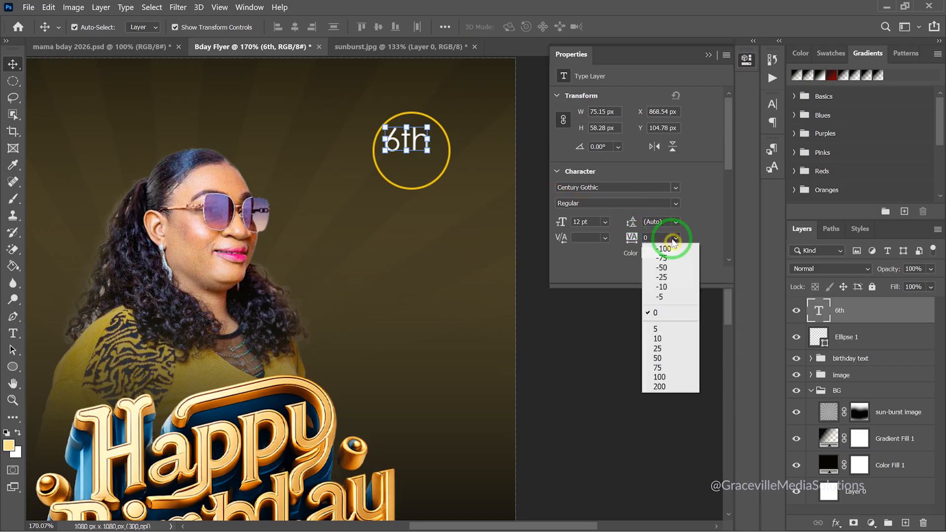
{"action": "left_click", "coordinate": [664, 277]}
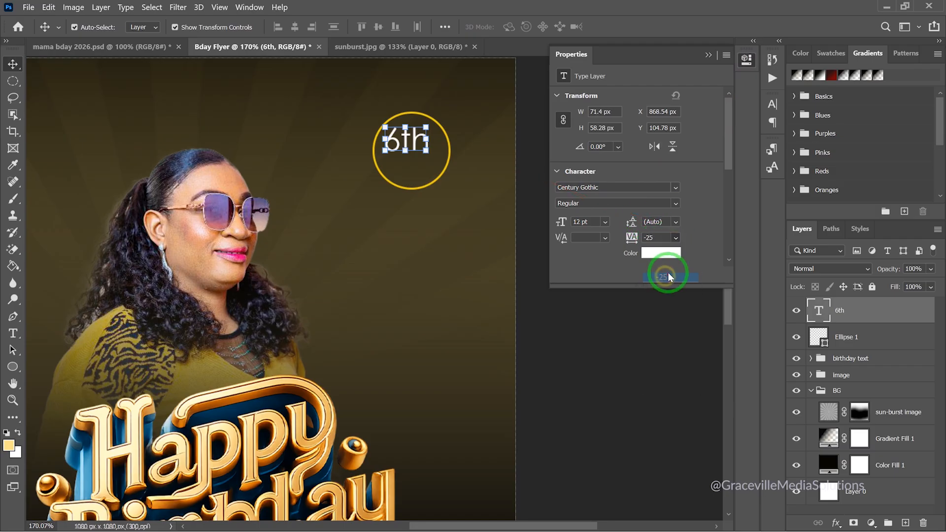
{"action": "left_click", "coordinate": [674, 239]}
{"action": "left_click", "coordinate": [666, 267]}
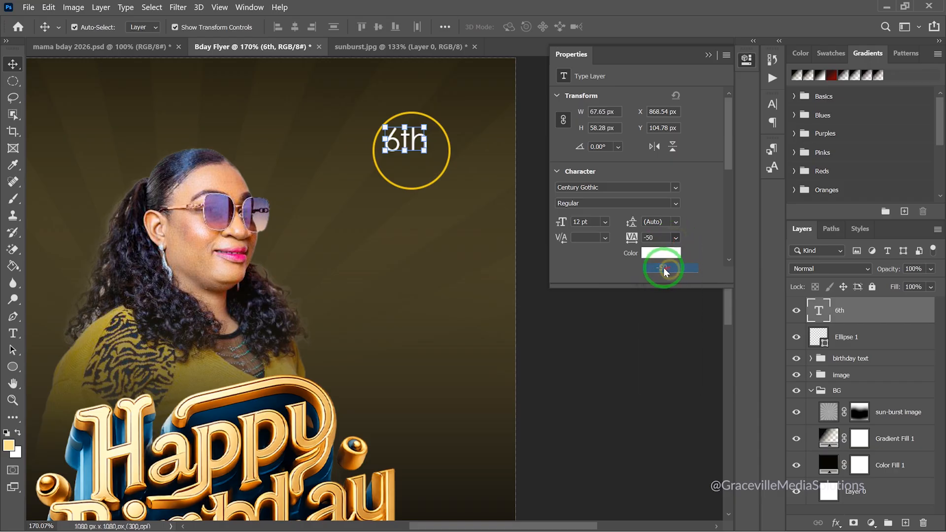
{"action": "left_click_drag", "start_coordinate": [414, 144], "coordinate": [419, 143]}
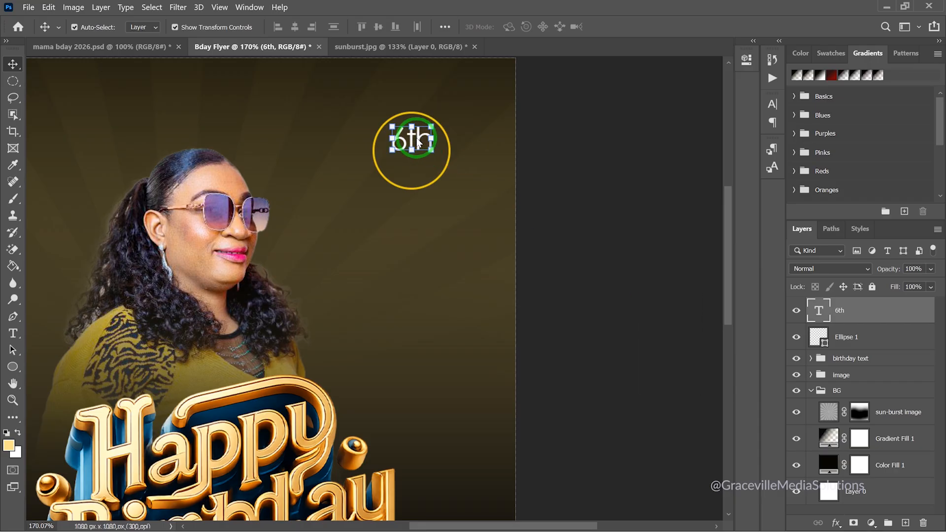
Duplicate 6th below as 'Feb' and scale both date lines to about 87%
{"action": "scroll", "coordinate": [418, 143], "scroll_direction": "up", "scroll_amount": 5}
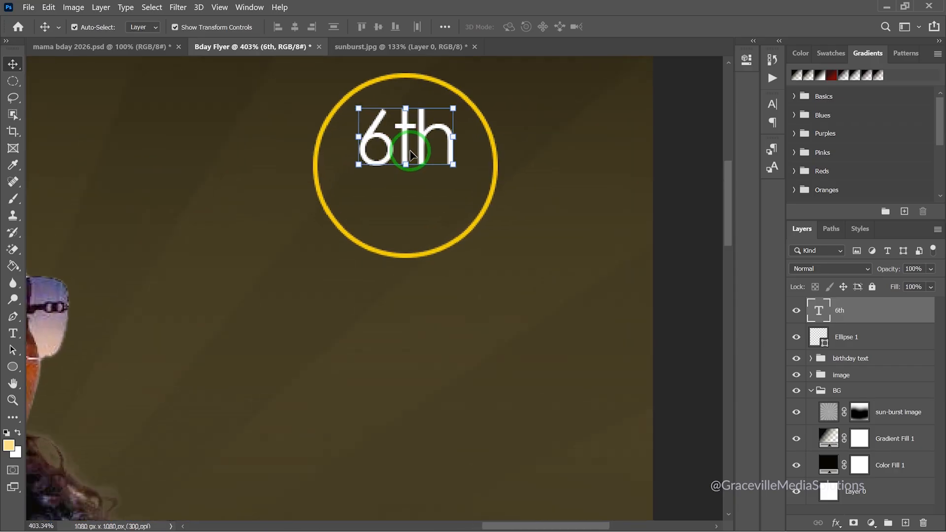
{"action": "left_click_drag", "start_coordinate": [419, 150], "coordinate": [420, 210]}
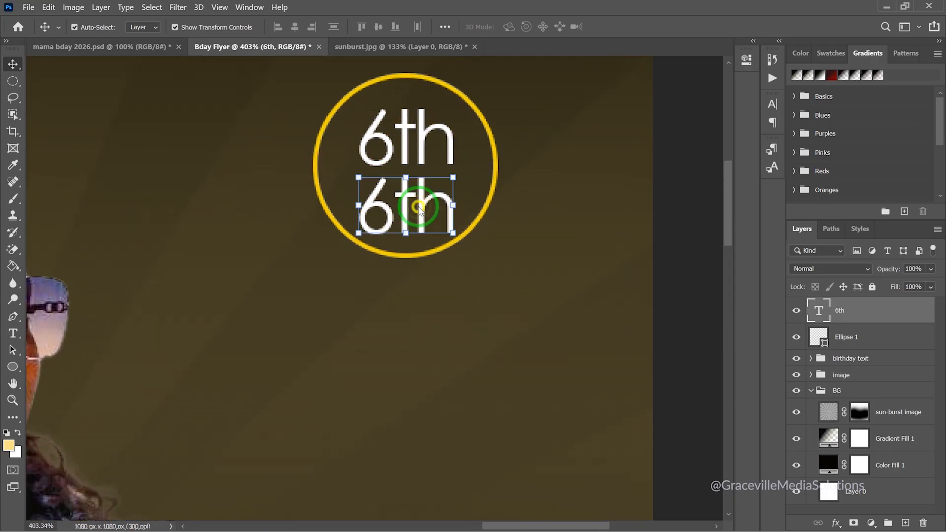
{"action": "double_click", "coordinate": [418, 206]}
{"action": "type", "text": "Feb"}
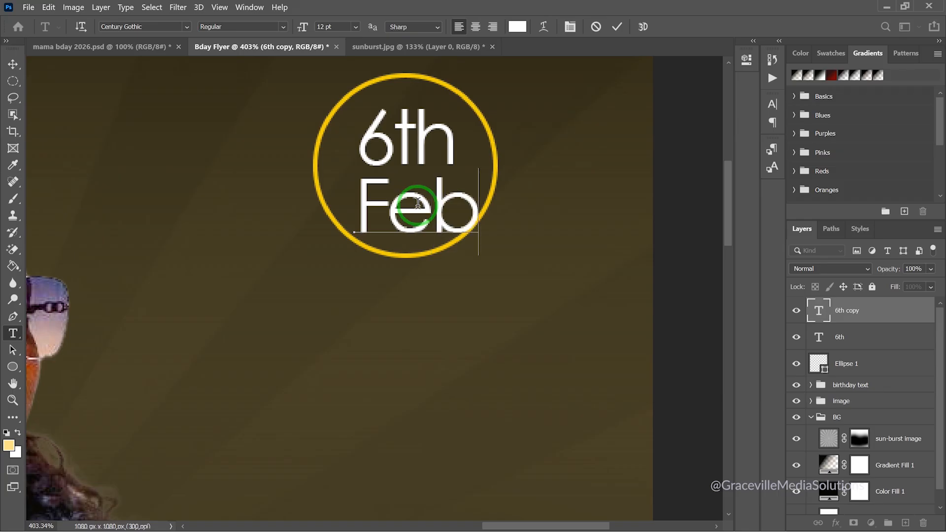
{"action": "left_click", "coordinate": [12, 65]}
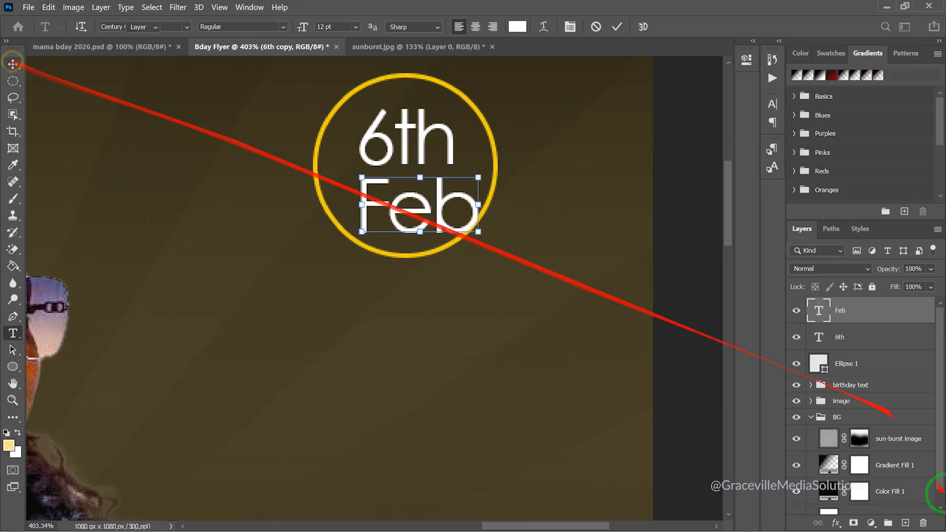
{"action": "left_click", "coordinate": [847, 346], "text": "shift"}
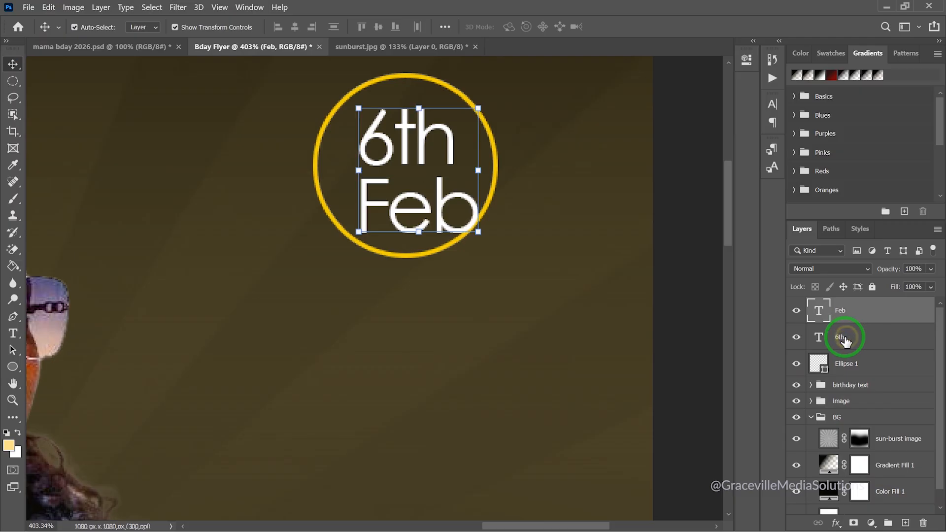
{"action": "left_click_drag", "start_coordinate": [481, 234], "coordinate": [466, 216]}
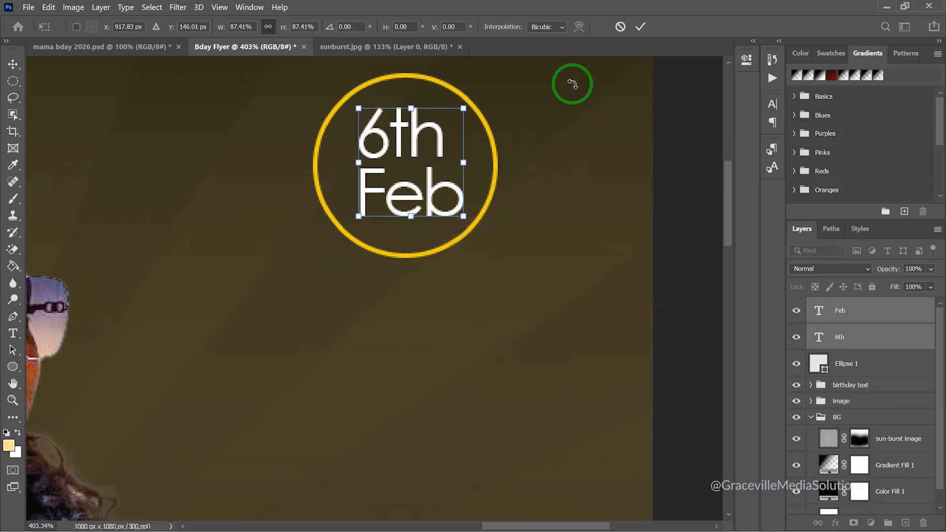
Apply the 87% scaling of the 6th and Feb lines
{"action": "left_click", "coordinate": [639, 26]}
{"action": "scroll", "coordinate": [541, 154], "scroll_direction": "down", "scroll_amount": 5}
{"action": "left_click", "coordinate": [650, 185]}
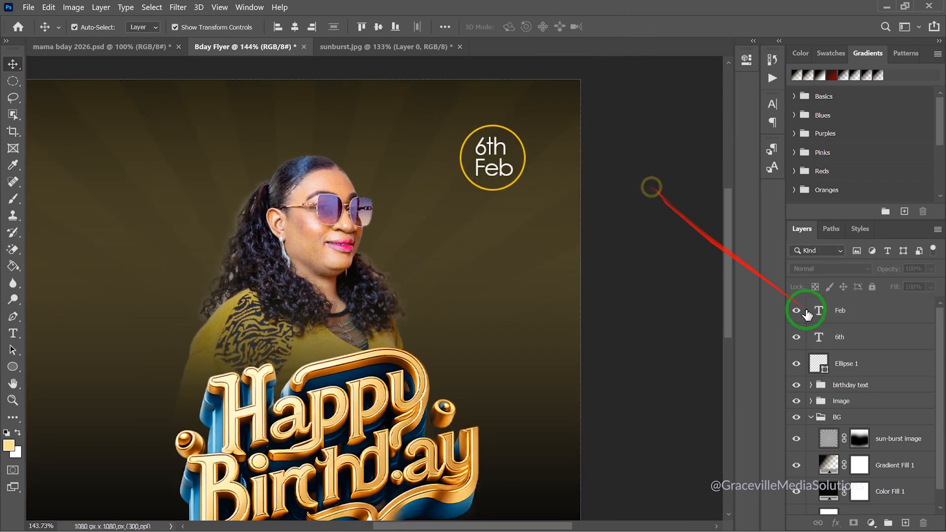
Group Ellipse 1, 6th and Feb into a group named 'date'
{"action": "left_click", "coordinate": [873, 370]}
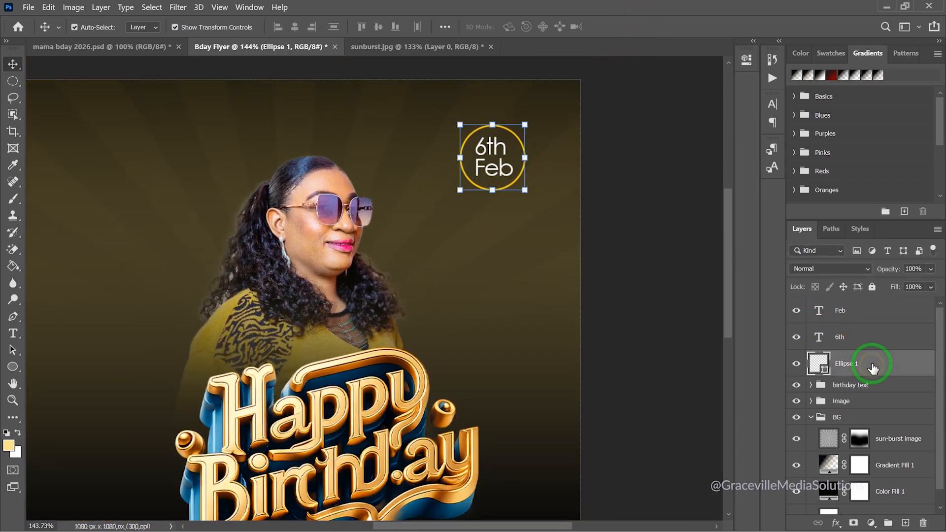
{"action": "left_click", "coordinate": [866, 318], "text": "shift"}
{"action": "key", "text": "ctrl+g"}
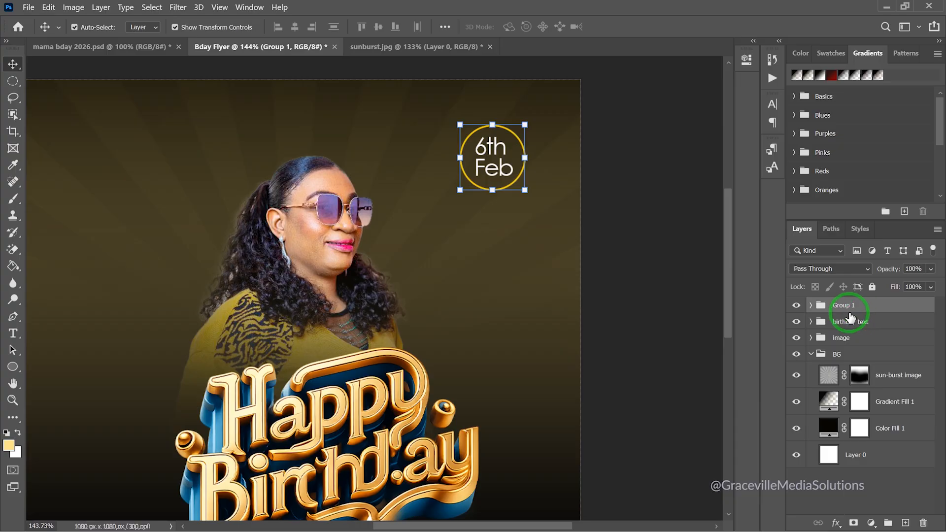
{"action": "left_click", "coordinate": [844, 307]}
{"action": "key", "text": "Return"}
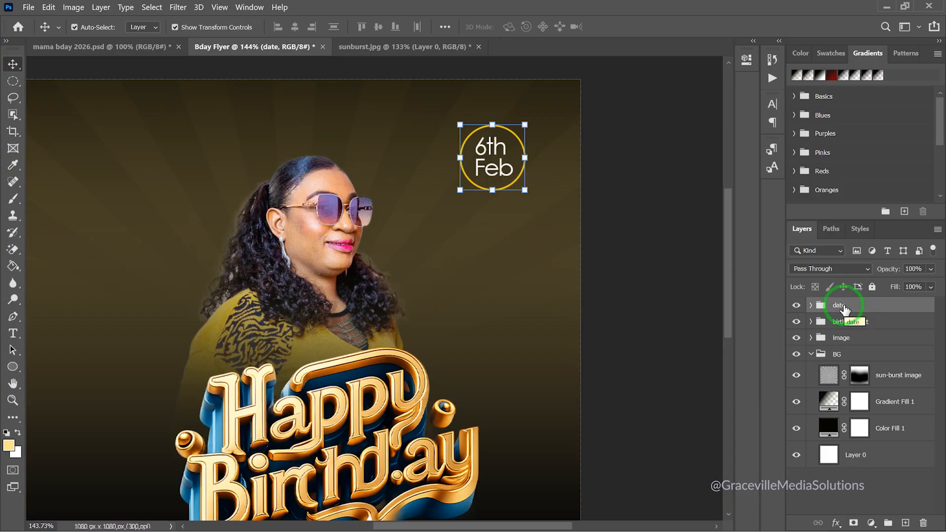
{"action": "scroll", "coordinate": [343, 233], "scroll_direction": "down", "scroll_amount": 5}
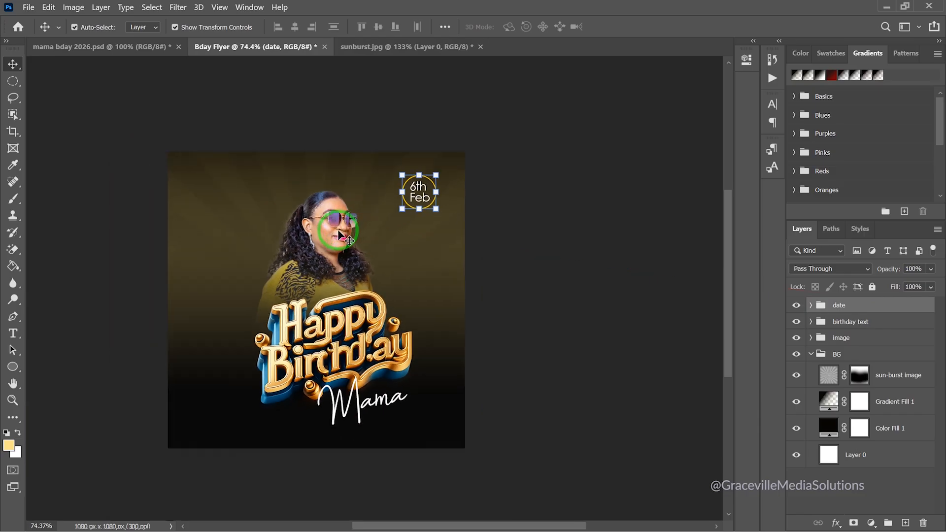
{"action": "left_click_drag", "start_coordinate": [296, 250], "coordinate": [401, 219]}
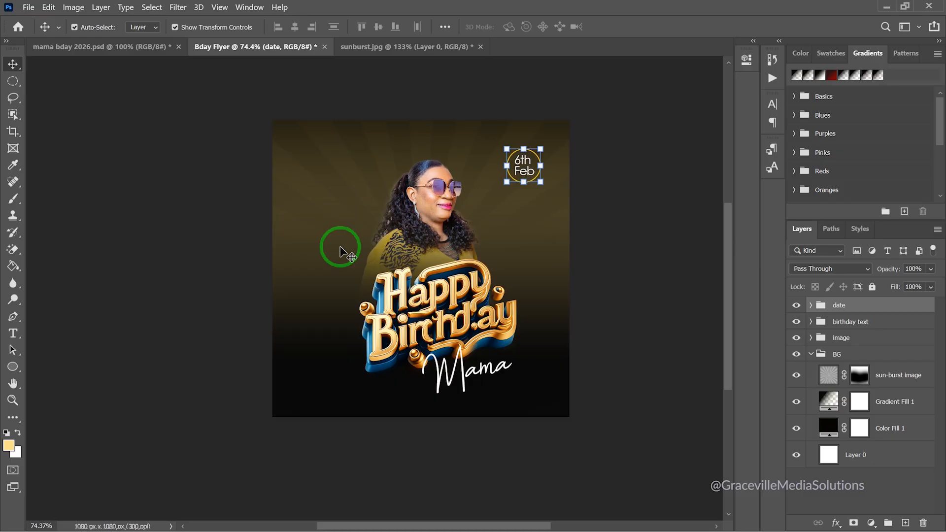
{"action": "left_click_drag", "start_coordinate": [338, 253], "coordinate": [236, 313]}
{"action": "scroll", "coordinate": [191, 272], "scroll_direction": "up", "scroll_amount": 4}
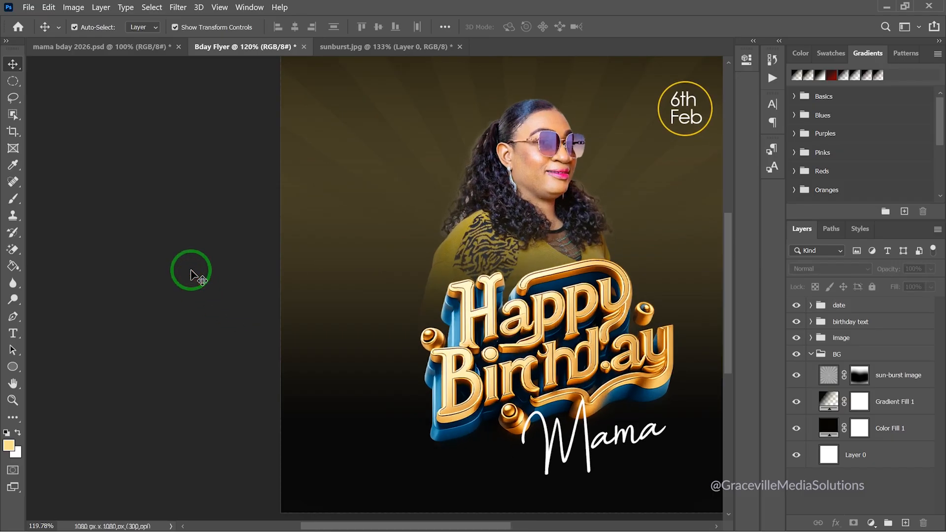
{"action": "scroll", "coordinate": [191, 272], "scroll_direction": "down", "scroll_amount": 3}
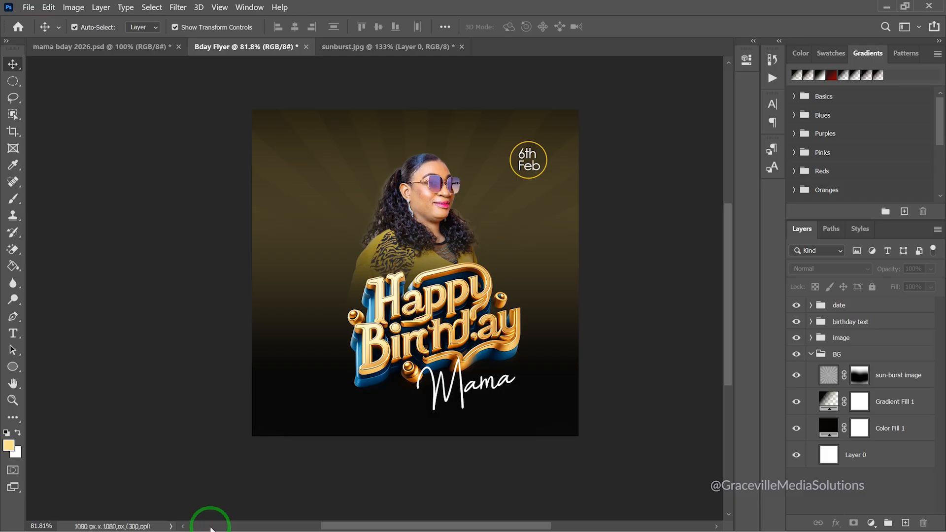
{"action": "key", "text": "super"}
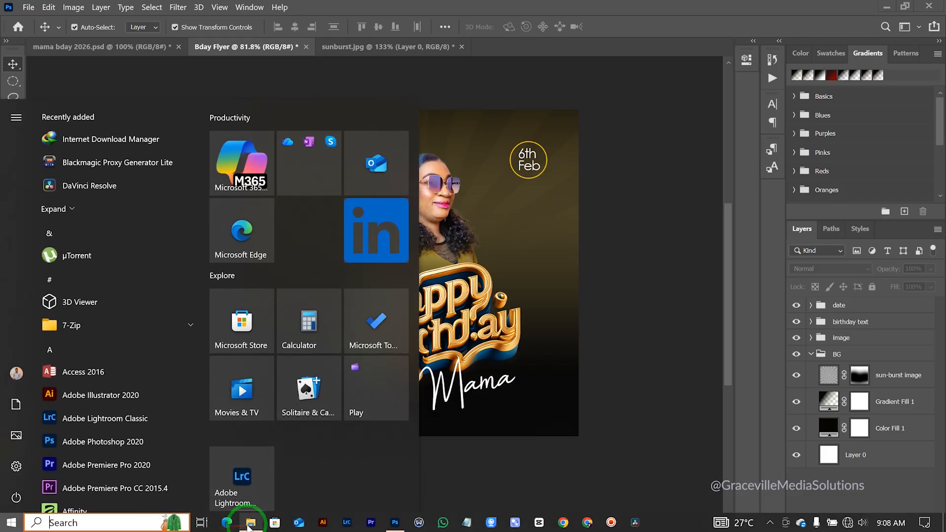
{"action": "left_click", "coordinate": [249, 513]}
{"action": "left_click", "coordinate": [269, 331]}
{"action": "left_click", "coordinate": [261, 309]}
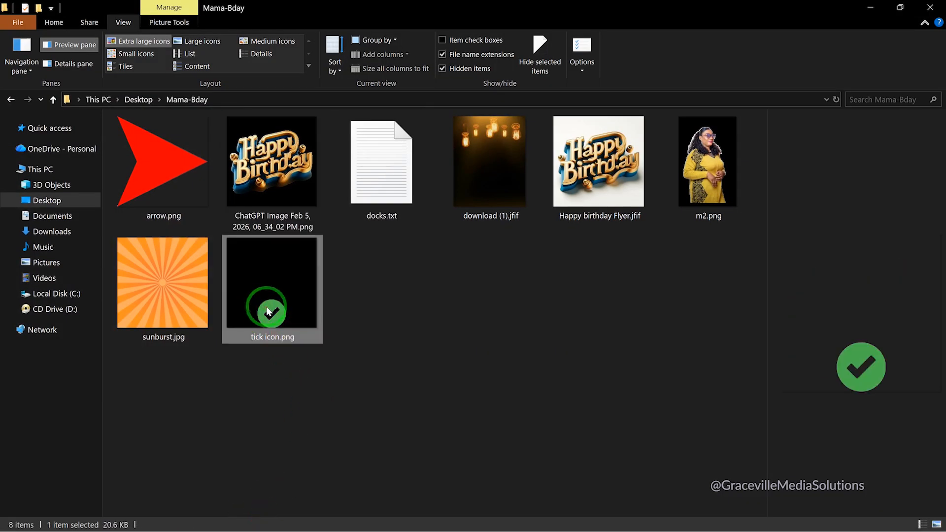
{"action": "left_click_drag", "start_coordinate": [266, 311], "coordinate": [584, 315]}
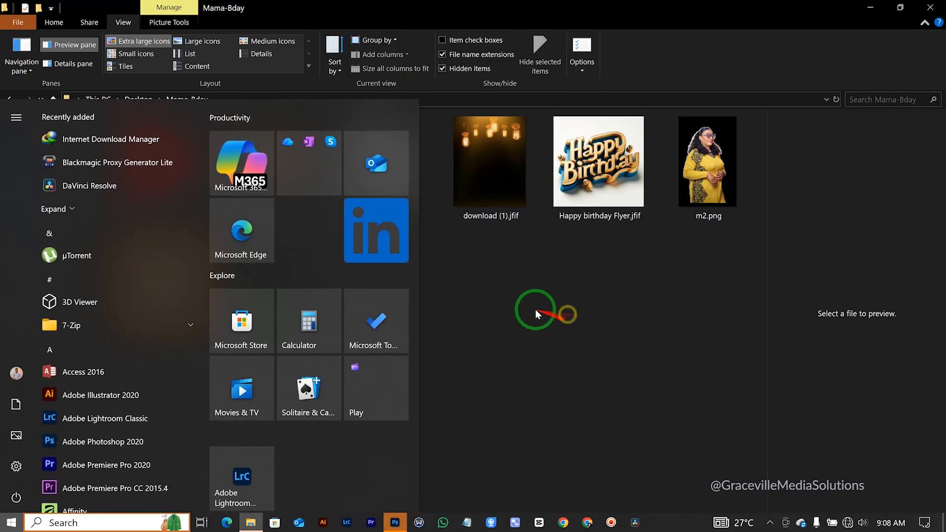
{"action": "left_click", "coordinate": [397, 521]}
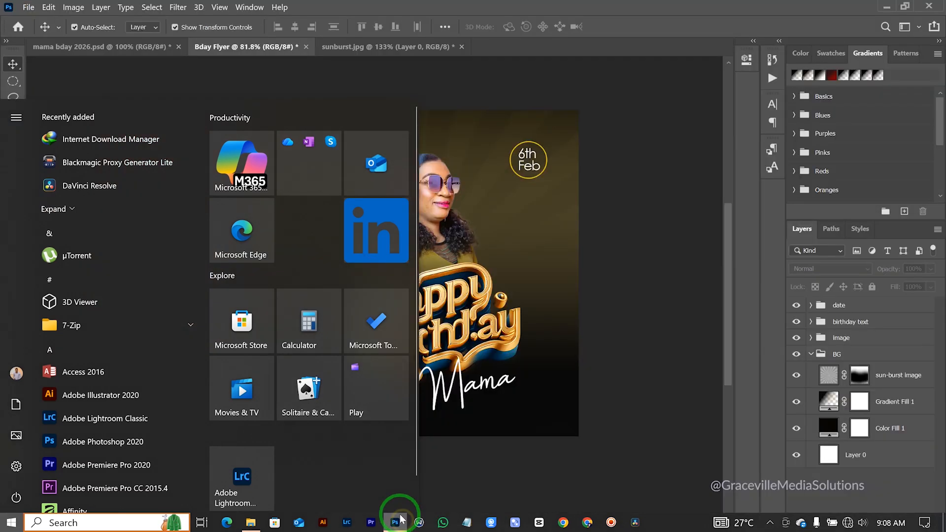
{"action": "left_click", "coordinate": [664, 232]}
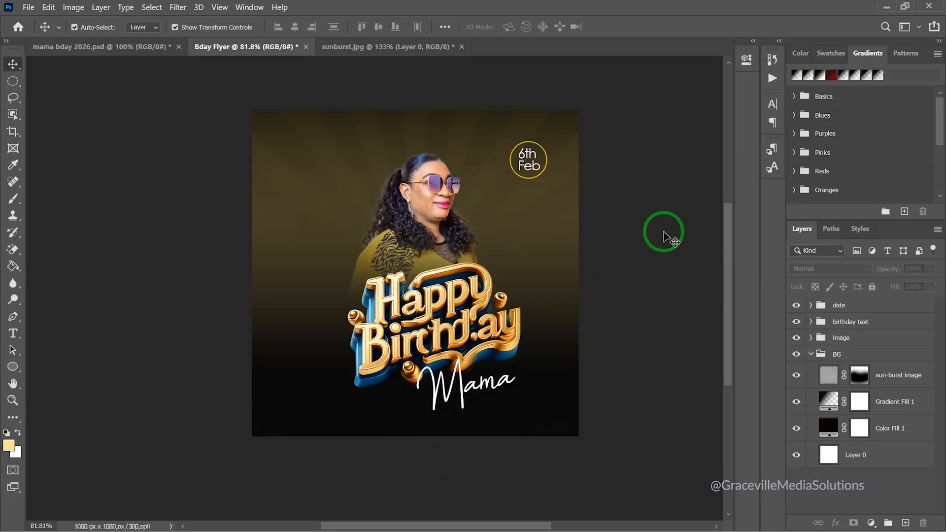
Place 'tick icon.png' from the Desktop's Mama-Bday folder into the flyer as an embedded image
{"action": "left_click", "coordinate": [28, 8]}
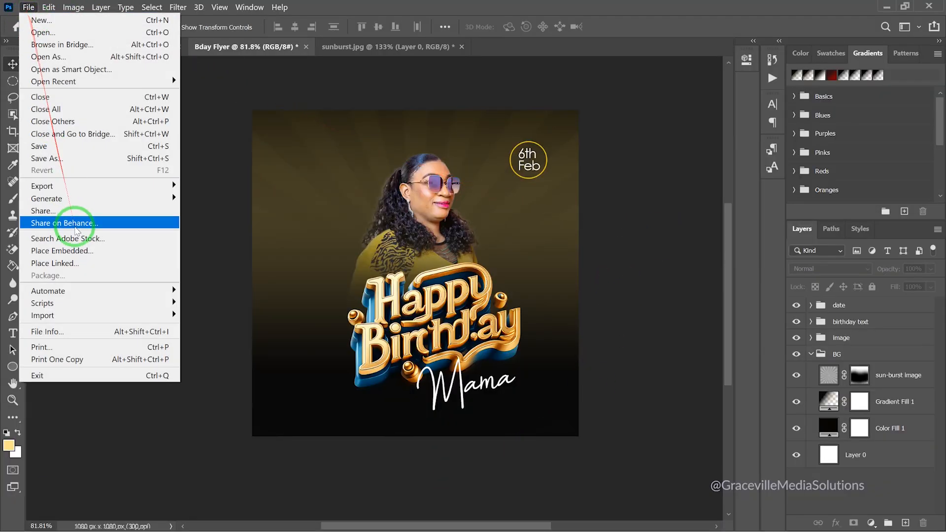
{"action": "left_click", "coordinate": [78, 251]}
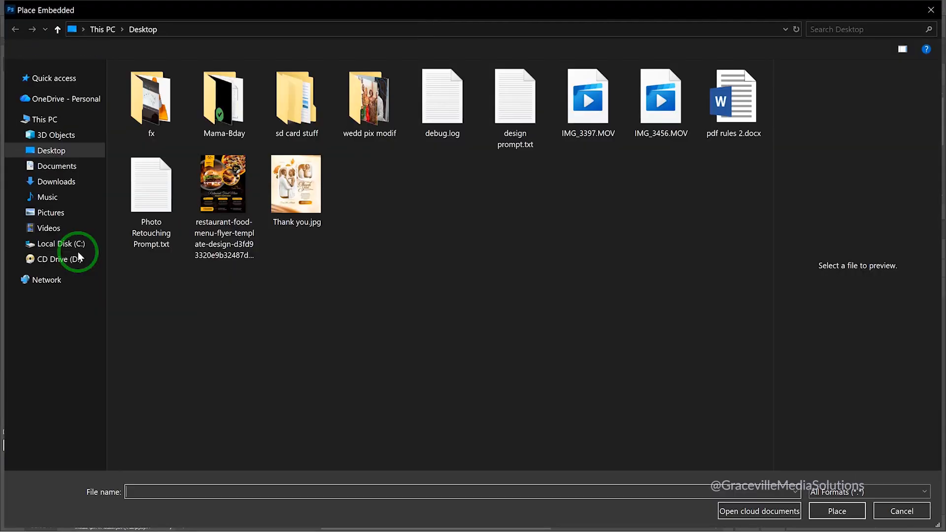
{"action": "left_click", "coordinate": [55, 155]}
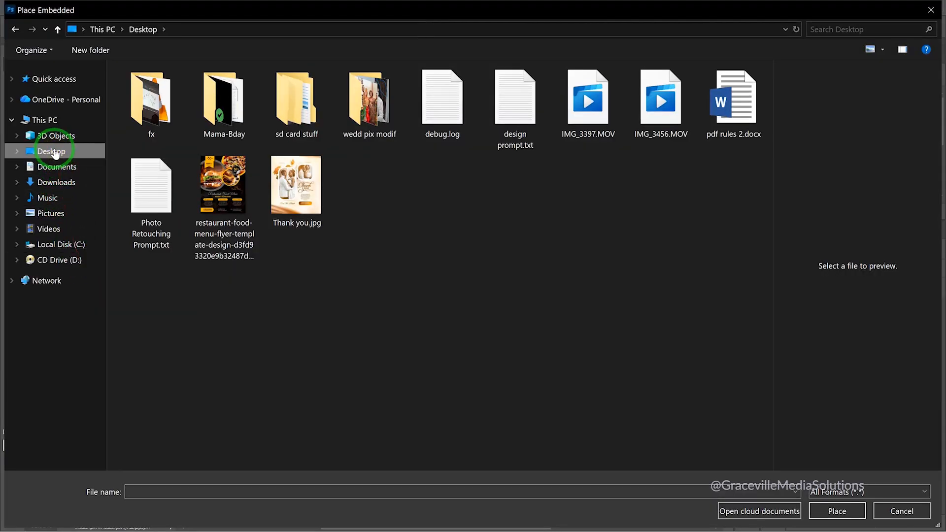
{"action": "left_click", "coordinate": [214, 130]}
{"action": "double_click", "coordinate": [214, 129]}
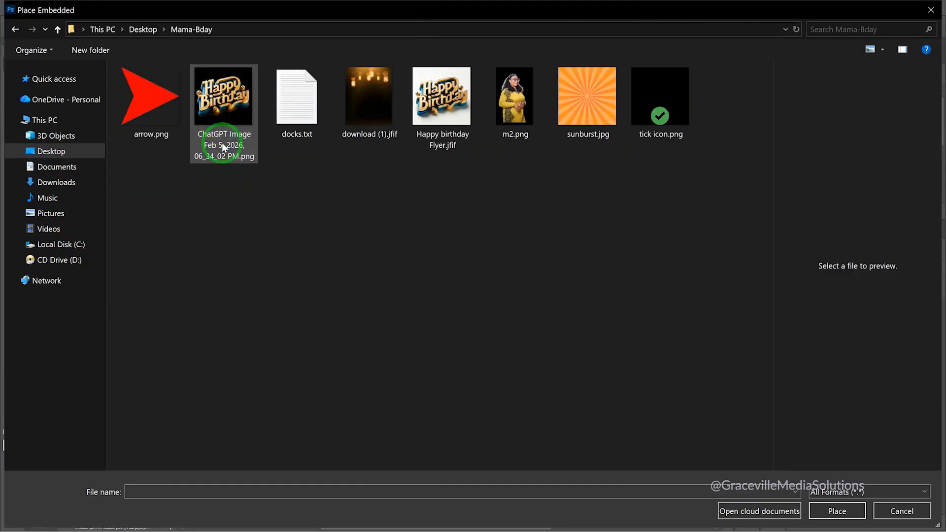
{"action": "double_click", "coordinate": [668, 112]}
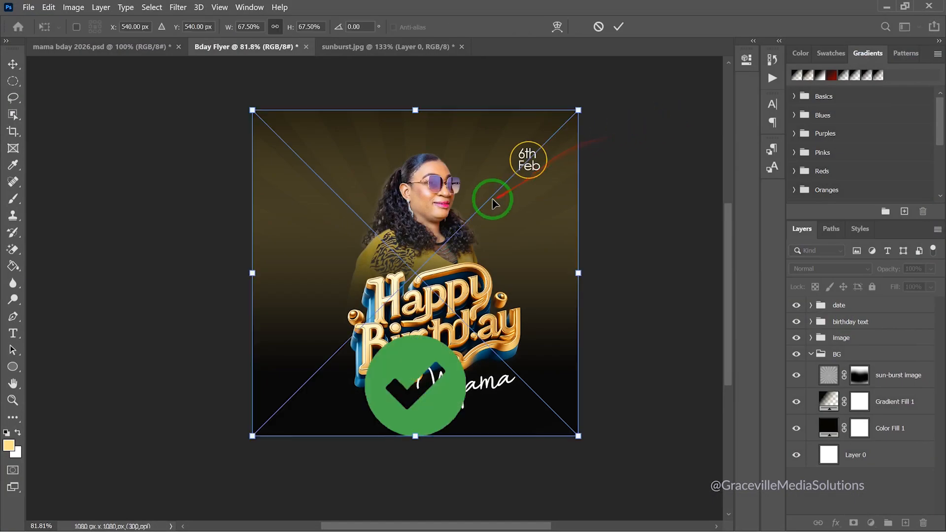
{"action": "left_click", "coordinate": [614, 26]}
Scale the tick icon down to 11.11% (55 × 55 px) and commit the transform
{"action": "left_click_drag", "start_coordinate": [406, 337], "coordinate": [370, 283]}
{"action": "scroll", "coordinate": [340, 223], "scroll_direction": "up", "scroll_amount": 2}
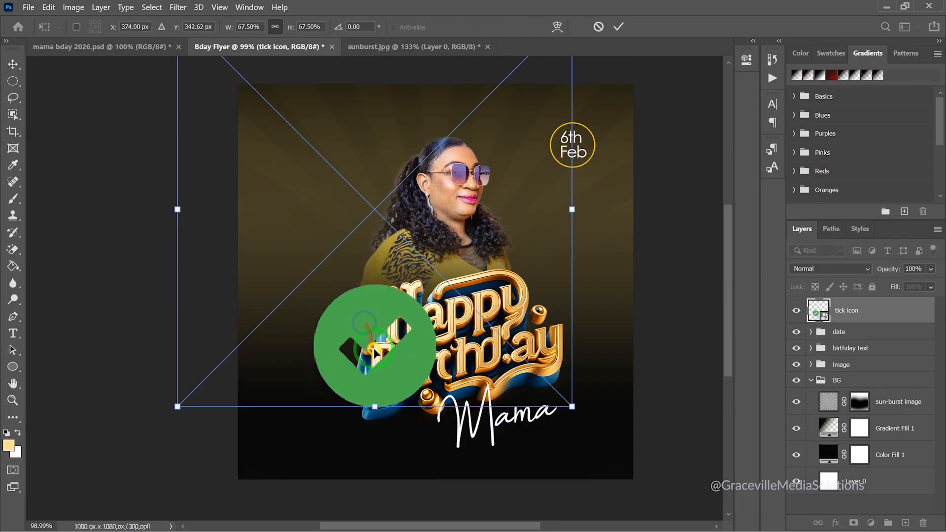
{"action": "left_click_drag", "start_coordinate": [367, 338], "coordinate": [417, 410]}
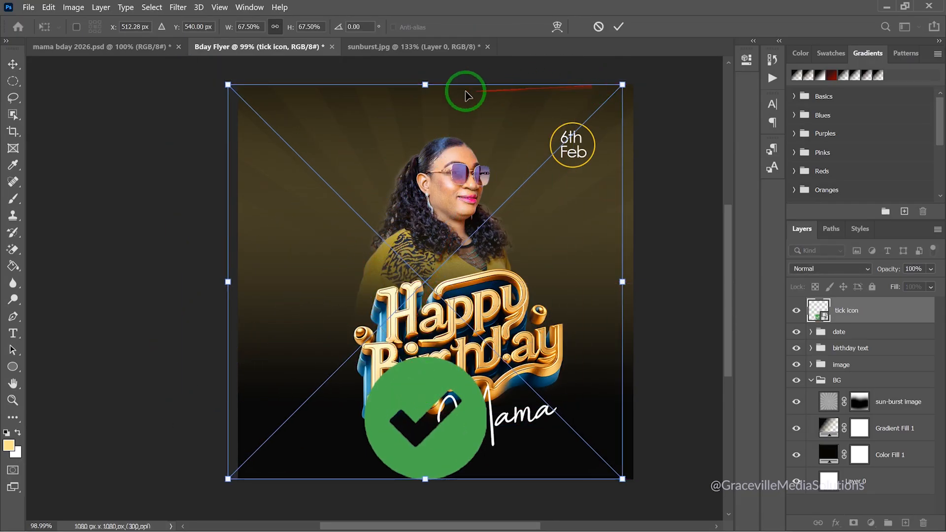
{"action": "left_click_drag", "start_coordinate": [417, 89], "coordinate": [425, 414]}
{"action": "left_click_drag", "start_coordinate": [424, 465], "coordinate": [309, 200]}
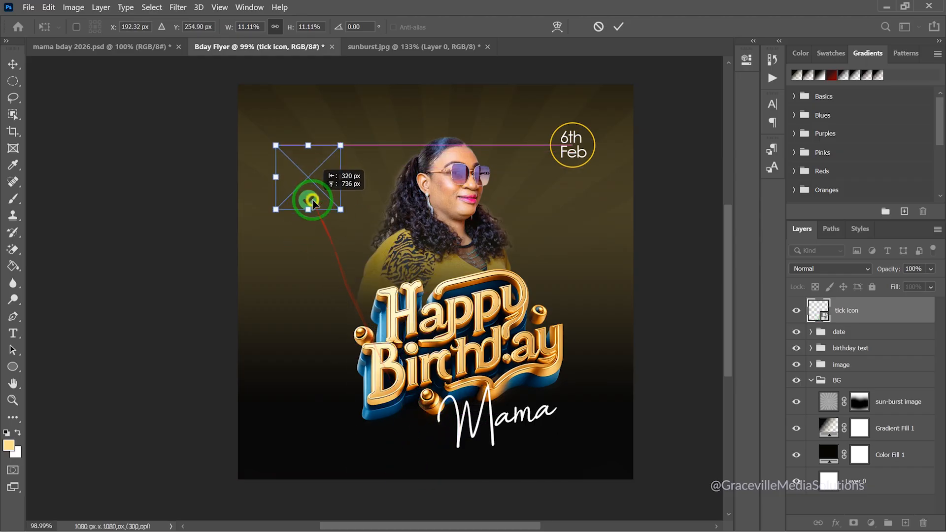
{"action": "left_click", "coordinate": [625, 27]}
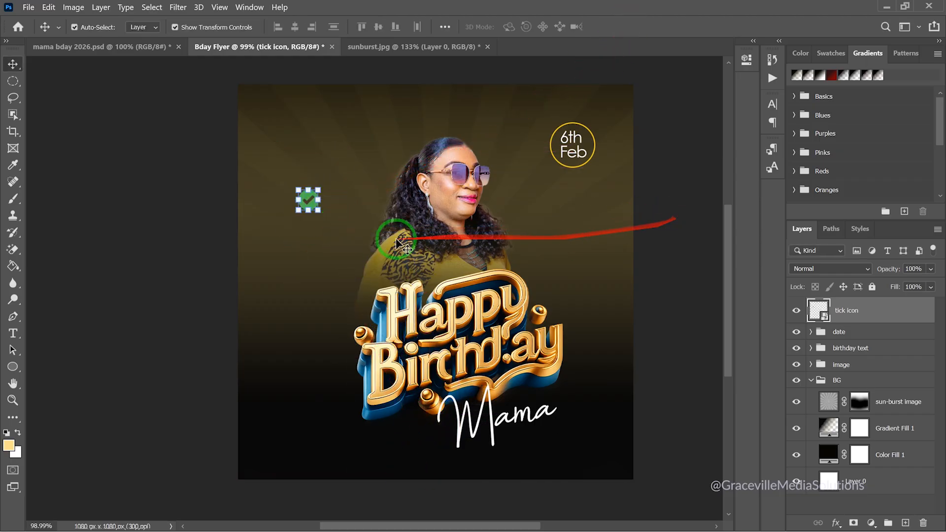
Move the tick icon to the flyer's lower left and show its size and position in Properties
{"action": "scroll", "coordinate": [301, 236], "scroll_direction": "up", "scroll_amount": 3}
{"action": "left_click_drag", "start_coordinate": [317, 175], "coordinate": [274, 388]}
{"action": "scroll", "coordinate": [275, 389], "scroll_direction": "down", "scroll_amount": 3}
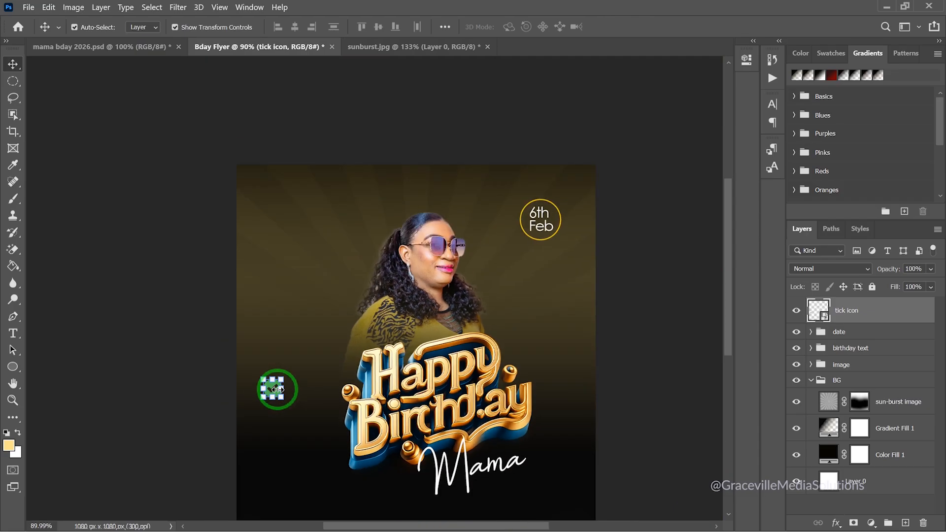
{"action": "left_click", "coordinate": [747, 59]}
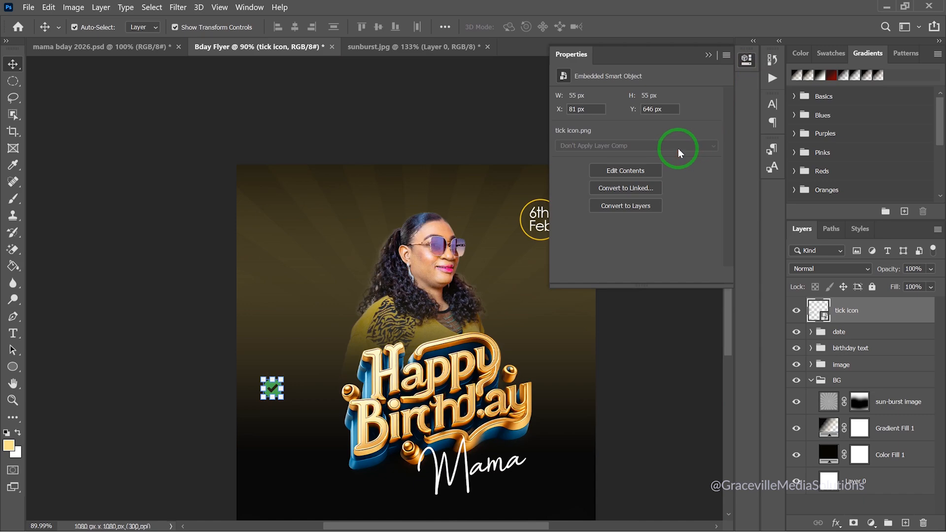
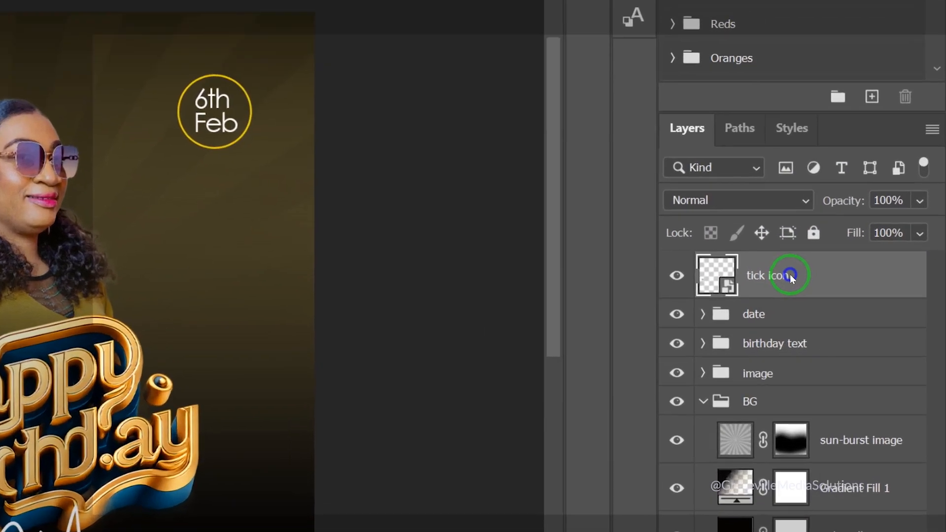
Add a yellow-green #daff0c Color Overlay to the tick icon layer through Blending Options
{"action": "right_click", "coordinate": [860, 314]}
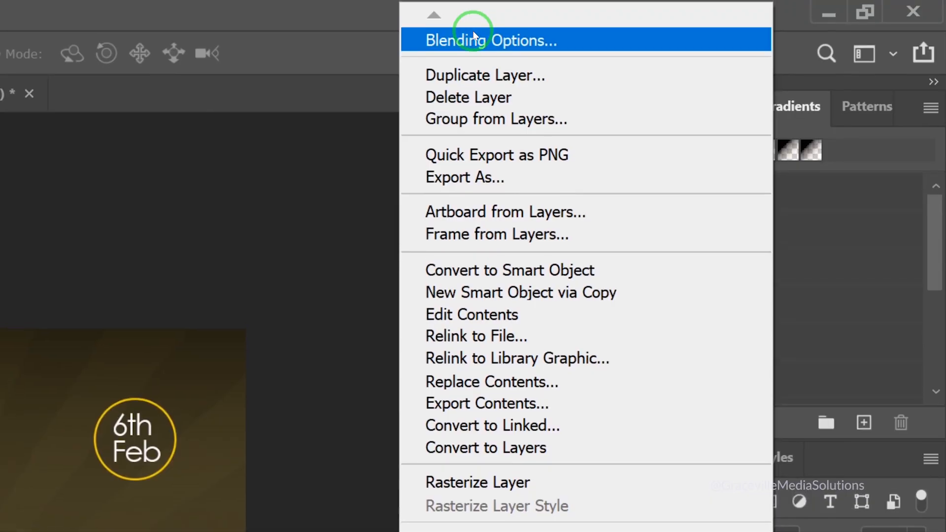
{"action": "left_click", "coordinate": [473, 35]}
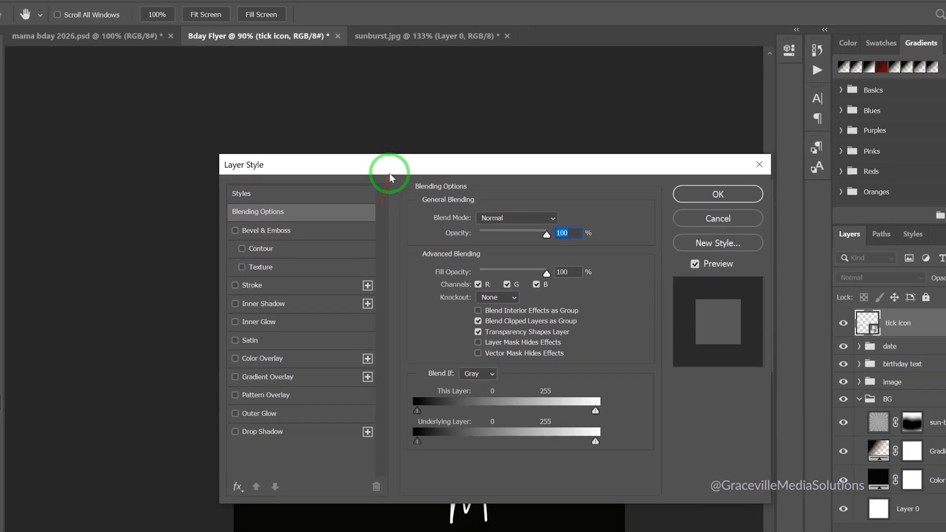
{"action": "left_click_drag", "start_coordinate": [495, 158], "coordinate": [667, 67]}
{"action": "left_click", "coordinate": [581, 246]}
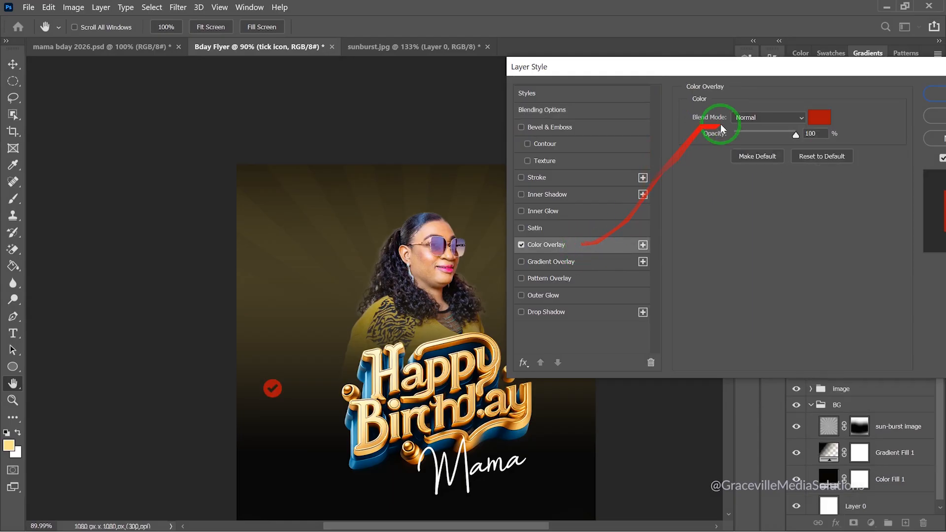
{"action": "left_click", "coordinate": [818, 117]}
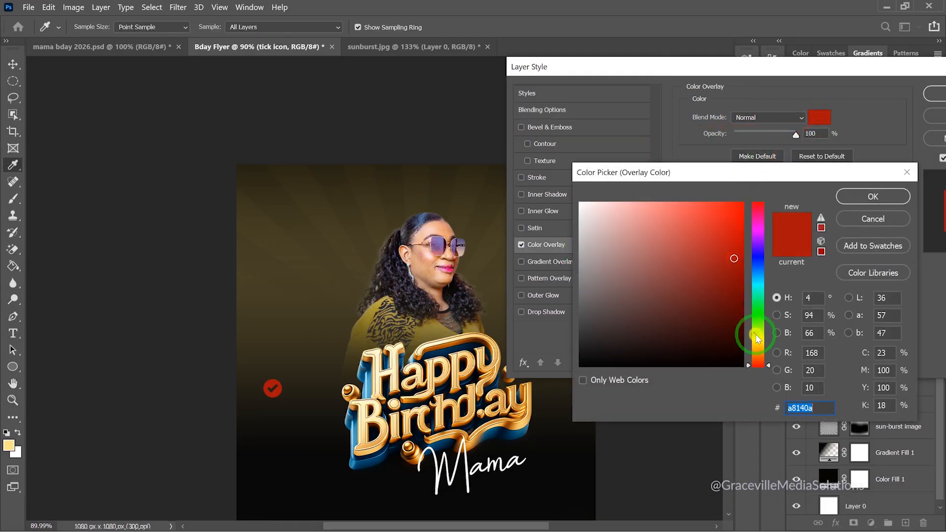
{"action": "left_click_drag", "start_coordinate": [756, 335], "coordinate": [755, 321]}
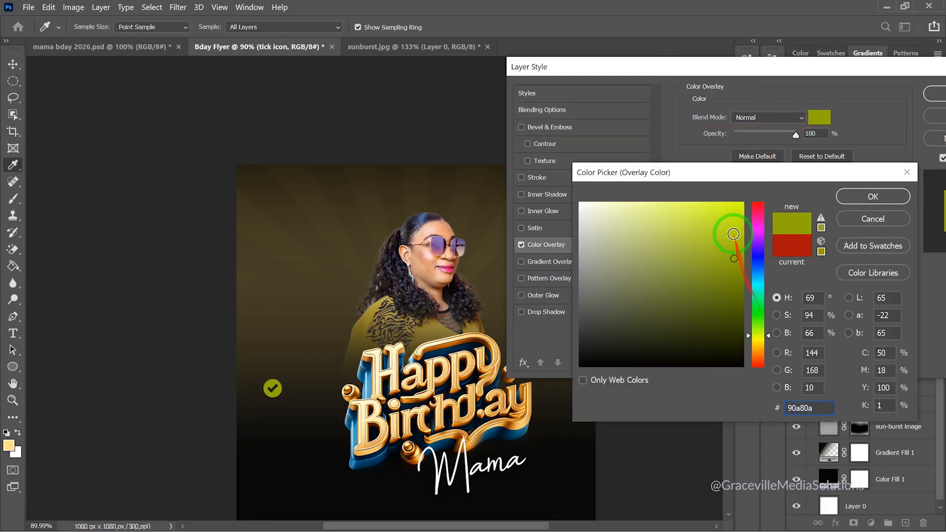
{"action": "left_click_drag", "start_coordinate": [724, 213], "coordinate": [741, 204]}
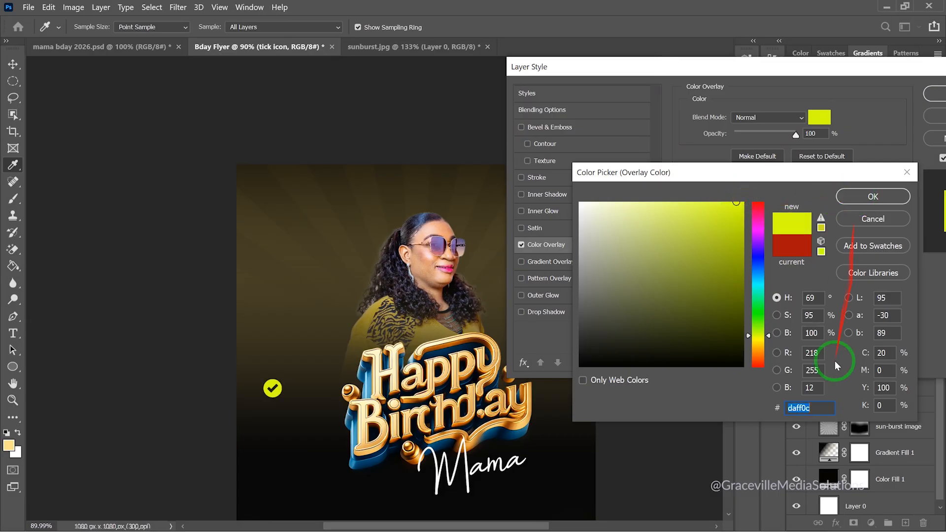
{"action": "left_click", "coordinate": [867, 196]}
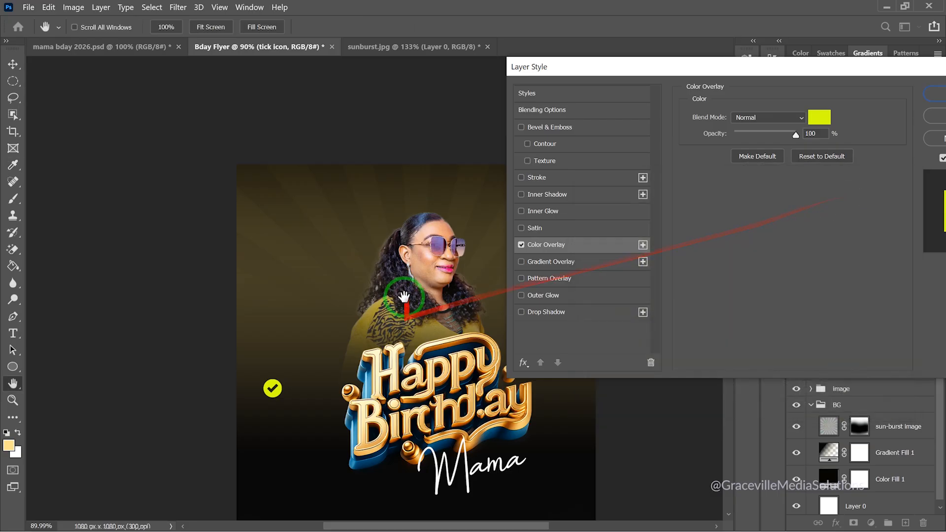
{"action": "left_click", "coordinate": [819, 118]}
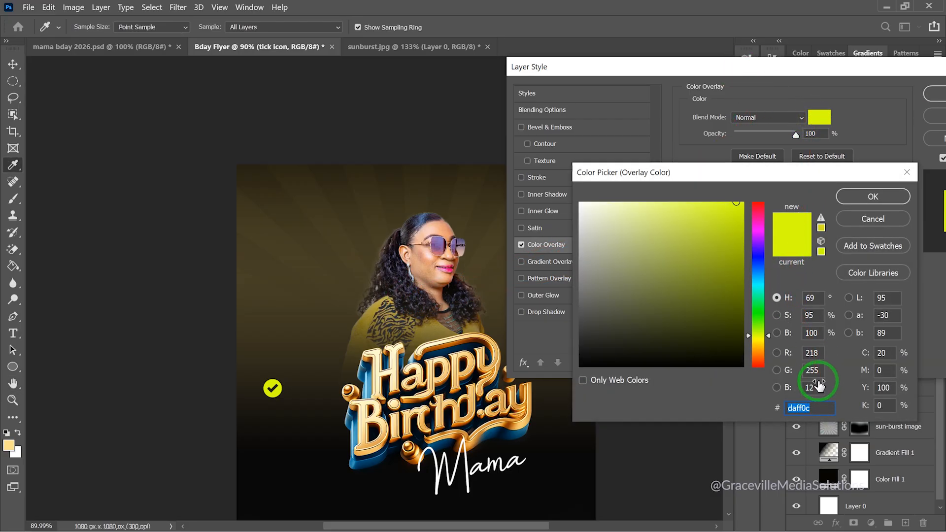
{"action": "left_click", "coordinate": [840, 196]}
{"action": "left_click_drag", "start_coordinate": [835, 78], "coordinate": [551, 81]}
{"action": "left_click", "coordinate": [667, 93]}
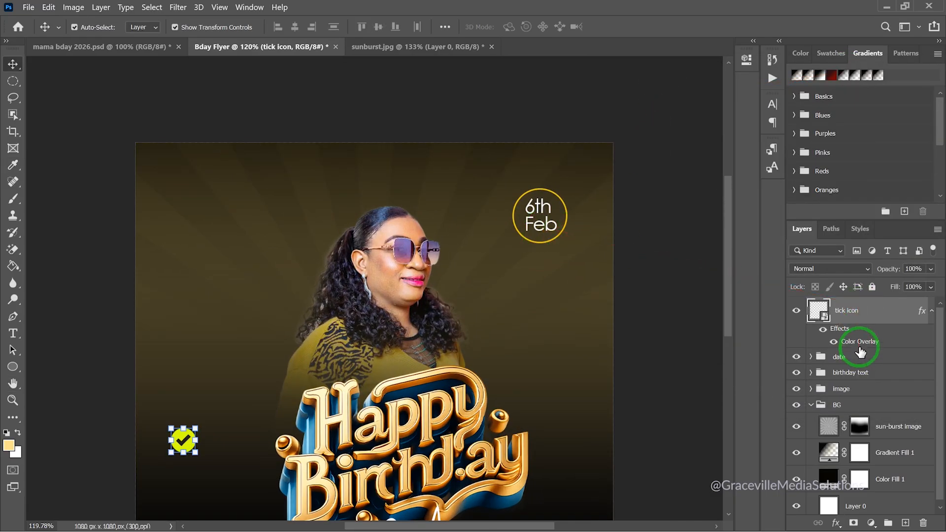
Set the date group's Ellipse 1 ring stroke to the recent bright yellow swatch
{"action": "left_click", "coordinate": [840, 359]}
{"action": "scroll", "coordinate": [537, 230], "scroll_direction": "up", "scroll_amount": 3}
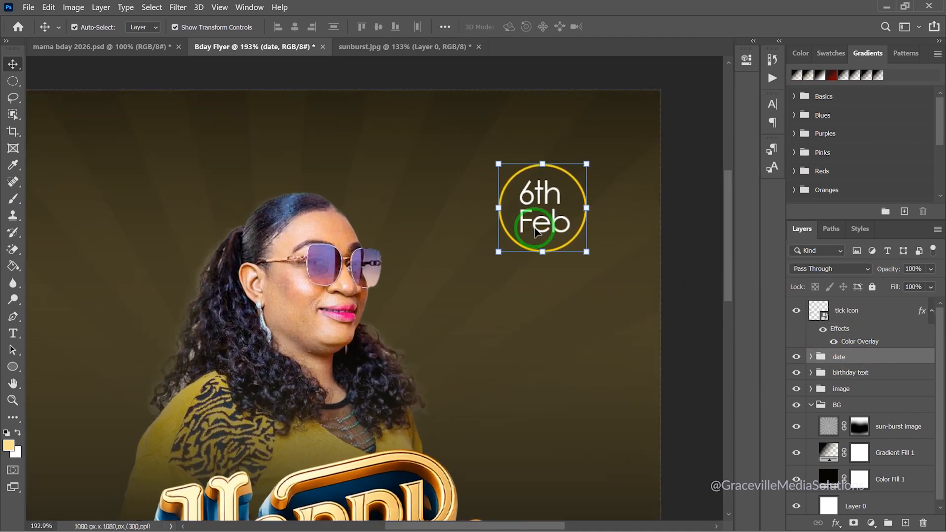
{"action": "scroll", "coordinate": [537, 231], "scroll_direction": "up", "scroll_amount": 2}
{"action": "left_click", "coordinate": [811, 357]}
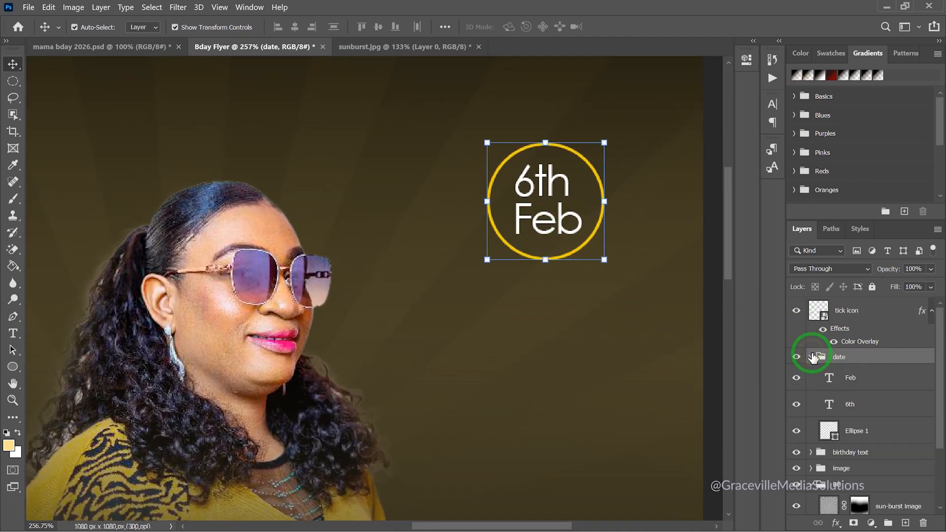
{"action": "left_click", "coordinate": [856, 432]}
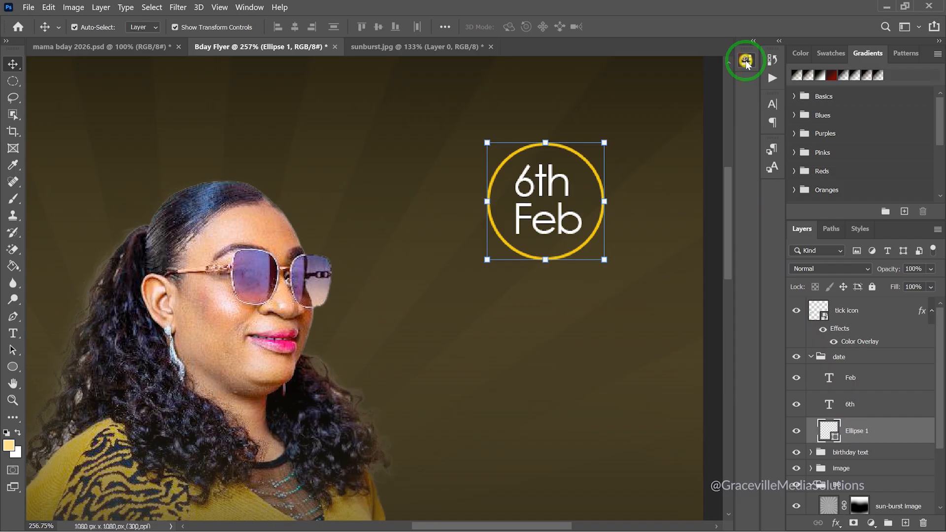
{"action": "left_click", "coordinate": [746, 61]}
{"action": "left_click", "coordinate": [586, 157]}
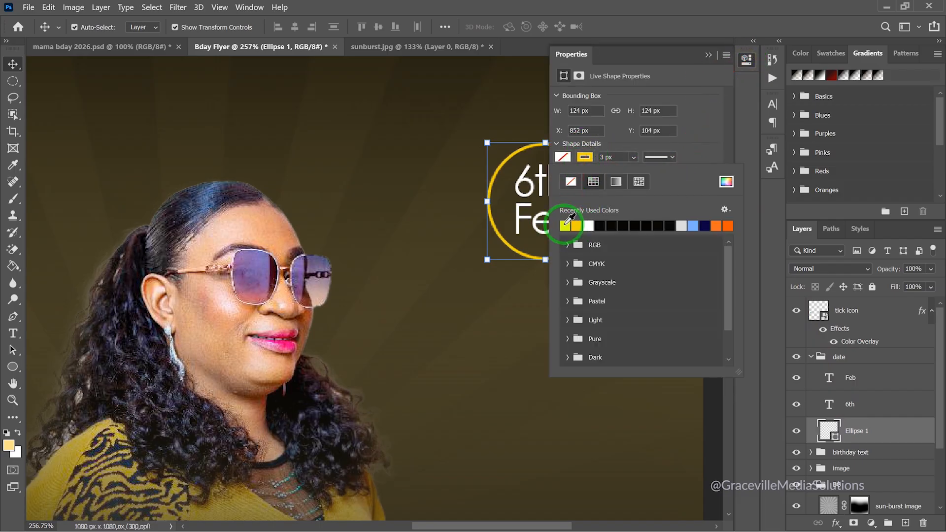
{"action": "left_click", "coordinate": [708, 56]}
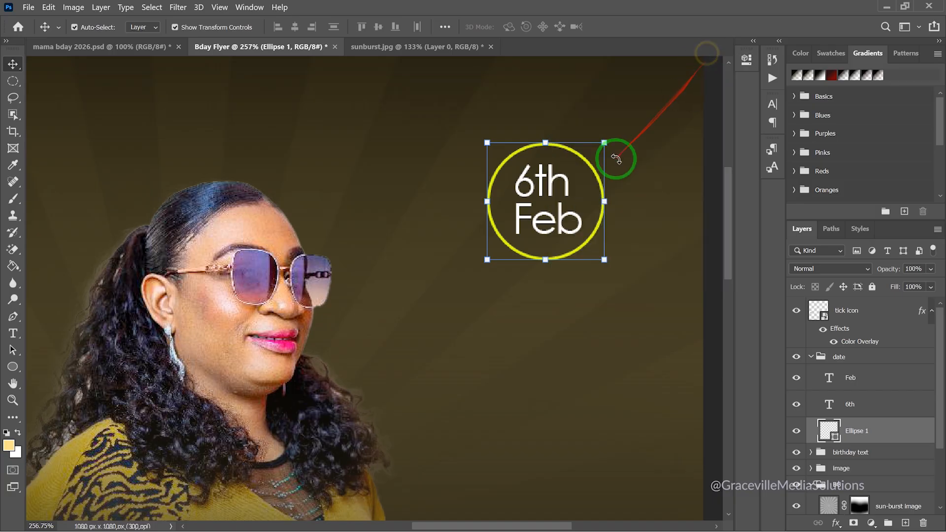
{"action": "scroll", "coordinate": [617, 156], "scroll_direction": "down", "scroll_amount": 5}
Scale the 6th Feb date group down to about 72%
{"action": "left_click", "coordinate": [195, 105]}
{"action": "scroll", "coordinate": [195, 103], "scroll_direction": "down", "scroll_amount": 3}
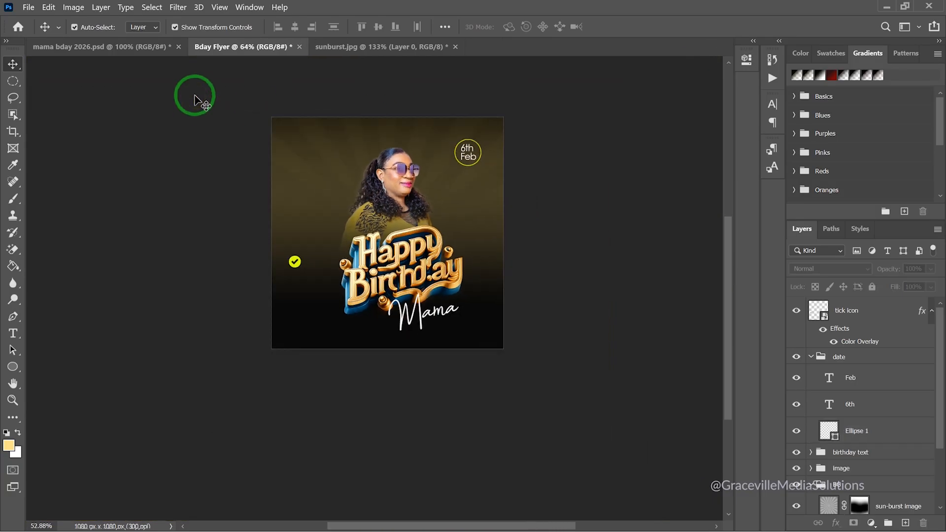
{"action": "scroll", "coordinate": [195, 103], "scroll_direction": "up", "scroll_amount": 2}
{"action": "scroll", "coordinate": [194, 104], "scroll_direction": "up", "scroll_amount": 1}
{"action": "left_click", "coordinate": [844, 364]}
{"action": "scroll", "coordinate": [588, 129], "scroll_direction": "up", "scroll_amount": 3}
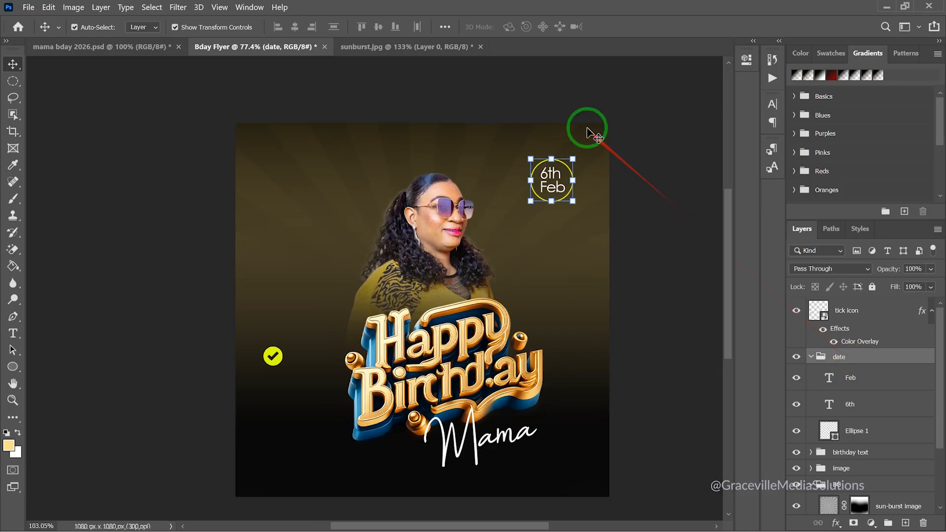
{"action": "mouse_move", "coordinate": [569, 168]}
{"action": "left_mouse_down"}
{"action": "mouse_move", "coordinate": [531, 209]}
{"action": "mouse_move", "coordinate": [551, 182]}
{"action": "mouse_move", "coordinate": [562, 212]}
{"action": "left_mouse_up"}
Commit the date badge resize, then shrink the tick icon to about 5.5% and move it down-right
{"action": "left_click", "coordinate": [640, 26]}
{"action": "scroll", "coordinate": [121, 409], "scroll_direction": "down", "scroll_amount": 2}
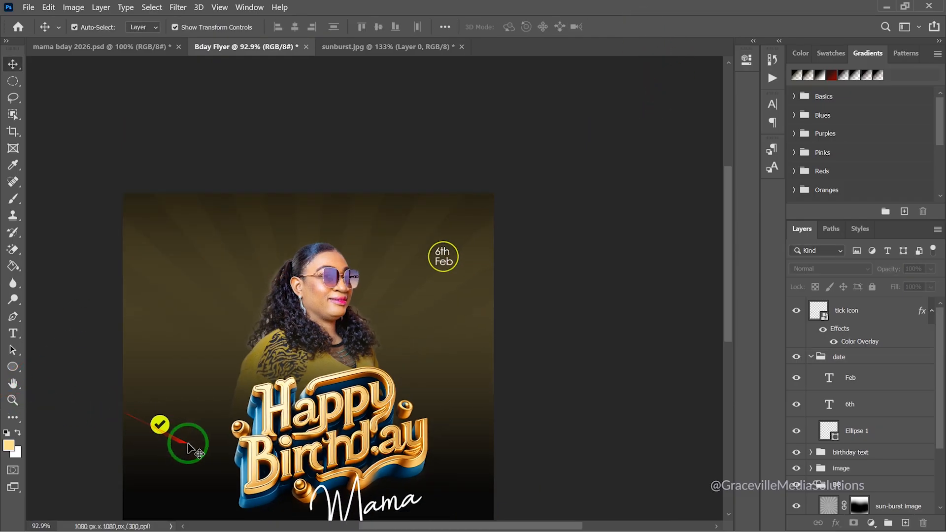
{"action": "left_click_drag", "start_coordinate": [200, 441], "coordinate": [268, 298]}
{"action": "scroll", "coordinate": [231, 285], "scroll_direction": "up", "scroll_amount": 5}
{"action": "left_click", "coordinate": [217, 276]}
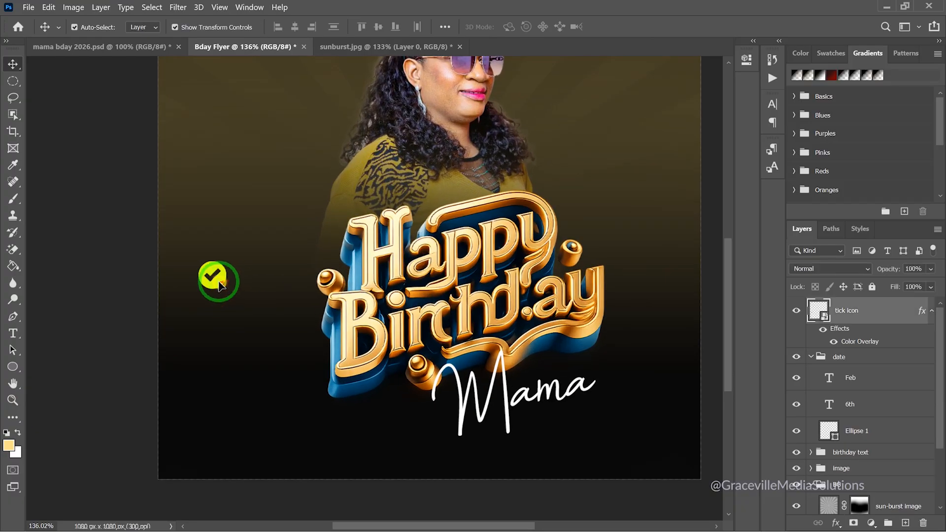
{"action": "left_click_drag", "start_coordinate": [225, 259], "coordinate": [192, 248]}
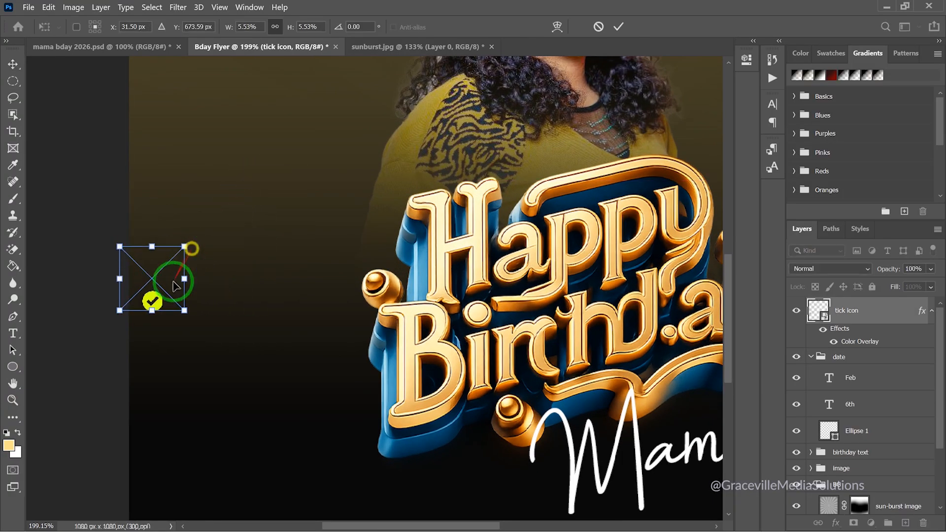
{"action": "left_click_drag", "start_coordinate": [157, 306], "coordinate": [201, 345]}
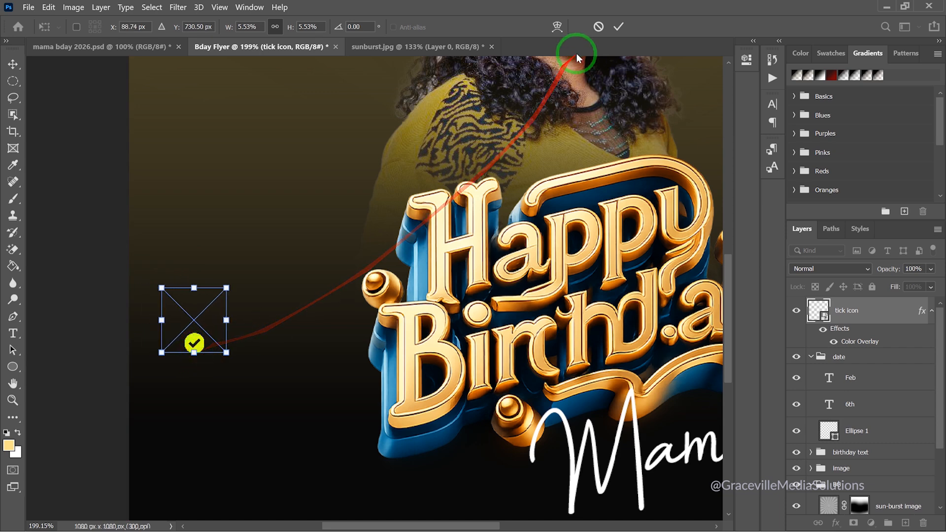
{"action": "left_click", "coordinate": [619, 26]}
Nudge the tick icon slightly left beside the Happy Birthday lettering
{"action": "left_click", "coordinate": [80, 270]}
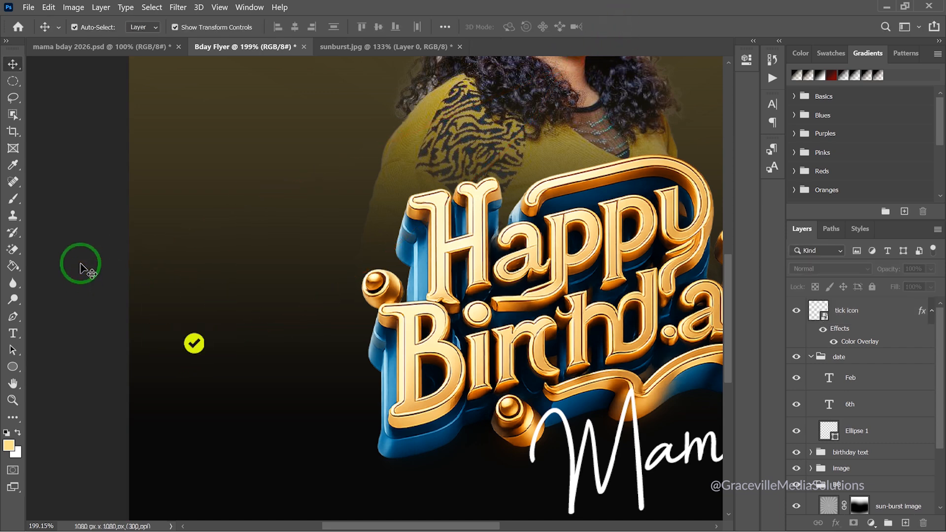
{"action": "scroll", "coordinate": [164, 351], "scroll_direction": "up", "scroll_amount": 3}
{"action": "mouse_move", "coordinate": [205, 352]}
{"action": "left_mouse_down"}
{"action": "mouse_move", "coordinate": [174, 345]}
{"action": "mouse_move", "coordinate": [196, 350]}
{"action": "left_mouse_up"}
{"action": "scroll", "coordinate": [196, 349], "scroll_direction": "down", "scroll_amount": 2}
{"action": "scroll", "coordinate": [196, 349], "scroll_direction": "down", "scroll_amount": 1}
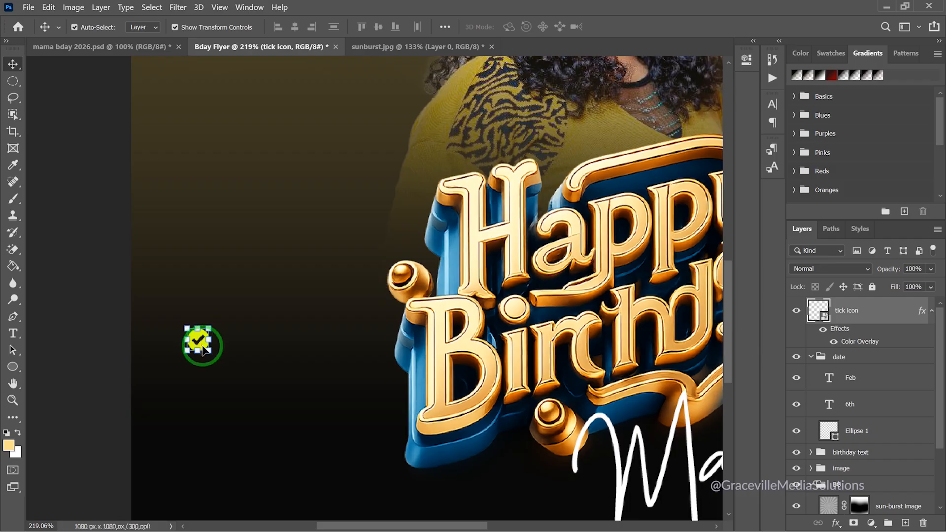
Duplicate the tick icon into a vertical column of four down the flyer's left side
{"action": "key", "text": "super"}
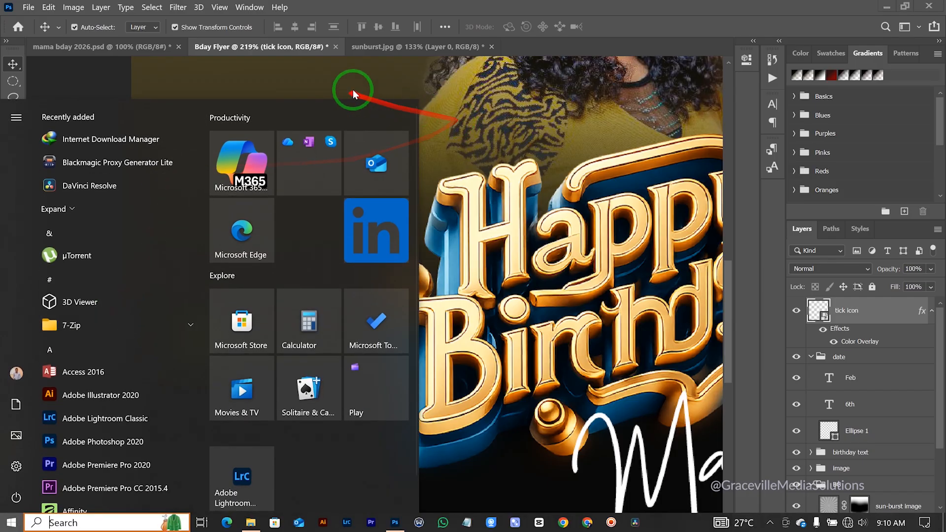
{"action": "left_click", "coordinate": [353, 92]}
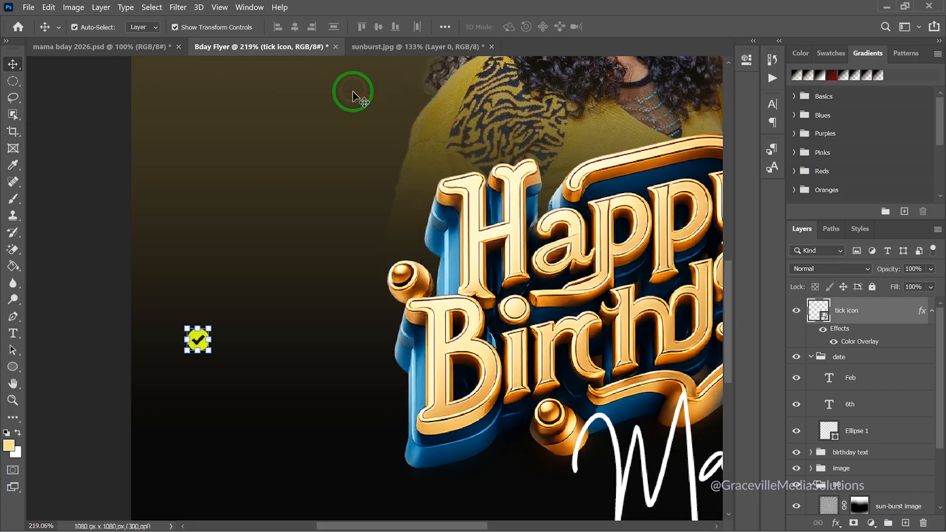
{"action": "left_click_drag", "start_coordinate": [202, 345], "coordinate": [202, 371]}
{"action": "left_click", "coordinate": [197, 338]}
{"action": "scroll", "coordinate": [200, 344], "scroll_direction": "up", "scroll_amount": 2}
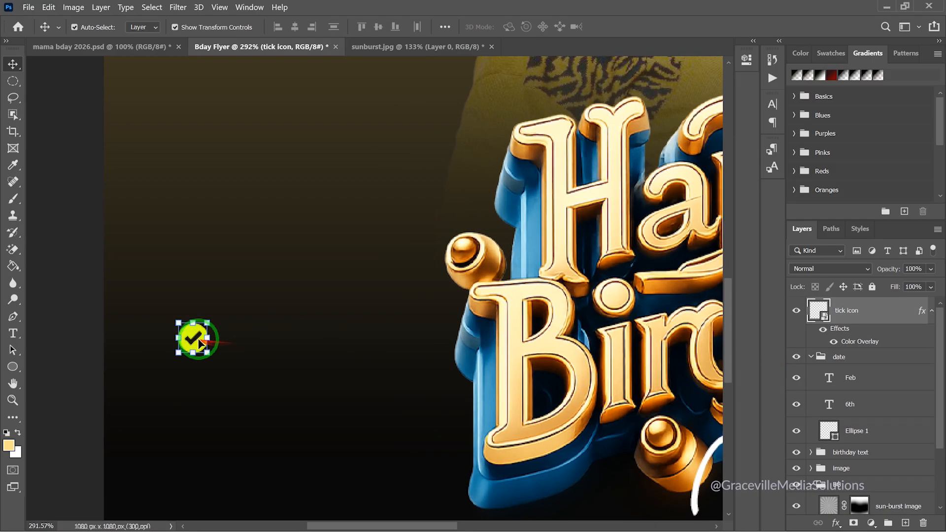
{"action": "left_click_drag", "start_coordinate": [203, 365], "coordinate": [194, 453]}
{"action": "scroll", "coordinate": [196, 423], "scroll_direction": "down", "scroll_amount": 3}
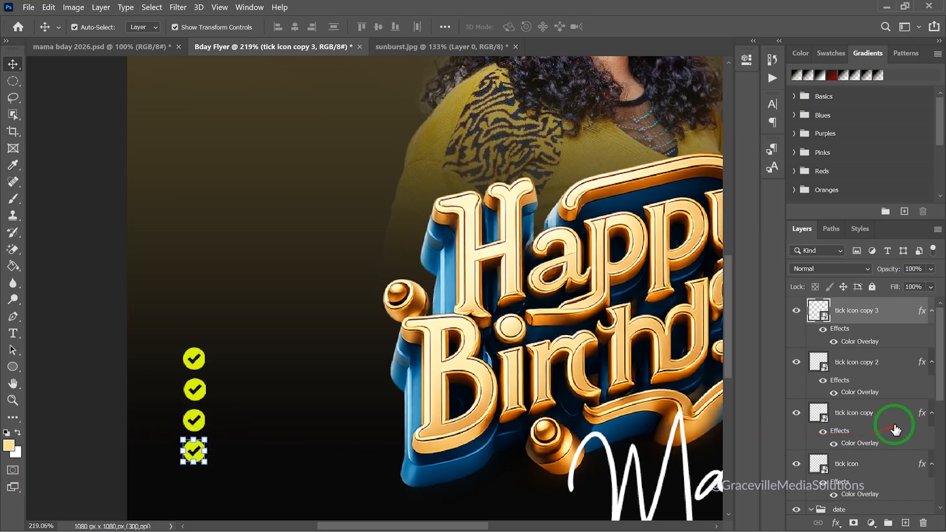
Group the four tick layers and name the group 'tick icons'
{"action": "left_click", "coordinate": [857, 461], "text": "shift"}
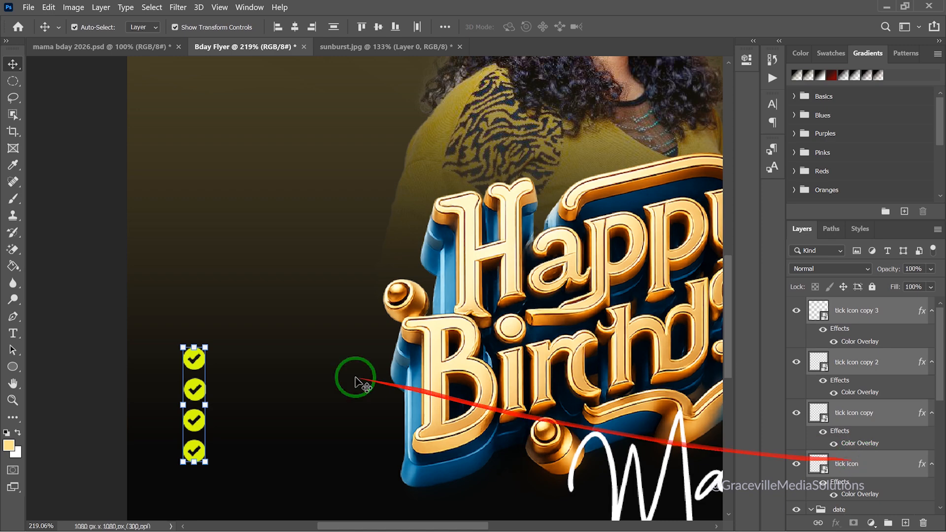
{"action": "scroll", "coordinate": [177, 378], "scroll_direction": "down", "scroll_amount": 3}
{"action": "scroll", "coordinate": [178, 379], "scroll_direction": "down", "scroll_amount": 2}
{"action": "scroll", "coordinate": [186, 385], "scroll_direction": "up", "scroll_amount": 5}
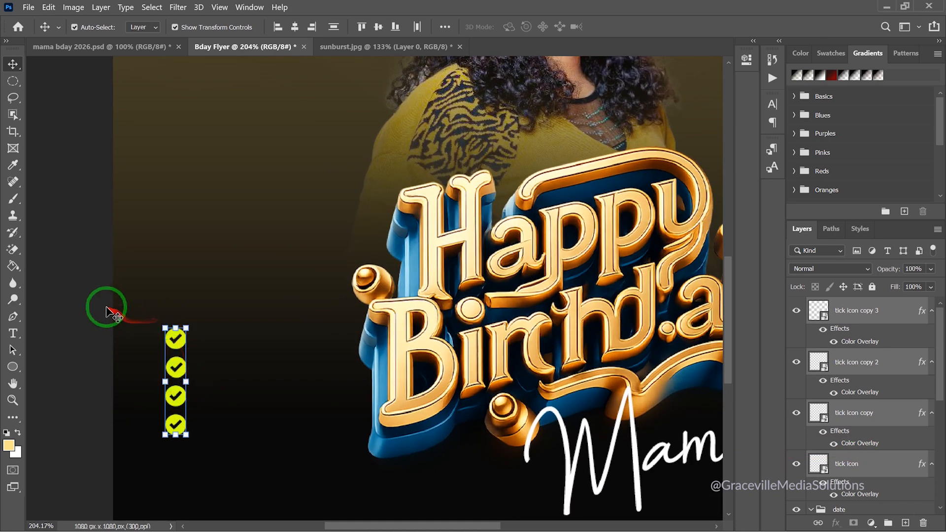
{"action": "left_click", "coordinate": [109, 313]}
{"action": "scroll", "coordinate": [99, 295], "scroll_direction": "down", "scroll_amount": 3}
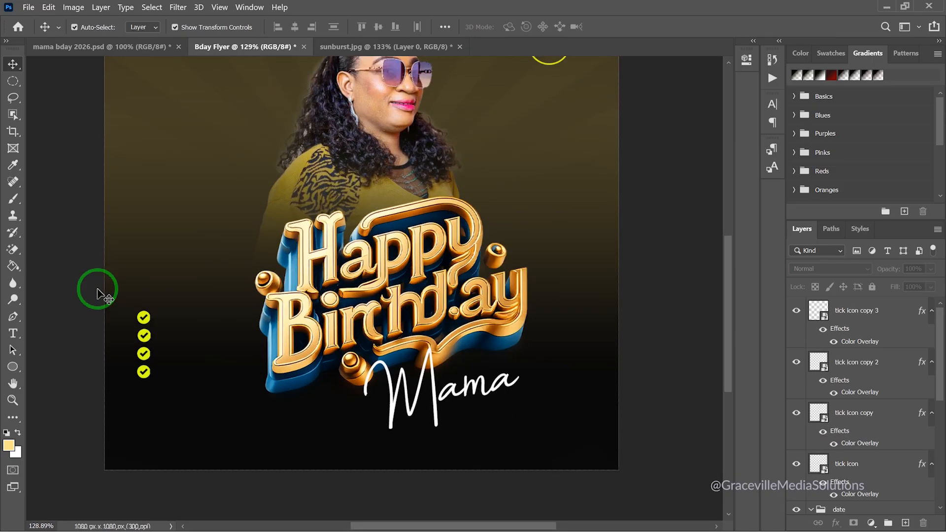
{"action": "scroll", "coordinate": [97, 294], "scroll_direction": "up", "scroll_amount": 2}
{"action": "left_click", "coordinate": [870, 309]}
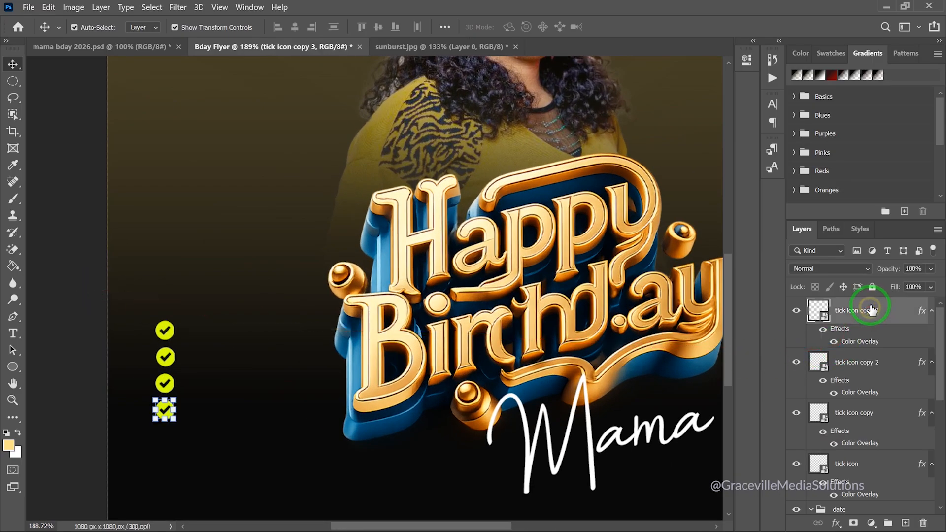
{"action": "left_click", "coordinate": [870, 474], "text": "shift"}
{"action": "key", "text": "ctrl+g"}
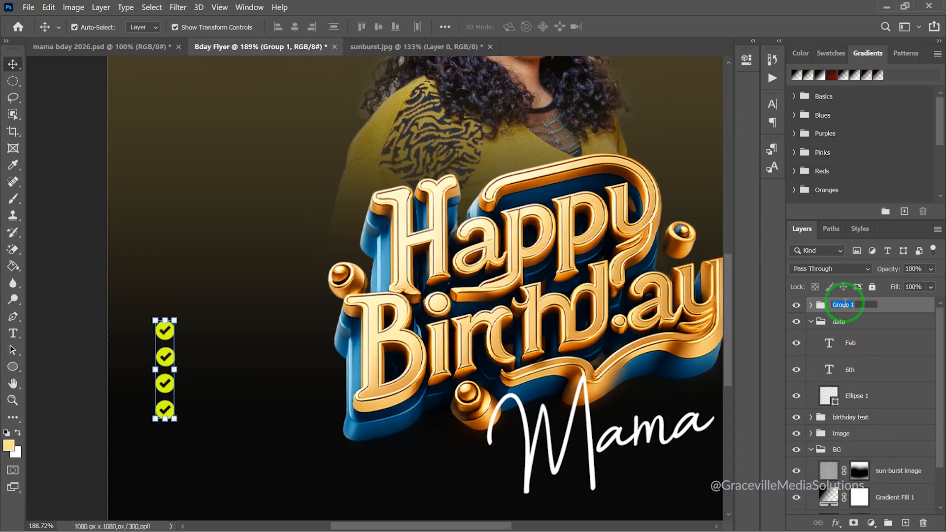
{"action": "type", "text": "tick icons"}
{"action": "key", "text": "Return"}
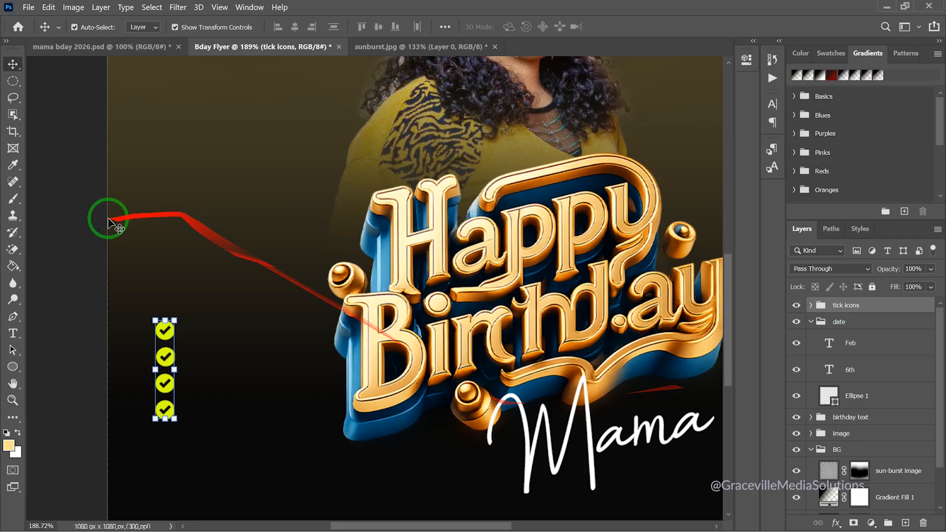
{"action": "left_click", "coordinate": [86, 221]}
{"action": "scroll", "coordinate": [84, 224], "scroll_direction": "down", "scroll_amount": 5}
{"action": "scroll", "coordinate": [82, 231], "scroll_direction": "up", "scroll_amount": 1}
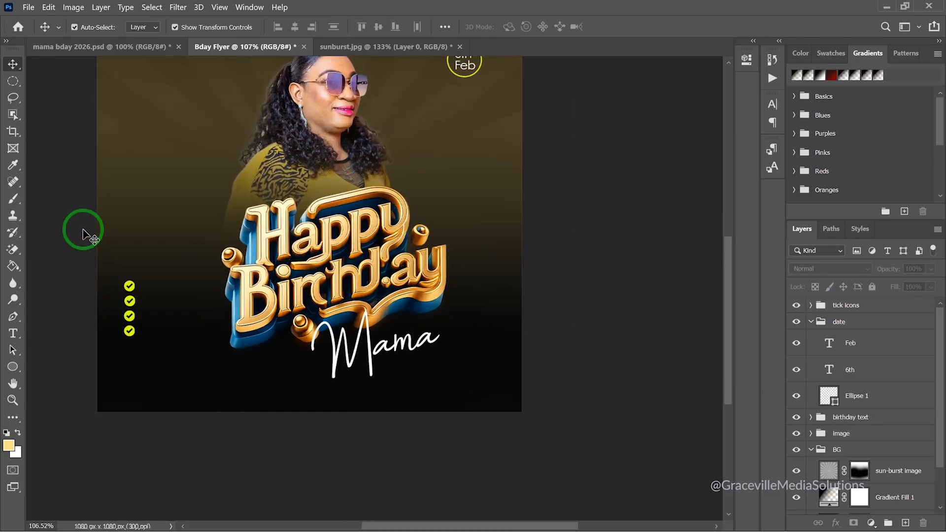
Open docks.txt from the Mama-Bday folder in Notepad and copy the line 'A Mother'
{"action": "key", "text": "super"}
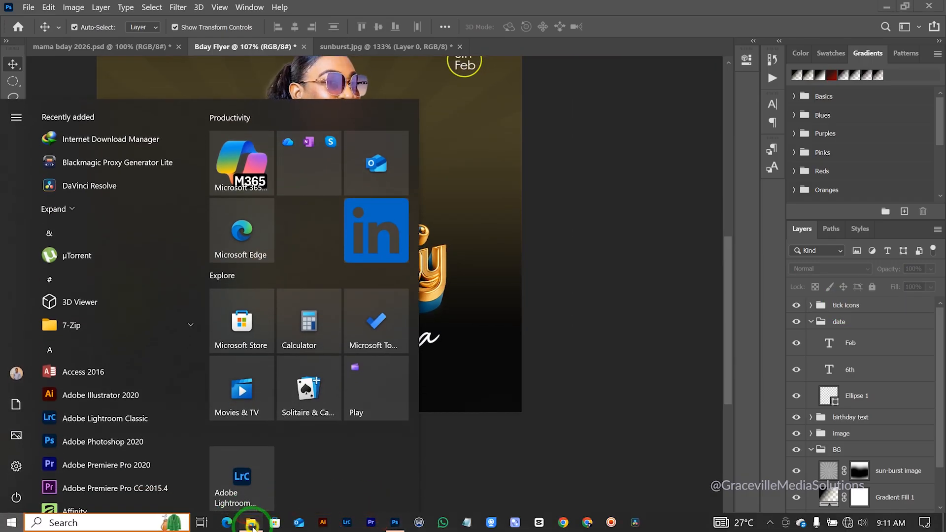
{"action": "left_click", "coordinate": [252, 524]}
{"action": "left_click", "coordinate": [366, 177]}
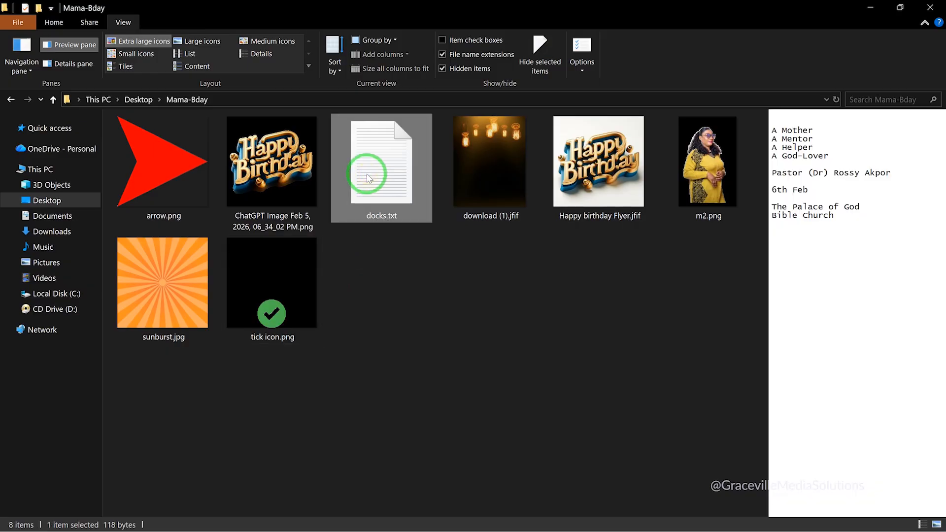
{"action": "double_click", "coordinate": [366, 178]}
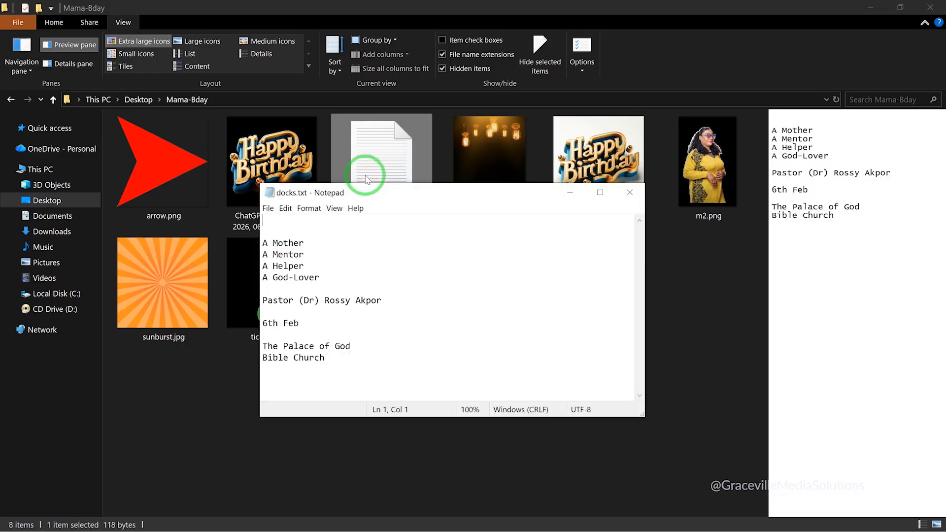
{"action": "right_click", "coordinate": [266, 238]}
{"action": "left_click", "coordinate": [292, 262]}
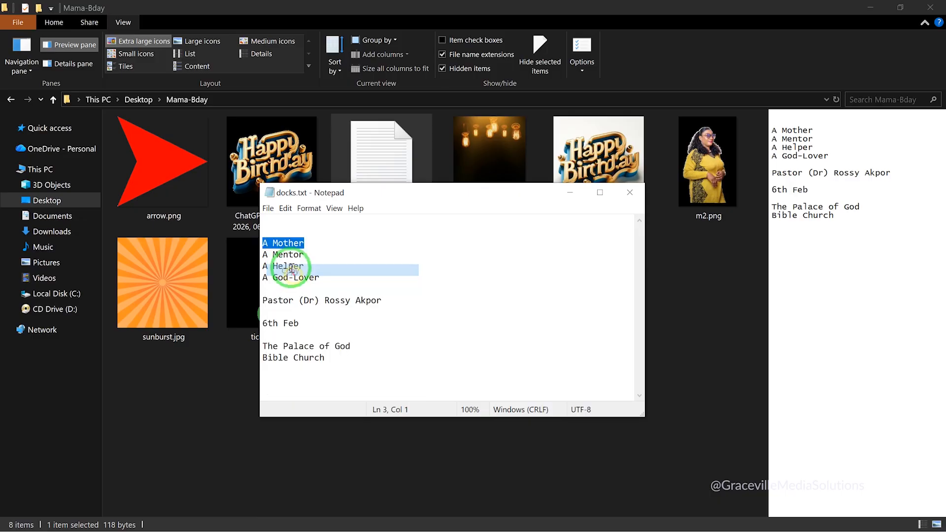
{"action": "right_click", "coordinate": [287, 235]}
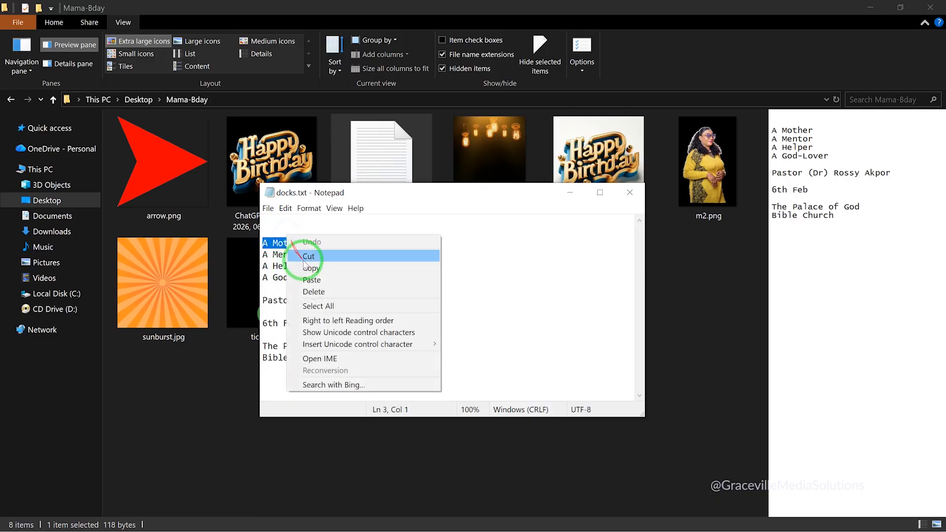
{"action": "left_click", "coordinate": [311, 264]}
{"action": "key", "text": "super"}
Add a text layer reading 'A Mother' beside the first tick
{"action": "left_click", "coordinate": [388, 520]}
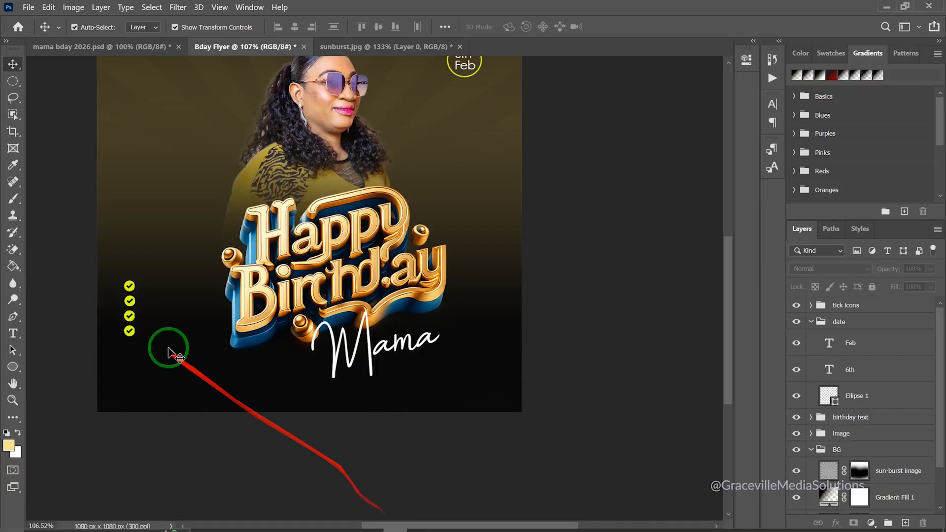
{"action": "scroll", "coordinate": [166, 343], "scroll_direction": "up", "scroll_amount": 3}
{"action": "key", "text": "t"}
{"action": "scroll", "coordinate": [123, 261], "scroll_direction": "up", "scroll_amount": 4}
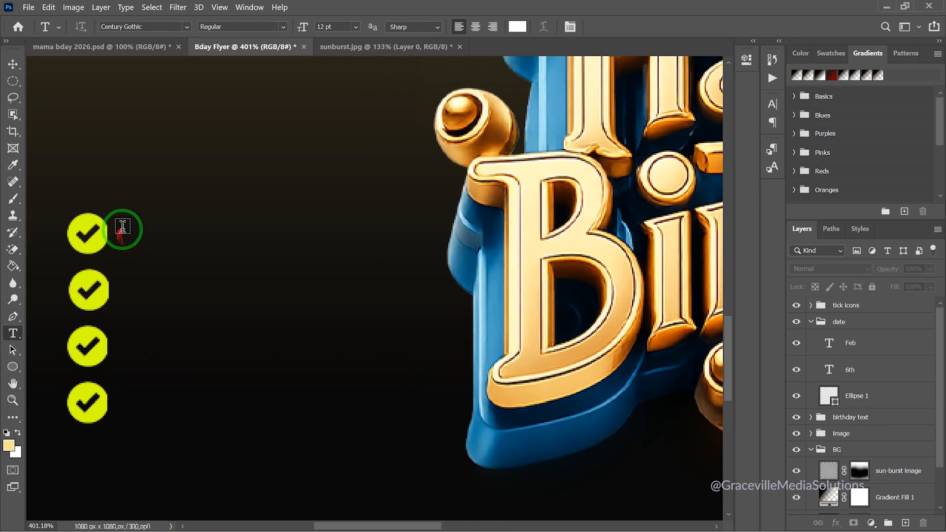
{"action": "left_click", "coordinate": [125, 229]}
{"action": "left_click_drag", "start_coordinate": [125, 230], "coordinate": [143, 232]}
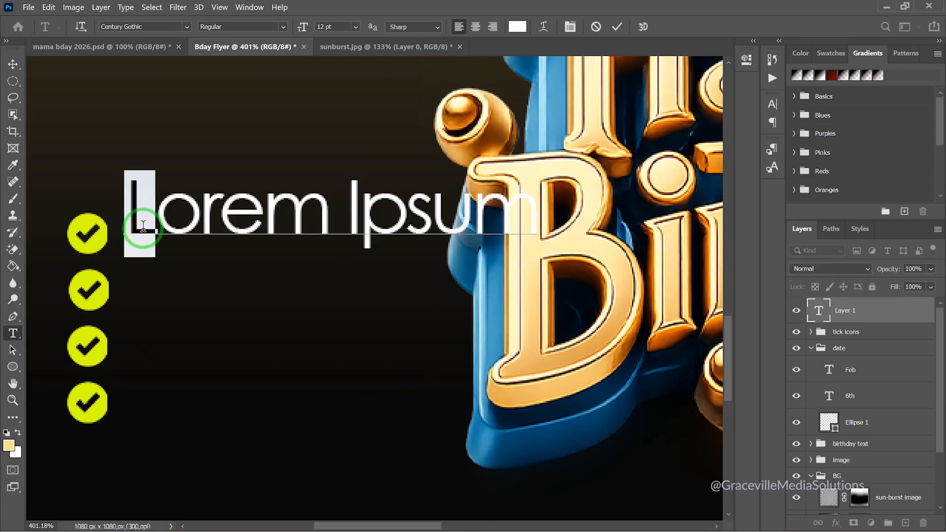
{"action": "key", "text": "ctrl+a"}
{"action": "type", "text": "A Mother"}
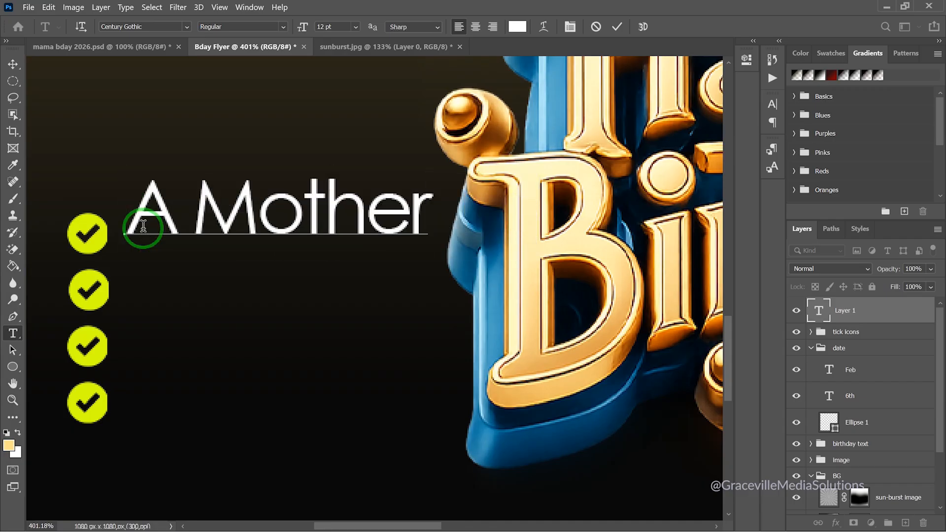
Scale the A Mother text down to about half size and commit
{"action": "left_click", "coordinate": [13, 64]}
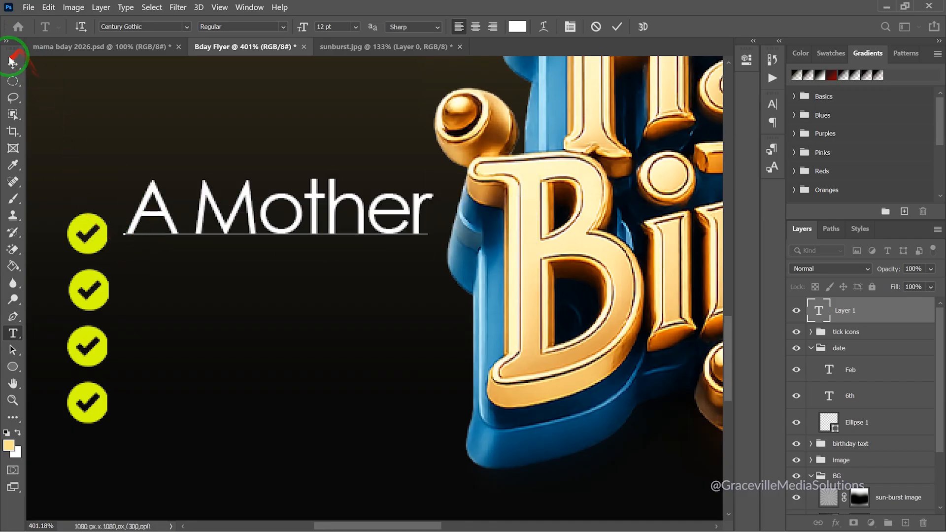
{"action": "left_click_drag", "start_coordinate": [432, 173], "coordinate": [272, 255]}
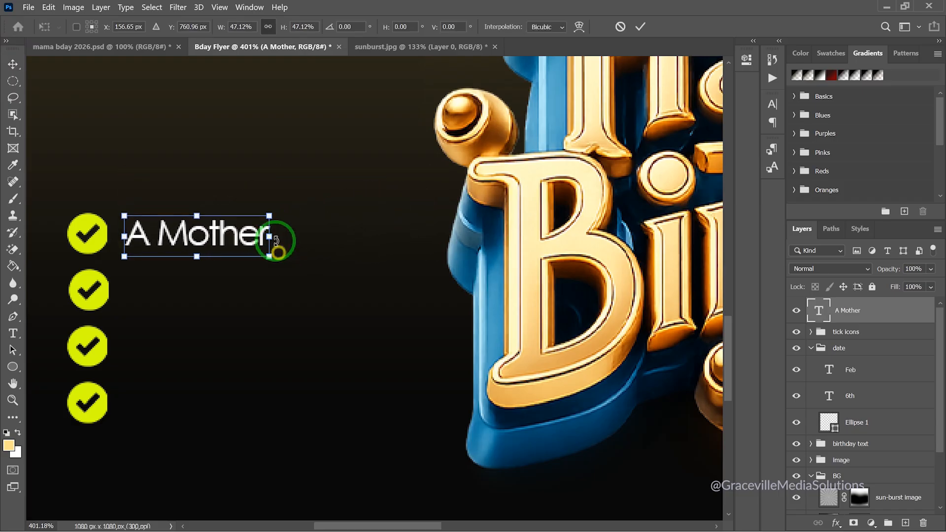
{"action": "left_click", "coordinate": [640, 26]}
{"action": "scroll", "coordinate": [167, 318], "scroll_direction": "down", "scroll_amount": 4}
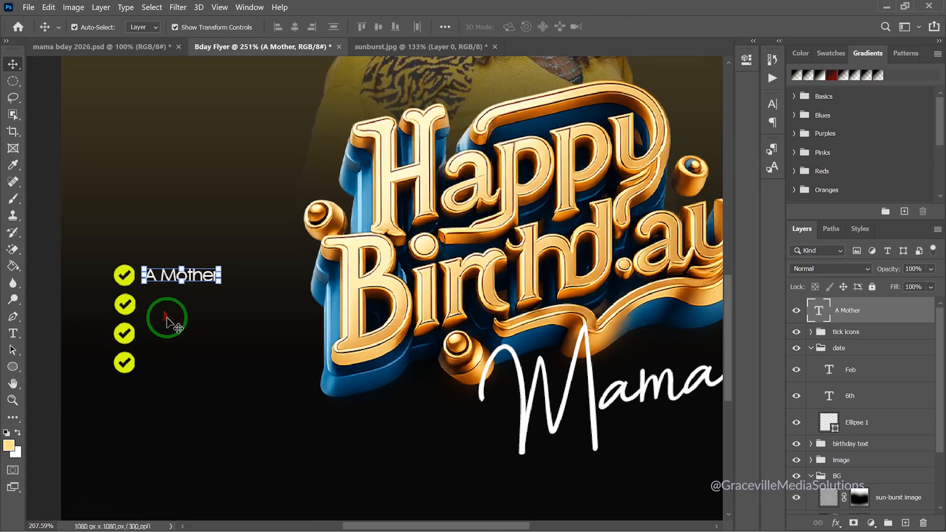
{"action": "scroll", "coordinate": [167, 318], "scroll_direction": "down", "scroll_amount": 4}
{"action": "left_click", "coordinate": [84, 270]}
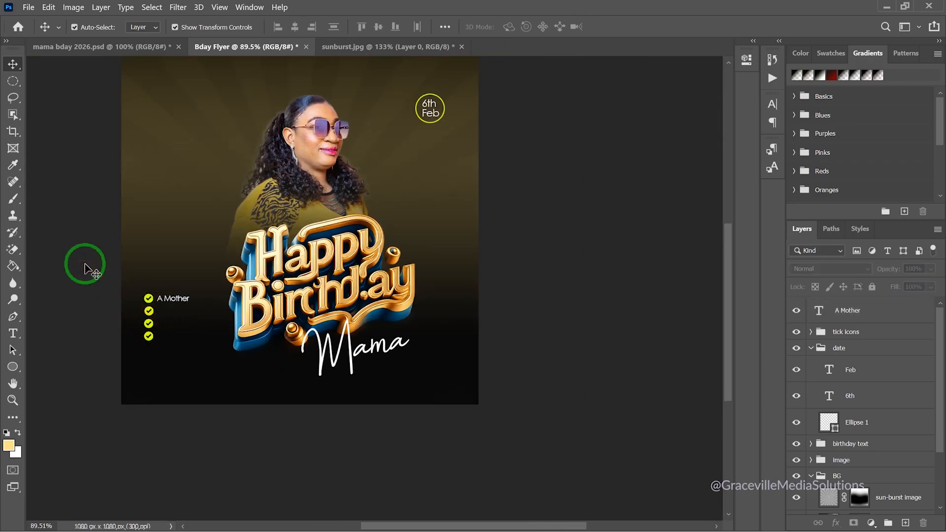
{"action": "scroll", "coordinate": [84, 269], "scroll_direction": "up", "scroll_amount": 4}
{"action": "left_click", "coordinate": [264, 338]}
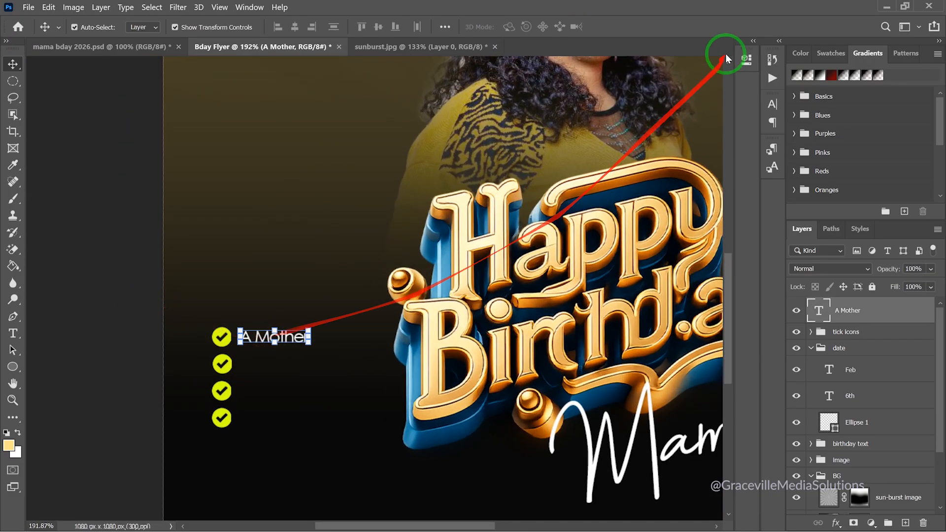
Set the A Mother text's font style to Bold in Properties
{"action": "left_click", "coordinate": [747, 60]}
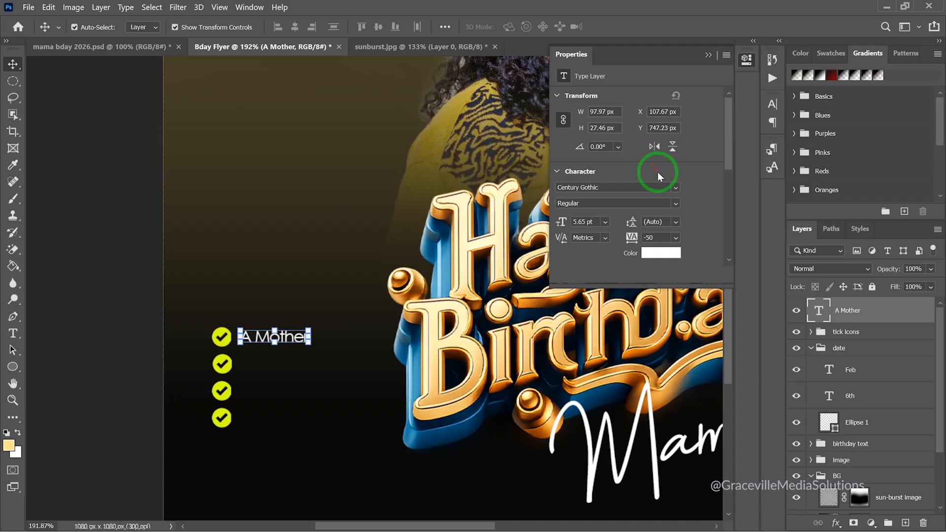
{"action": "left_click", "coordinate": [677, 205]}
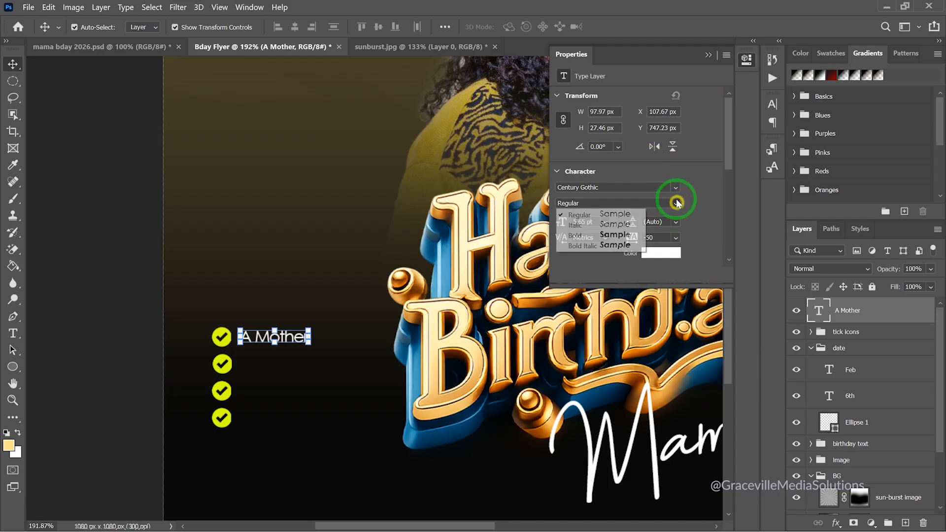
{"action": "left_click", "coordinate": [620, 235]}
{"action": "left_click", "coordinate": [106, 274]}
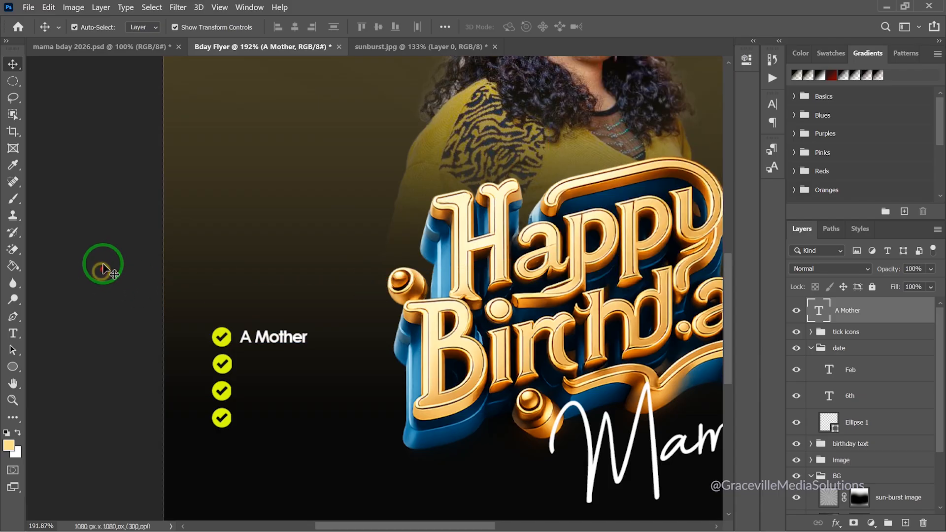
{"action": "scroll", "coordinate": [114, 293], "scroll_direction": "down", "scroll_amount": 5}
{"action": "scroll", "coordinate": [125, 321], "scroll_direction": "up", "scroll_amount": 6}
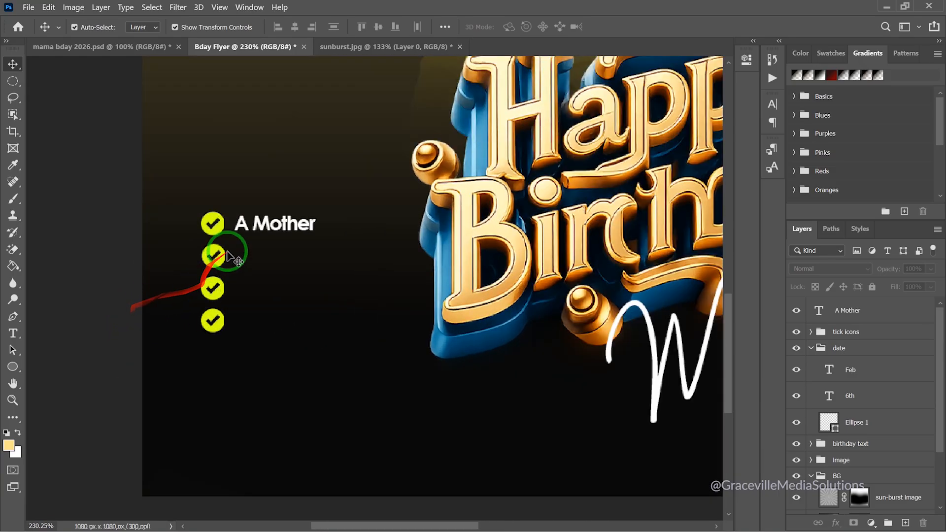
Enlarge the A Mother label to about 110% and commit
{"action": "left_click", "coordinate": [253, 222]}
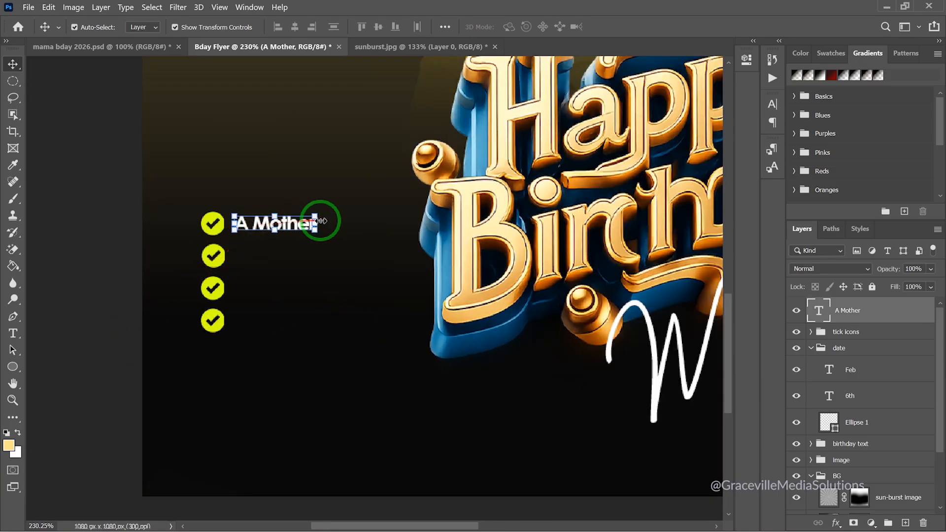
{"action": "mouse_move", "coordinate": [318, 216]}
{"action": "left_mouse_down"}
{"action": "mouse_move", "coordinate": [336, 207]}
{"action": "mouse_move", "coordinate": [326, 226]}
{"action": "left_mouse_up"}
{"action": "left_click", "coordinate": [640, 27]}
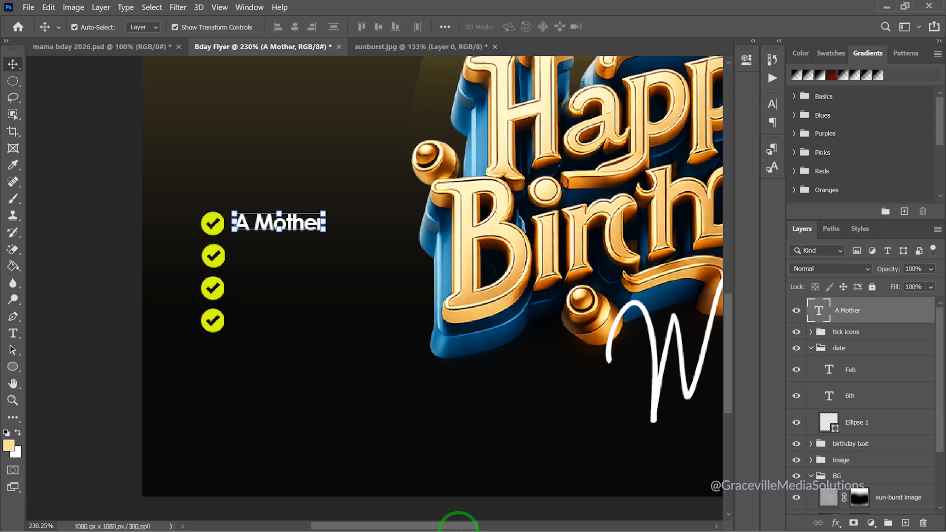
{"action": "left_click", "coordinate": [418, 522]}
Duplicate A Mother beside the second tick and change it to 'A Mentor'
{"action": "left_click", "coordinate": [467, 521]}
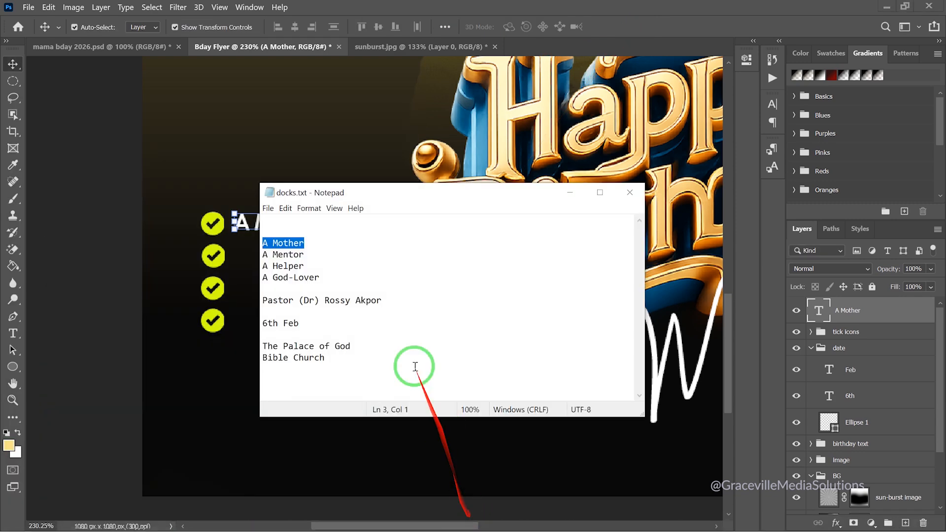
{"action": "left_click_drag", "start_coordinate": [306, 254], "coordinate": [261, 254]}
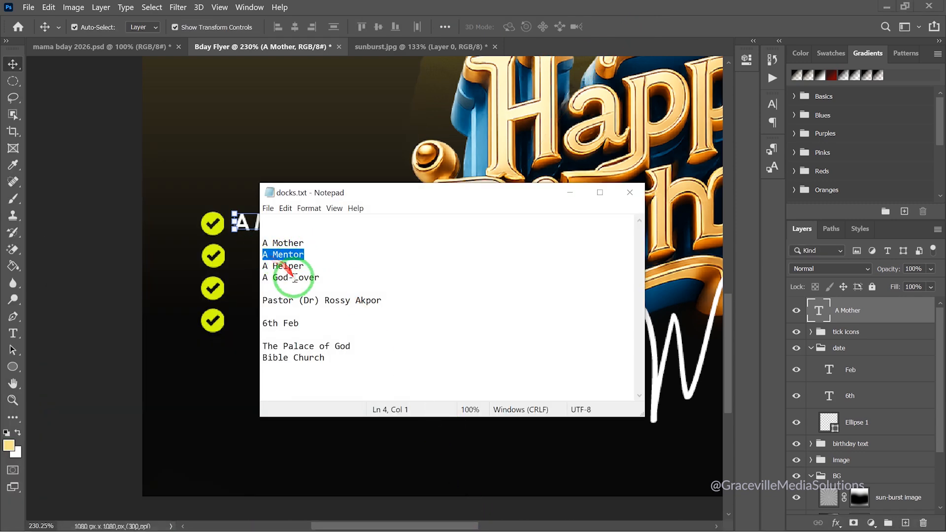
{"action": "left_click", "coordinate": [159, 345]}
{"action": "scroll", "coordinate": [301, 174], "scroll_direction": "up", "scroll_amount": 3}
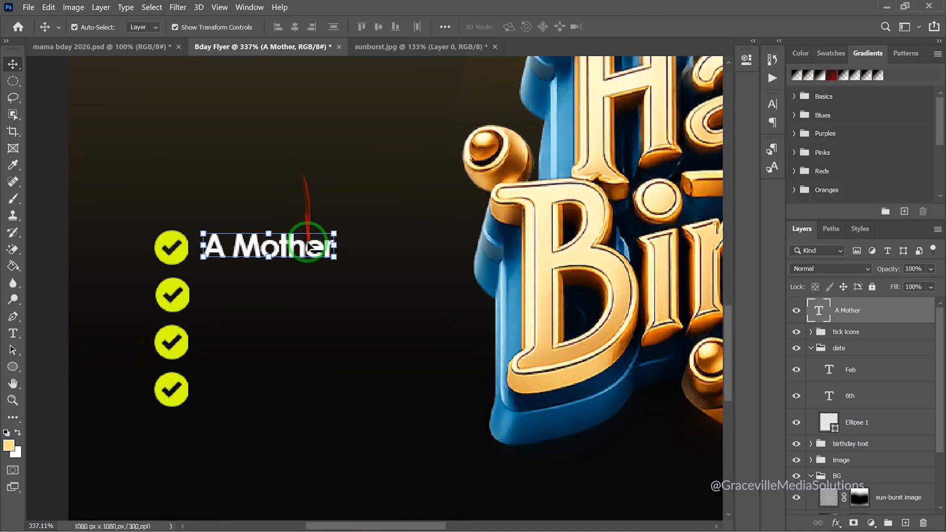
{"action": "left_click_drag", "start_coordinate": [304, 251], "coordinate": [306, 297]}
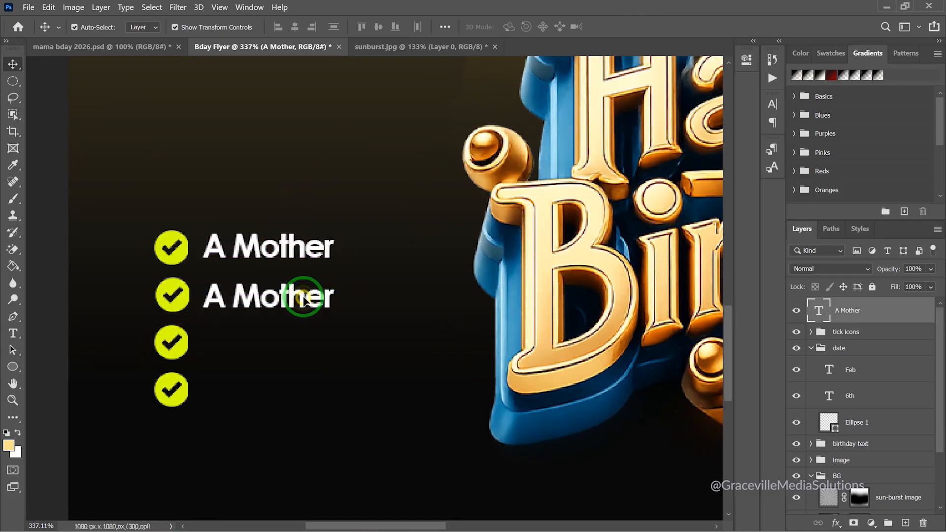
{"action": "double_click", "coordinate": [304, 290]}
{"action": "type", "text": "Mentor"}
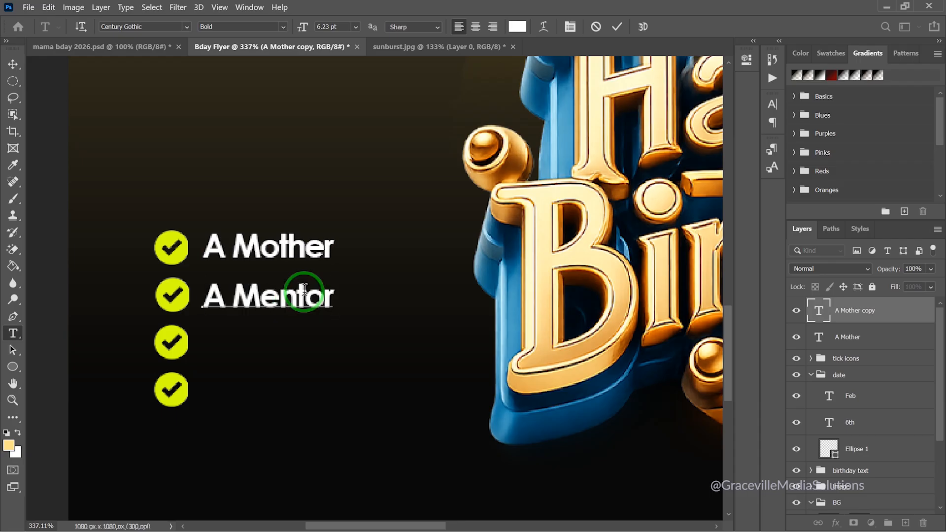
{"action": "left_click", "coordinate": [617, 26]}
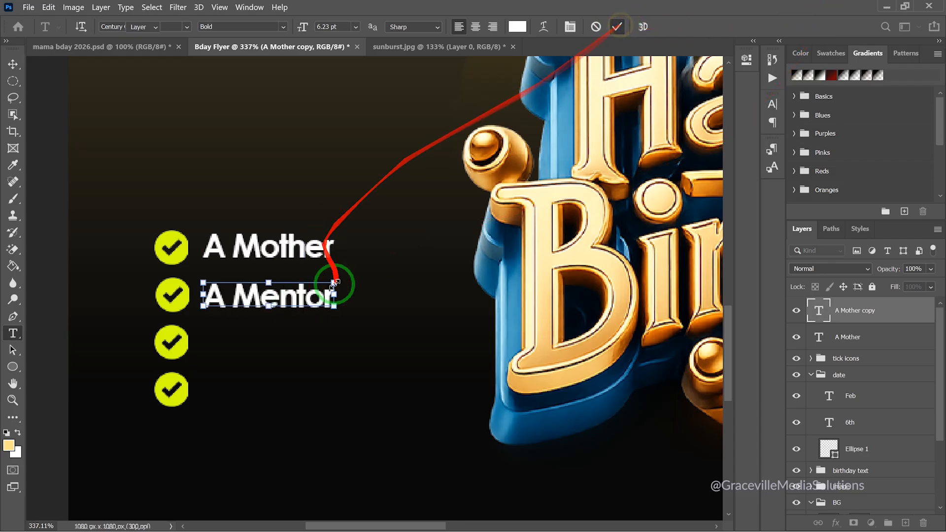
Duplicate A Mentor beside the third tick and change it to 'A Helper'
{"action": "key", "text": "v"}
{"action": "left_click_drag", "start_coordinate": [325, 300], "coordinate": [330, 396]}
{"action": "double_click", "coordinate": [313, 344]}
{"action": "left_click_drag", "start_coordinate": [240, 348], "coordinate": [332, 349]}
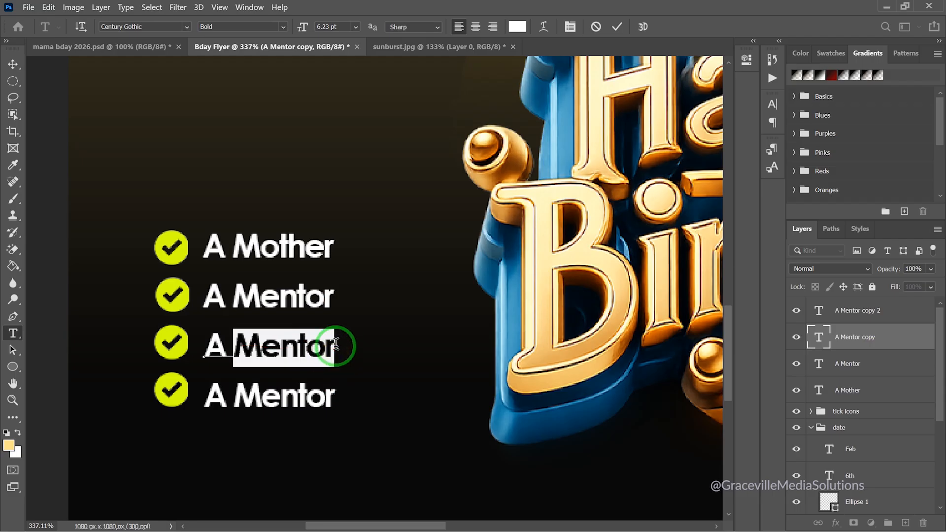
{"action": "type", "text": "Helpe"}
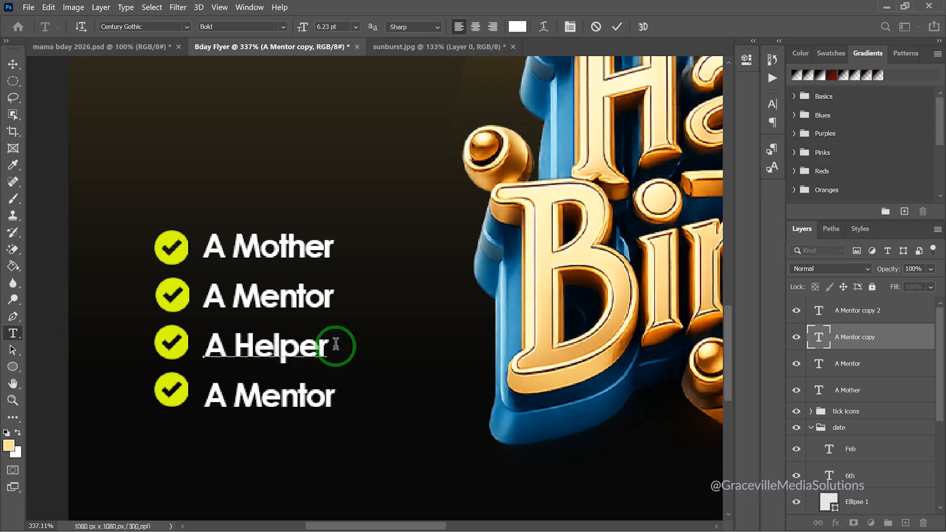
{"action": "left_click", "coordinate": [614, 28]}
{"action": "key", "text": "super"}
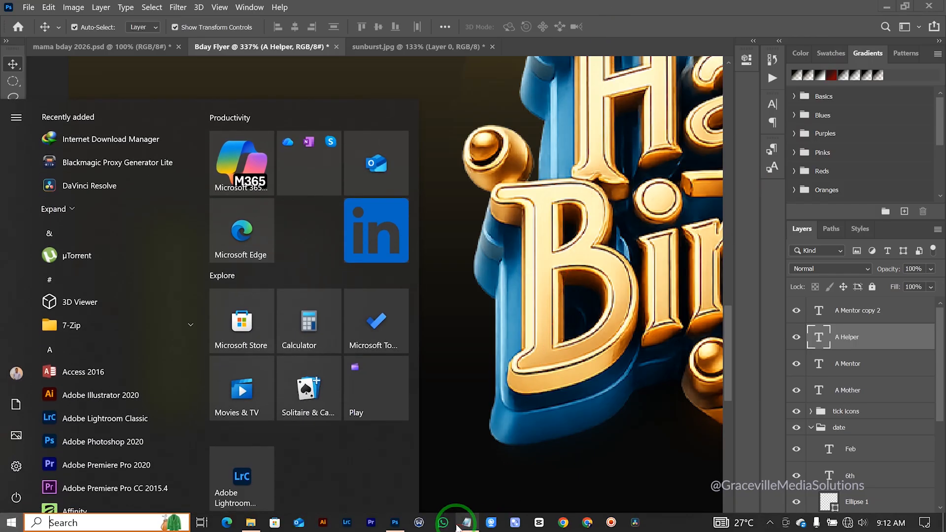
Copy the 'A God-Lover' line from docks.txt and minimize Notepad
{"action": "left_click", "coordinate": [385, 526]}
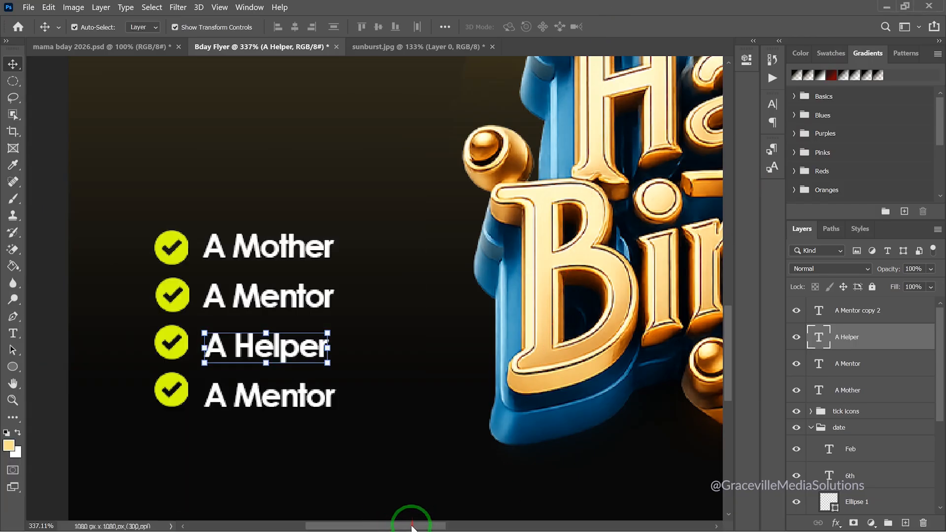
{"action": "key", "text": "super"}
{"action": "key", "text": "super"}
{"action": "key", "text": "super"}
{"action": "left_click", "coordinate": [460, 524]}
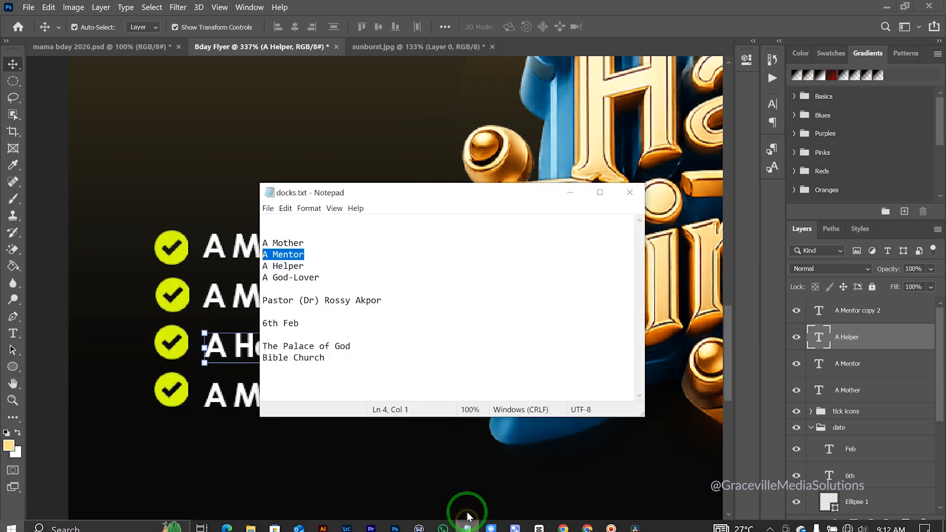
{"action": "left_click_drag", "start_coordinate": [321, 277], "coordinate": [272, 267]}
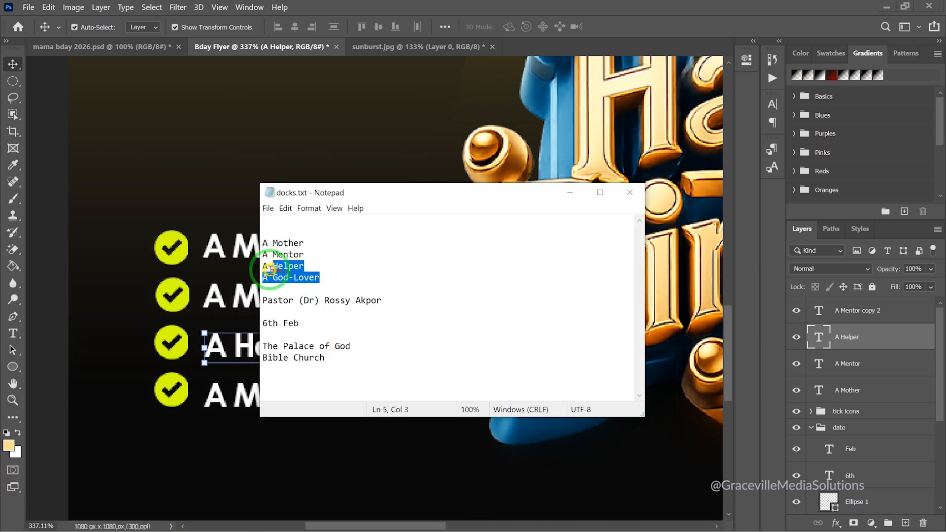
{"action": "right_click", "coordinate": [280, 280]}
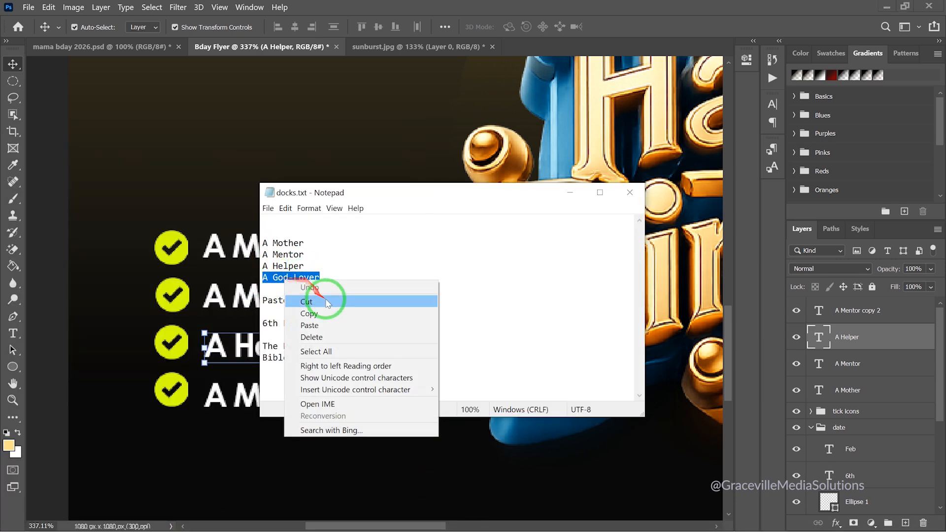
{"action": "left_click", "coordinate": [308, 310]}
{"action": "left_click", "coordinate": [570, 192]}
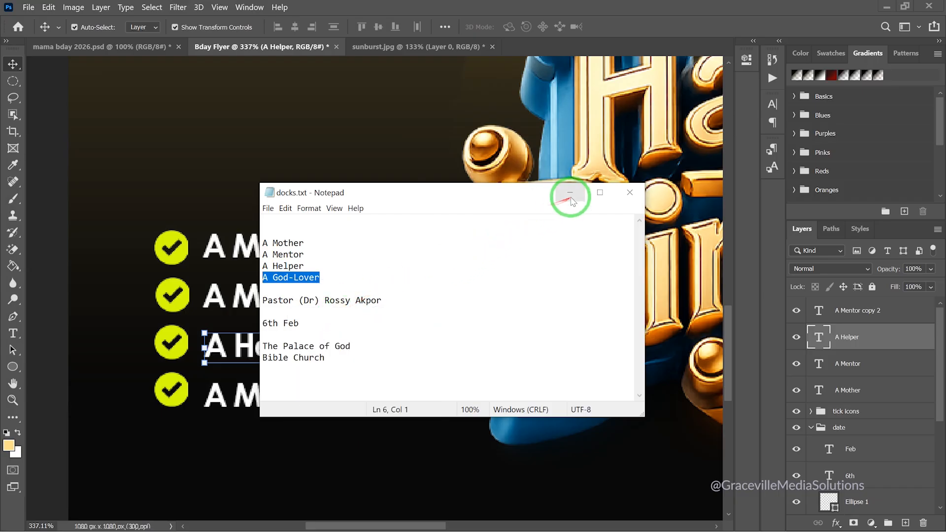
{"action": "scroll", "coordinate": [297, 384], "scroll_direction": "up", "scroll_amount": 3}
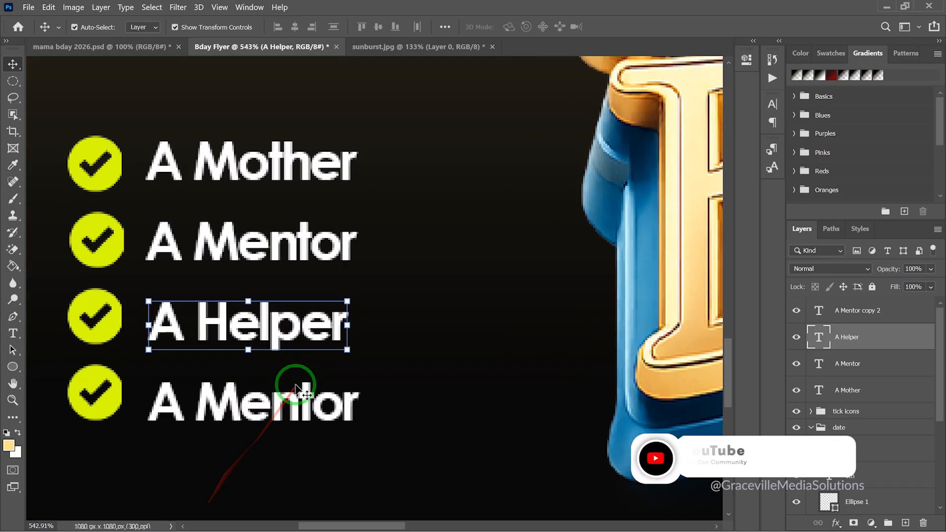
Replace the bottom 'A Mentor' label with the pasted 'A God-Lover'
{"action": "left_click_drag", "start_coordinate": [258, 407], "coordinate": [257, 409]}
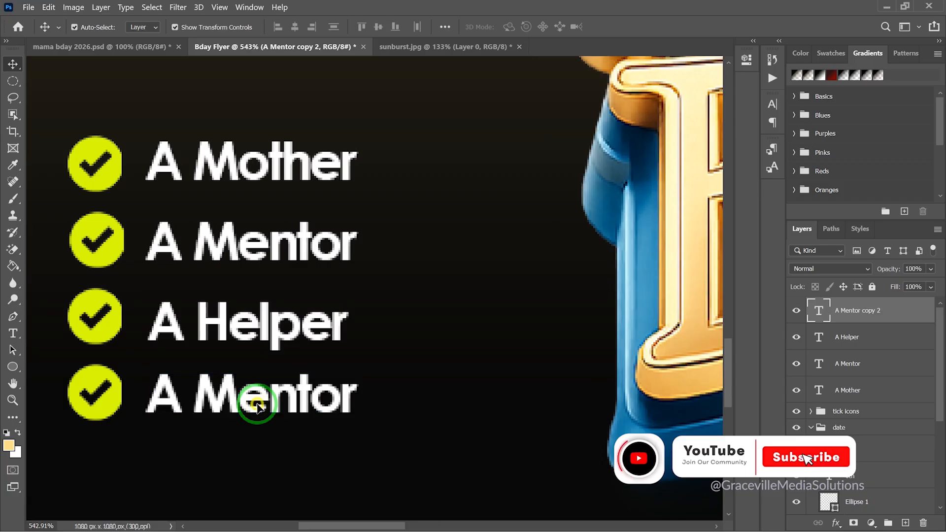
{"action": "double_click", "coordinate": [257, 402]}
{"action": "key", "text": "ctrl+v"}
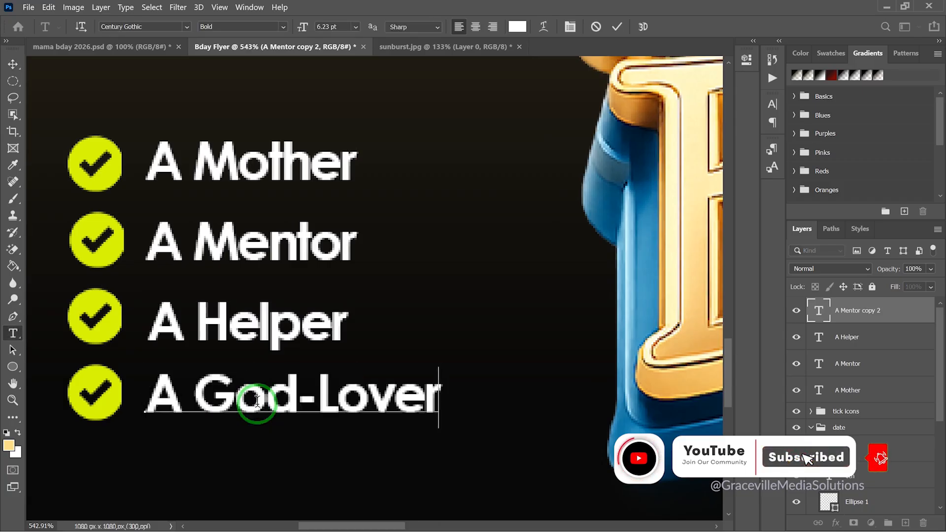
{"action": "left_click", "coordinate": [617, 26]}
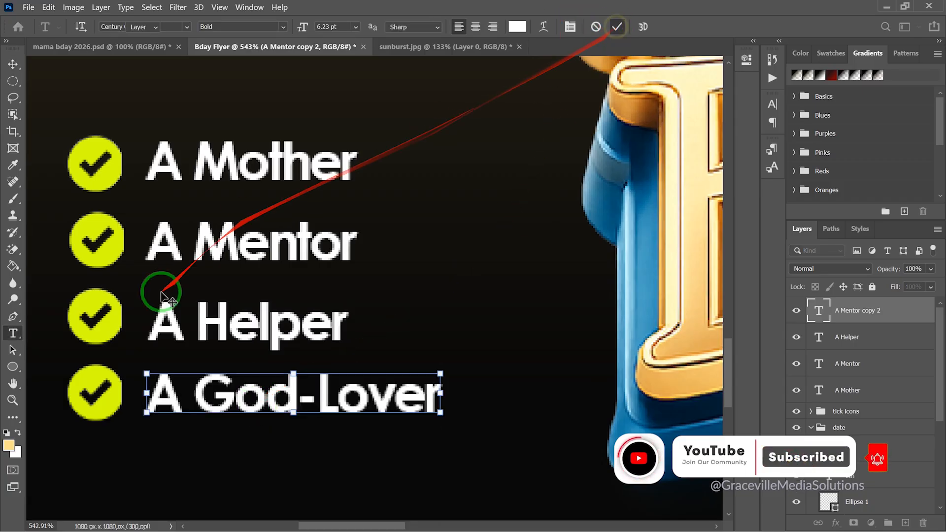
{"action": "key", "text": "v"}
{"action": "scroll", "coordinate": [177, 264], "scroll_direction": "down", "scroll_amount": 3}
{"action": "scroll", "coordinate": [176, 263], "scroll_direction": "down", "scroll_amount": 5}
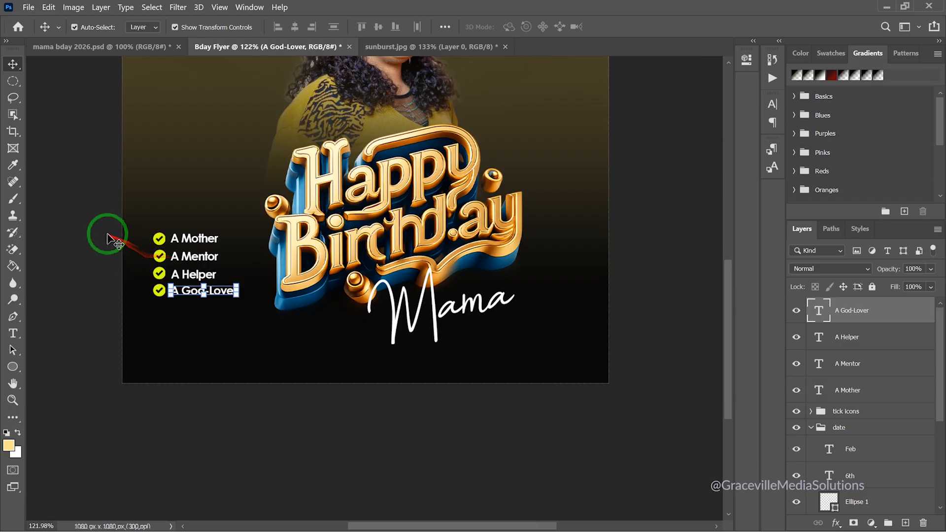
{"action": "left_click", "coordinate": [106, 235]}
Nudge A Helper into line with the list and bring the whole flyer into view
{"action": "scroll", "coordinate": [107, 236], "scroll_direction": "down", "scroll_amount": 2}
{"action": "scroll", "coordinate": [108, 229], "scroll_direction": "up", "scroll_amount": 4}
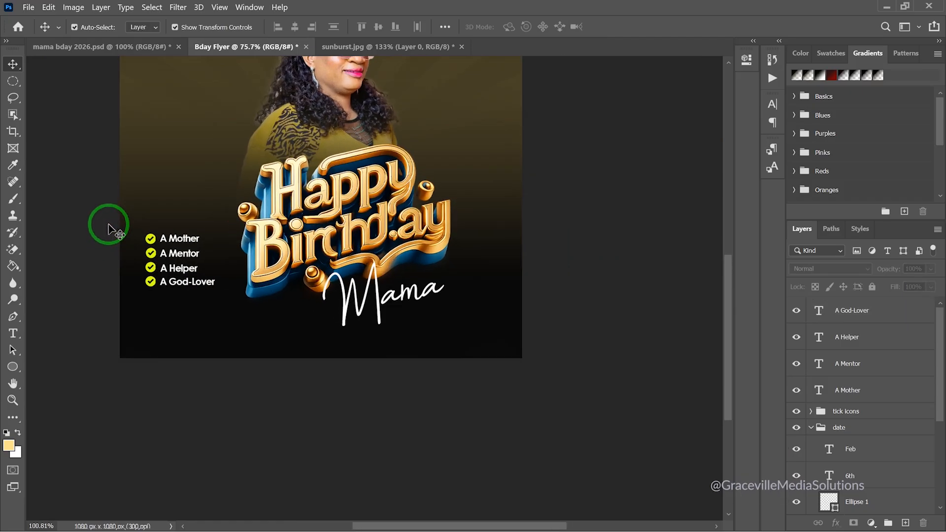
{"action": "left_click_drag", "start_coordinate": [253, 296], "coordinate": [247, 300]}
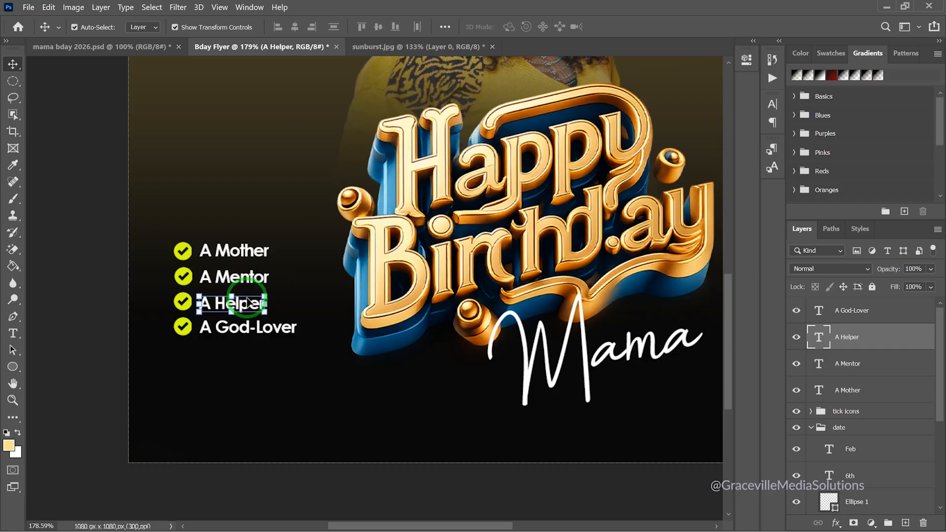
{"action": "left_click", "coordinate": [120, 269]}
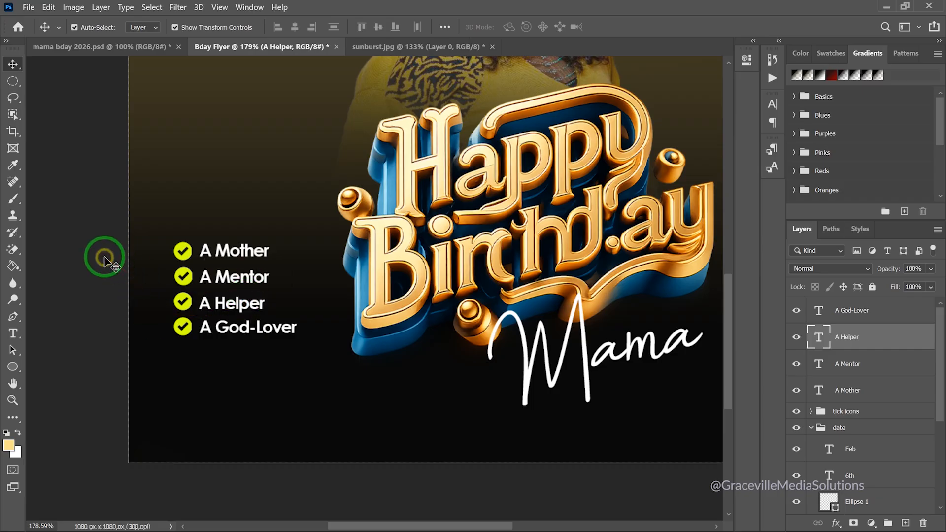
{"action": "scroll", "coordinate": [115, 264], "scroll_direction": "down", "scroll_amount": 5}
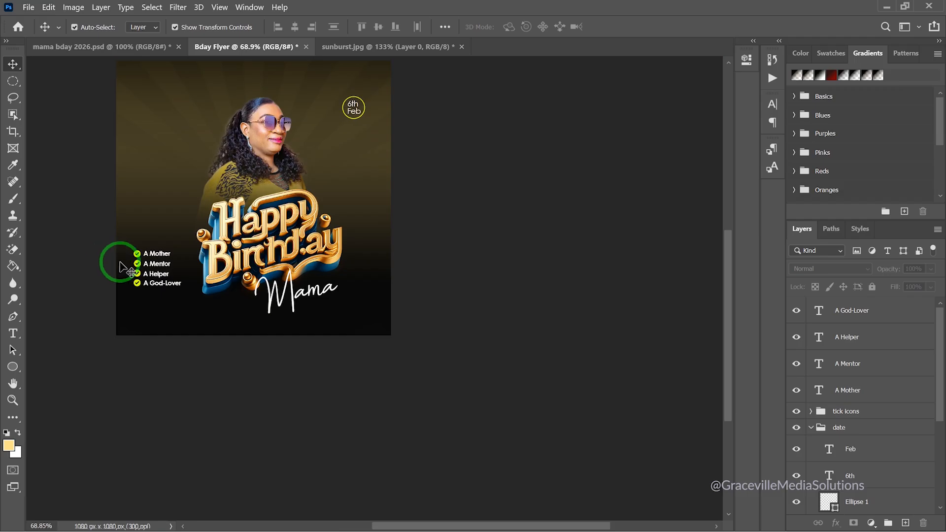
{"action": "scroll", "coordinate": [116, 301], "scroll_direction": "up", "scroll_amount": 3}
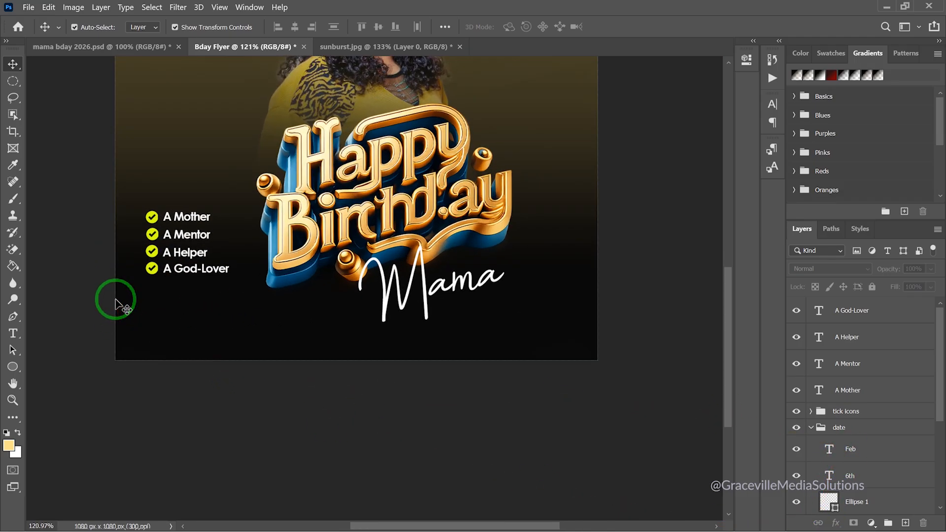
{"action": "left_click_drag", "start_coordinate": [150, 297], "coordinate": [219, 364]}
{"action": "scroll", "coordinate": [226, 312], "scroll_direction": "down", "scroll_amount": 2}
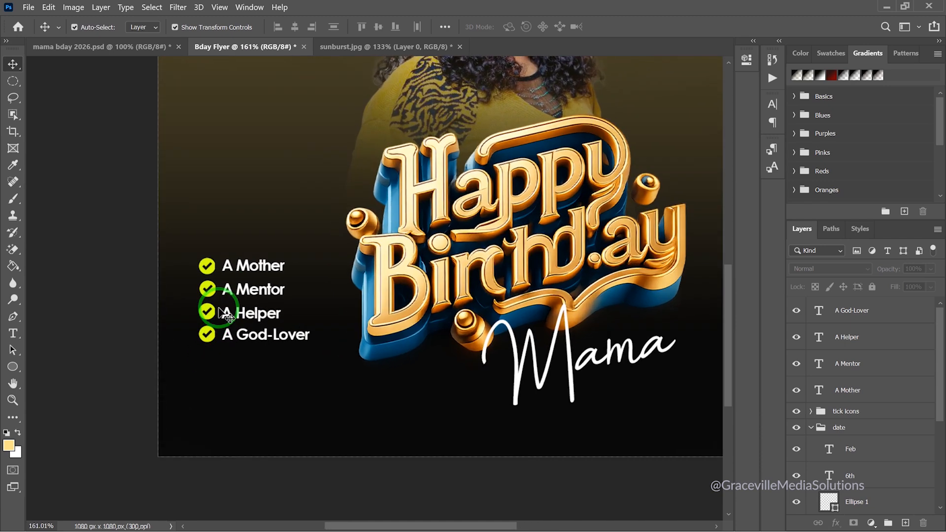
{"action": "scroll", "coordinate": [226, 299], "scroll_direction": "down", "scroll_amount": 2}
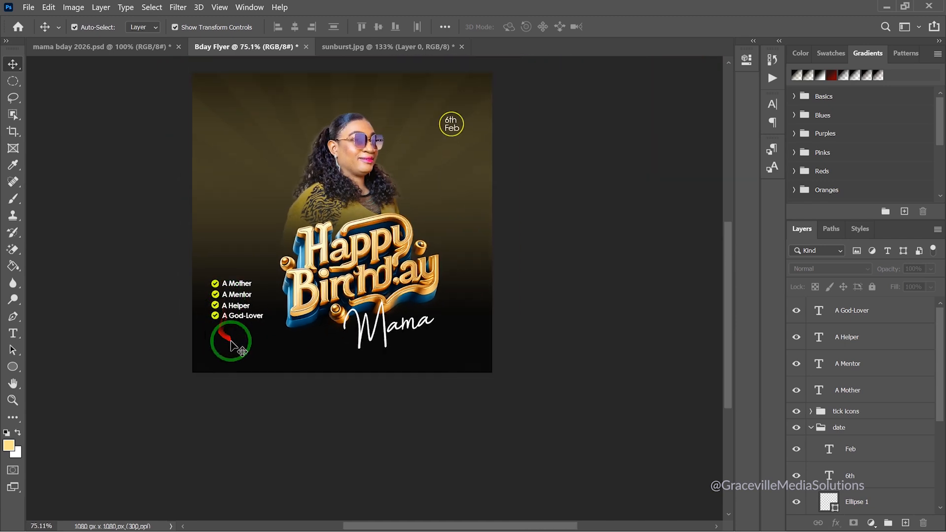
{"action": "left_click_drag", "start_coordinate": [239, 349], "coordinate": [262, 378]}
{"action": "scroll", "coordinate": [263, 365], "scroll_direction": "up", "scroll_amount": 2}
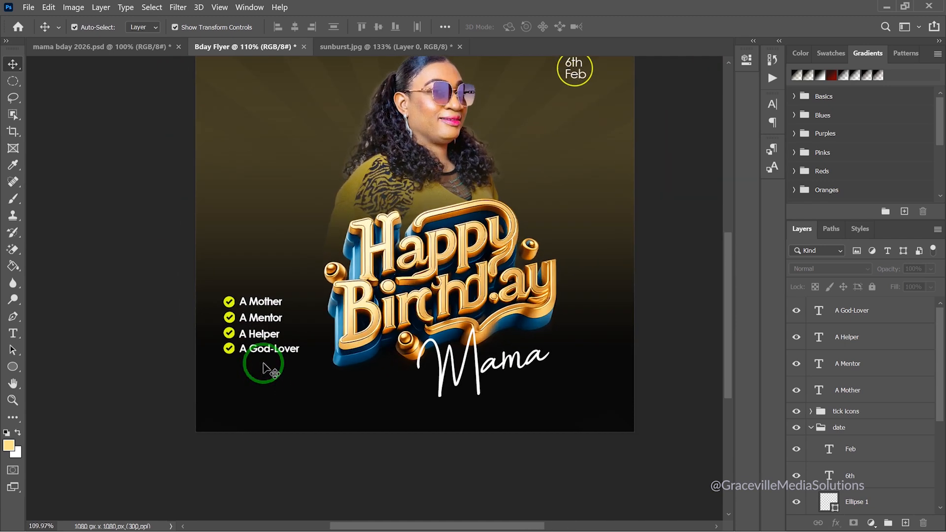
Select the four list text layers, A Mother through A God-Lover, and group them with Ctrl+G
{"action": "left_click", "coordinate": [844, 411]}
{"action": "left_click", "coordinate": [853, 392]}
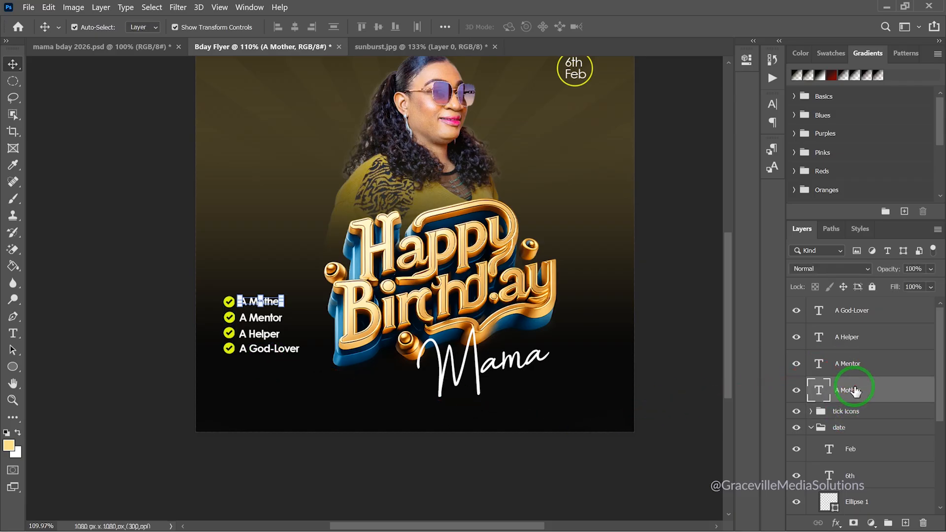
{"action": "left_click", "coordinate": [855, 319], "text": "shift"}
{"action": "key", "text": "ctrl+g"}
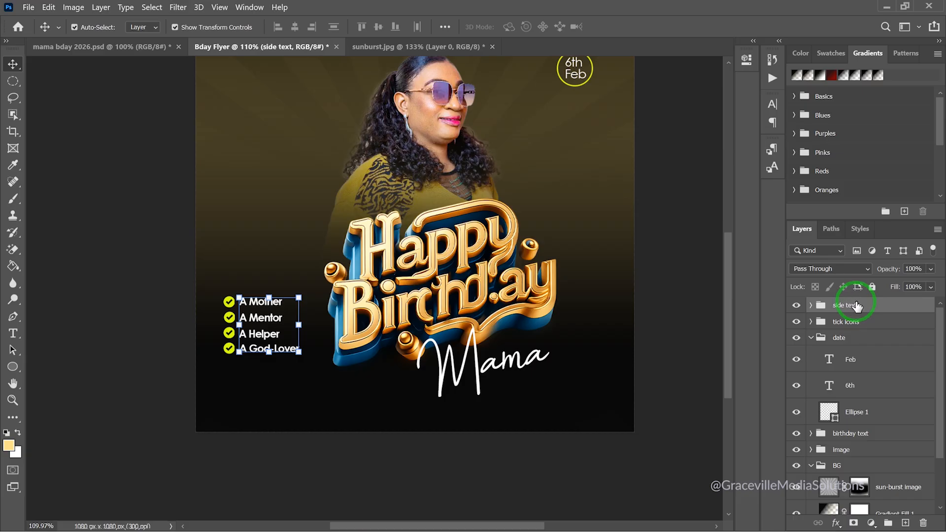
Deselect the side text group and collapse the date group in the Layers panel
{"action": "left_click", "coordinate": [110, 265]}
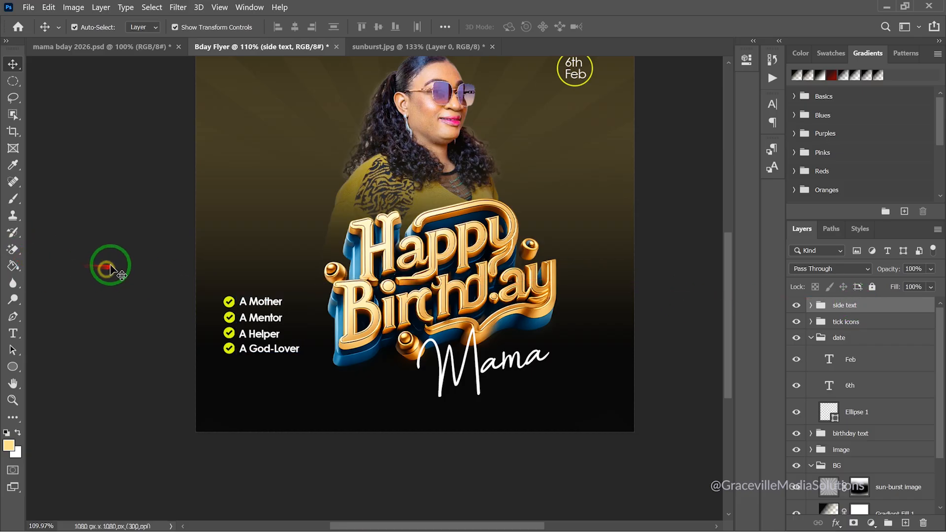
{"action": "scroll", "coordinate": [120, 253], "scroll_direction": "down", "scroll_amount": 1}
{"action": "scroll", "coordinate": [120, 254], "scroll_direction": "down", "scroll_amount": 2}
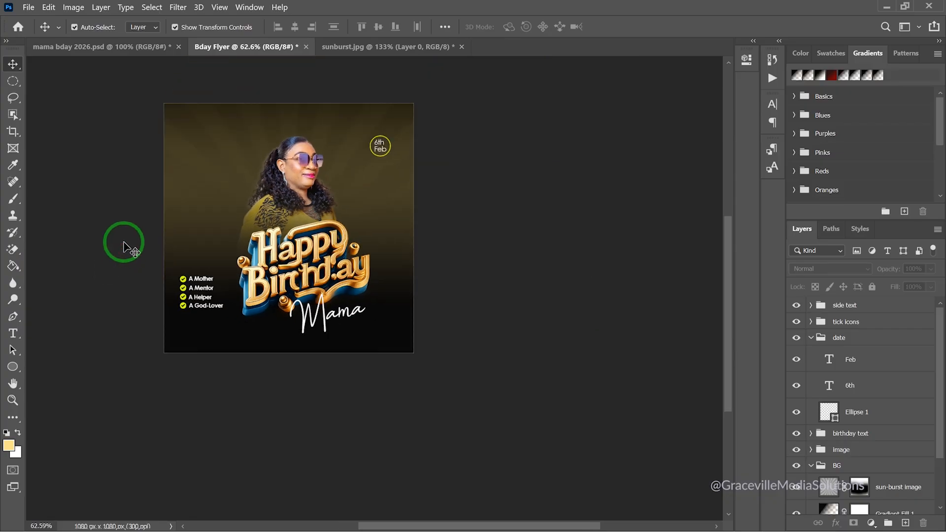
{"action": "left_click_drag", "start_coordinate": [219, 273], "coordinate": [353, 334]}
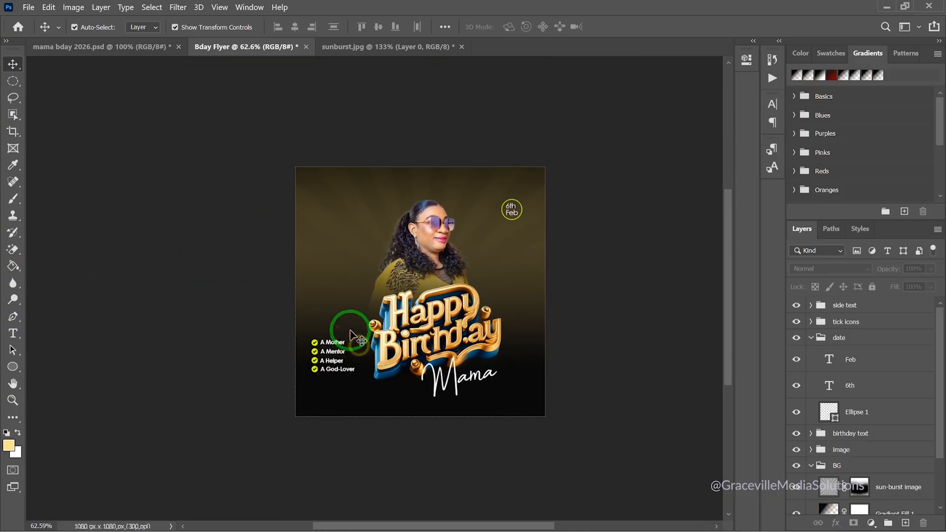
{"action": "scroll", "coordinate": [340, 314], "scroll_direction": "up", "scroll_amount": 2}
{"action": "scroll", "coordinate": [340, 314], "scroll_direction": "up", "scroll_amount": 1}
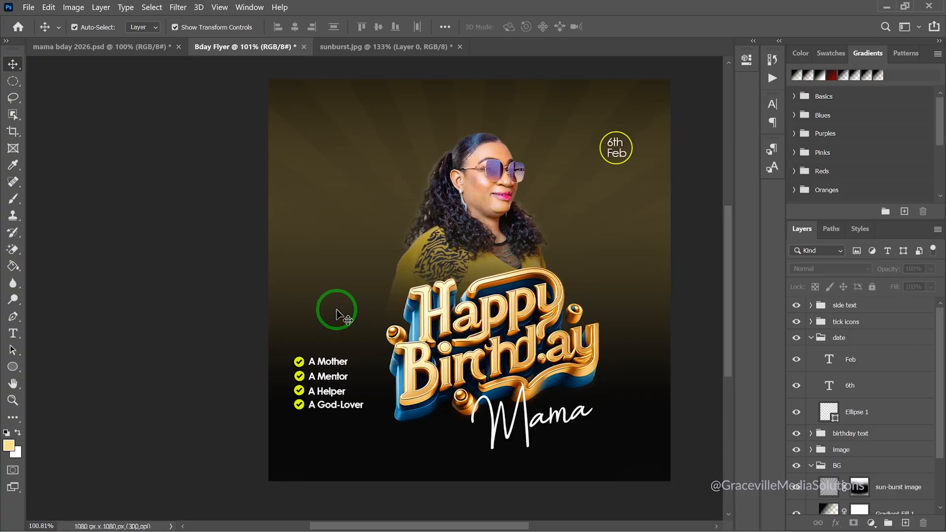
{"action": "left_click", "coordinate": [810, 338]}
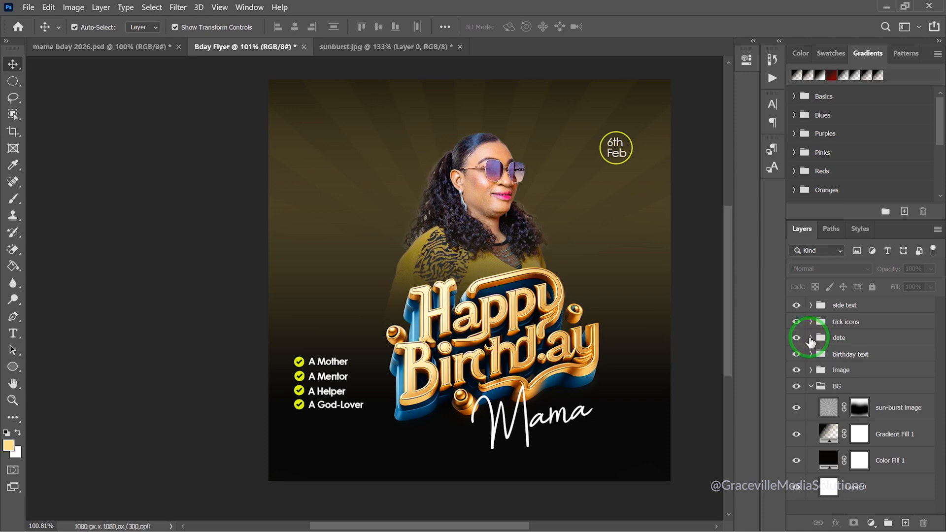
{"action": "left_click_drag", "start_coordinate": [530, 309], "coordinate": [389, 316]}
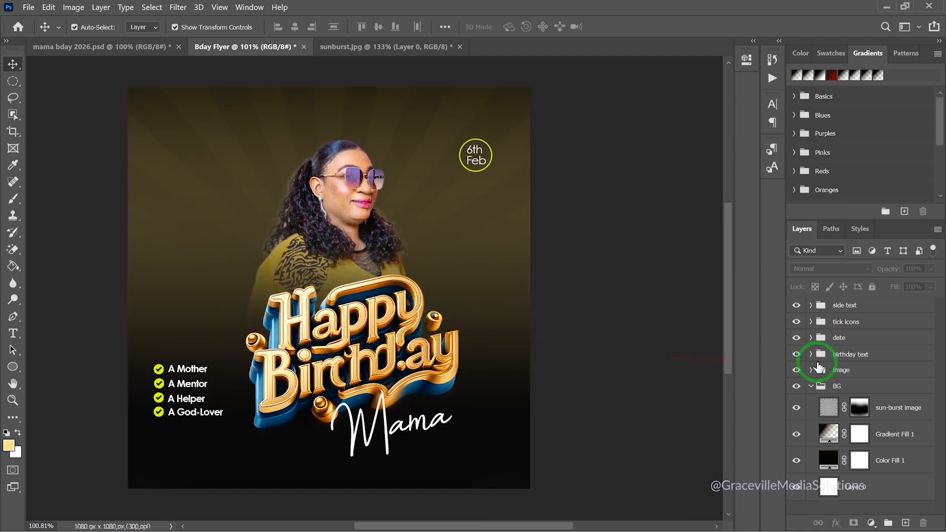
Nudge the birthday text and image groups together three arrow-key steps to the left
{"action": "left_click", "coordinate": [851, 356]}
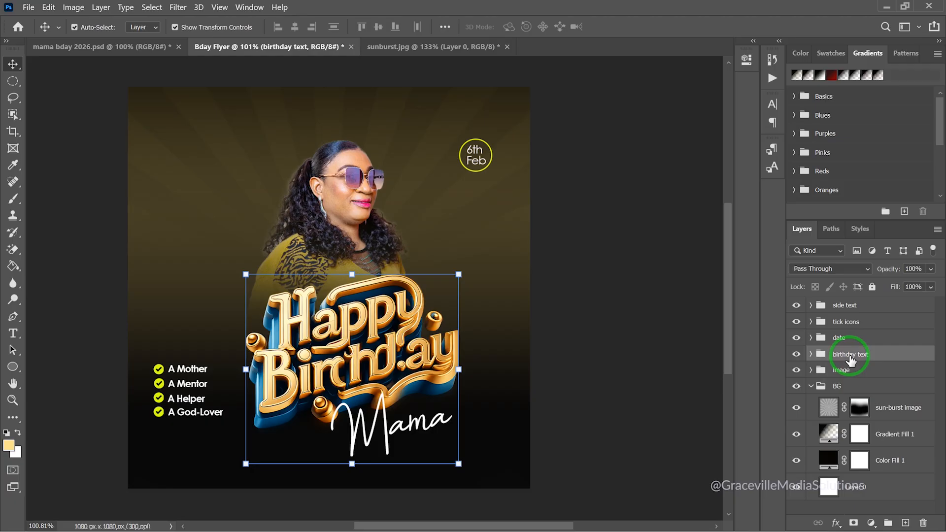
{"action": "left_click", "coordinate": [851, 371], "text": "ctrl"}
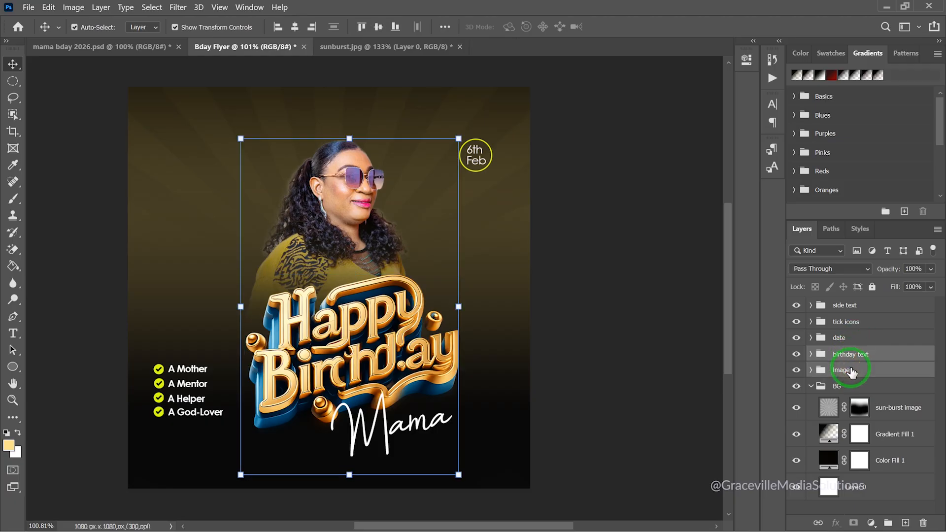
{"action": "key", "text": "Left"}
{"action": "key", "text": "Left"}
{"action": "key", "text": "Left"}
{"action": "key", "text": "Left"}
{"action": "key", "text": "Left"}
{"action": "key", "text": "Left"}
{"action": "key", "text": "Left"}
{"action": "key", "text": "Left"}
{"action": "key", "text": "Left"}
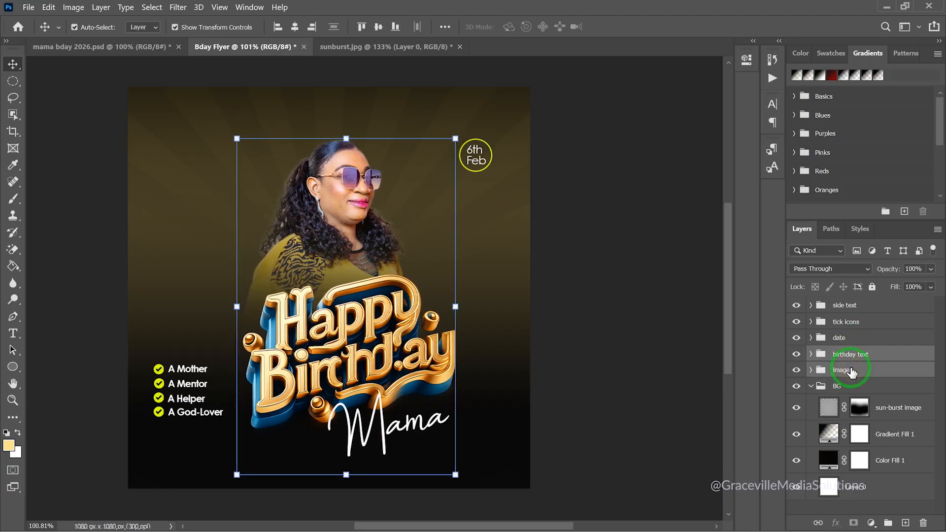
{"action": "key", "text": "Left"}
{"action": "key", "text": "Left"}
{"action": "key", "text": "Left"}
{"action": "key", "text": "Left"}
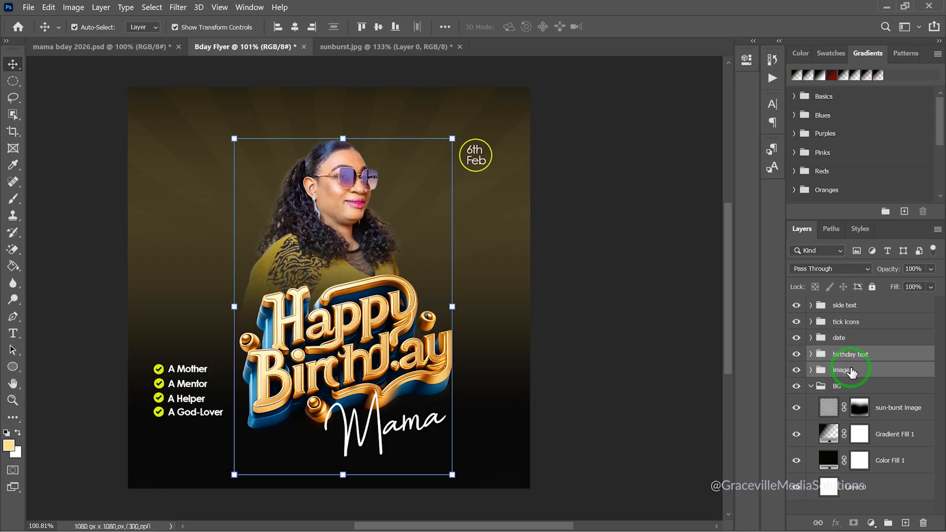
{"action": "key", "text": "Left"}
{"action": "key", "text": "Left"}
{"action": "key", "text": "Left"}
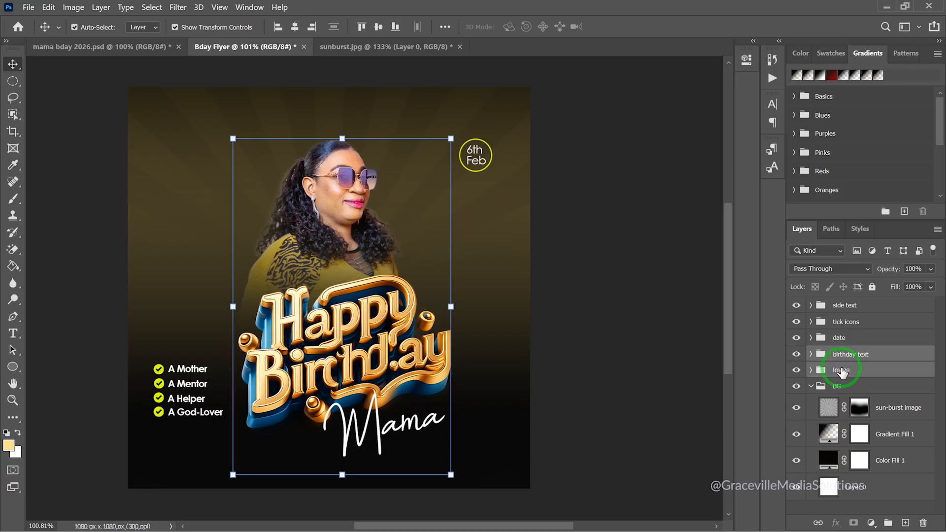
{"action": "left_click", "coordinate": [628, 307]}
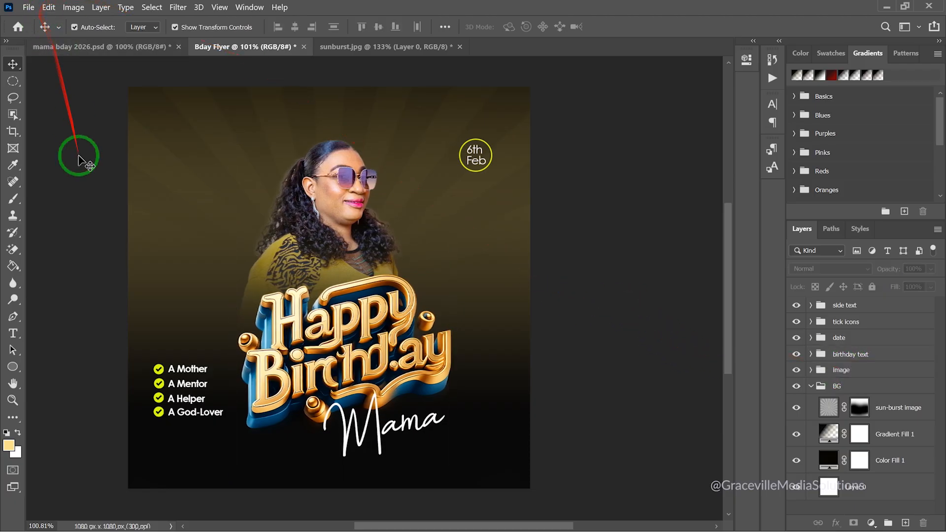
Open arrow.png from the Desktop's Mama-Bday folder with Adobe Photoshop 2020
{"action": "key", "text": "super"}
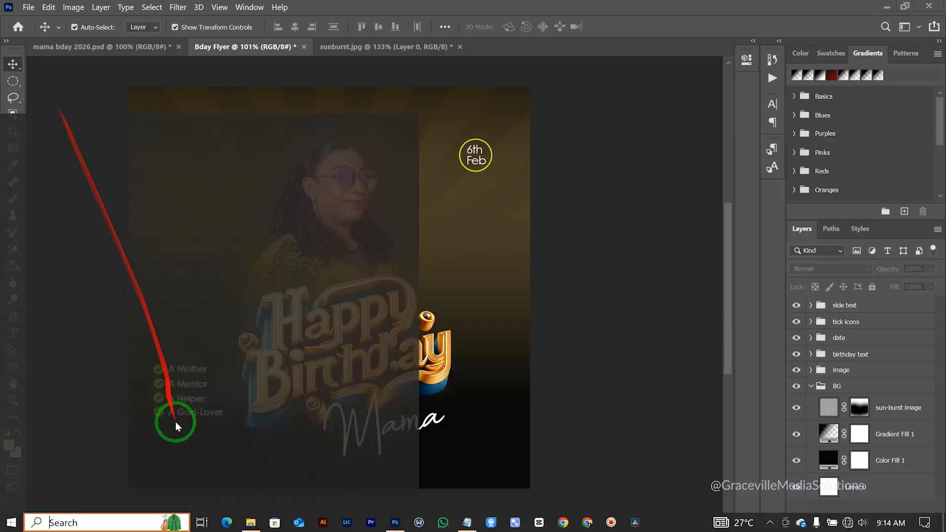
{"action": "left_click", "coordinate": [251, 523]}
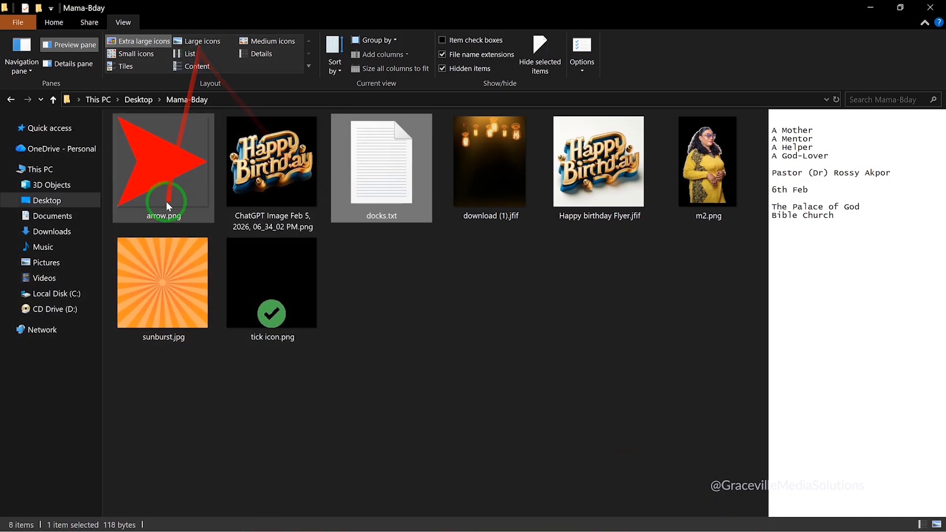
{"action": "left_click", "coordinate": [164, 174]}
{"action": "right_click", "coordinate": [163, 176]}
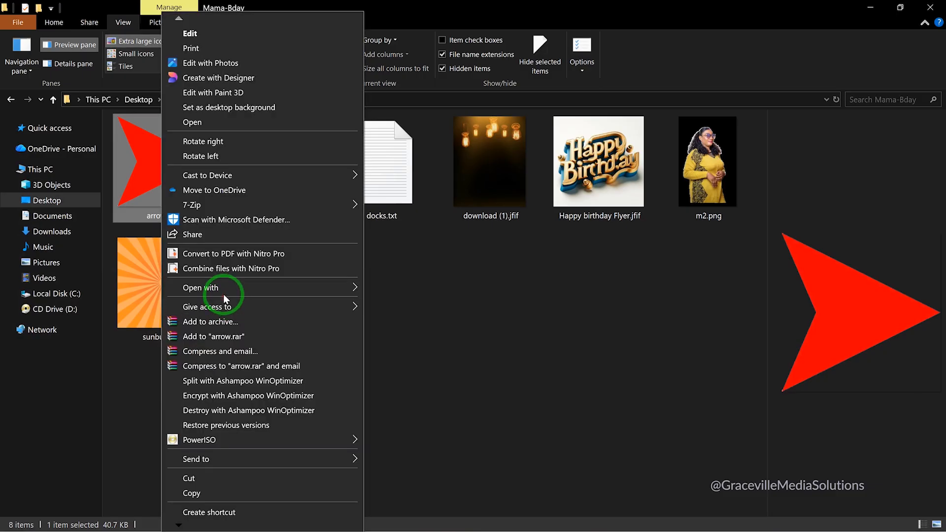
{"action": "mouse_move", "coordinate": [323, 296]}
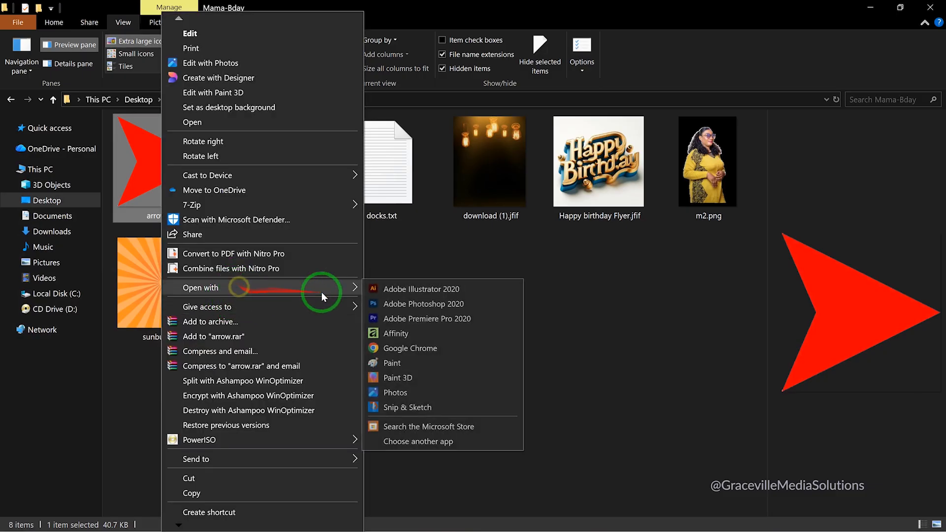
{"action": "left_click", "coordinate": [393, 304]}
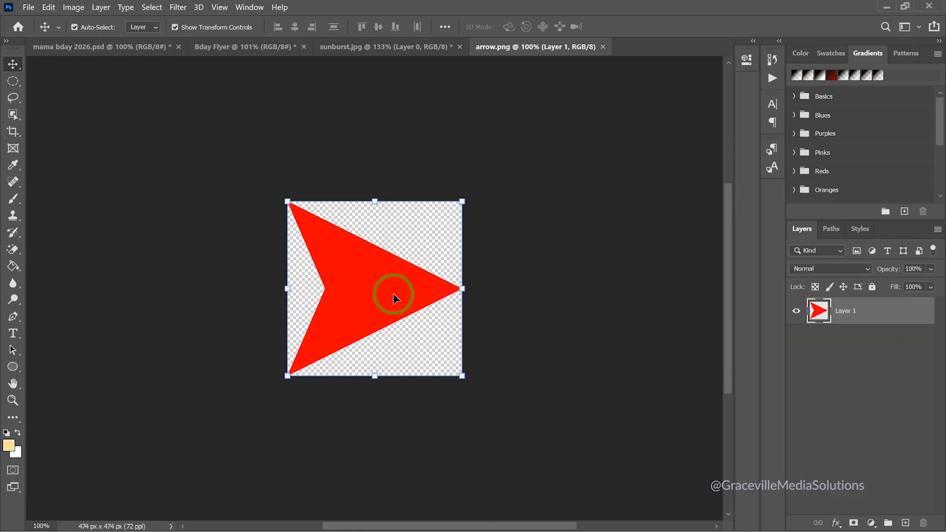
Drag the arrow onto the Bday Flyer and shrink it to about 172×171 px below the 6th Feb badge
{"action": "left_click_drag", "start_coordinate": [369, 281], "coordinate": [248, 48]}
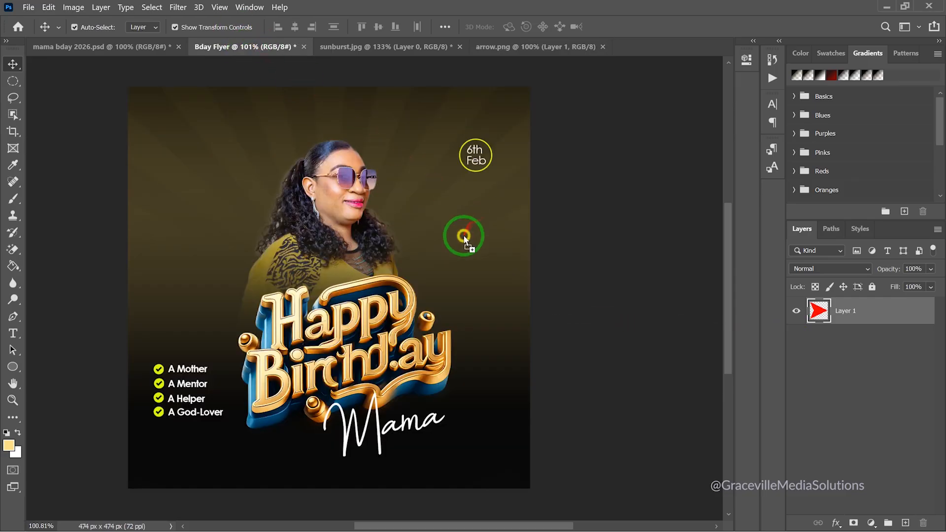
{"action": "left_click_drag", "start_coordinate": [463, 235], "coordinate": [468, 232]}
{"action": "left_click_drag", "start_coordinate": [520, 179], "coordinate": [430, 247]}
{"action": "left_click_drag", "start_coordinate": [413, 291], "coordinate": [457, 228]}
{"action": "left_click", "coordinate": [643, 28]}
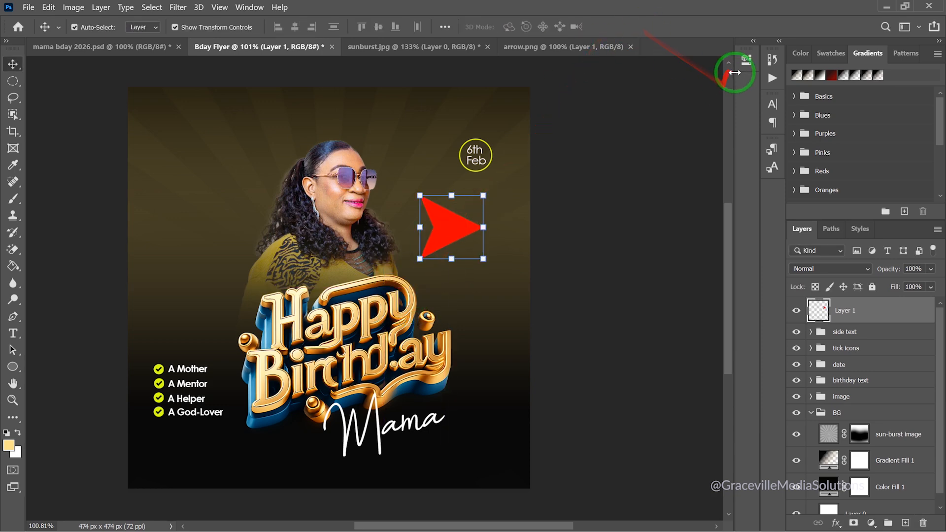
{"action": "left_click", "coordinate": [744, 62]}
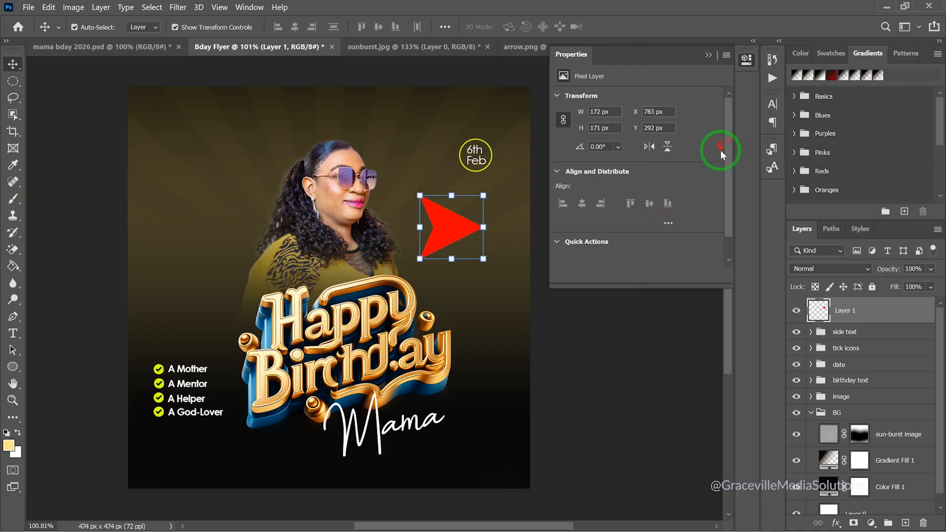
Apply a yellow Color Overlay layer style to the arrow's Layer 1
{"action": "right_click", "coordinate": [854, 313]}
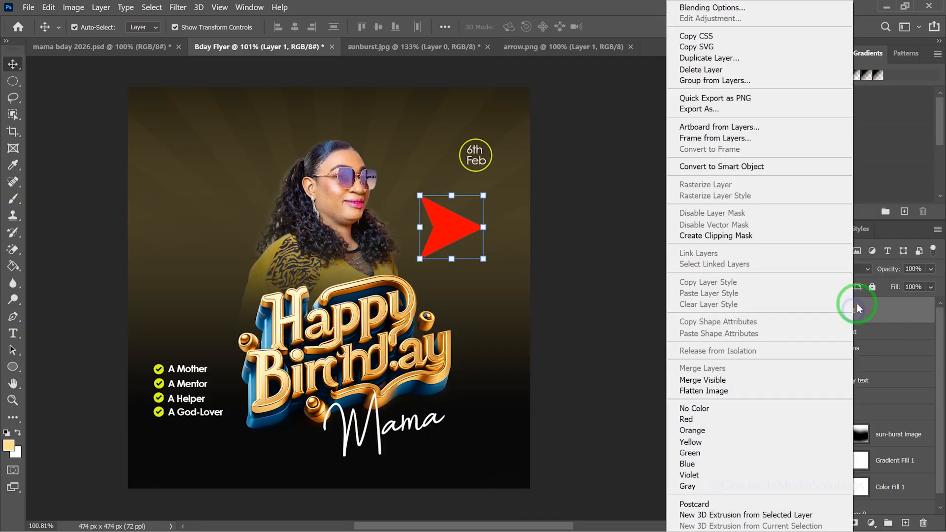
{"action": "left_click", "coordinate": [734, 8]}
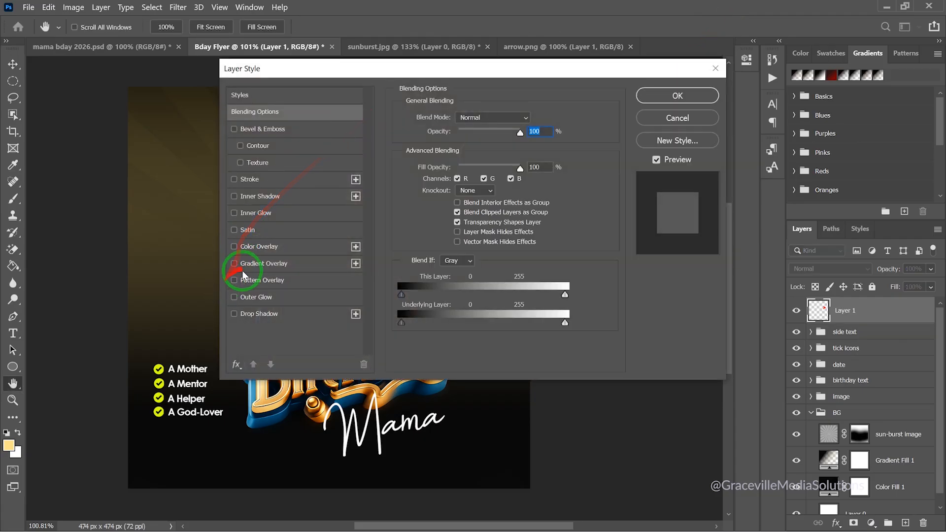
{"action": "left_click", "coordinate": [251, 251]}
{"action": "left_click_drag", "start_coordinate": [414, 72], "coordinate": [548, 116]}
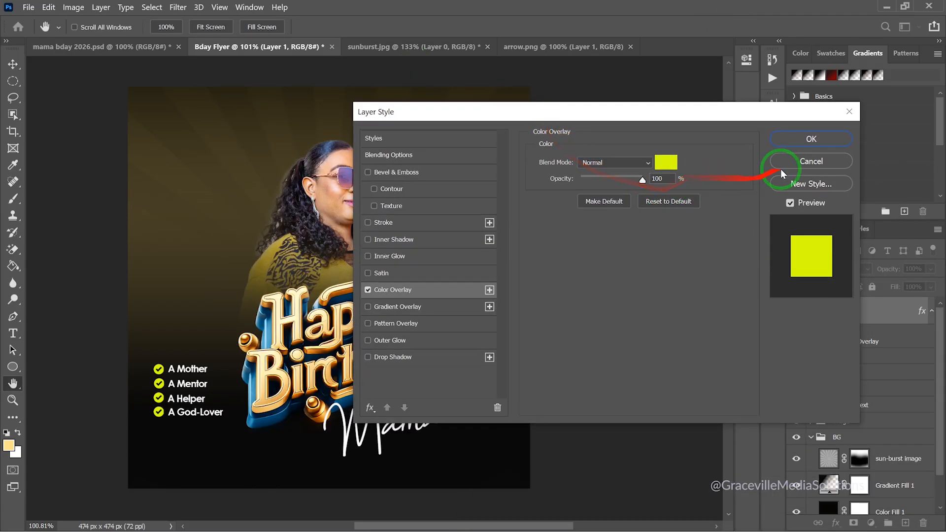
{"action": "left_click", "coordinate": [810, 139]}
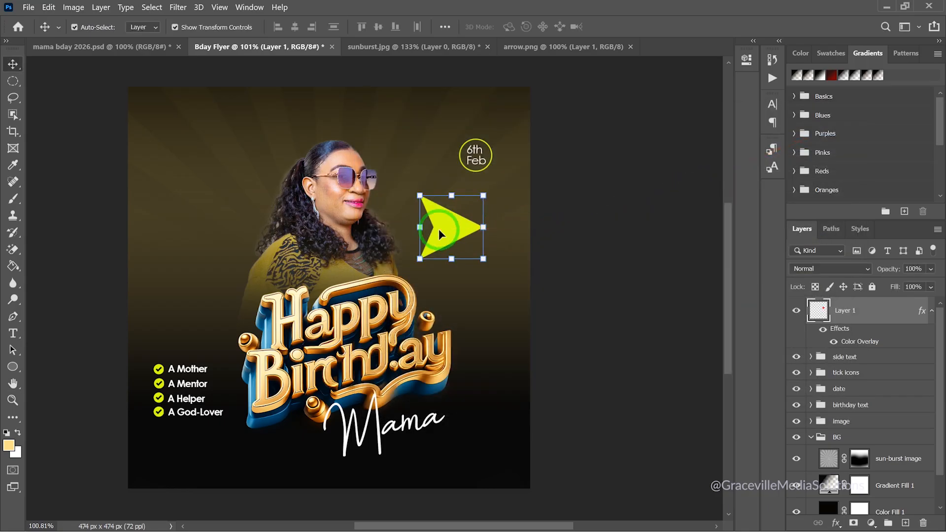
Rotate the arrow 90° clockwise then to about 146°, shrink it to a third, and move it beside the woman
{"action": "key", "text": "ctrl+t"}
{"action": "right_click", "coordinate": [440, 234]}
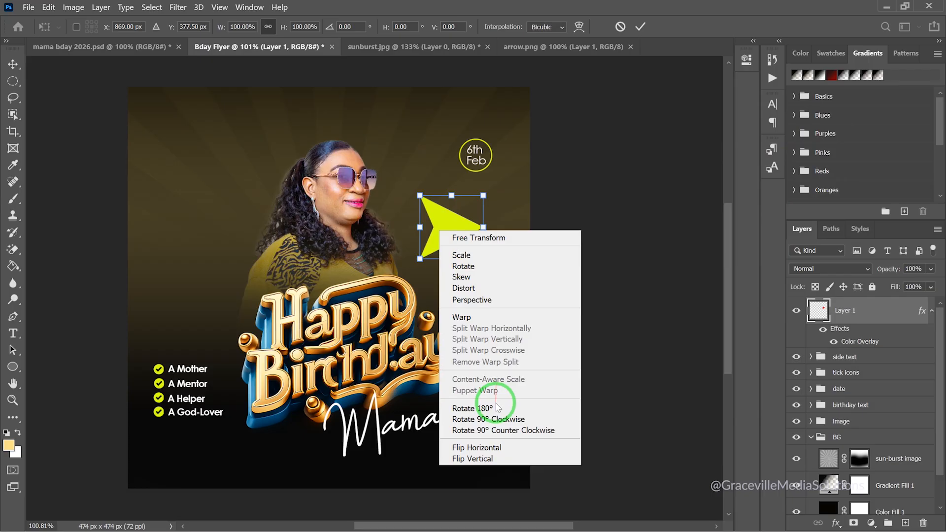
{"action": "left_click", "coordinate": [505, 419]}
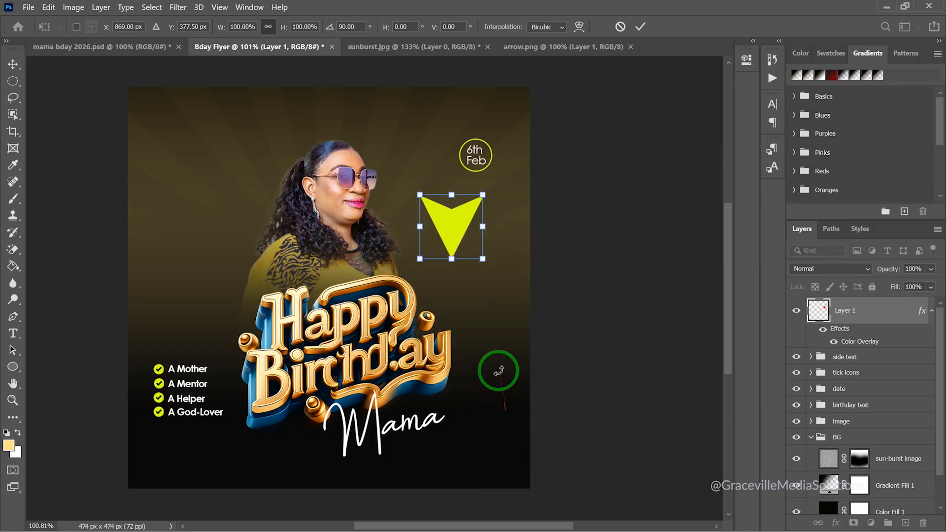
{"action": "left_click_drag", "start_coordinate": [487, 182], "coordinate": [520, 231]}
{"action": "left_click_drag", "start_coordinate": [457, 190], "coordinate": [431, 248]}
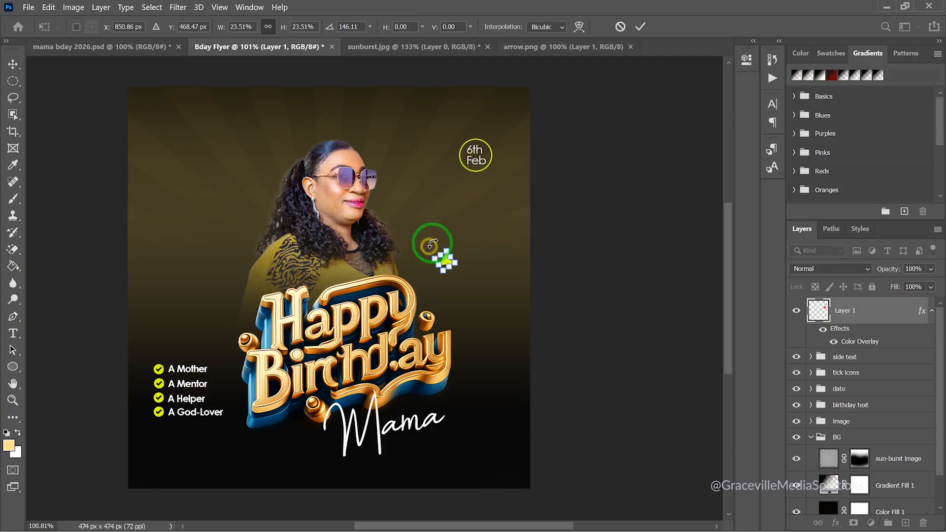
{"action": "scroll", "coordinate": [434, 244], "scroll_direction": "up", "scroll_amount": 3}
{"action": "left_click_drag", "start_coordinate": [452, 281], "coordinate": [414, 250]}
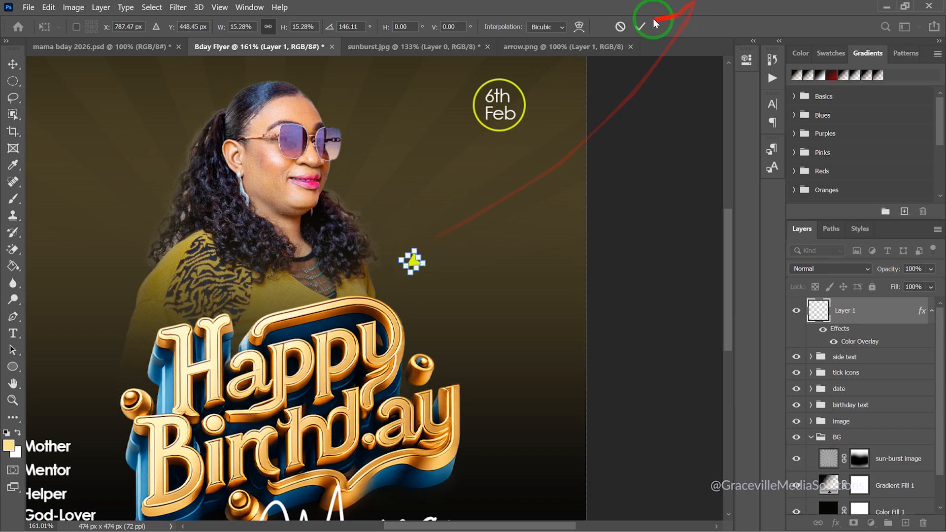
{"action": "left_click", "coordinate": [637, 28]}
Tilt the small arrow a further 18.9 degrees and deselect it
{"action": "scroll", "coordinate": [528, 200], "scroll_direction": "down", "scroll_amount": 5}
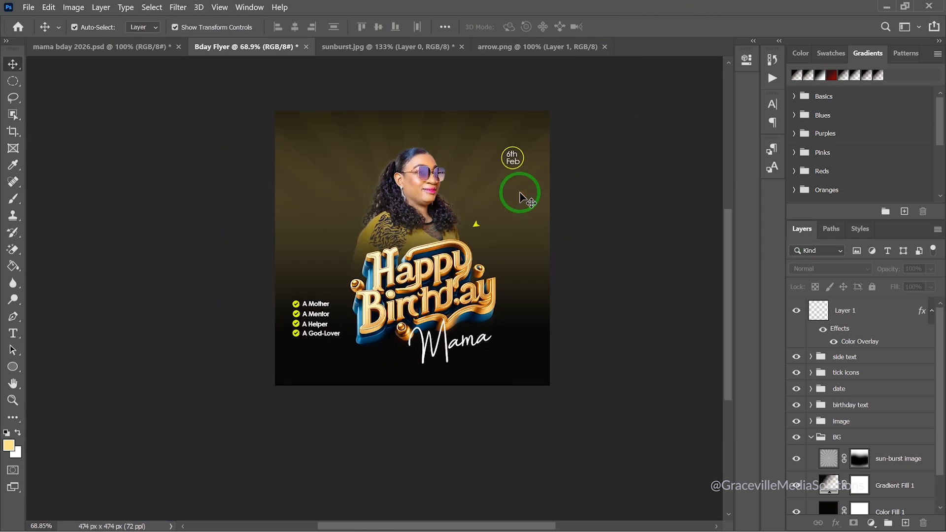
{"action": "scroll", "coordinate": [475, 212], "scroll_direction": "up", "scroll_amount": 3}
{"action": "left_click", "coordinate": [477, 239]}
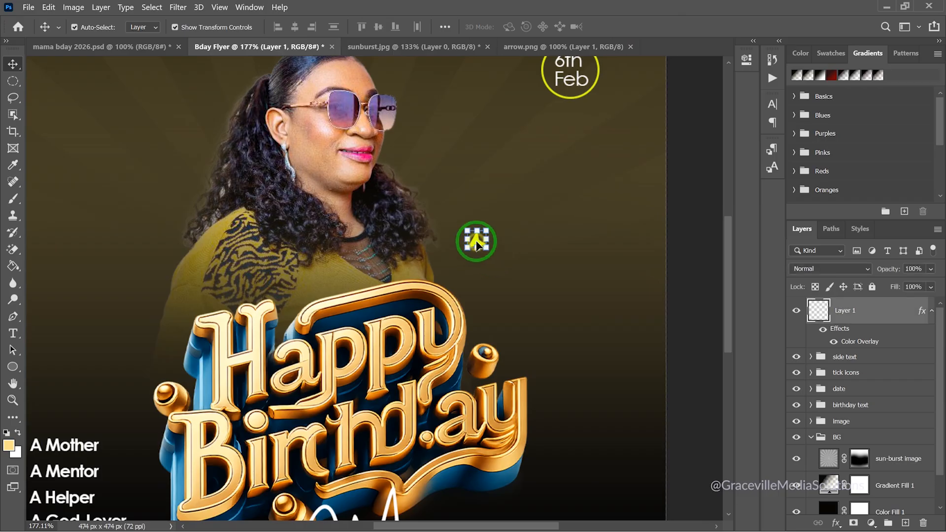
{"action": "scroll", "coordinate": [476, 235], "scroll_direction": "up", "scroll_amount": 2}
{"action": "scroll", "coordinate": [476, 232], "scroll_direction": "up", "scroll_amount": 1}
{"action": "left_click_drag", "start_coordinate": [503, 212], "coordinate": [510, 216]}
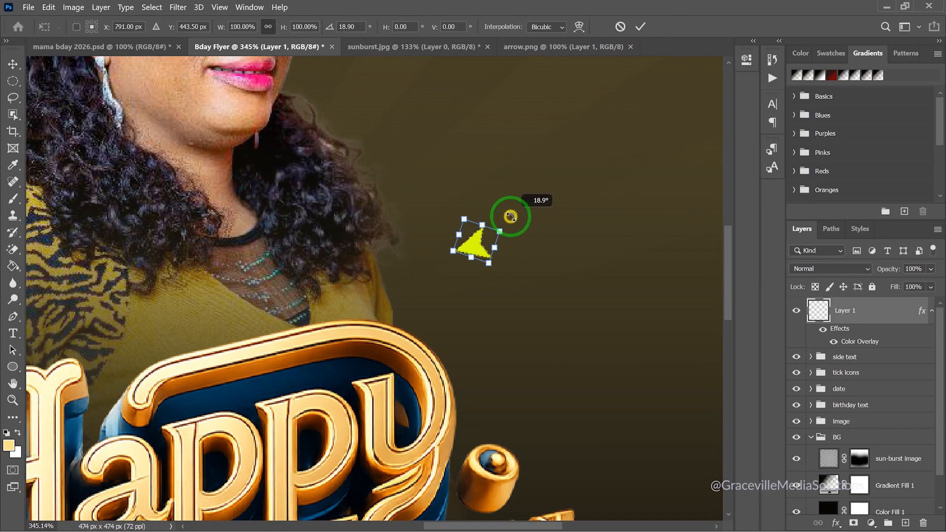
{"action": "left_click", "coordinate": [640, 26]}
{"action": "scroll", "coordinate": [566, 143], "scroll_direction": "down", "scroll_amount": 6}
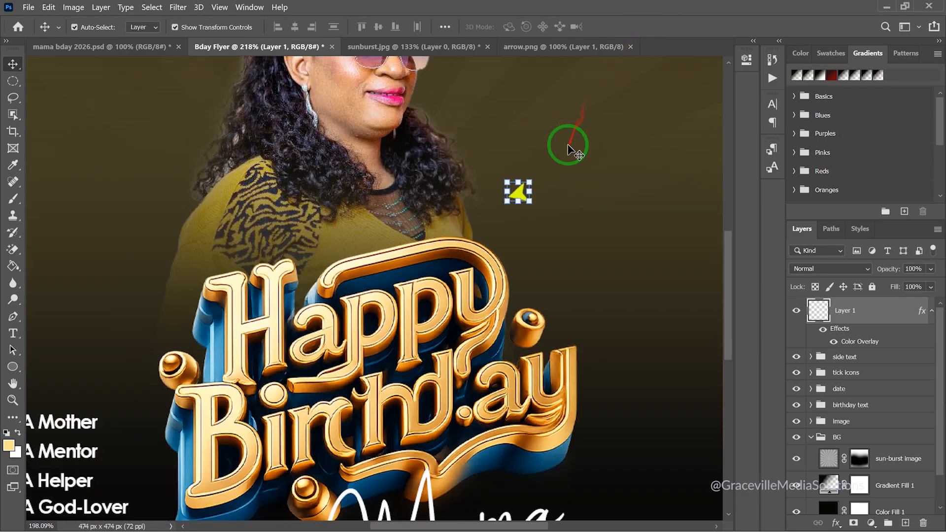
{"action": "left_click_drag", "start_coordinate": [368, 313], "coordinate": [329, 337]}
{"action": "left_click", "coordinate": [164, 200]}
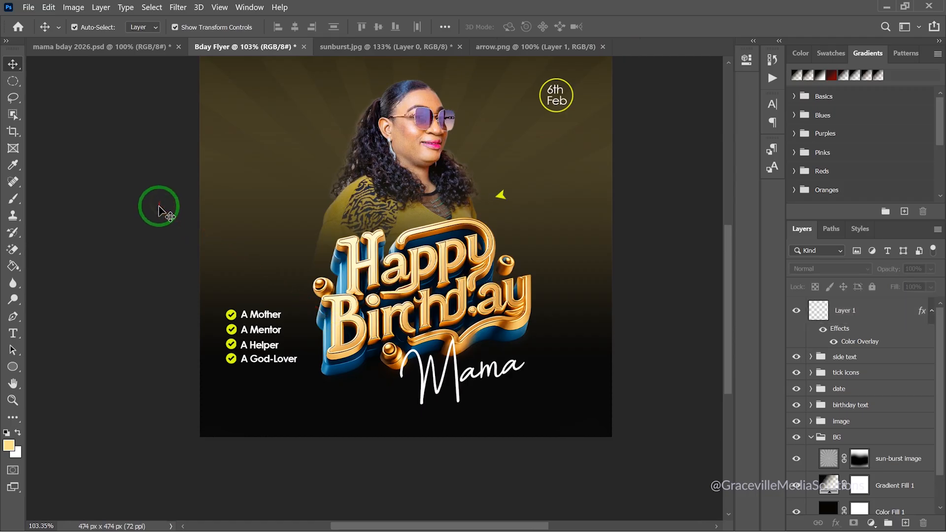
{"action": "scroll", "coordinate": [526, 210], "scroll_direction": "up", "scroll_amount": 5}
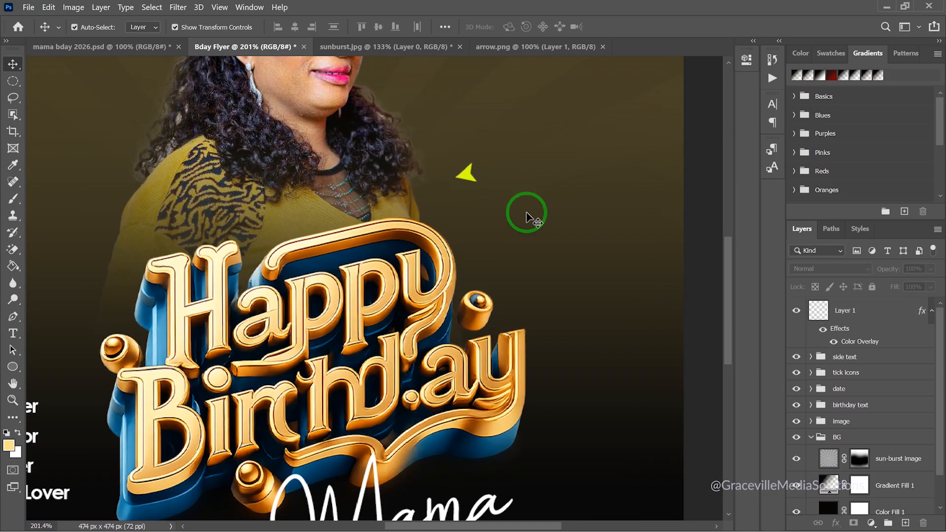
{"action": "key", "text": "super"}
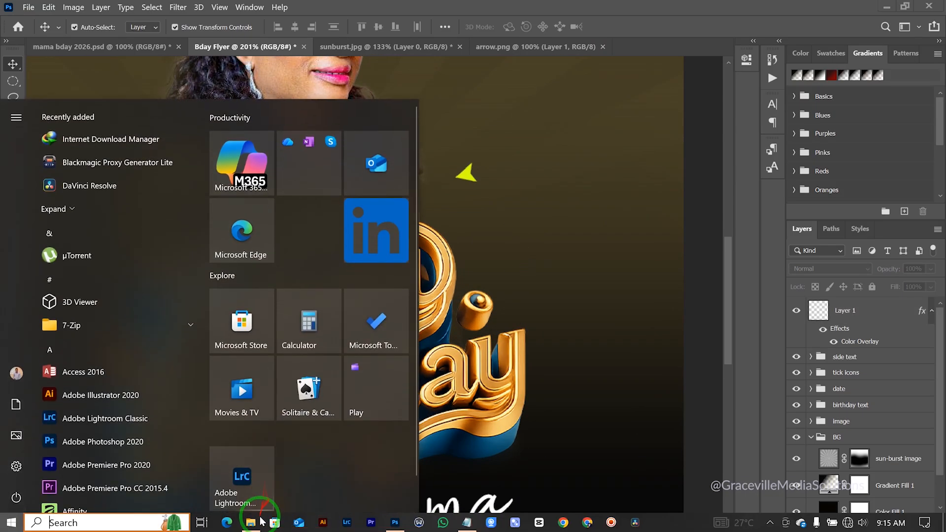
Copy the text 'Pastor (Dr)' from docks.txt in Notepad and return to Photoshop
{"action": "left_click", "coordinate": [452, 523]}
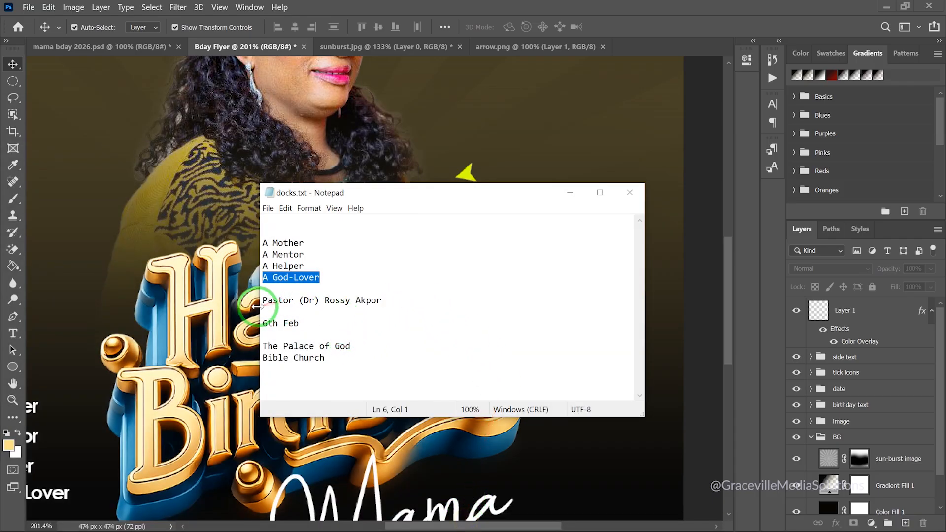
{"action": "left_click_drag", "start_coordinate": [263, 304], "coordinate": [312, 301]}
{"action": "right_click", "coordinate": [319, 303]}
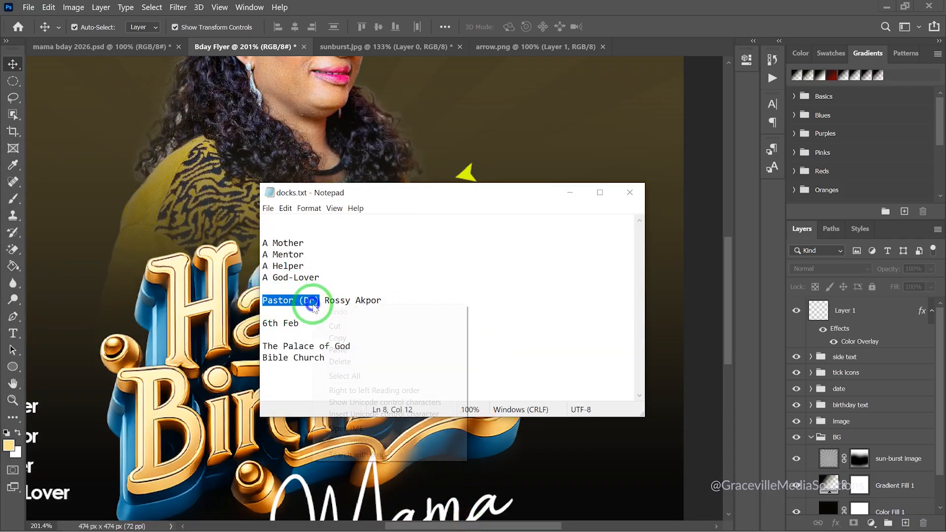
{"action": "left_click", "coordinate": [347, 332]}
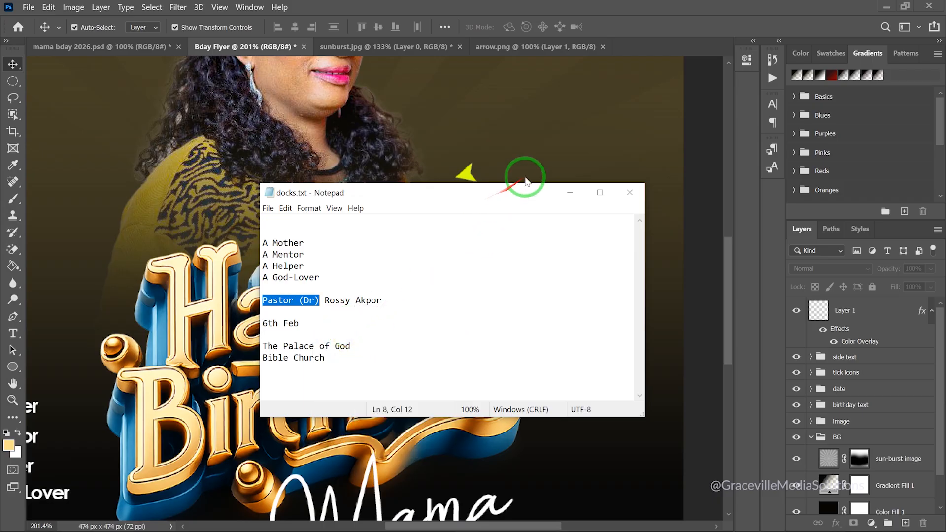
{"action": "left_click", "coordinate": [555, 146]}
{"action": "scroll", "coordinate": [511, 185], "scroll_direction": "up", "scroll_amount": 2}
Paste 'Pastor (Dr)' as a new text layer right of the arrow, in Regular style
{"action": "key", "text": "t"}
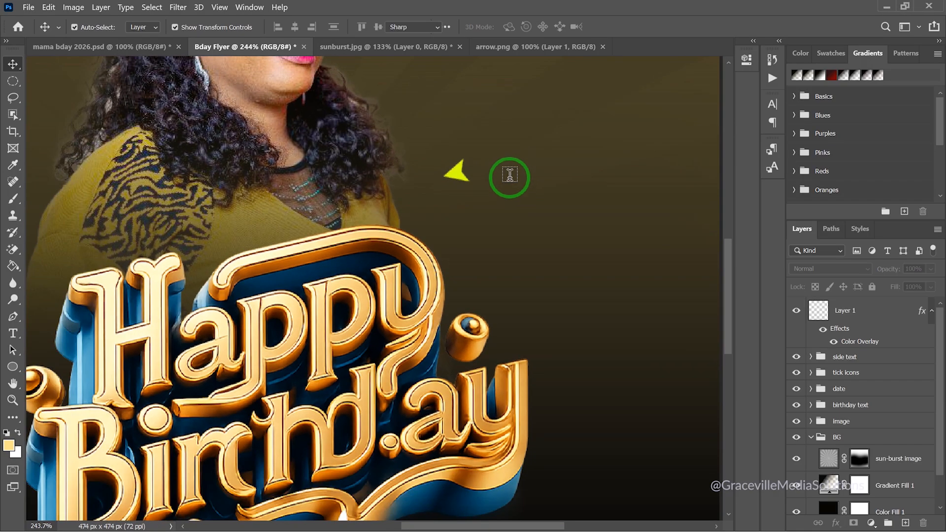
{"action": "left_click", "coordinate": [512, 162]}
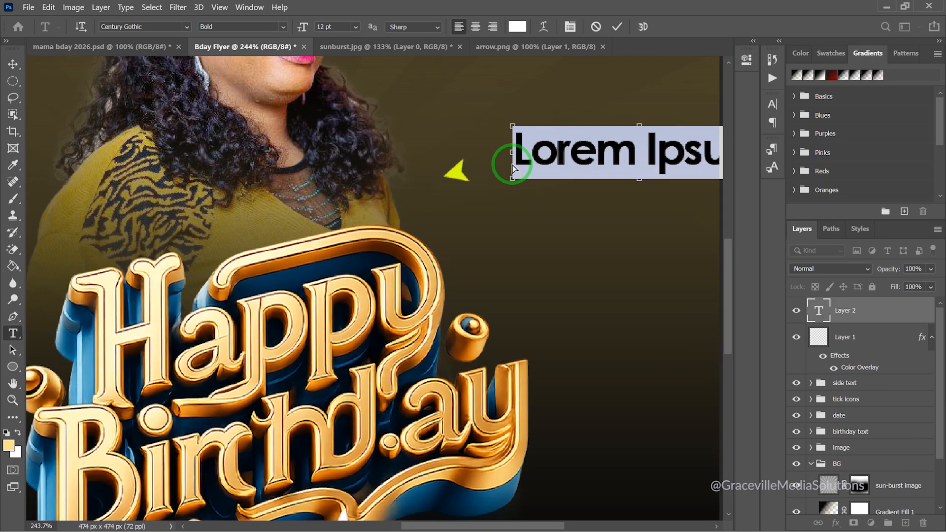
{"action": "key", "text": "ctrl+v"}
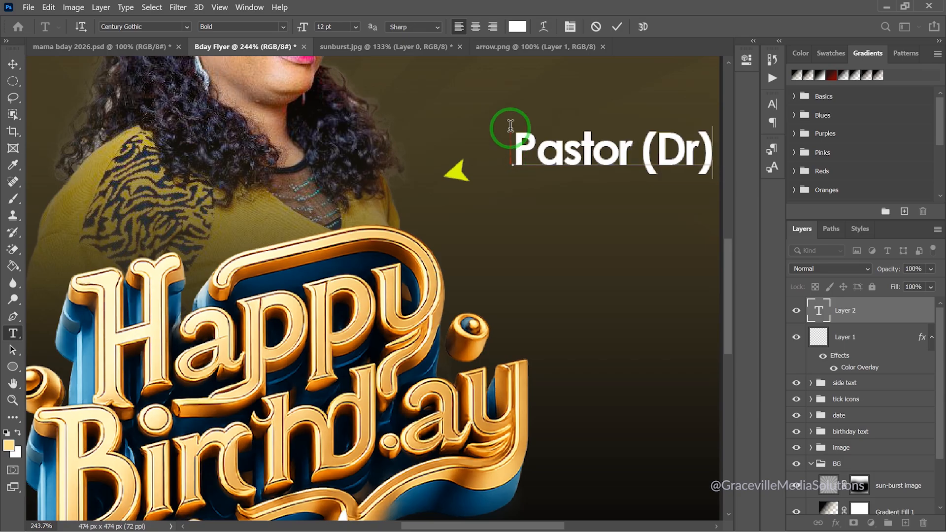
{"action": "triple_click", "coordinate": [562, 148]}
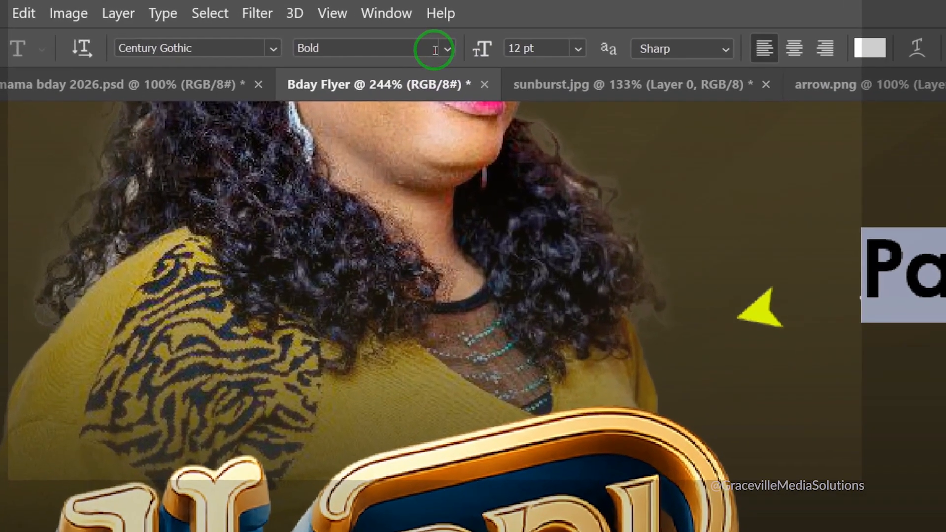
{"action": "left_click", "coordinate": [282, 28]}
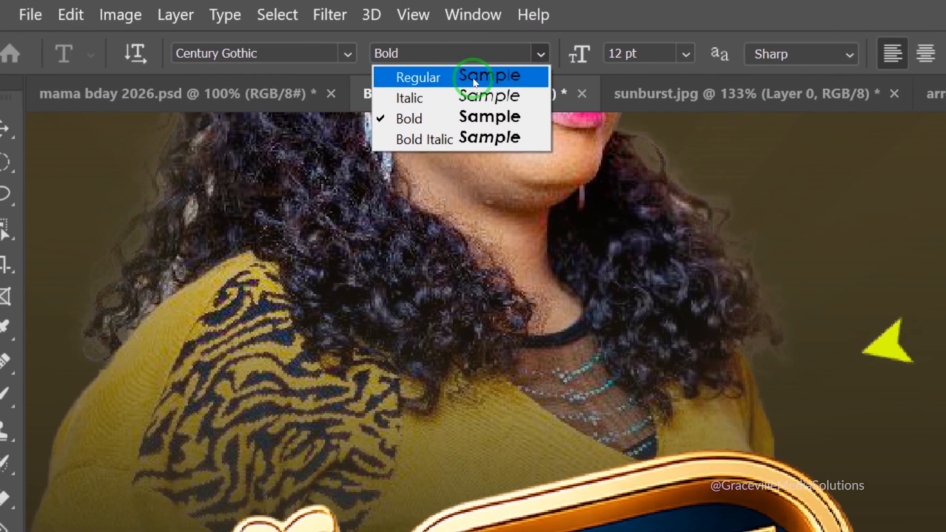
{"action": "left_click", "coordinate": [472, 79]}
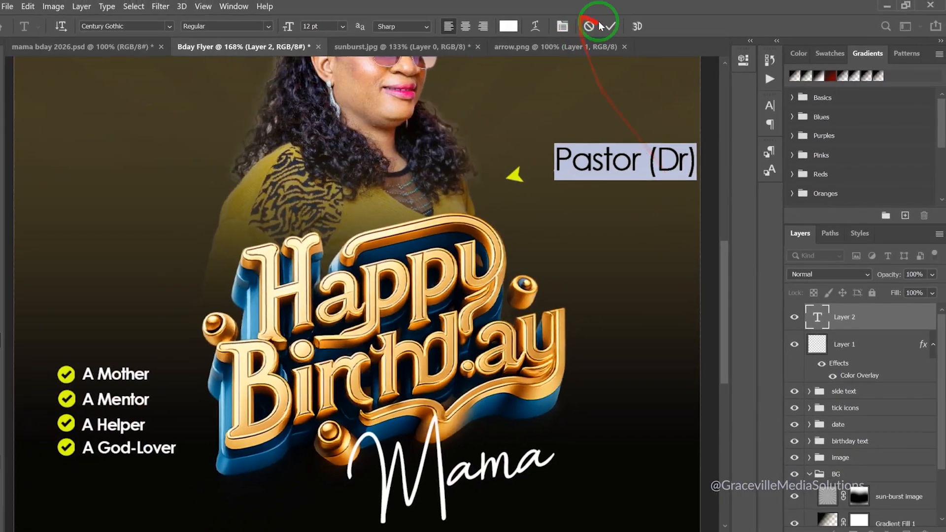
{"action": "left_click", "coordinate": [594, 24]}
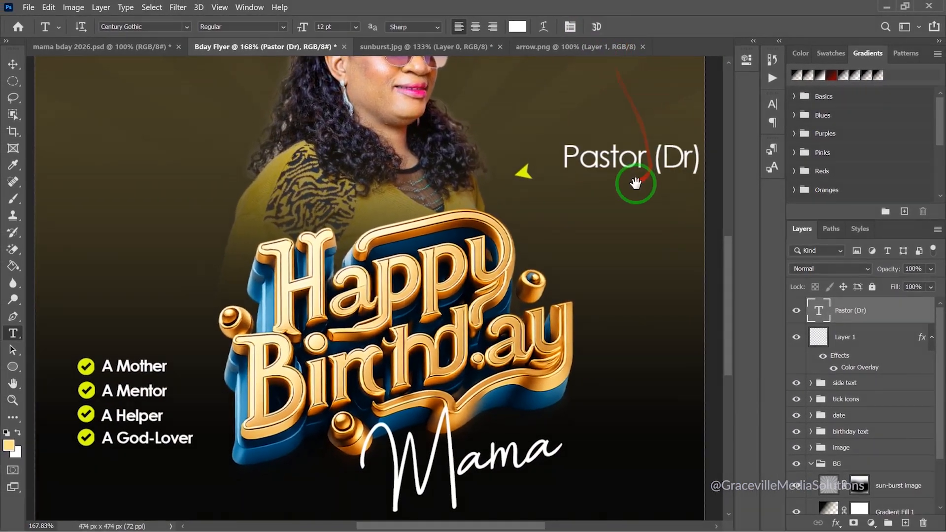
Scale the Pastor (Dr) text down to about 25% beside the yellow arrow
{"action": "left_click_drag", "start_coordinate": [614, 195], "coordinate": [383, 248]}
{"action": "scroll", "coordinate": [422, 231], "scroll_direction": "up", "scroll_amount": 3}
{"action": "left_click", "coordinate": [13, 65]}
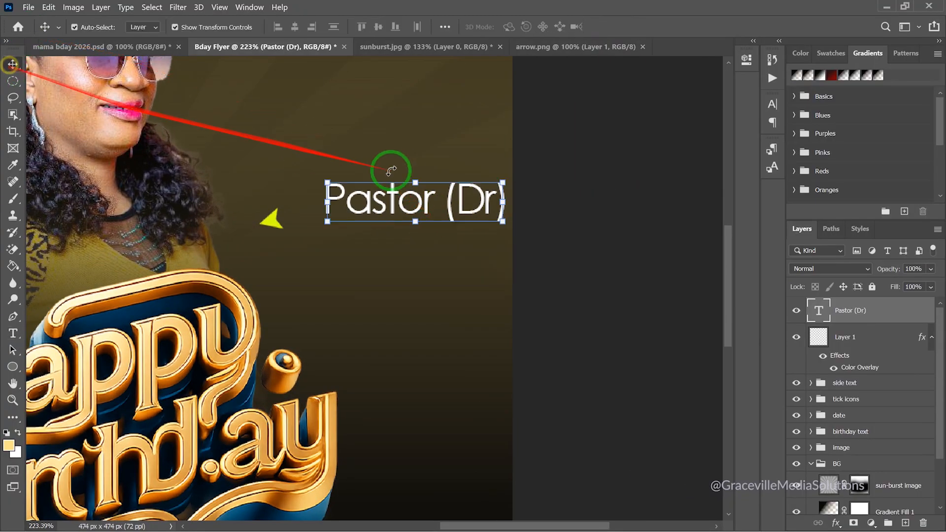
{"action": "left_click_drag", "start_coordinate": [503, 181], "coordinate": [353, 194]}
{"action": "scroll", "coordinate": [350, 213], "scroll_direction": "up", "scroll_amount": 2}
{"action": "left_click", "coordinate": [639, 26]}
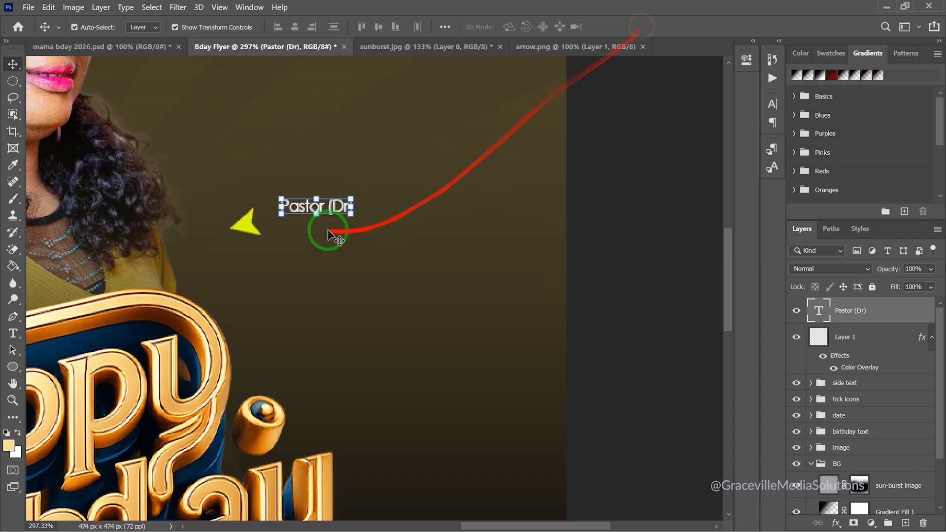
{"action": "scroll", "coordinate": [320, 206], "scroll_direction": "up", "scroll_amount": 3}
Duplicate Pastor (Dr) below itself, replace the text with the celebrant's name, and make it Bold
{"action": "left_click_drag", "start_coordinate": [327, 217], "coordinate": [325, 241]}
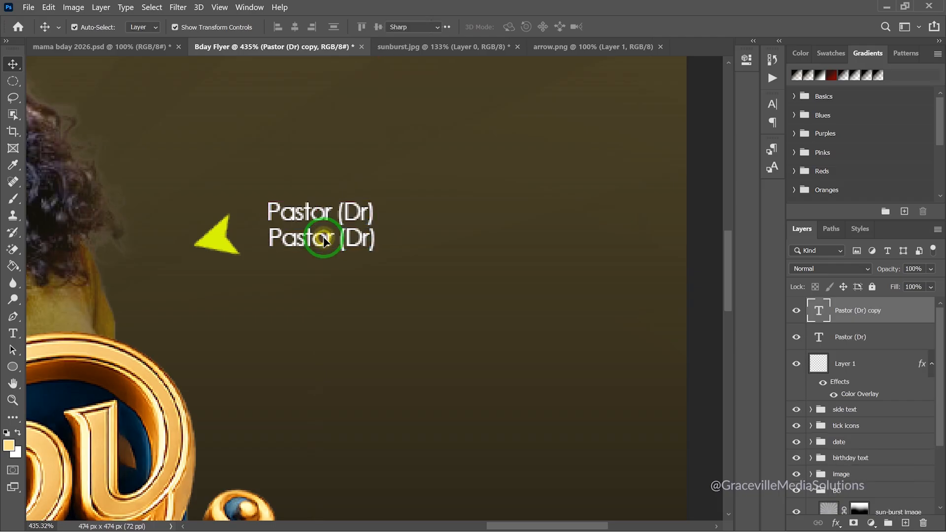
{"action": "double_click", "coordinate": [324, 239]}
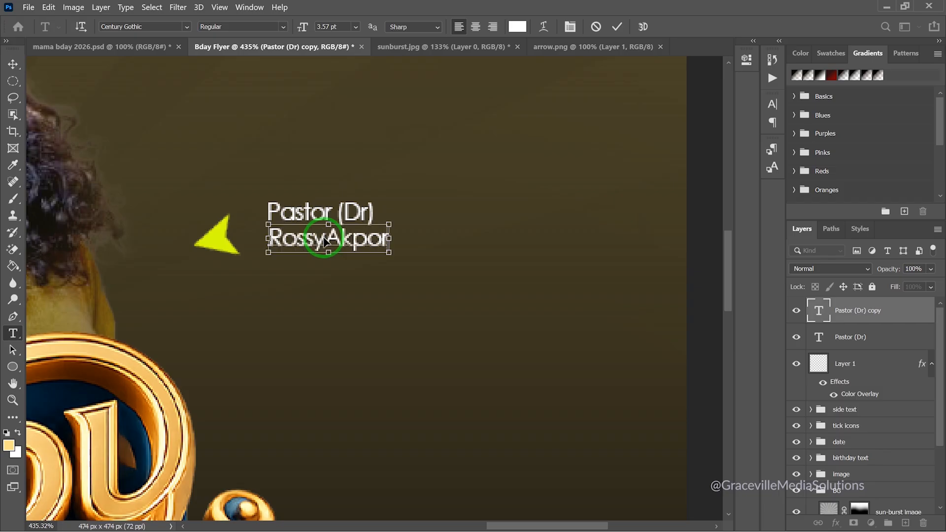
{"action": "double_click", "coordinate": [323, 239]}
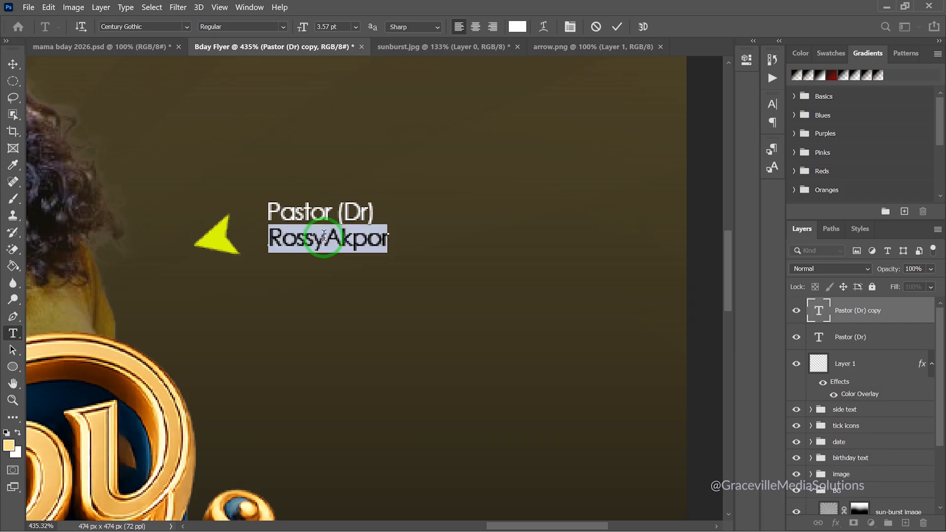
{"action": "left_click", "coordinate": [284, 29]}
{"action": "left_click", "coordinate": [260, 58]}
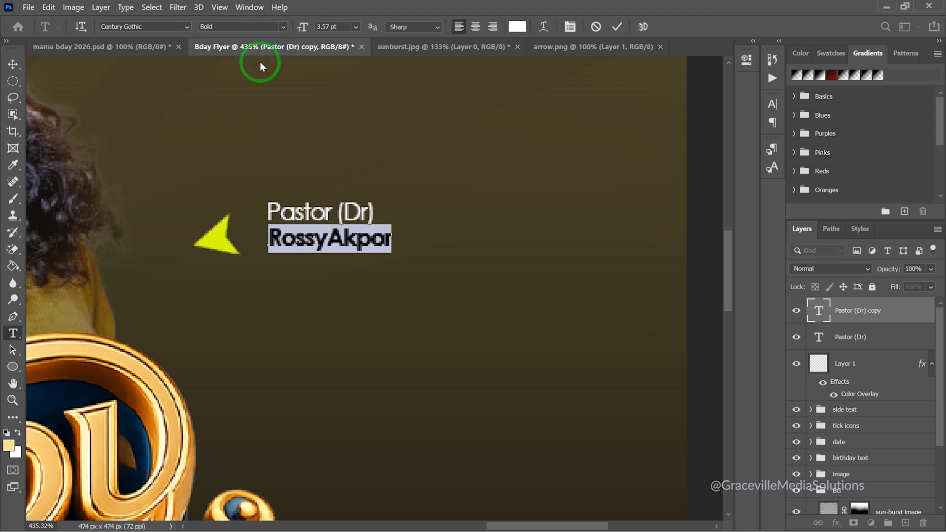
{"action": "left_click", "coordinate": [11, 67]}
Centre the bold name line beneath the Pastor (Dr) title using smart guides
{"action": "scroll", "coordinate": [348, 317], "scroll_direction": "up", "scroll_amount": 3}
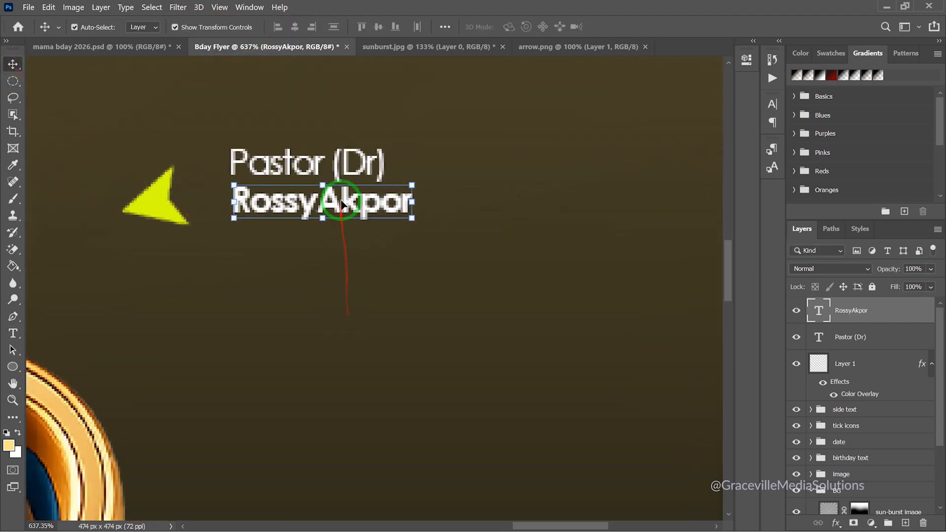
{"action": "left_click_drag", "start_coordinate": [341, 202], "coordinate": [327, 204]}
{"action": "scroll", "coordinate": [338, 207], "scroll_direction": "down", "scroll_amount": 1}
{"action": "scroll", "coordinate": [338, 207], "scroll_direction": "down", "scroll_amount": 5}
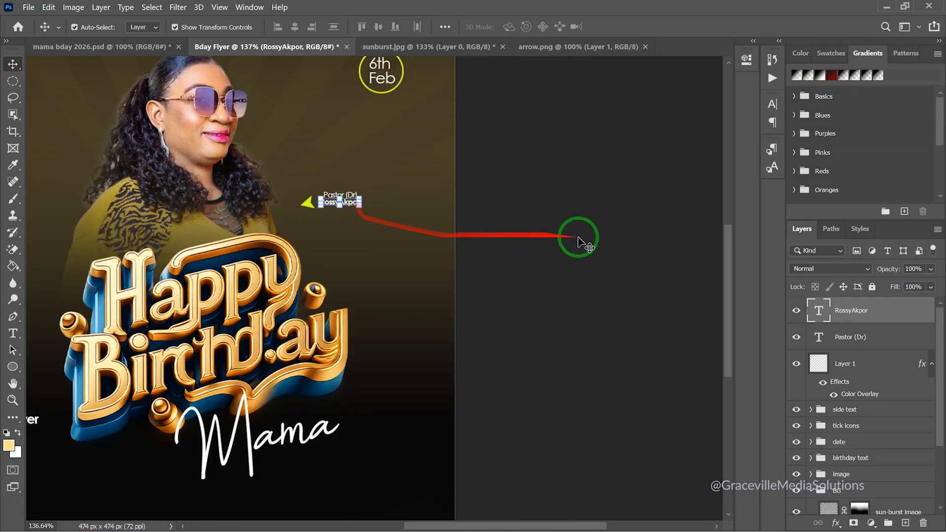
{"action": "left_click", "coordinate": [586, 233]}
{"action": "scroll", "coordinate": [338, 196], "scroll_direction": "up", "scroll_amount": 4}
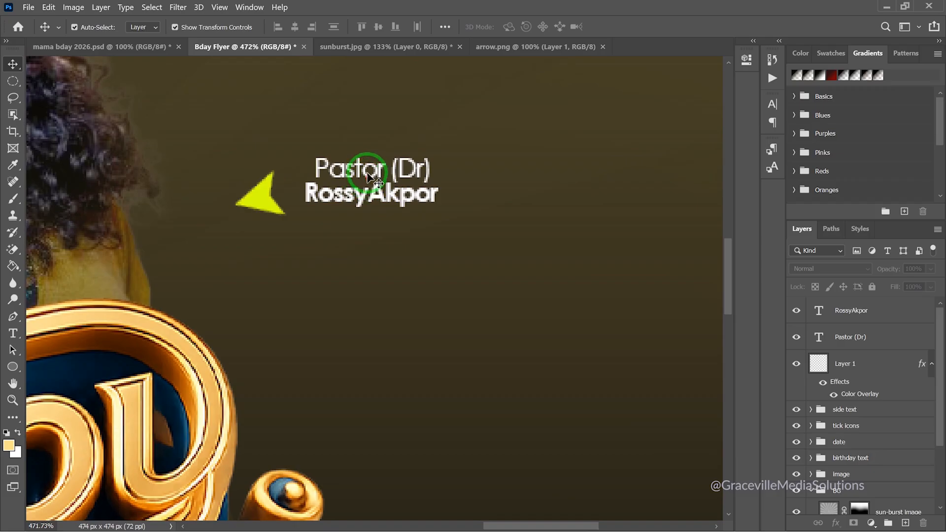
{"action": "left_click", "coordinate": [369, 176]}
{"action": "scroll", "coordinate": [367, 173], "scroll_direction": "up", "scroll_amount": 2}
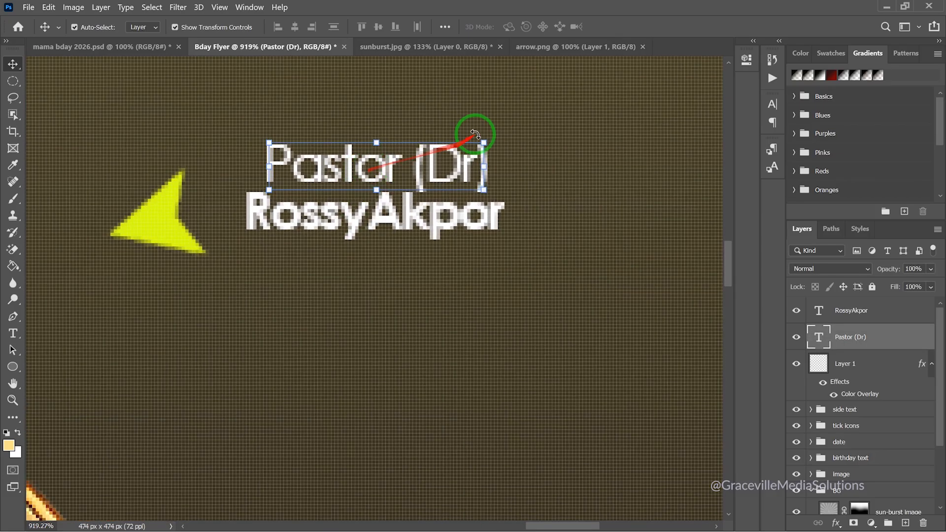
Scale Pastor (Dr) down to about 80% and nudge it to sit centred above the name
{"action": "mouse_move", "coordinate": [478, 141]}
{"action": "left_mouse_down"}
{"action": "mouse_move", "coordinate": [465, 151]}
{"action": "mouse_move", "coordinate": [503, 118]}
{"action": "mouse_move", "coordinate": [479, 145]}
{"action": "mouse_move", "coordinate": [496, 127]}
{"action": "mouse_move", "coordinate": [484, 138]}
{"action": "left_mouse_up"}
{"action": "left_click_drag", "start_coordinate": [484, 138], "coordinate": [448, 166]}
{"action": "key", "text": "Right"}
{"action": "key", "text": "Right"}
{"action": "key", "text": "Right"}
{"action": "key", "text": "Right"}
{"action": "key", "text": "Right"}
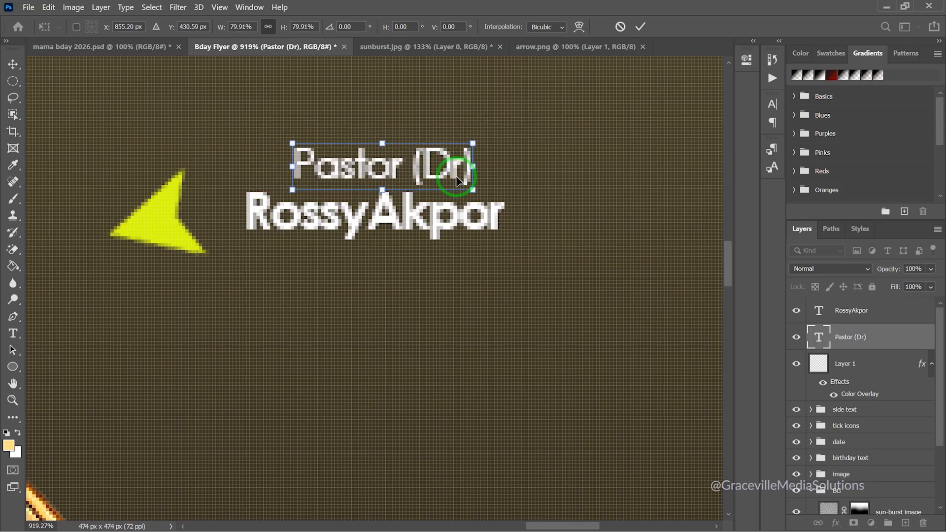
{"action": "key", "text": "Left"}
{"action": "key", "text": "Left"}
{"action": "key", "text": "Left"}
{"action": "left_click", "coordinate": [648, 30]}
Deselect the layer and bring the whole flyer back into view
{"action": "scroll", "coordinate": [408, 158], "scroll_direction": "down", "scroll_amount": 8}
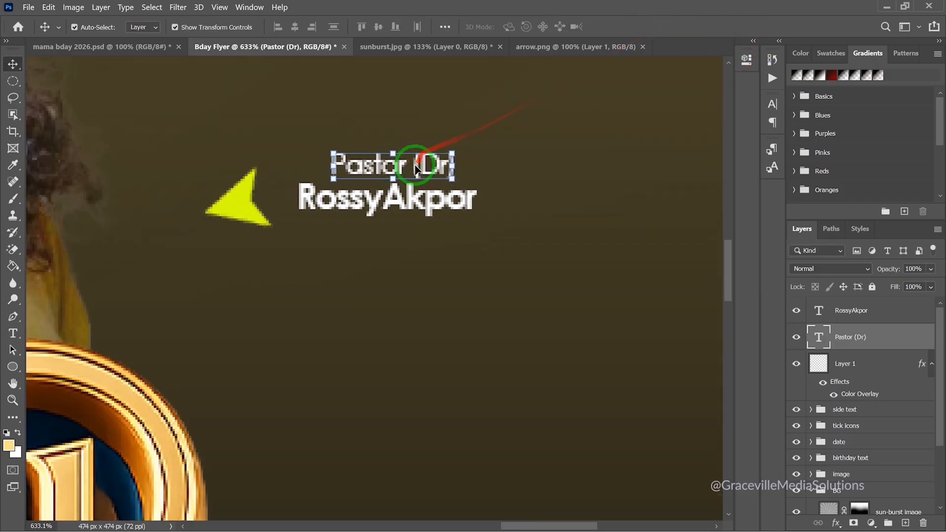
{"action": "scroll", "coordinate": [417, 156], "scroll_direction": "down", "scroll_amount": 2}
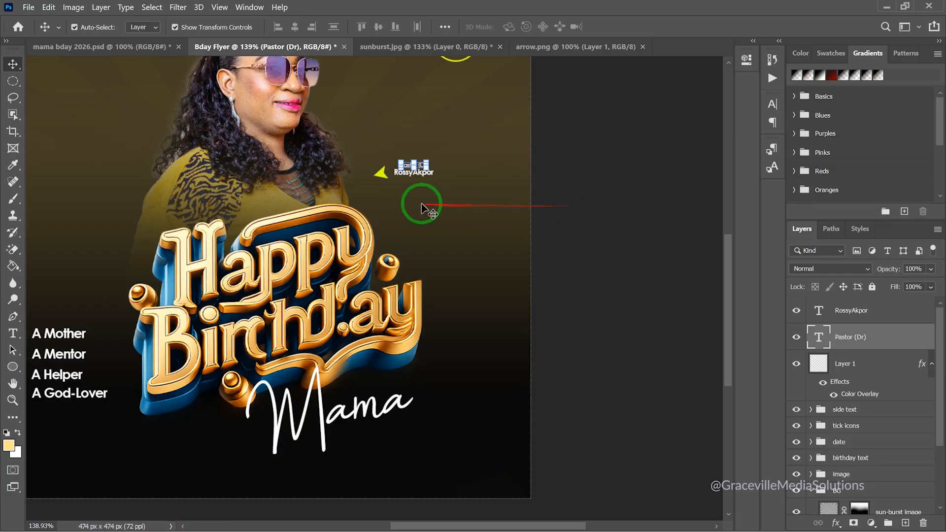
{"action": "scroll", "coordinate": [424, 202], "scroll_direction": "up", "scroll_amount": 2}
{"action": "scroll", "coordinate": [608, 169], "scroll_direction": "up", "scroll_amount": 1}
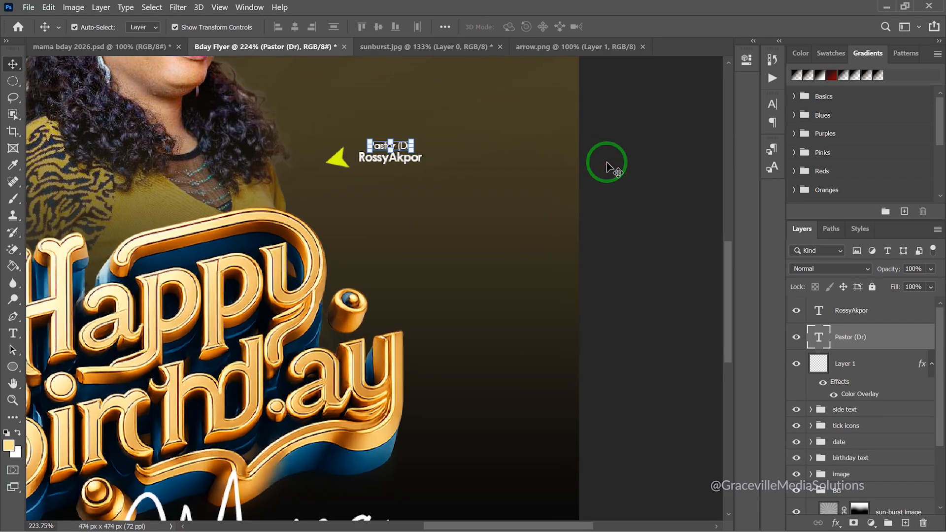
{"action": "scroll", "coordinate": [606, 168], "scroll_direction": "down", "scroll_amount": 4}
{"action": "left_click", "coordinate": [611, 163]}
{"action": "scroll", "coordinate": [480, 149], "scroll_direction": "up", "scroll_amount": 4}
{"action": "scroll", "coordinate": [478, 150], "scroll_direction": "down", "scroll_amount": 3}
{"action": "scroll", "coordinate": [477, 148], "scroll_direction": "down", "scroll_amount": 2}
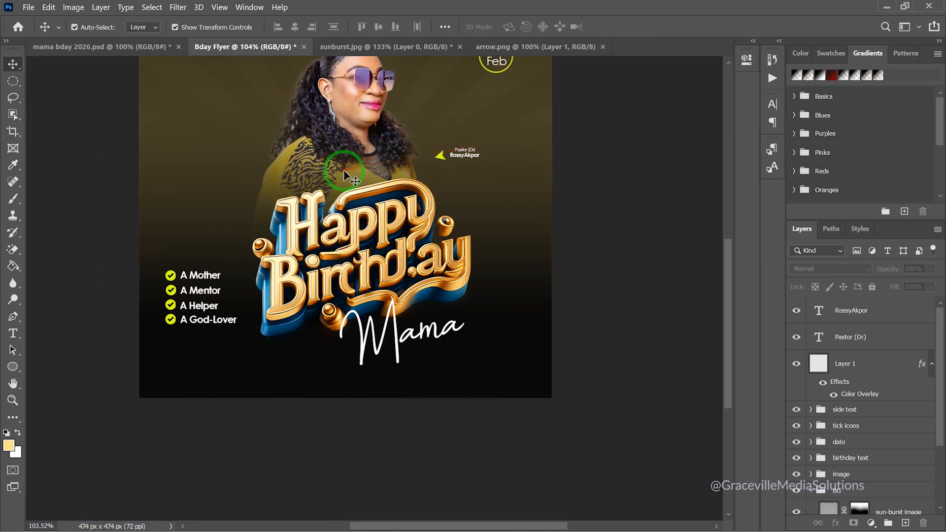
{"action": "left_click_drag", "start_coordinate": [344, 169], "coordinate": [394, 234]}
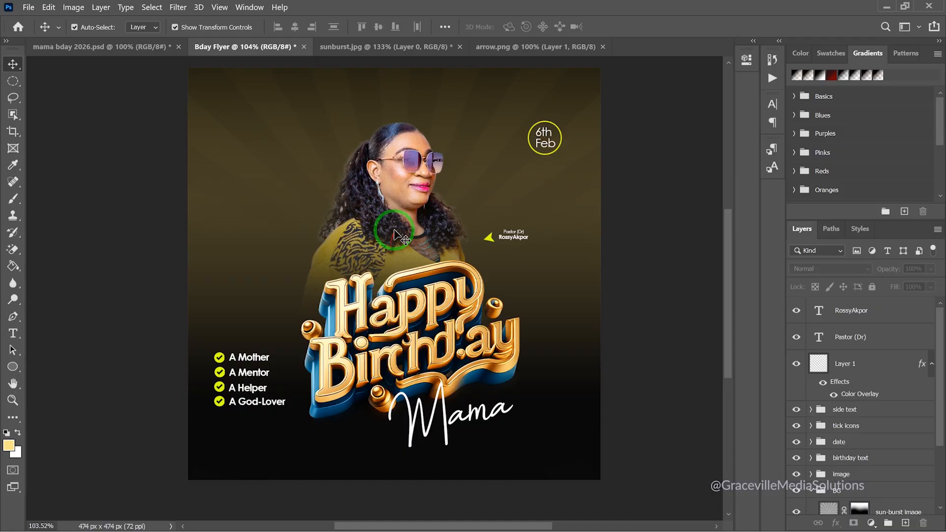
{"action": "scroll", "coordinate": [635, 281], "scroll_direction": "up", "scroll_amount": 2}
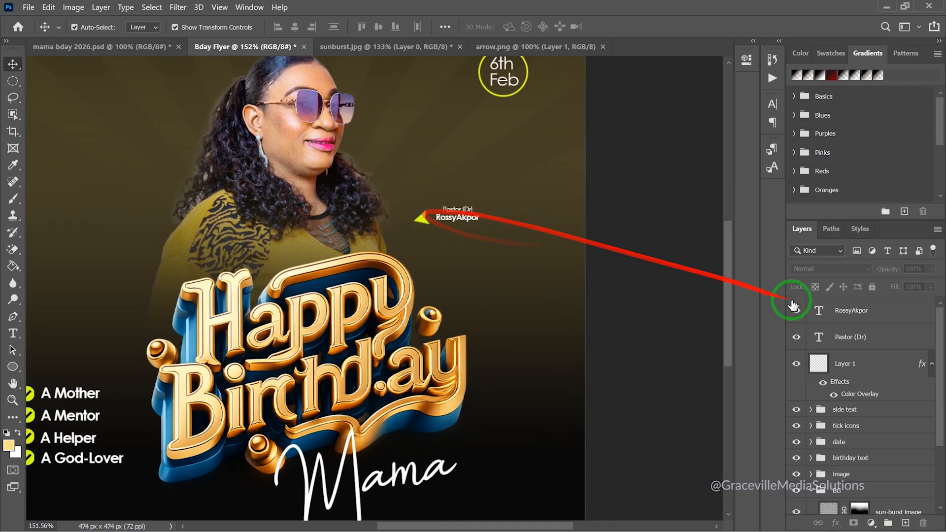
Group the arrow, Pastor (Dr) title and name-line layers into a group named 'name'
{"action": "left_click", "coordinate": [862, 365]}
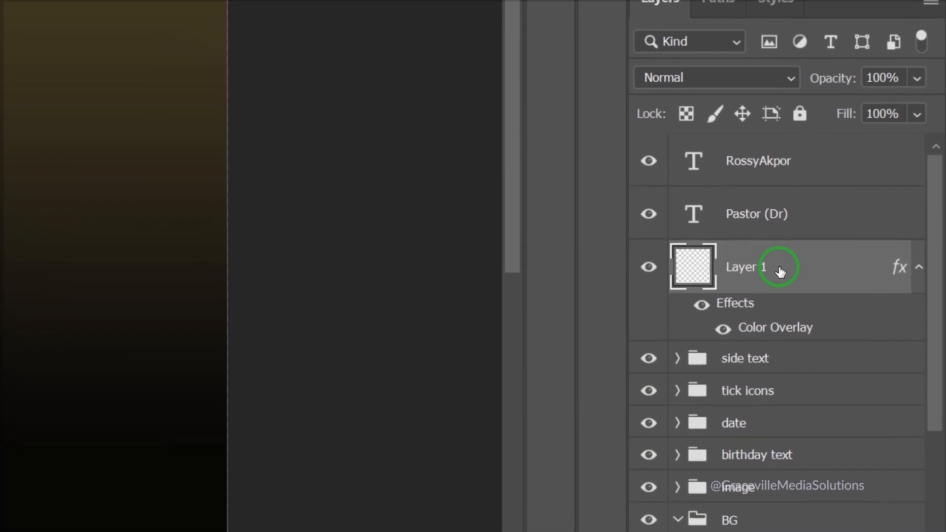
{"action": "left_click", "coordinate": [893, 311], "text": "shift"}
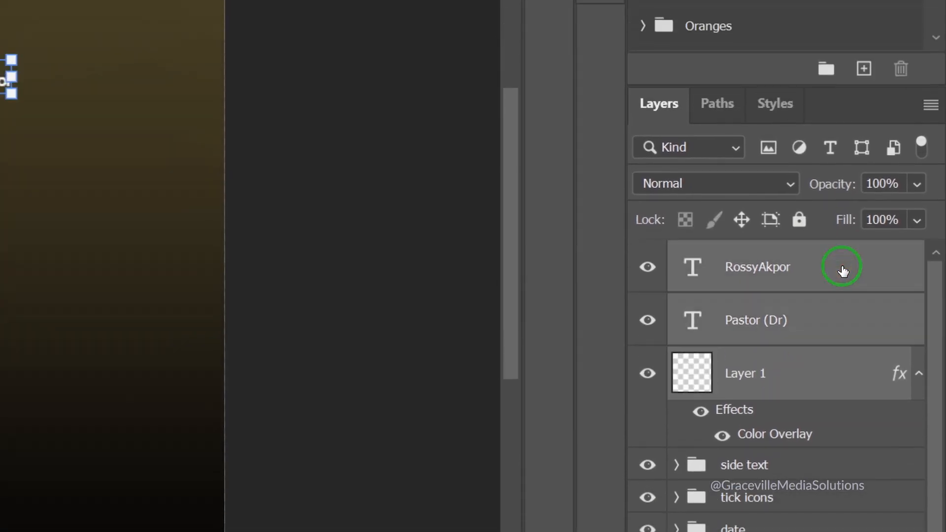
{"action": "key", "text": "ctrl+g"}
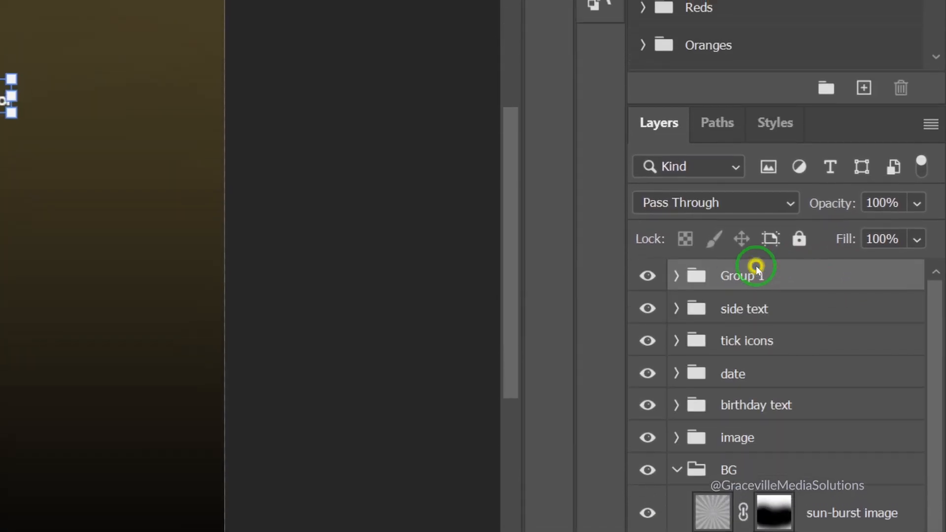
{"action": "double_click", "coordinate": [757, 253]}
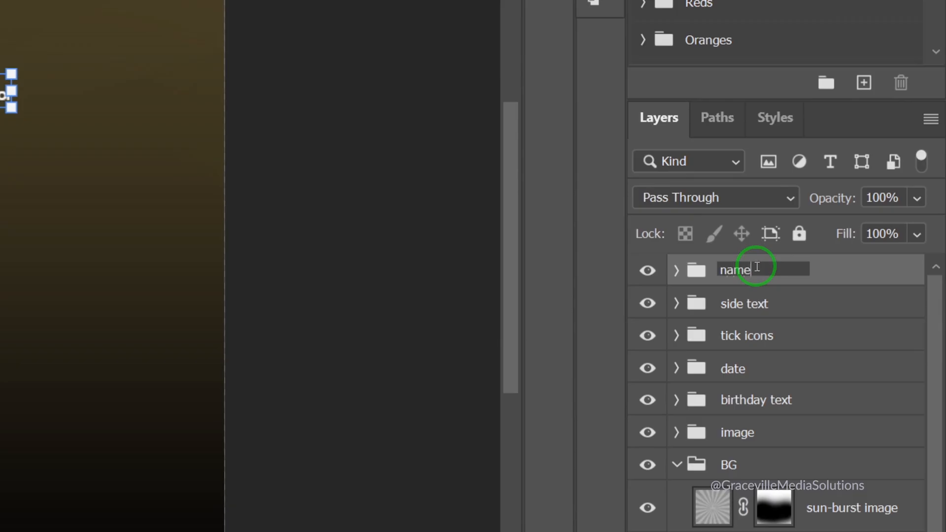
{"action": "key", "text": "Return"}
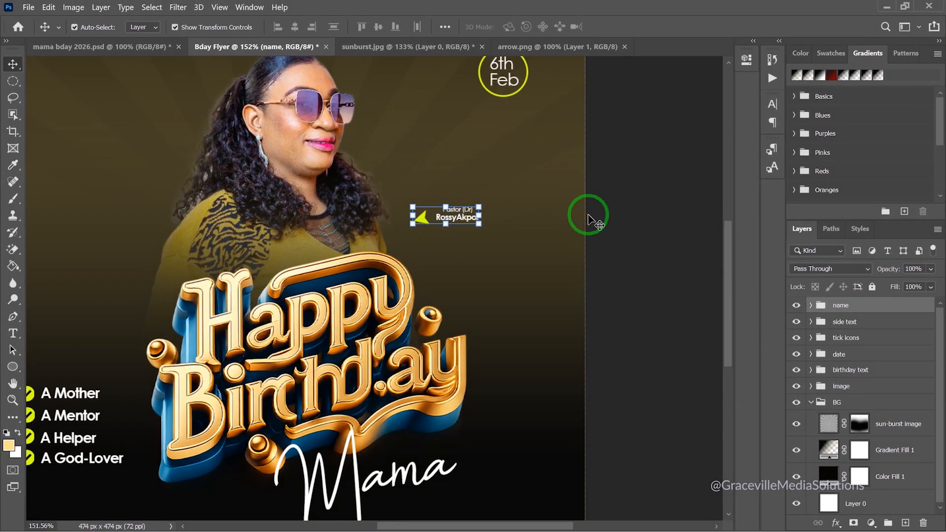
Skew the name group upward by about -1.3°
{"action": "left_click", "coordinate": [680, 209]}
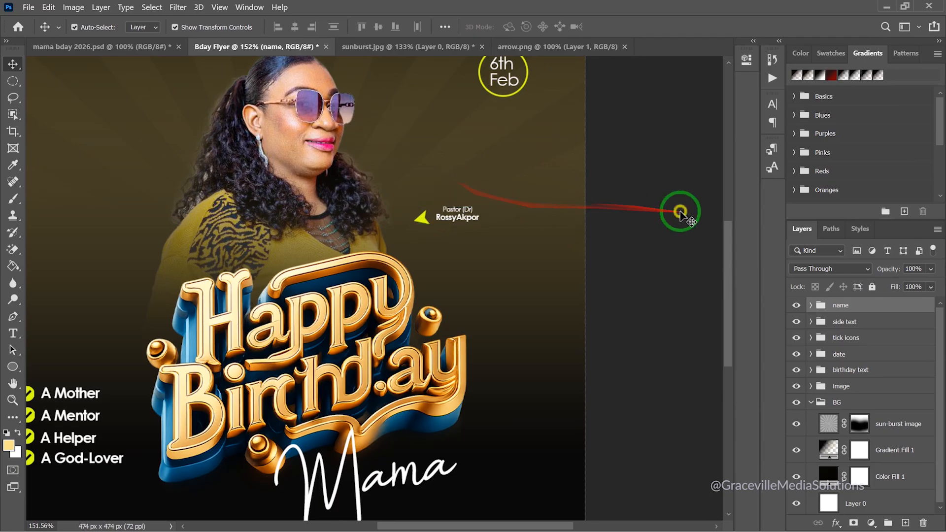
{"action": "left_click", "coordinate": [850, 308]}
{"action": "key", "text": "ctrl"}
{"action": "key", "text": "ctrl+t"}
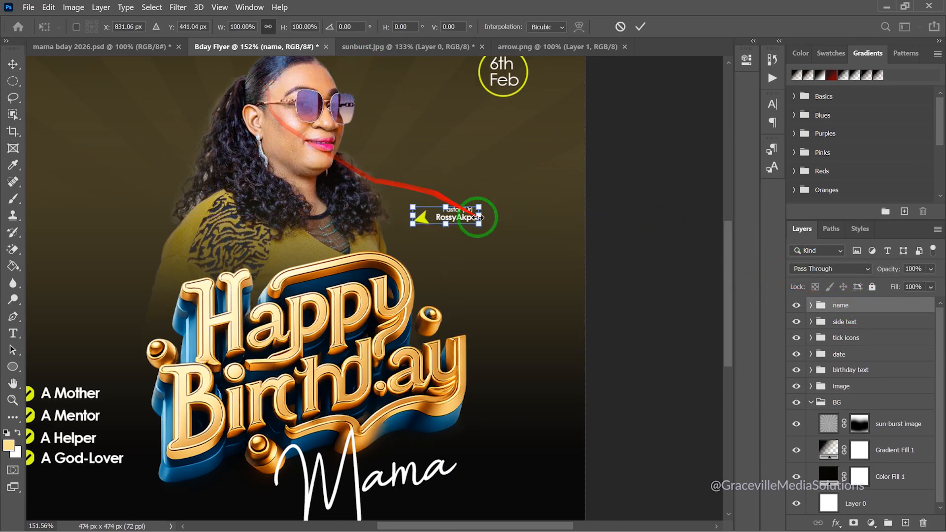
{"action": "right_click", "coordinate": [471, 219]}
{"action": "left_click", "coordinate": [500, 244]}
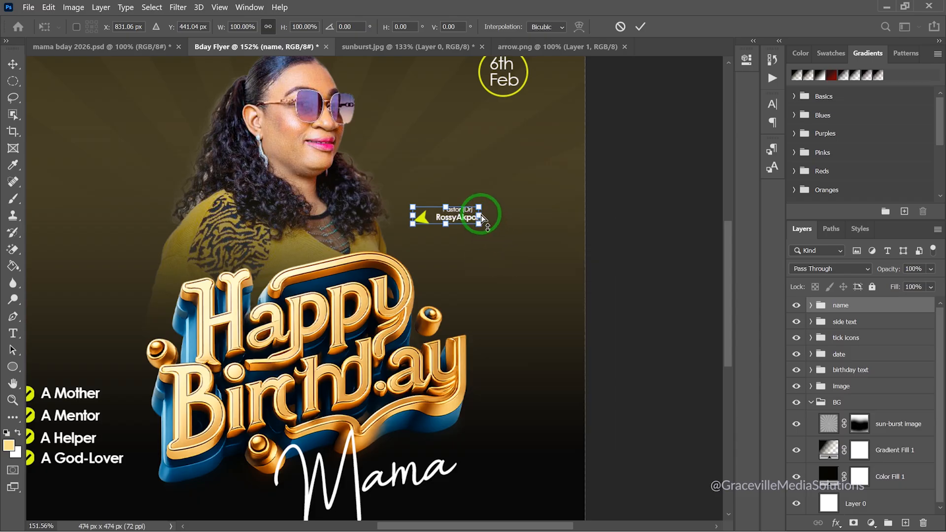
{"action": "left_click_drag", "start_coordinate": [480, 214], "coordinate": [475, 205]}
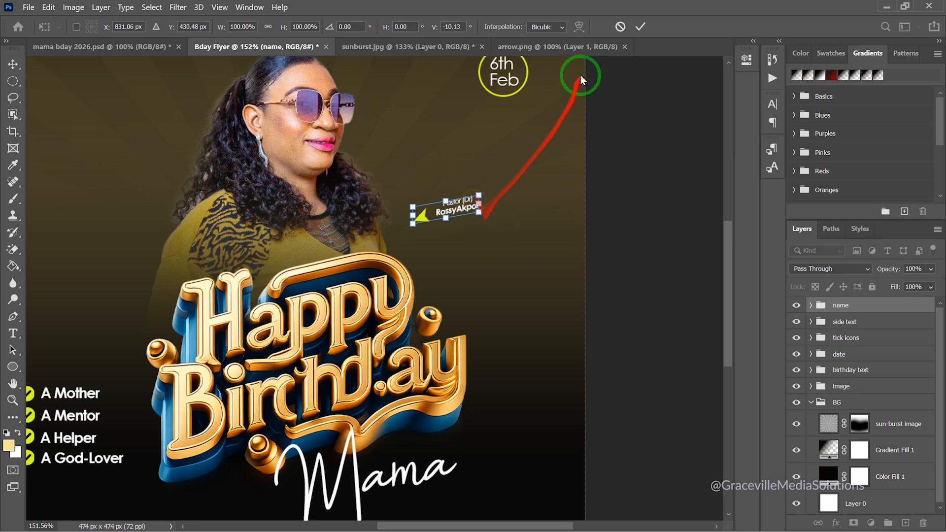
{"action": "left_click", "coordinate": [640, 27]}
Scale the name text up to about 109% and recentre the flyer in the window
{"action": "scroll", "coordinate": [470, 230], "scroll_direction": "up", "scroll_amount": 2}
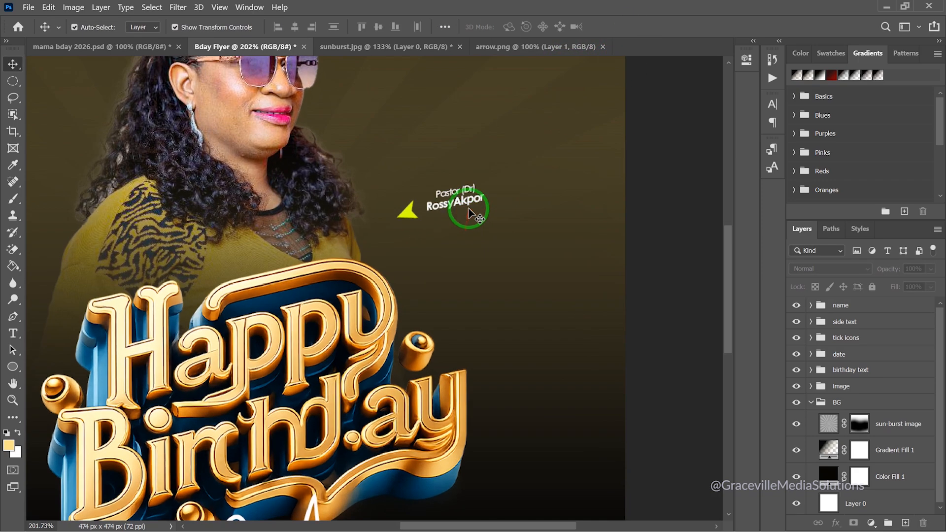
{"action": "left_click", "coordinate": [468, 207]}
{"action": "scroll", "coordinate": [468, 207], "scroll_direction": "up", "scroll_amount": 2}
{"action": "left_click_drag", "start_coordinate": [488, 216], "coordinate": [491, 218]}
{"action": "left_click", "coordinate": [640, 27]}
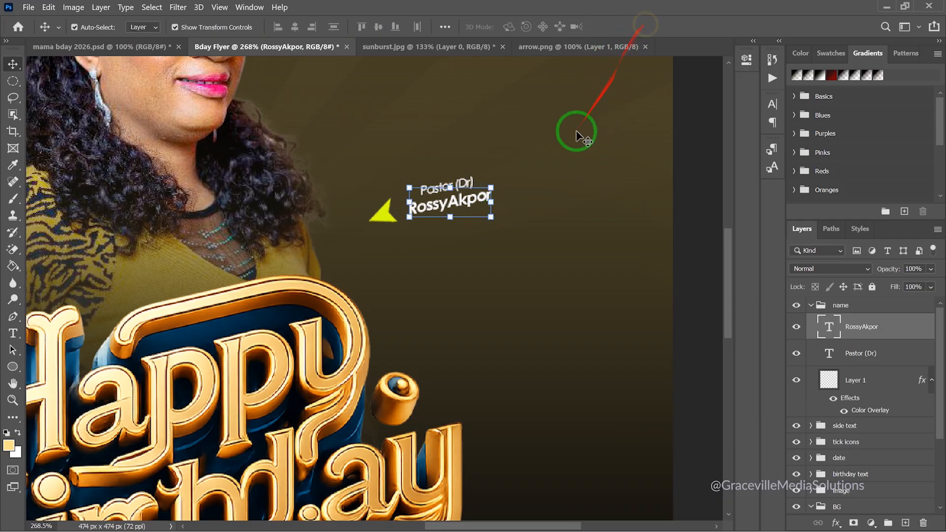
{"action": "scroll", "coordinate": [610, 207], "scroll_direction": "down", "scroll_amount": 4}
{"action": "left_click", "coordinate": [629, 224]}
{"action": "scroll", "coordinate": [629, 224], "scroll_direction": "down", "scroll_amount": 3}
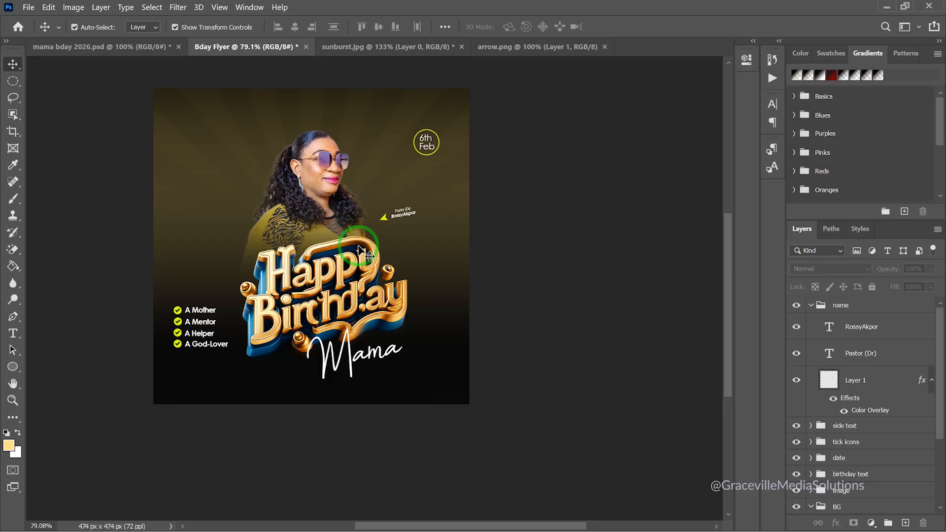
{"action": "left_click_drag", "start_coordinate": [343, 288], "coordinate": [416, 338]}
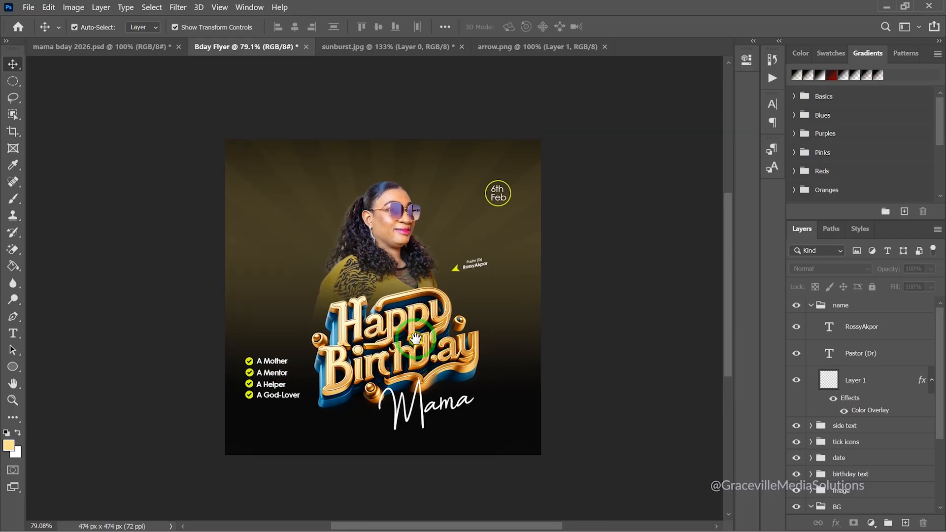
{"action": "scroll", "coordinate": [415, 339], "scroll_direction": "up", "scroll_amount": 1}
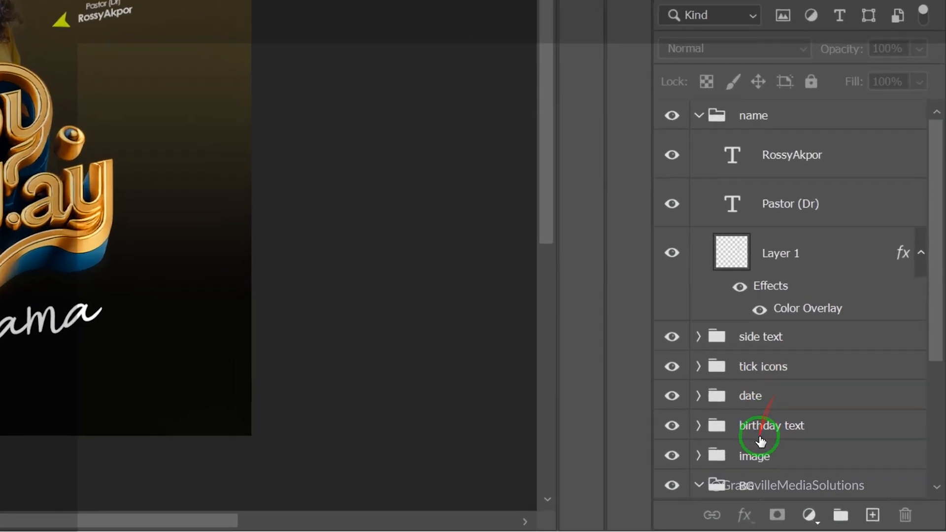
{"action": "scroll", "coordinate": [832, 478], "scroll_direction": "down", "scroll_amount": 1}
Set the sun-burst layer to 42% opacity and bring the empty area above the portrait into view
{"action": "left_click", "coordinate": [830, 493]}
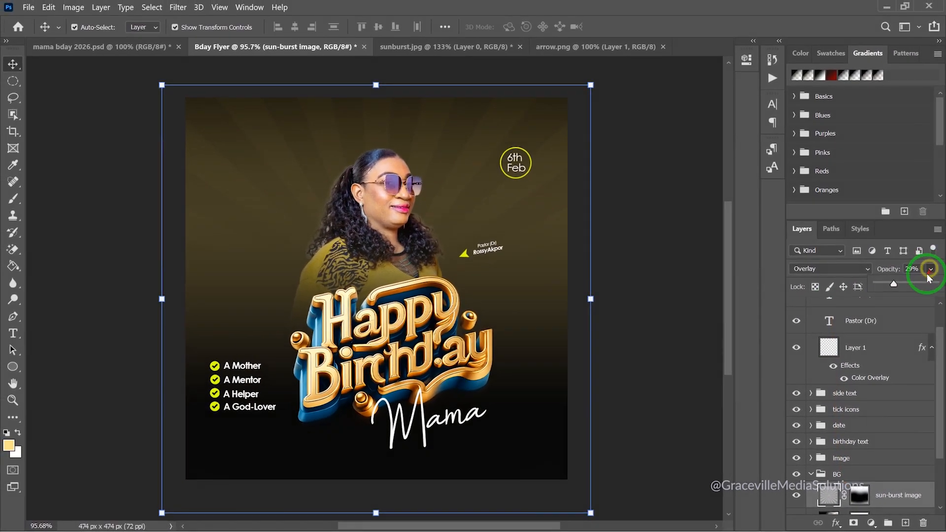
{"action": "left_click", "coordinate": [917, 6]}
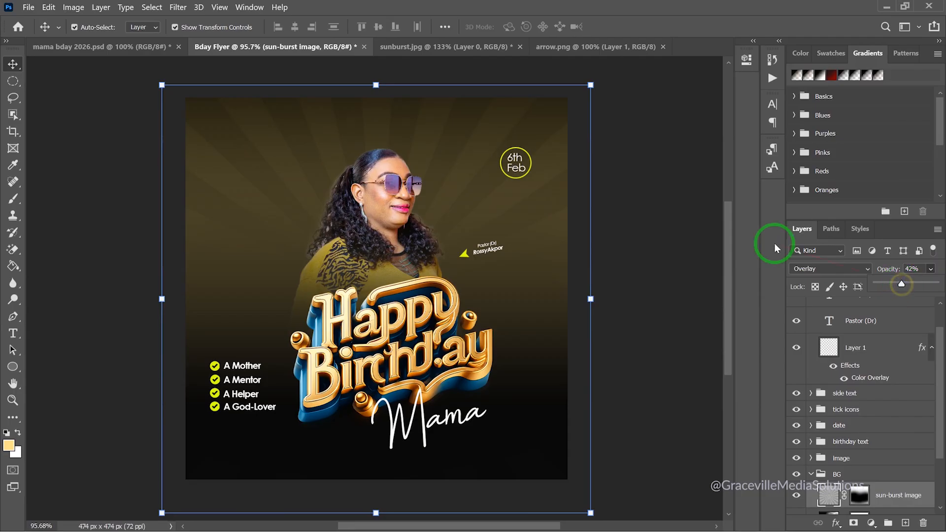
{"action": "left_click", "coordinate": [664, 220]}
{"action": "scroll", "coordinate": [378, 262], "scroll_direction": "down", "scroll_amount": 5}
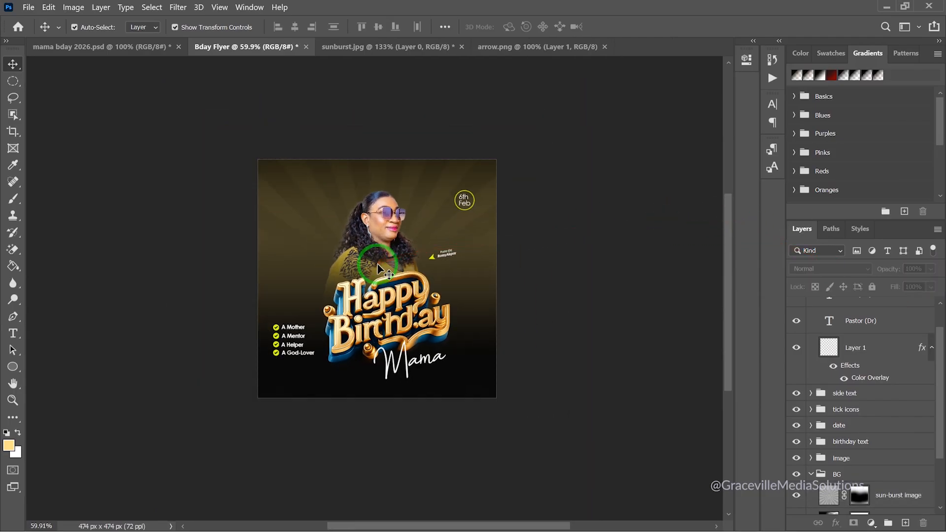
{"action": "left_click_drag", "start_coordinate": [377, 264], "coordinate": [376, 291]}
{"action": "scroll", "coordinate": [370, 251], "scroll_direction": "up", "scroll_amount": 5}
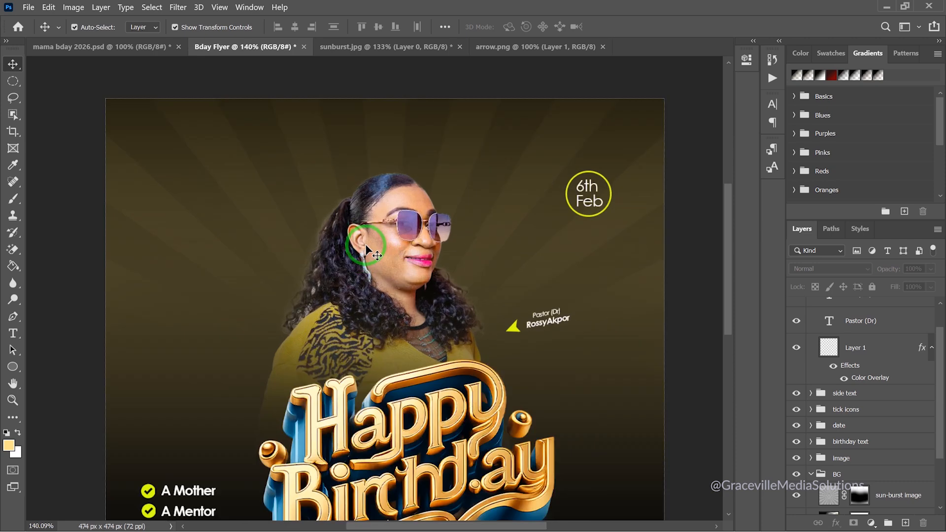
{"action": "left_click_drag", "start_coordinate": [392, 207], "coordinate": [393, 269]}
Type the white heading 'CELEBRATING THE QUEEN OF PALACE' near the flyer's top-left
{"action": "left_click", "coordinate": [13, 333]}
{"action": "left_click", "coordinate": [178, 193]}
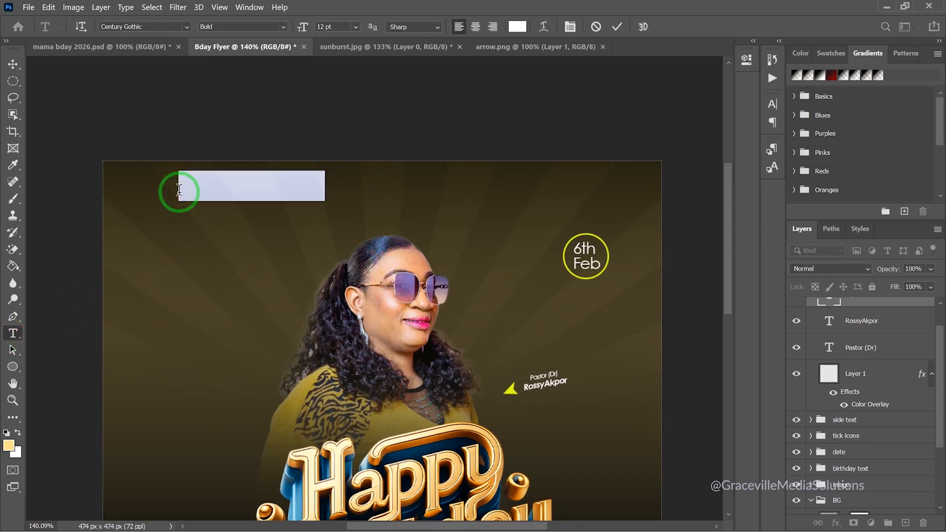
{"action": "type", "text": "CELEBRATING THE QUEEN OF PALACE"}
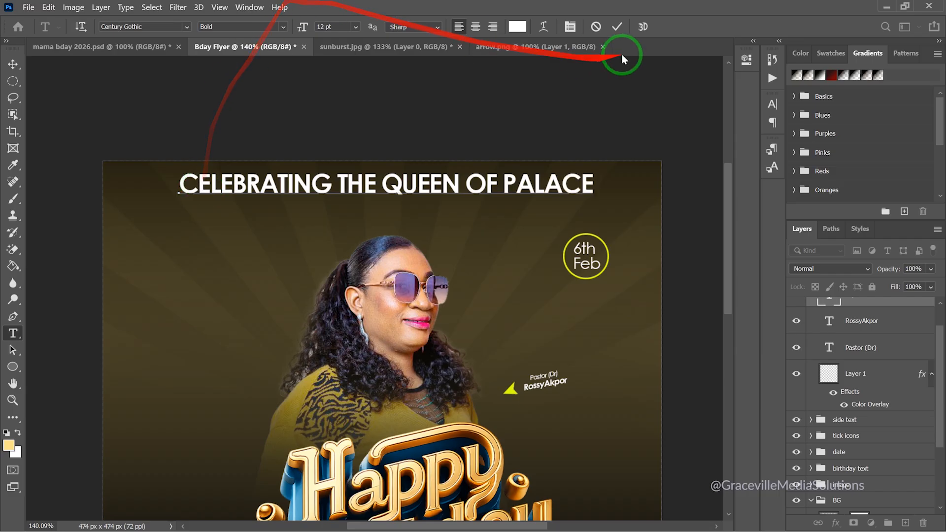
{"action": "left_click", "coordinate": [617, 27]}
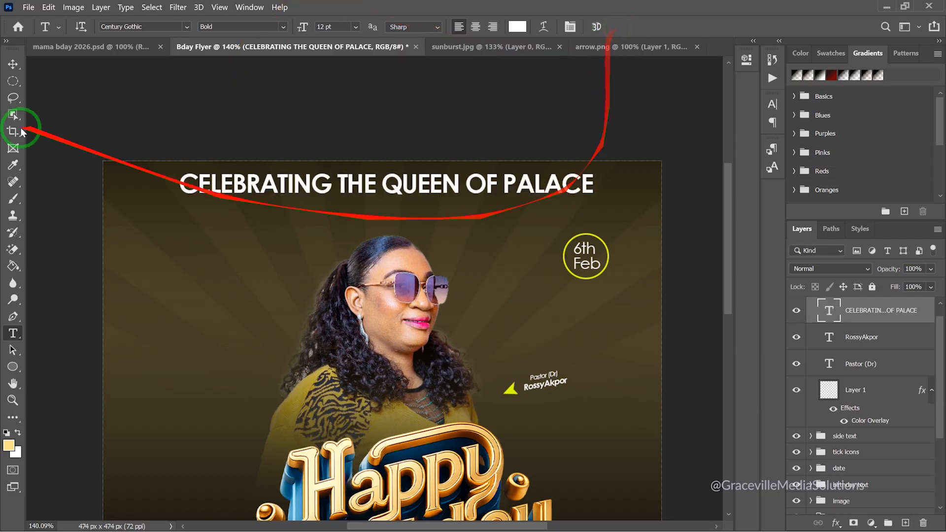
Scale the heading down to about 42% with the Move tool
{"action": "left_click", "coordinate": [14, 64]}
{"action": "left_click_drag", "start_coordinate": [596, 170], "coordinate": [355, 218]}
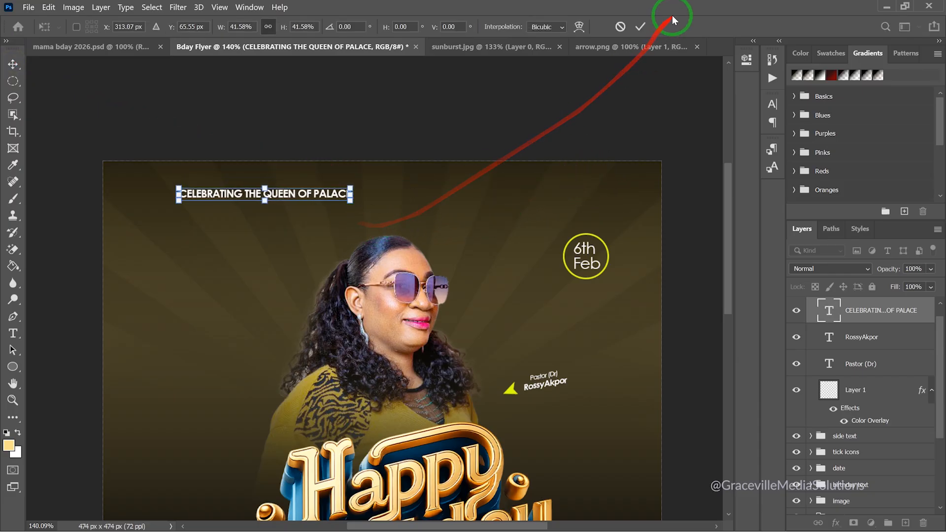
{"action": "left_click", "coordinate": [643, 27]}
{"action": "scroll", "coordinate": [395, 200], "scroll_direction": "down", "scroll_amount": 3}
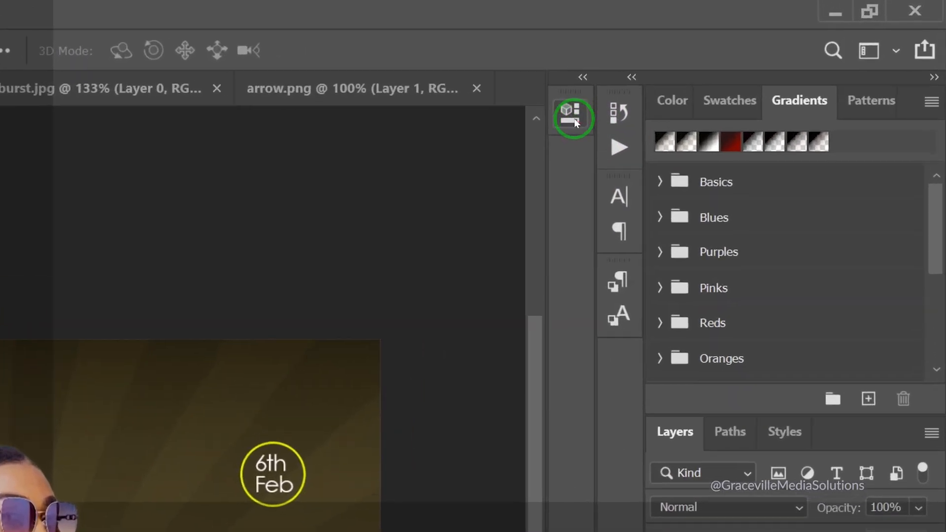
Widen the heading's letter tracking to 1020 in Properties
{"action": "left_click", "coordinate": [575, 118]}
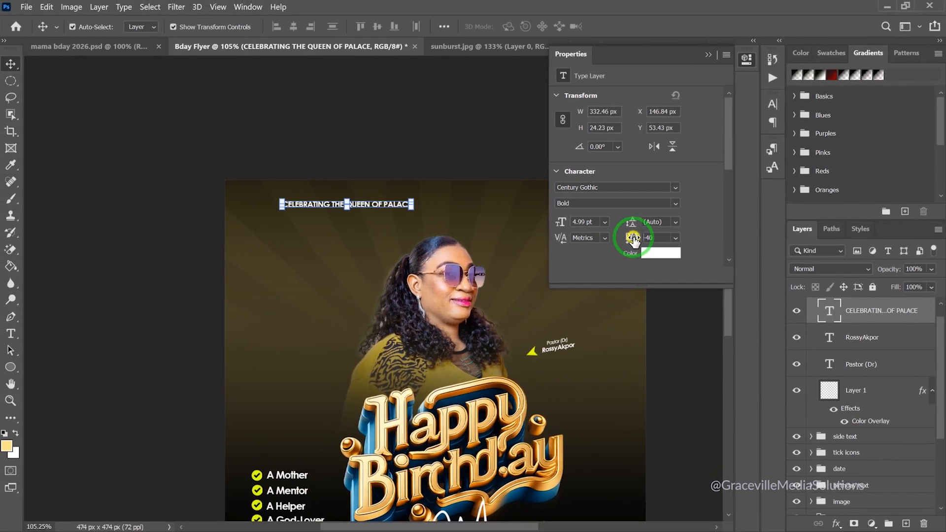
{"action": "left_click_drag", "start_coordinate": [572, 248], "coordinate": [611, 245]}
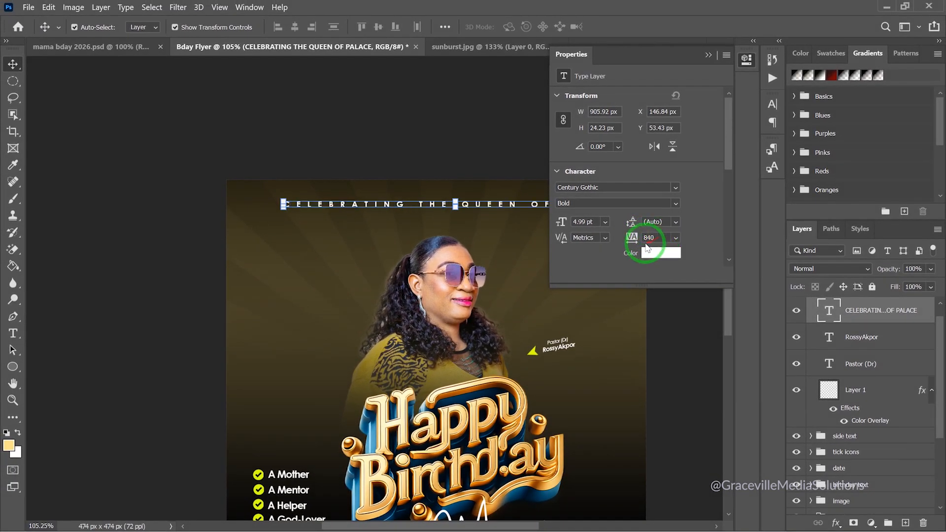
{"action": "left_click_drag", "start_coordinate": [631, 238], "coordinate": [638, 242]}
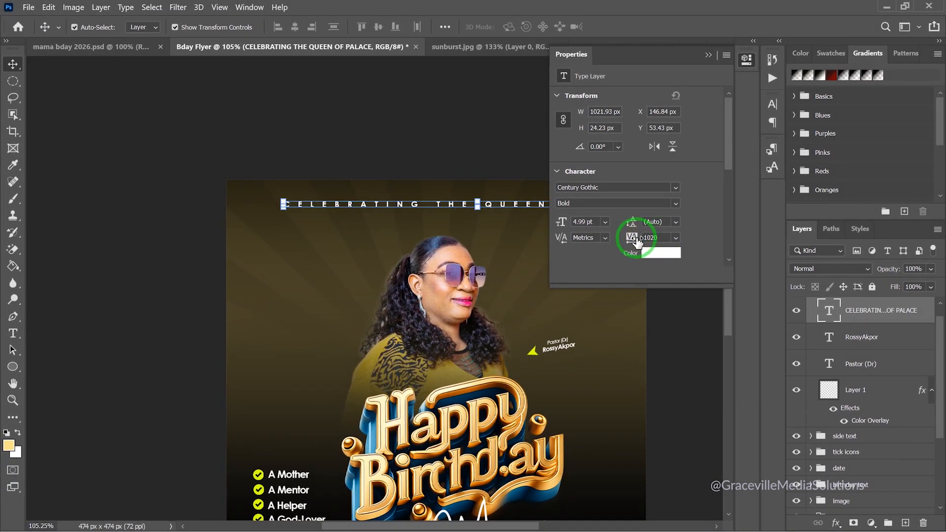
{"action": "left_click", "coordinate": [376, 143]}
Resize the spaced heading to about 64% and centre it across the flyer's top
{"action": "scroll", "coordinate": [434, 140], "scroll_direction": "down", "scroll_amount": 3}
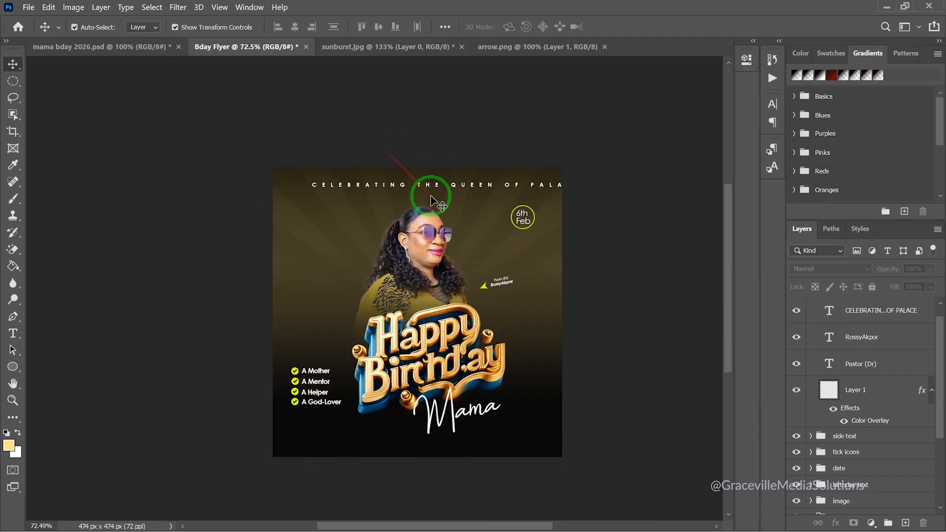
{"action": "left_click", "coordinate": [430, 190]}
{"action": "scroll", "coordinate": [430, 187], "scroll_direction": "up", "scroll_amount": 2}
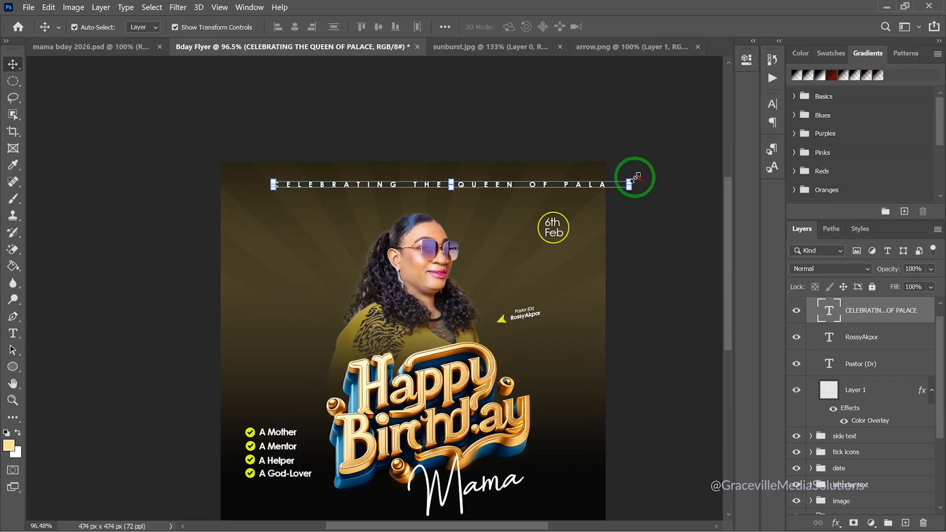
{"action": "left_click_drag", "start_coordinate": [625, 180], "coordinate": [509, 194]}
{"action": "left_click", "coordinate": [640, 27]}
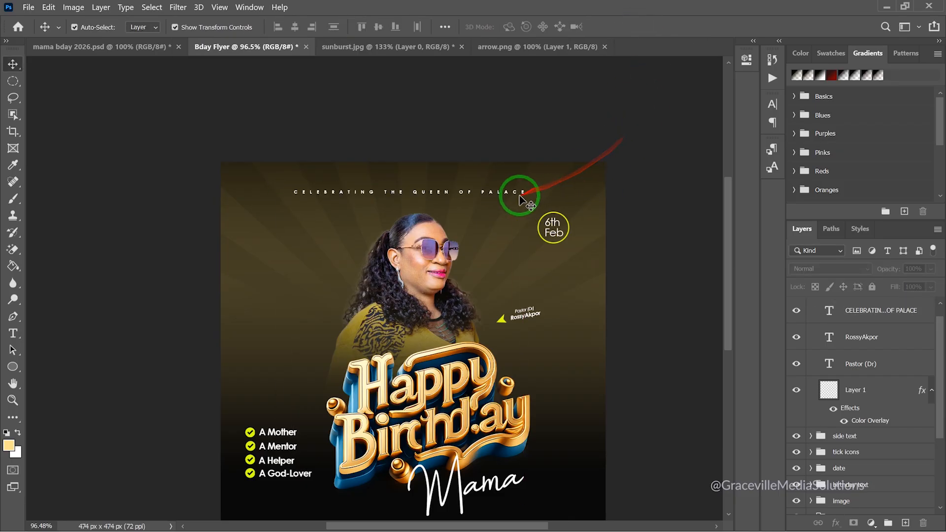
{"action": "scroll", "coordinate": [512, 193], "scroll_direction": "up", "scroll_amount": 1}
{"action": "left_click_drag", "start_coordinate": [512, 193], "coordinate": [530, 190]}
{"action": "scroll", "coordinate": [562, 121], "scroll_direction": "down", "scroll_amount": 5}
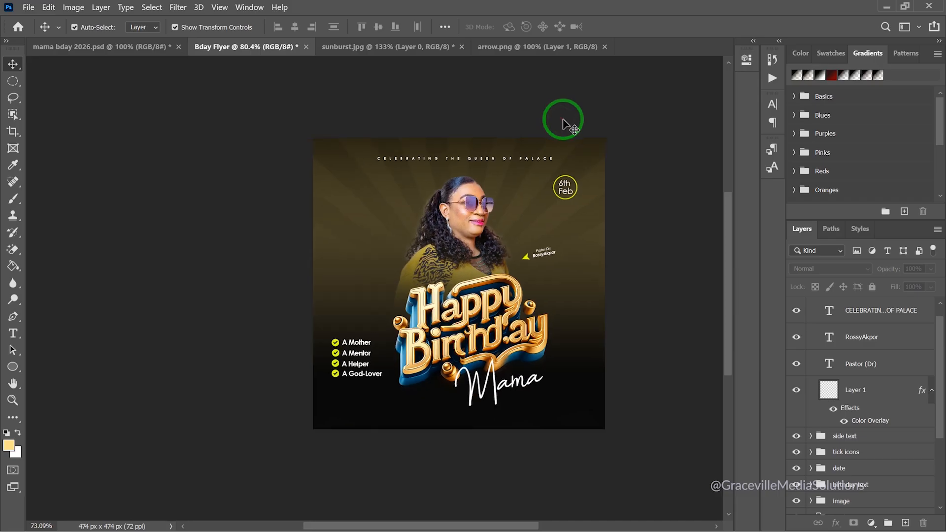
{"action": "scroll", "coordinate": [563, 123], "scroll_direction": "up", "scroll_amount": 4}
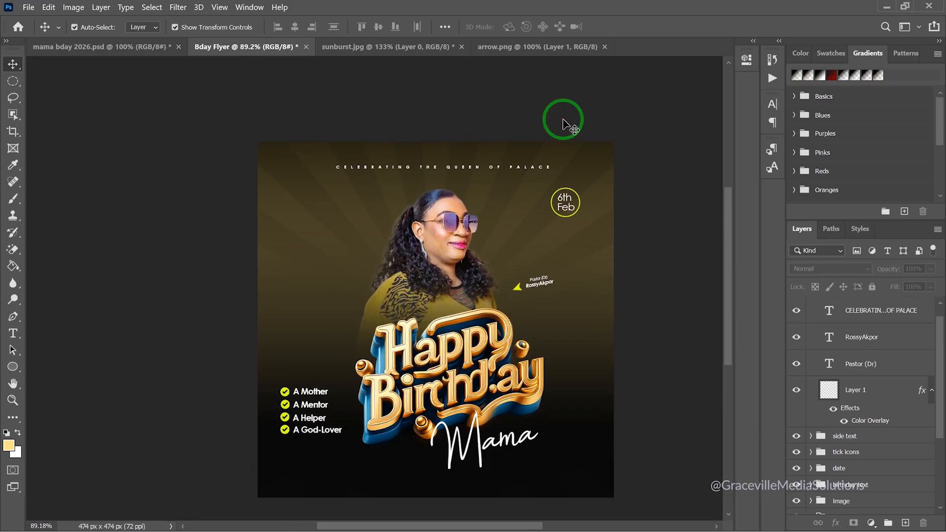
Move the CELEBRATING text layer above the name group, collapse both groups, and reselect it
{"action": "scroll", "coordinate": [563, 123], "scroll_direction": "down", "scroll_amount": 2}
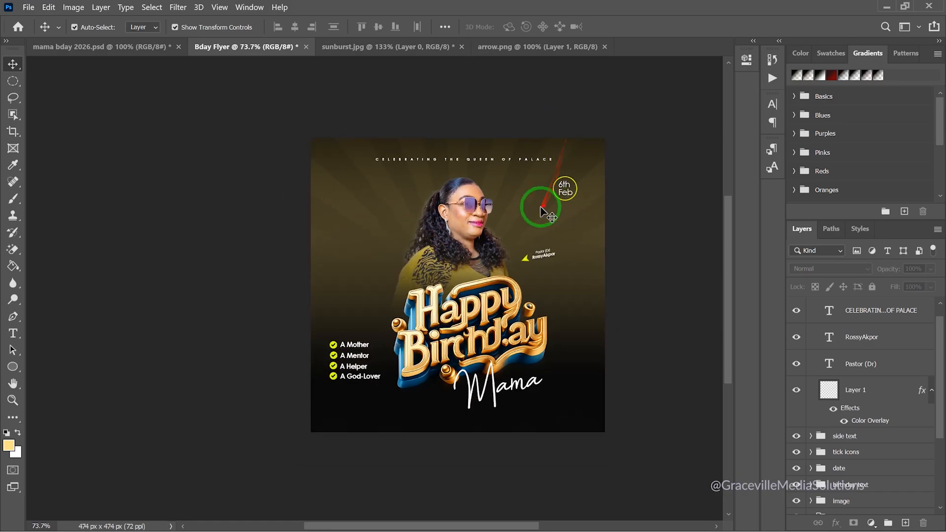
{"action": "scroll", "coordinate": [849, 320], "scroll_direction": "up", "scroll_amount": 1}
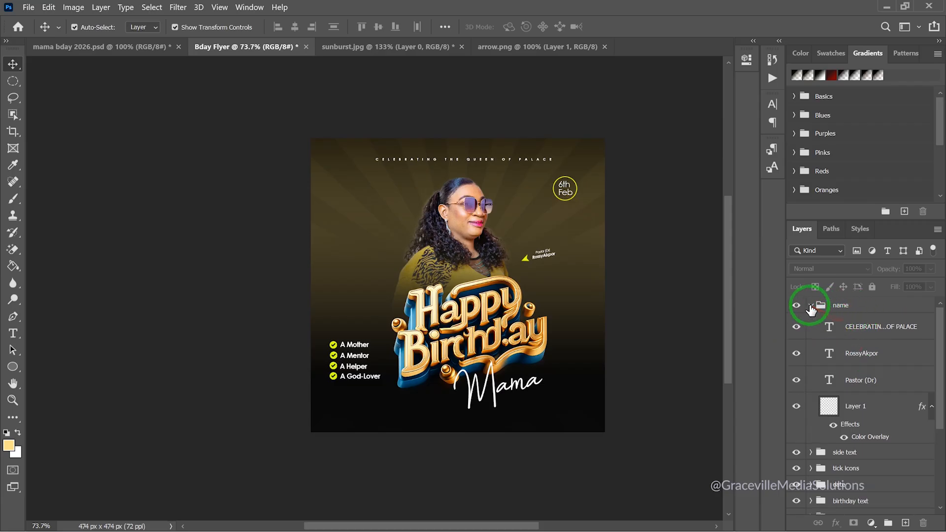
{"action": "left_click_drag", "start_coordinate": [836, 321], "coordinate": [840, 300]}
{"action": "left_click", "coordinate": [811, 332]}
{"action": "left_click", "coordinate": [811, 429]}
{"action": "left_click", "coordinate": [811, 430]}
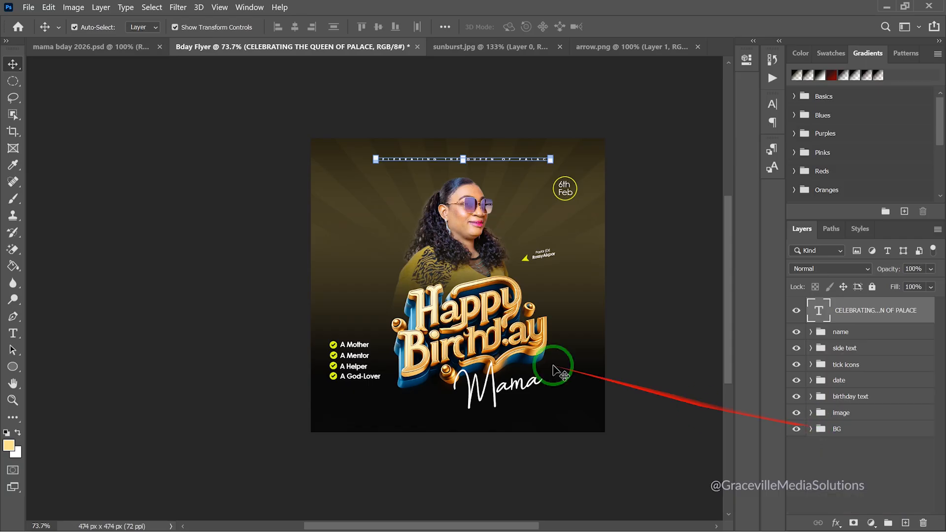
{"action": "left_click", "coordinate": [659, 275]}
{"action": "scroll", "coordinate": [537, 278], "scroll_direction": "up", "scroll_amount": 3}
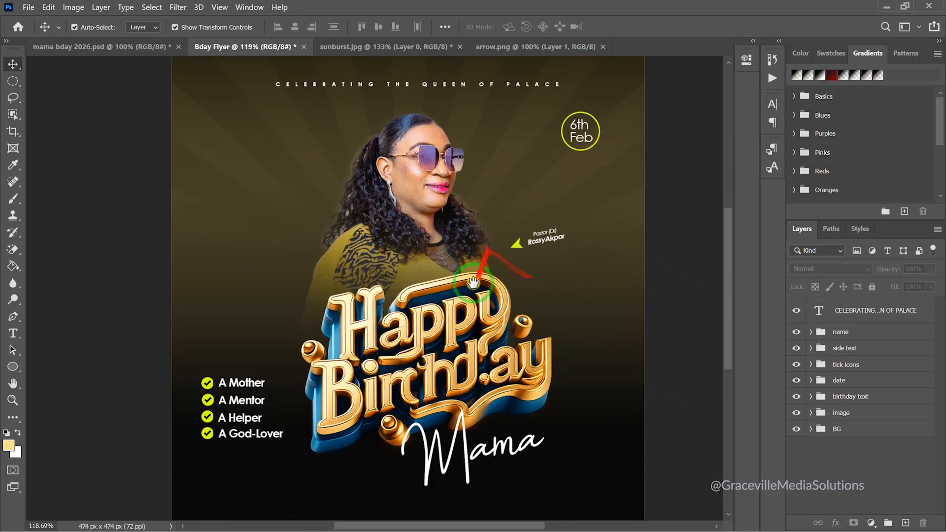
{"action": "scroll", "coordinate": [453, 288], "scroll_direction": "down", "scroll_amount": 3}
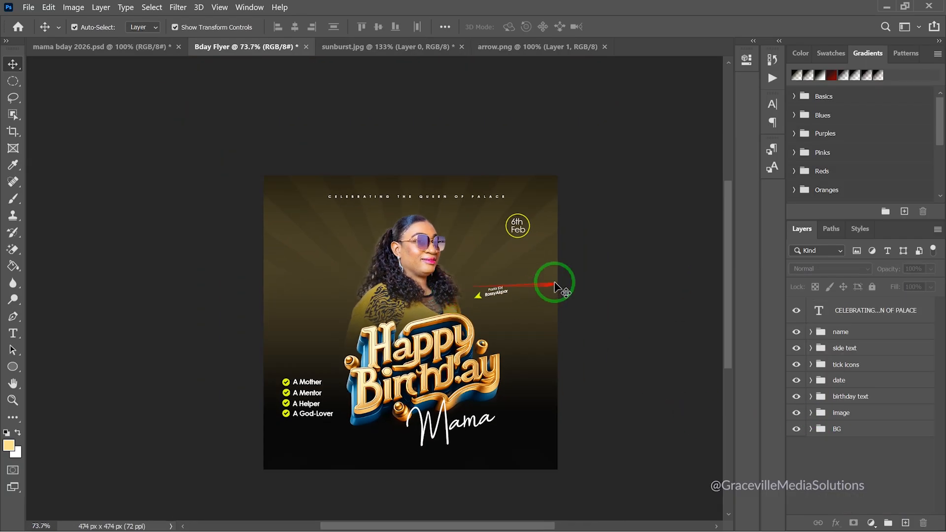
{"action": "left_click", "coordinate": [863, 312]}
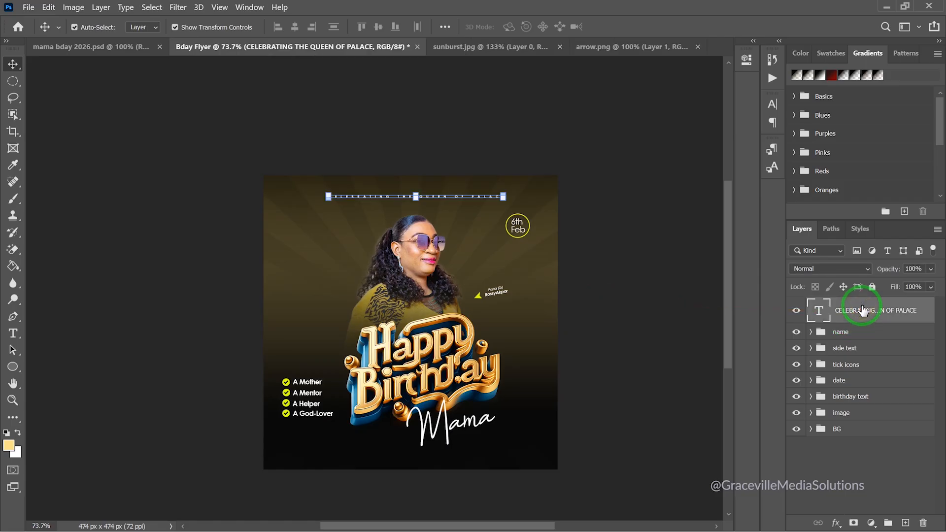
{"action": "scroll", "coordinate": [443, 290], "scroll_direction": "up", "scroll_amount": 2}
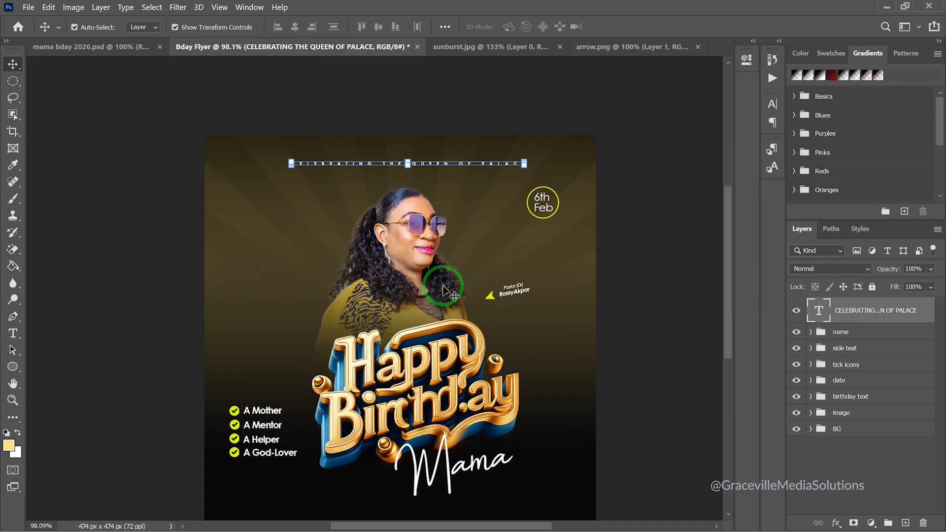
{"action": "scroll", "coordinate": [443, 290], "scroll_direction": "up", "scroll_amount": 1}
{"action": "scroll", "coordinate": [443, 290], "scroll_direction": "down", "scroll_amount": 2}
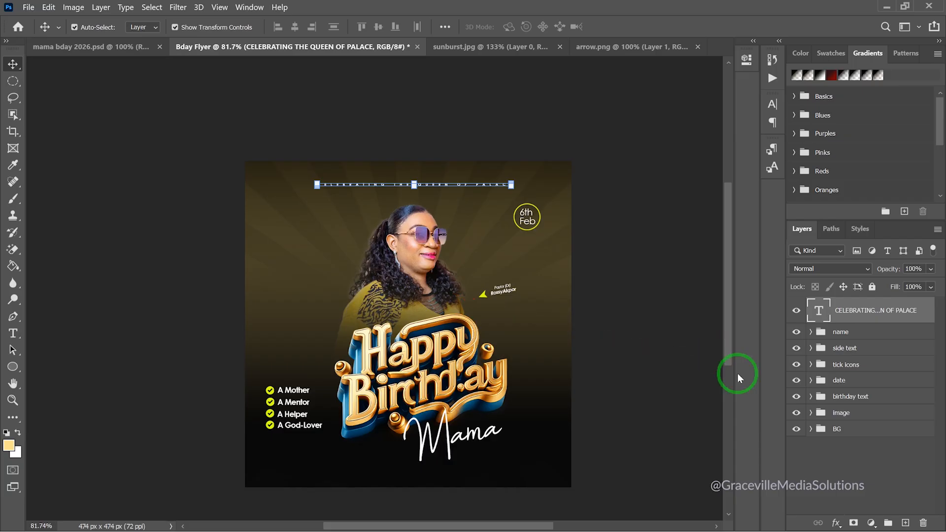
Stamp all visible layers into a new Layer 2 and open Camera Raw Filter
{"action": "key", "text": "ctrl+shift+alt+e"}
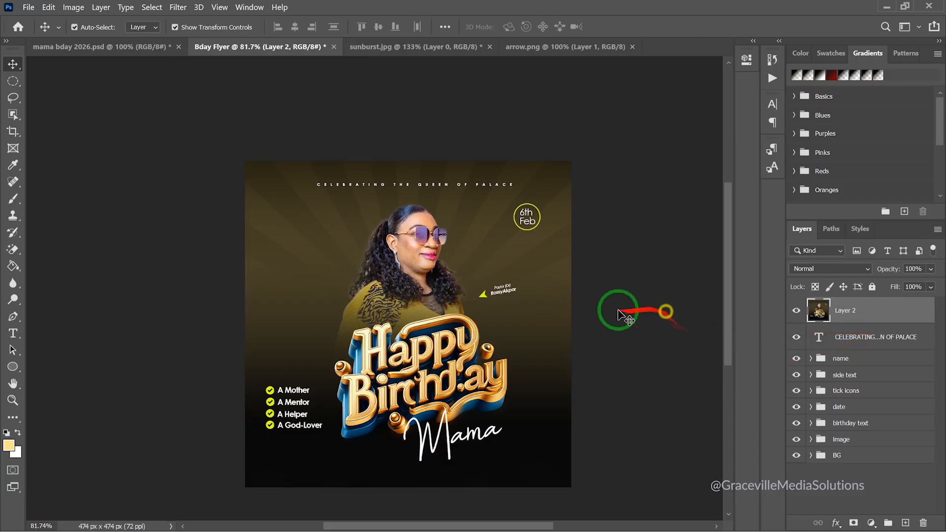
{"action": "scroll", "coordinate": [480, 320], "scroll_direction": "up", "scroll_amount": 2}
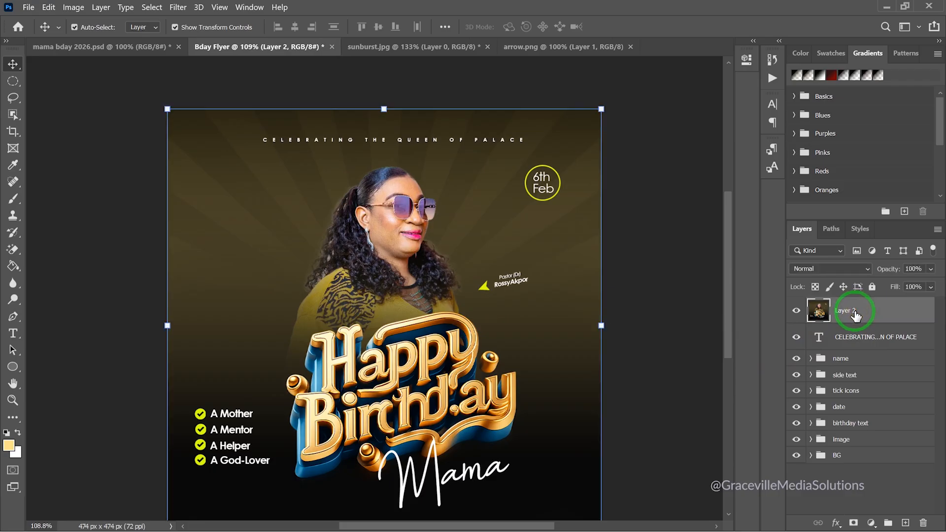
{"action": "left_click", "coordinate": [177, 7]}
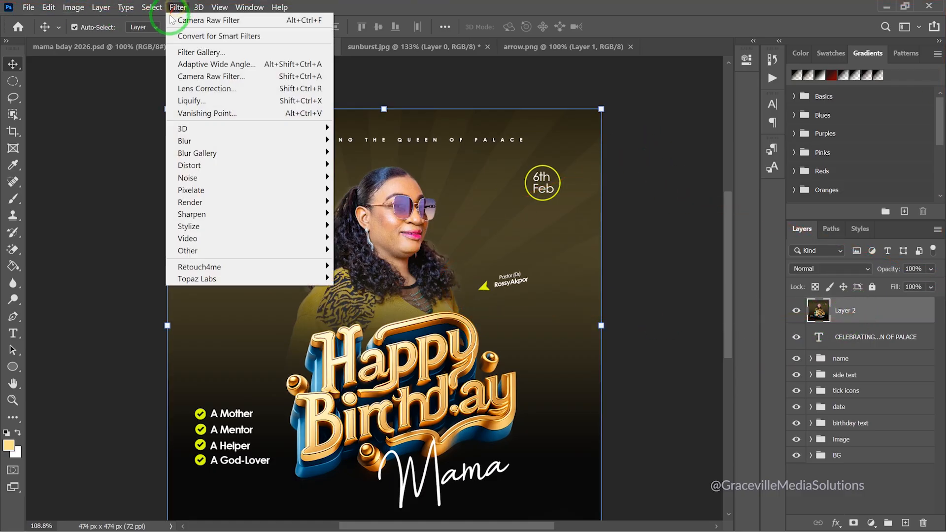
{"action": "left_click", "coordinate": [201, 77]}
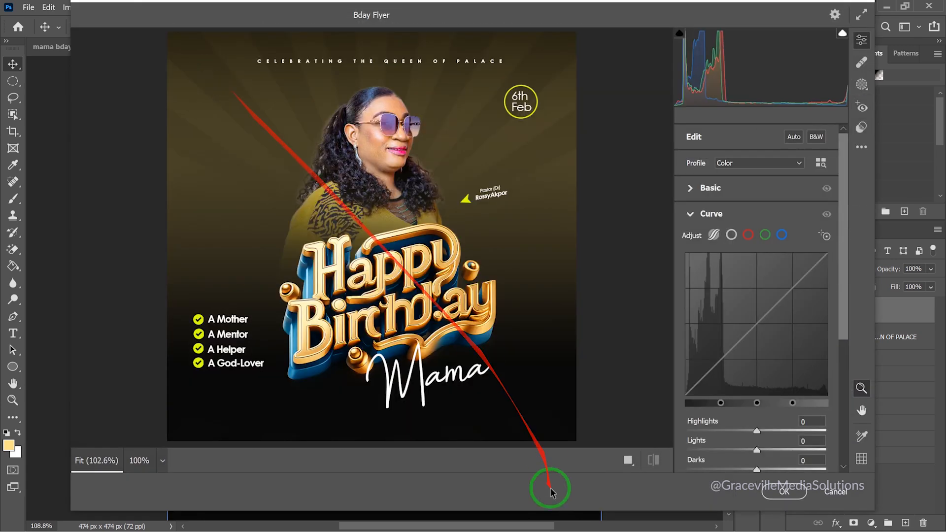
Set the Detail panel's Sharpening amount to 15, leaving noise reduction at 0
{"action": "left_click_drag", "start_coordinate": [843, 275], "coordinate": [851, 302]}
{"action": "left_click_drag", "start_coordinate": [860, 345], "coordinate": [859, 374]}
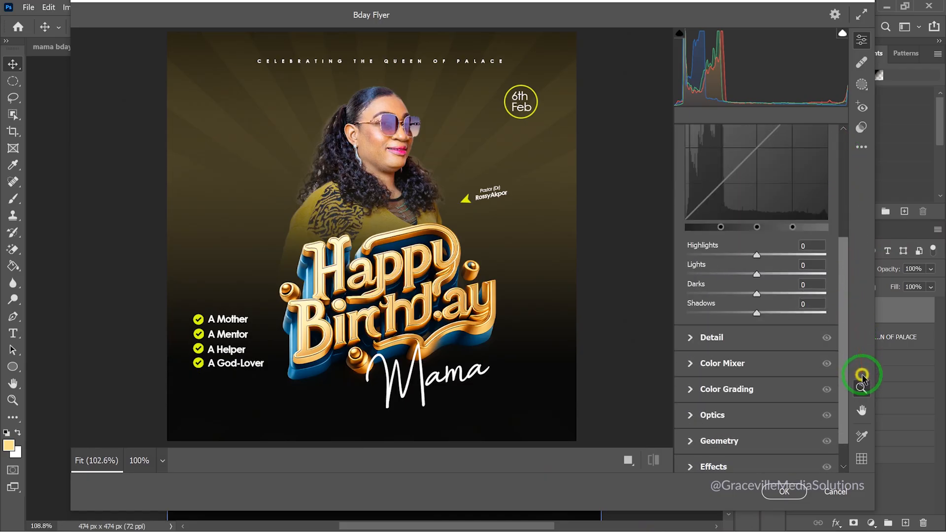
{"action": "left_click", "coordinate": [691, 338]}
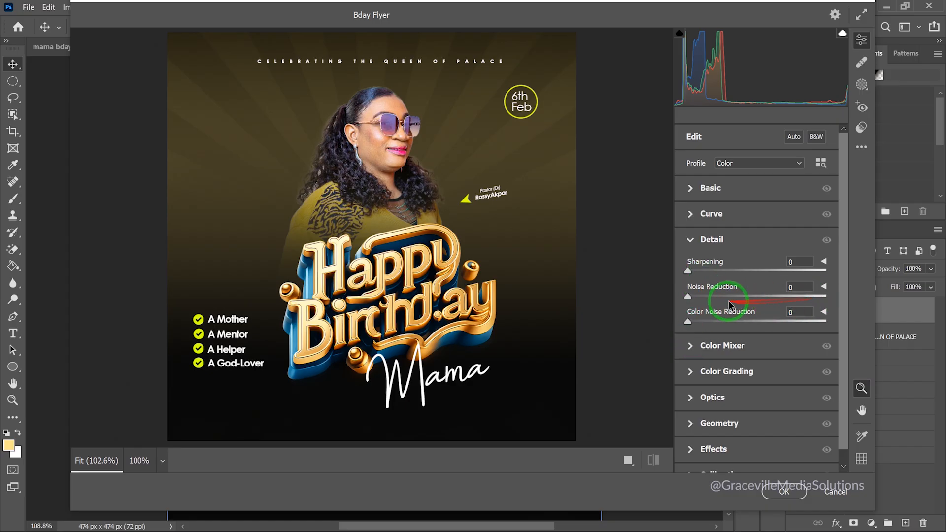
{"action": "left_click_drag", "start_coordinate": [687, 270], "coordinate": [702, 271]}
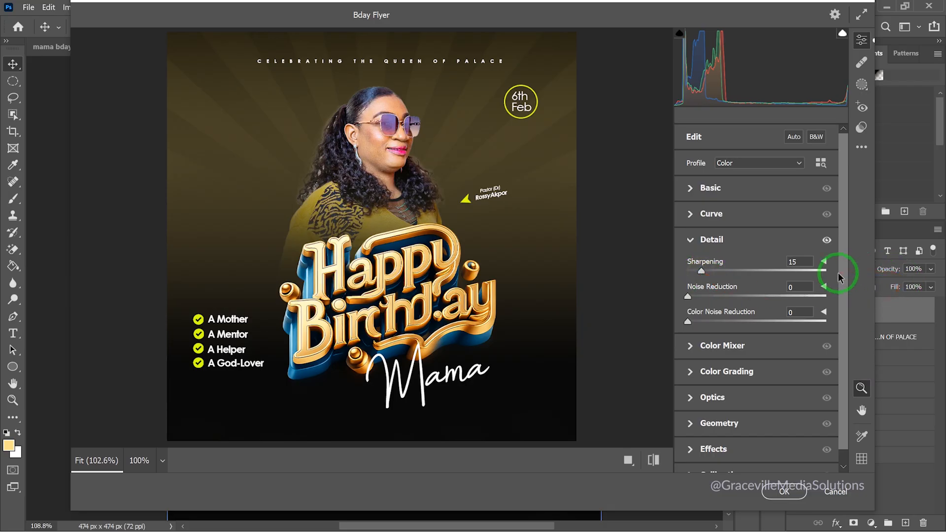
{"action": "left_click_drag", "start_coordinate": [844, 227], "coordinate": [851, 110]}
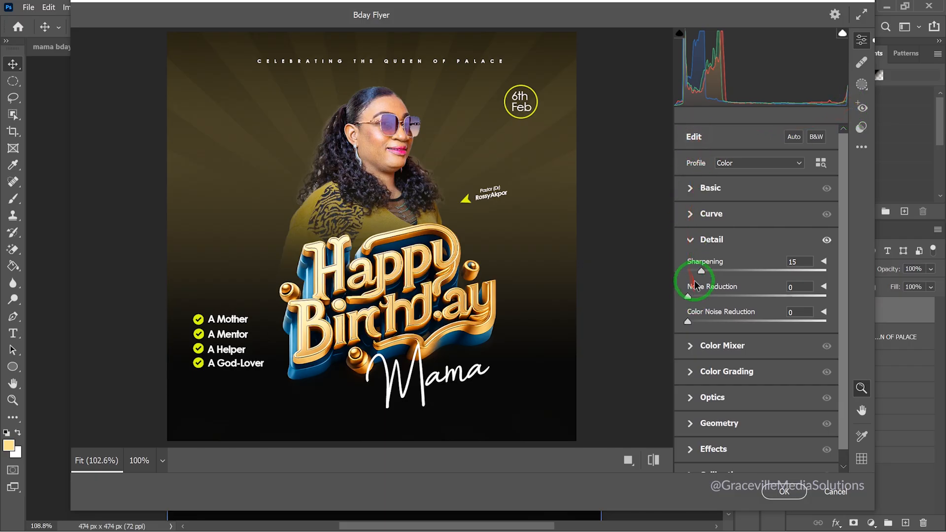
{"action": "left_click", "coordinate": [690, 239]}
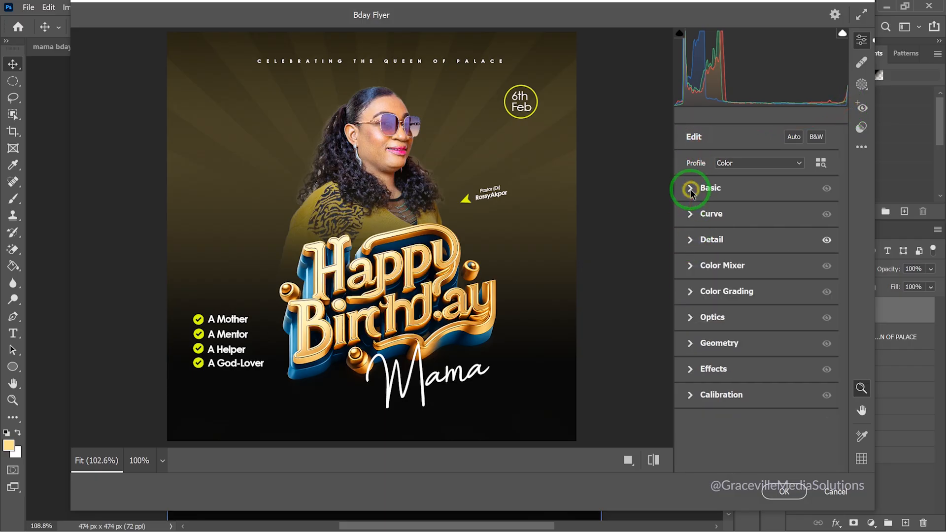
In the Basic panel set Contrast +9, Shadows -12 and Saturation +5
{"action": "left_click", "coordinate": [690, 189]}
{"action": "mouse_move", "coordinate": [759, 261]}
{"action": "left_mouse_down"}
{"action": "mouse_move", "coordinate": [810, 260]}
{"action": "mouse_move", "coordinate": [746, 262]}
{"action": "mouse_move", "coordinate": [773, 259]}
{"action": "mouse_move", "coordinate": [754, 258]}
{"action": "mouse_move", "coordinate": [766, 263]}
{"action": "left_mouse_up"}
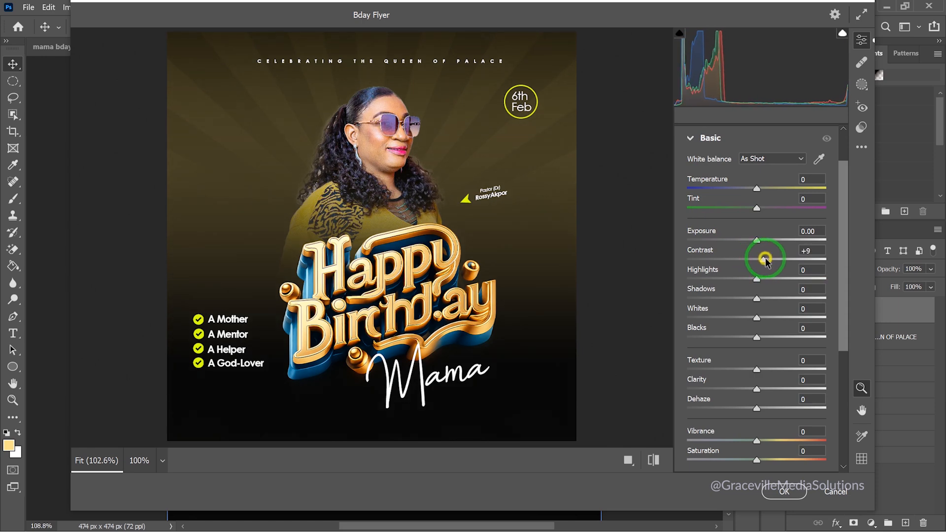
{"action": "mouse_move", "coordinate": [757, 297]}
{"action": "left_mouse_down"}
{"action": "mouse_move", "coordinate": [738, 296]}
{"action": "mouse_move", "coordinate": [748, 296]}
{"action": "left_mouse_up"}
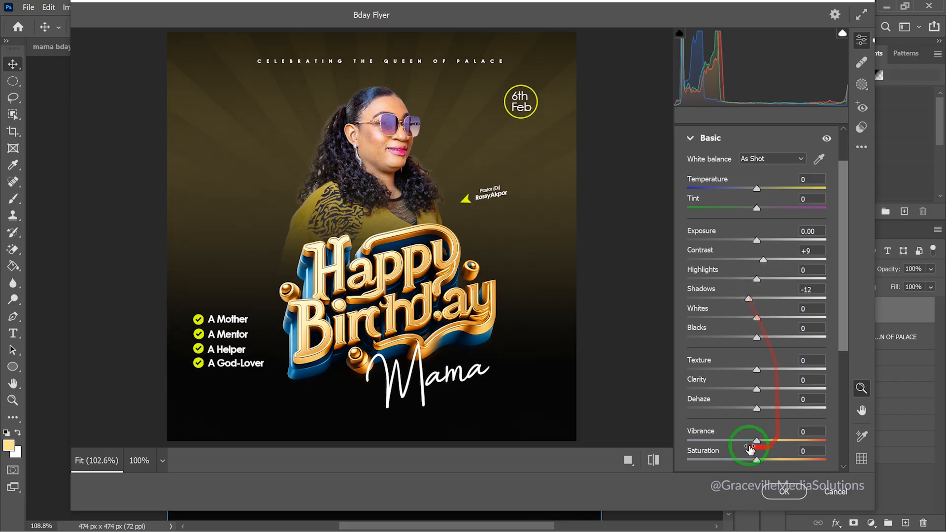
{"action": "left_click", "coordinate": [757, 461]}
{"action": "left_click_drag", "start_coordinate": [757, 462], "coordinate": [759, 462]}
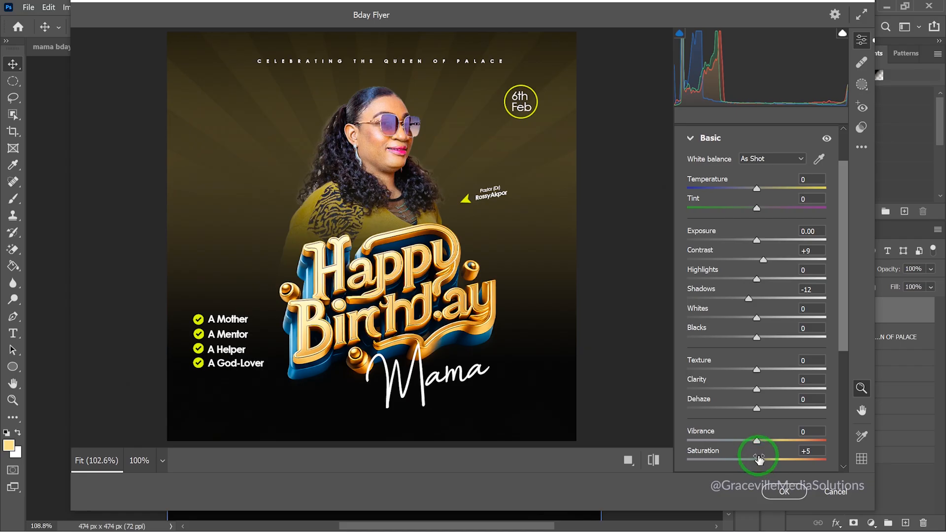
Add Texture +9 and apply the Camera Raw adjustments to the flyer
{"action": "left_click_drag", "start_coordinate": [840, 327], "coordinate": [841, 367]}
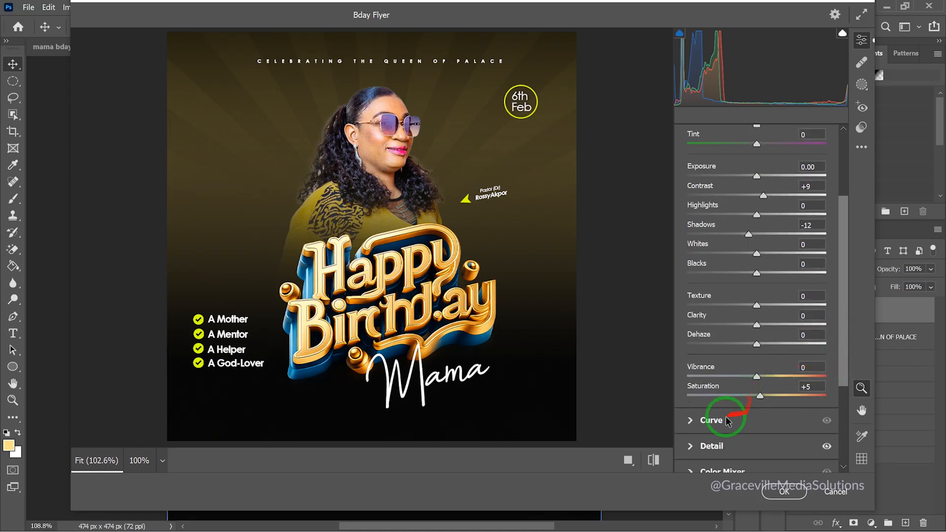
{"action": "left_click_drag", "start_coordinate": [757, 305], "coordinate": [764, 309]}
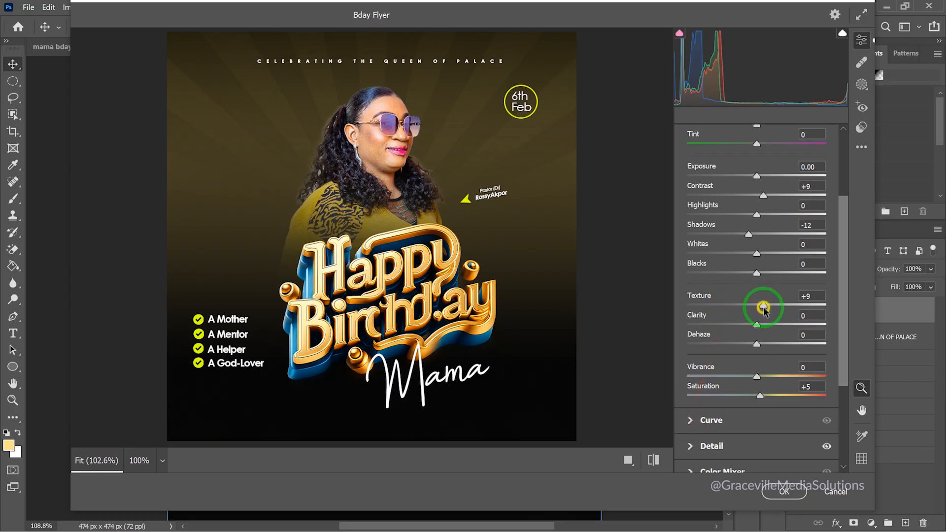
{"action": "left_click", "coordinate": [783, 491]}
{"action": "scroll", "coordinate": [453, 216], "scroll_direction": "down", "scroll_amount": 5}
{"action": "mouse_move", "coordinate": [451, 284]}
{"action": "left_mouse_down"}
{"action": "mouse_move", "coordinate": [429, 251]}
{"action": "mouse_move", "coordinate": [449, 279]}
{"action": "left_mouse_up"}
{"action": "scroll", "coordinate": [433, 266], "scroll_direction": "up", "scroll_amount": 4}
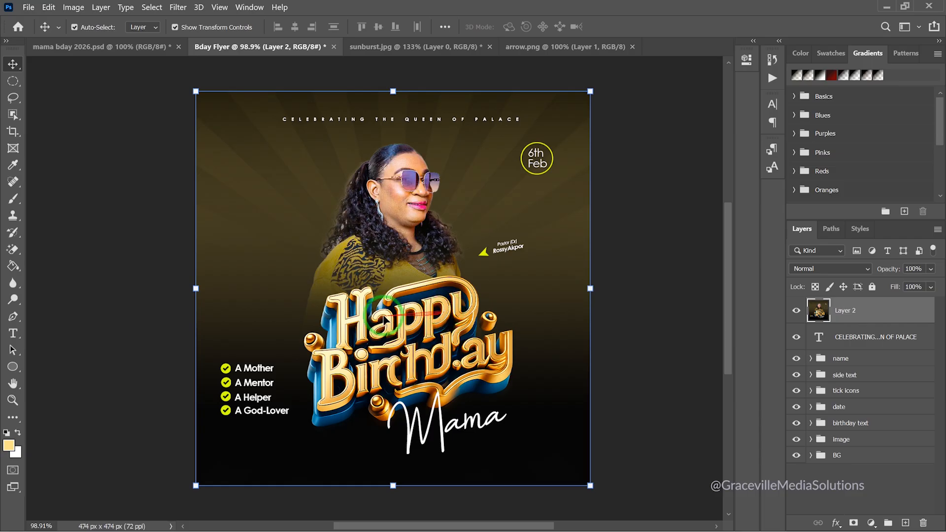
{"action": "scroll", "coordinate": [384, 313], "scroll_direction": "down", "scroll_amount": 2}
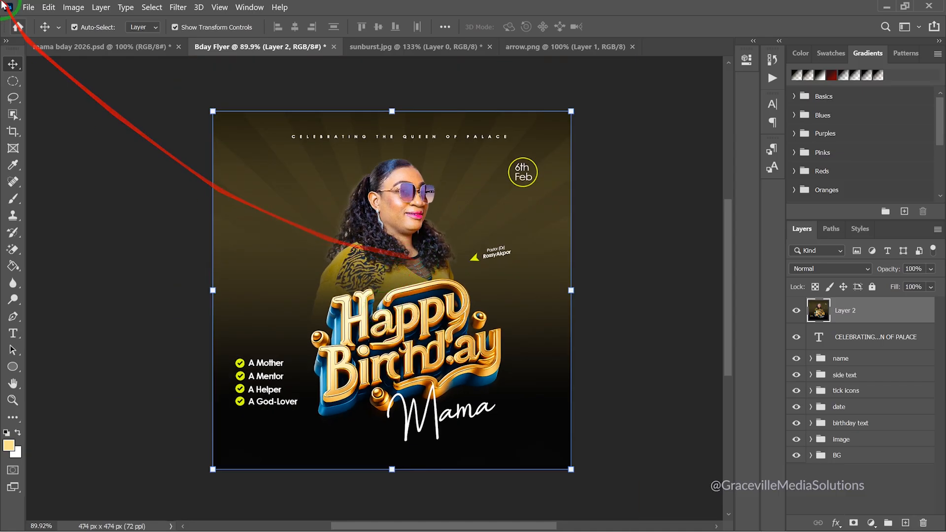
Export the flyer via Save for Web as a 1080×1080 JPEG High (quality 60) named Bday-Flyer.jpg on the Desktop
{"action": "left_click", "coordinate": [29, 8]}
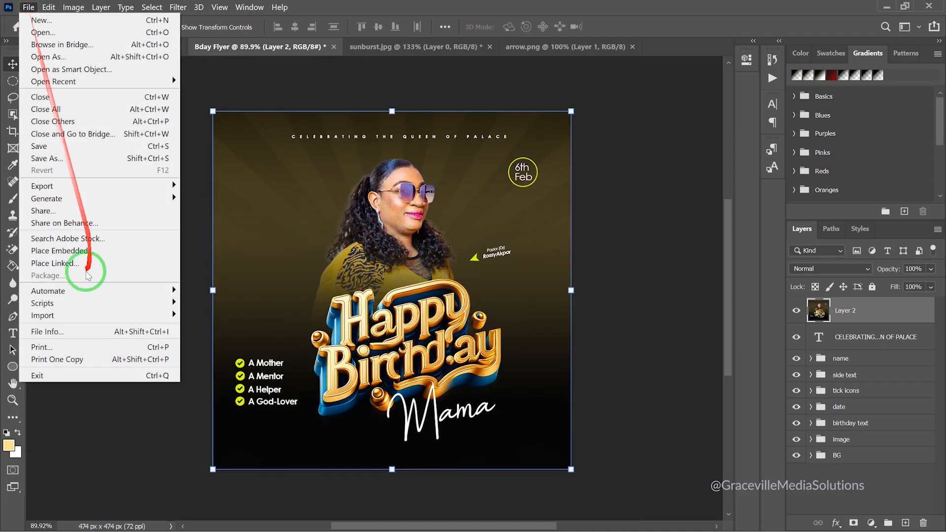
{"action": "mouse_move", "coordinate": [75, 192]}
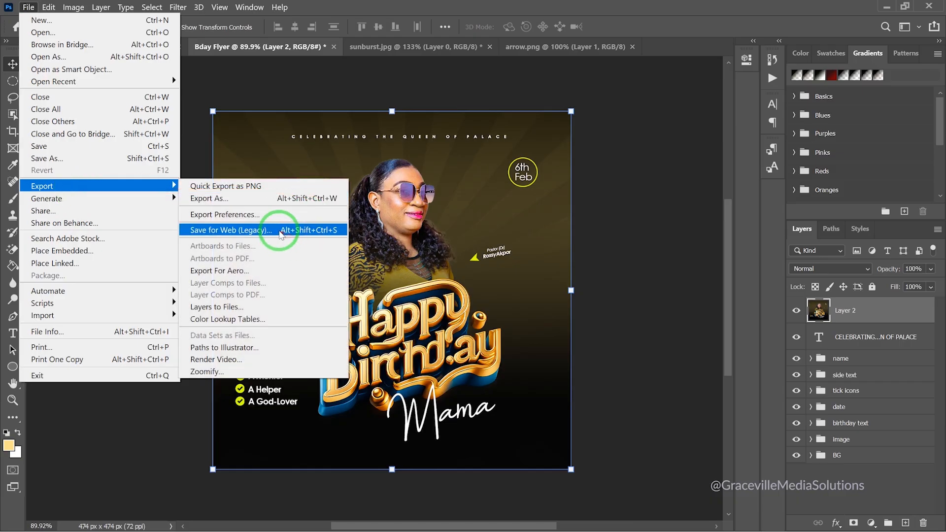
{"action": "left_click", "coordinate": [284, 230]}
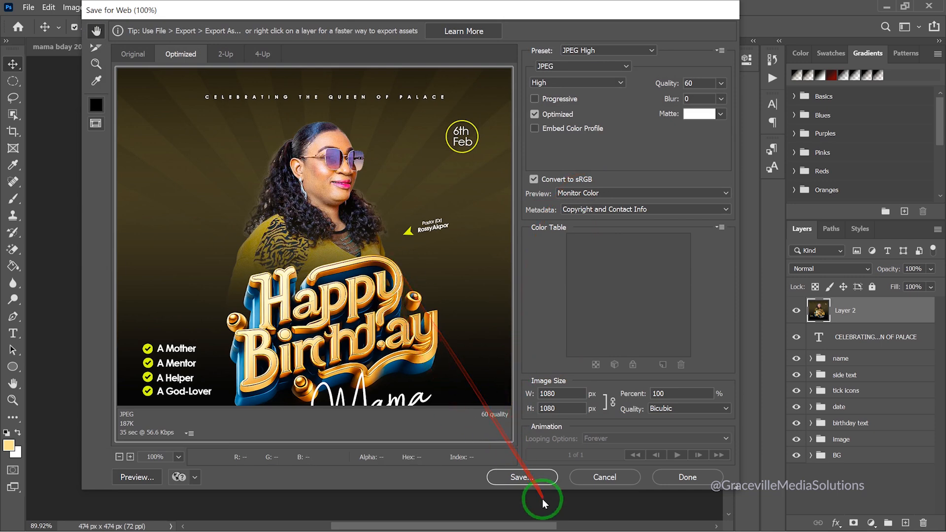
{"action": "left_click", "coordinate": [530, 475]}
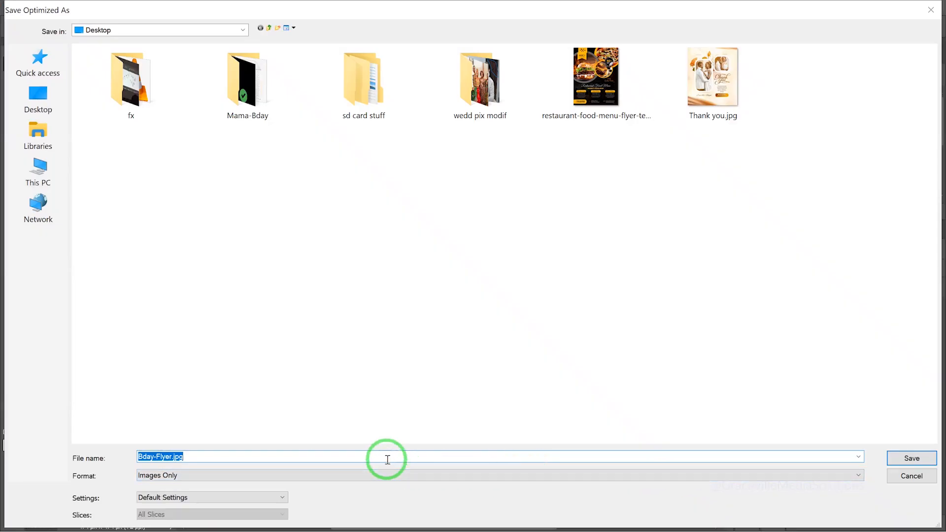
{"action": "left_click", "coordinate": [915, 458]}
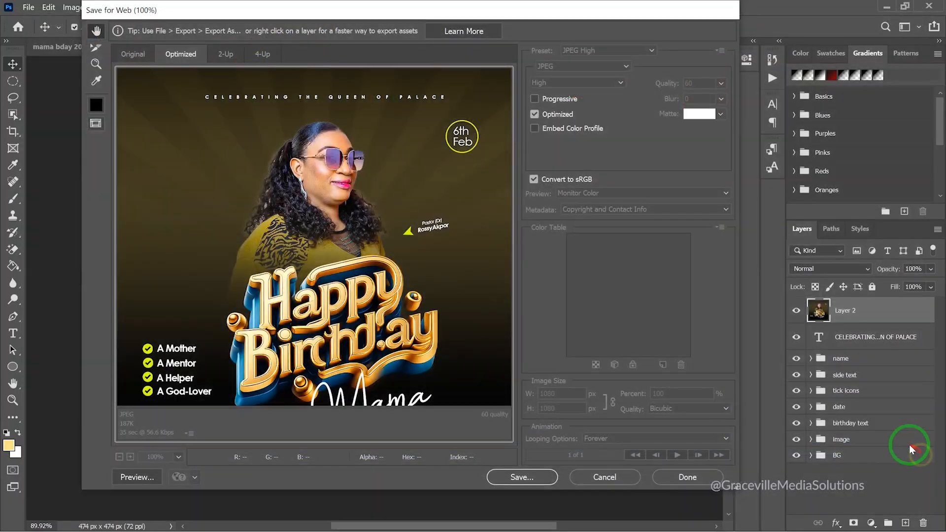
Zoom in and out to inspect the finished birthday flyer, then bring up the Windows Start menu
{"action": "scroll", "coordinate": [421, 295], "scroll_direction": "down", "scroll_amount": 1}
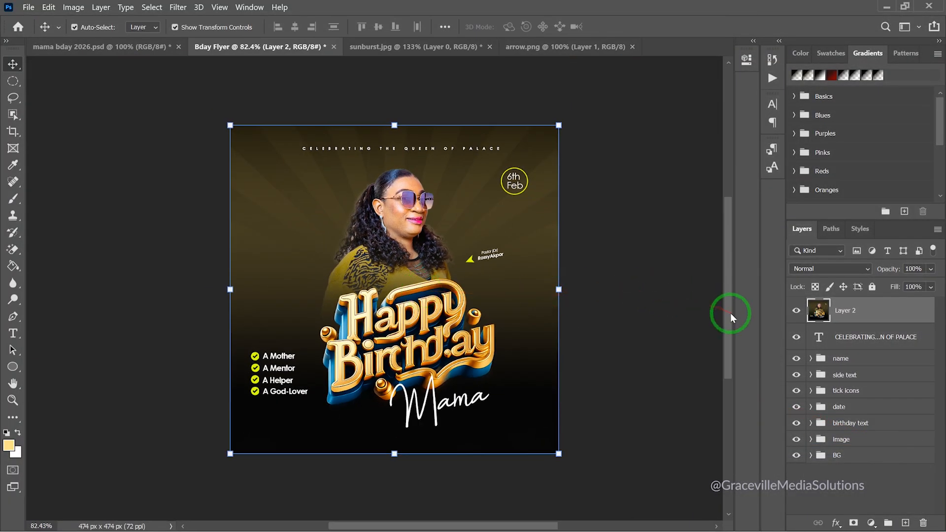
{"action": "scroll", "coordinate": [407, 320], "scroll_direction": "up", "scroll_amount": 4}
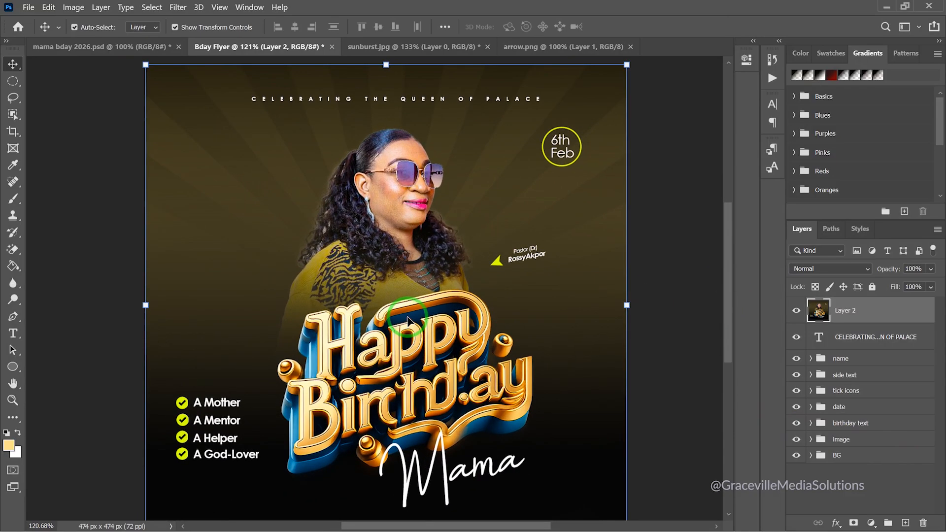
{"action": "scroll", "coordinate": [407, 321], "scroll_direction": "down", "scroll_amount": 1}
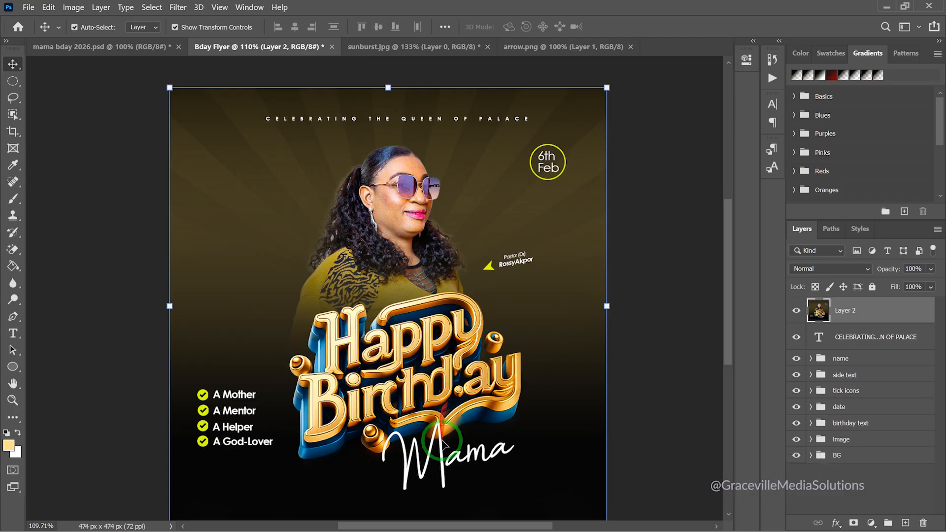
{"action": "scroll", "coordinate": [507, 380], "scroll_direction": "down", "scroll_amount": 2}
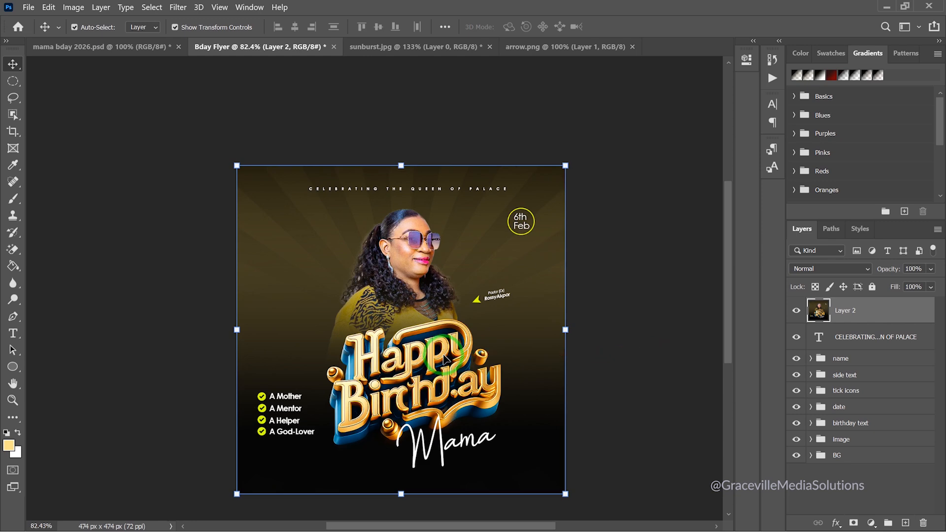
{"action": "scroll", "coordinate": [492, 354], "scroll_direction": "down", "scroll_amount": 2}
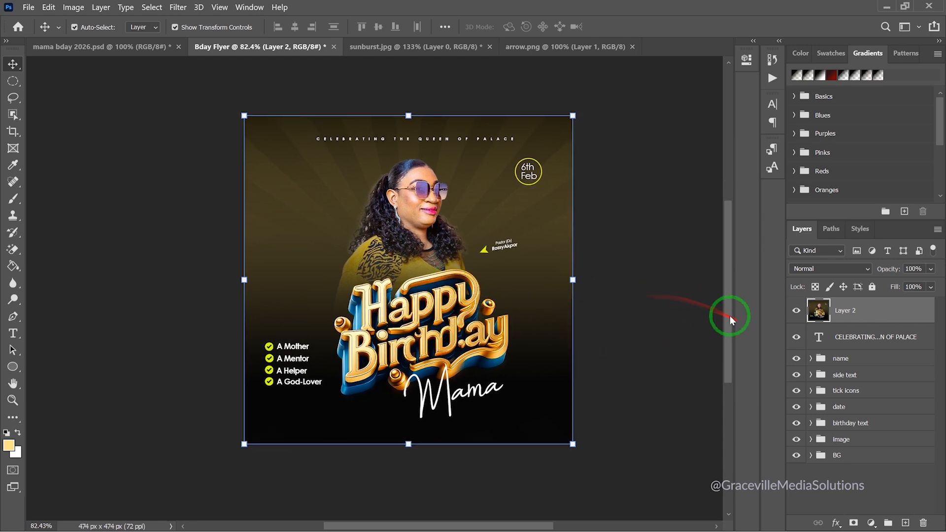
{"action": "scroll", "coordinate": [728, 311], "scroll_direction": "up", "scroll_amount": 1}
{"action": "scroll", "coordinate": [729, 315], "scroll_direction": "down", "scroll_amount": 1}
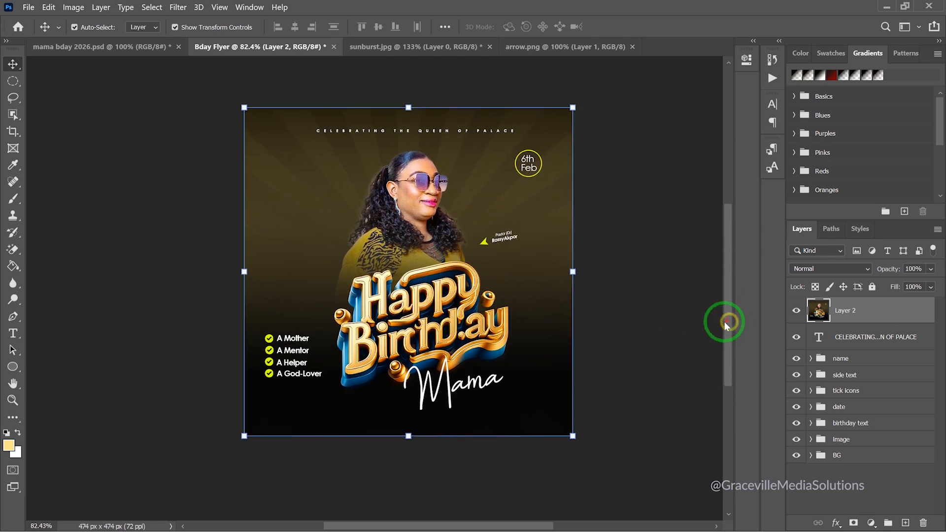
{"action": "scroll", "coordinate": [545, 318], "scroll_direction": "up", "scroll_amount": 2}
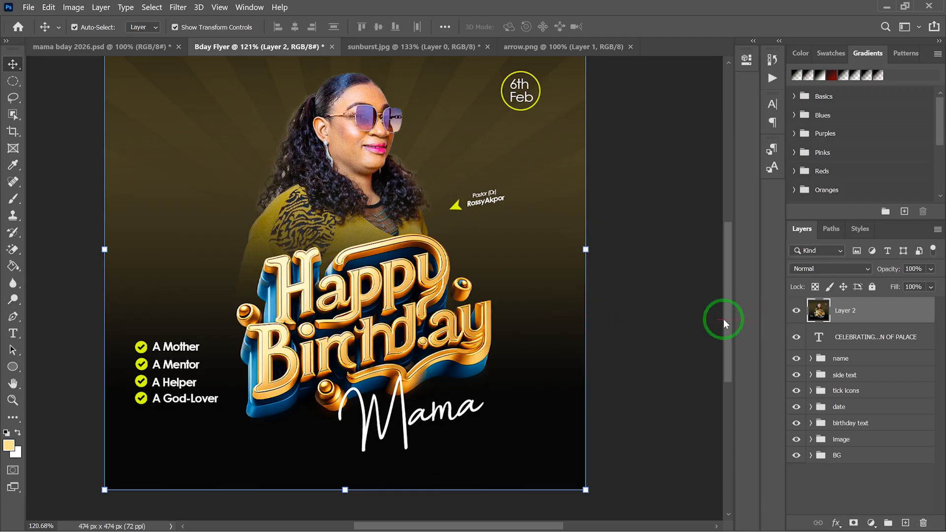
{"action": "scroll", "coordinate": [467, 266], "scroll_direction": "down", "scroll_amount": 2}
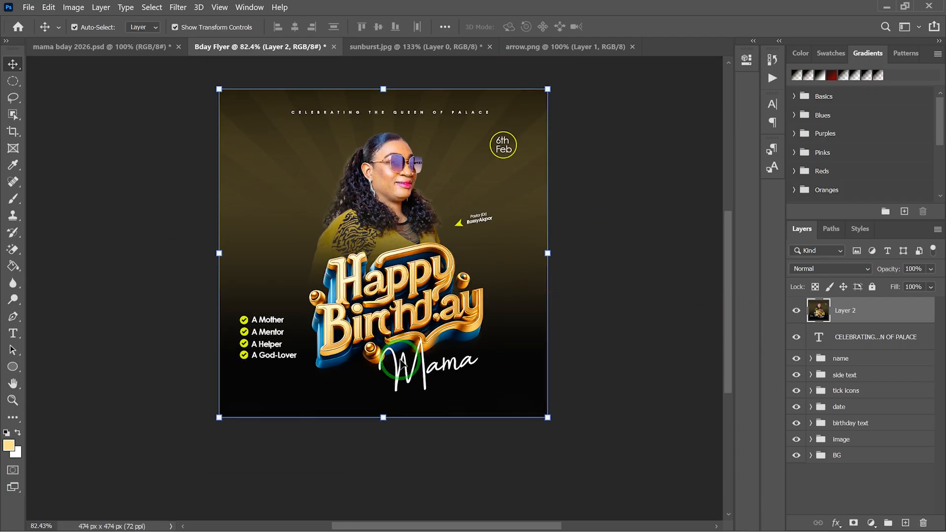
{"action": "scroll", "coordinate": [321, 301], "scroll_direction": "down", "scroll_amount": 1}
{"action": "scroll", "coordinate": [333, 295], "scroll_direction": "up", "scroll_amount": 3}
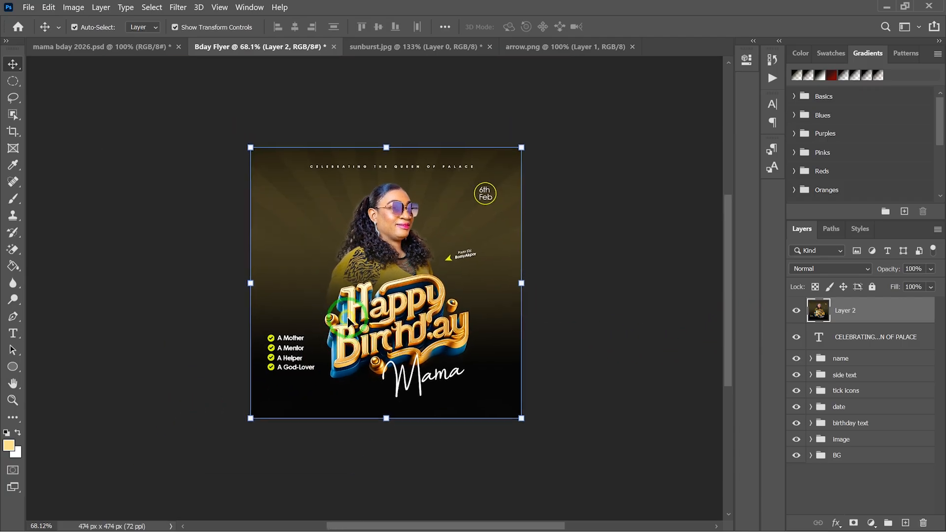
{"action": "scroll", "coordinate": [362, 286], "scroll_direction": "down", "scroll_amount": 2}
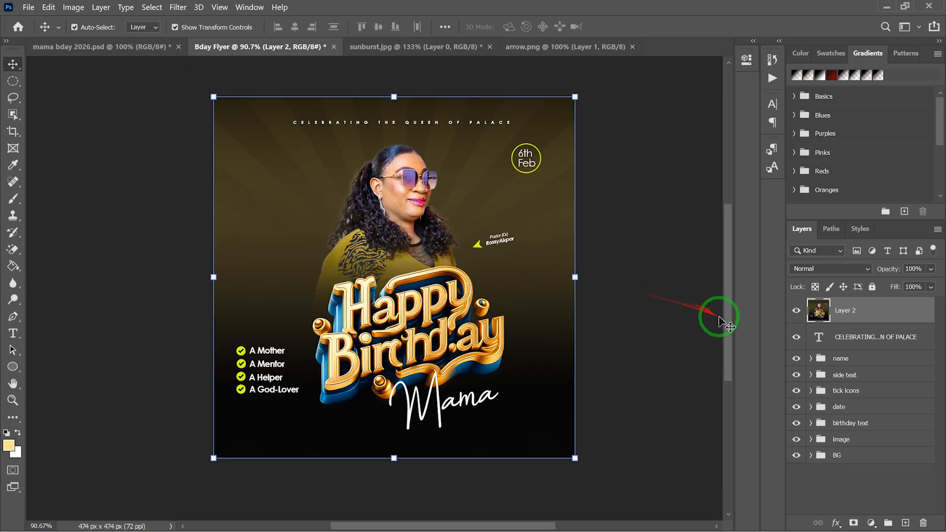
{"action": "scroll", "coordinate": [731, 313], "scroll_direction": "up", "scroll_amount": 1}
{"action": "scroll", "coordinate": [731, 310], "scroll_direction": "down", "scroll_amount": 1}
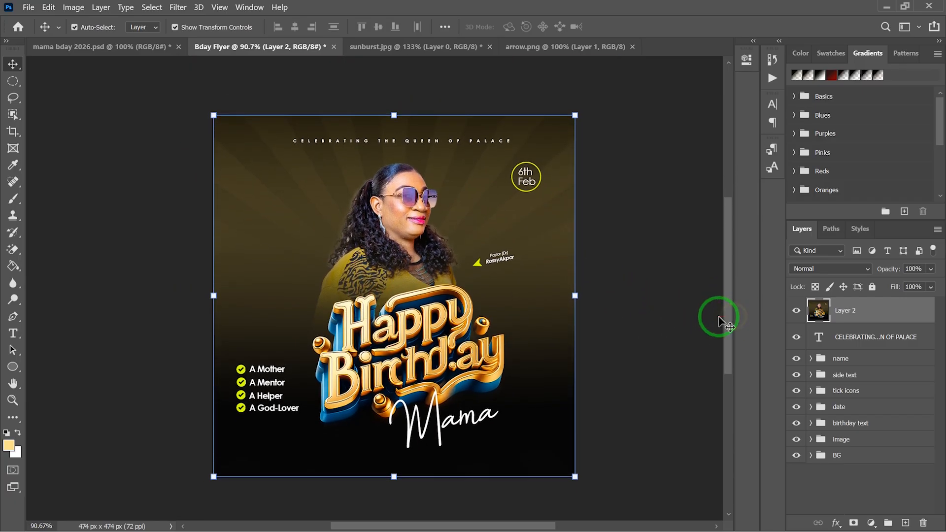
{"action": "scroll", "coordinate": [663, 310], "scroll_direction": "up", "scroll_amount": 1}
{"action": "scroll", "coordinate": [662, 310], "scroll_direction": "down", "scroll_amount": 2}
{"action": "scroll", "coordinate": [662, 308], "scroll_direction": "up", "scroll_amount": 2}
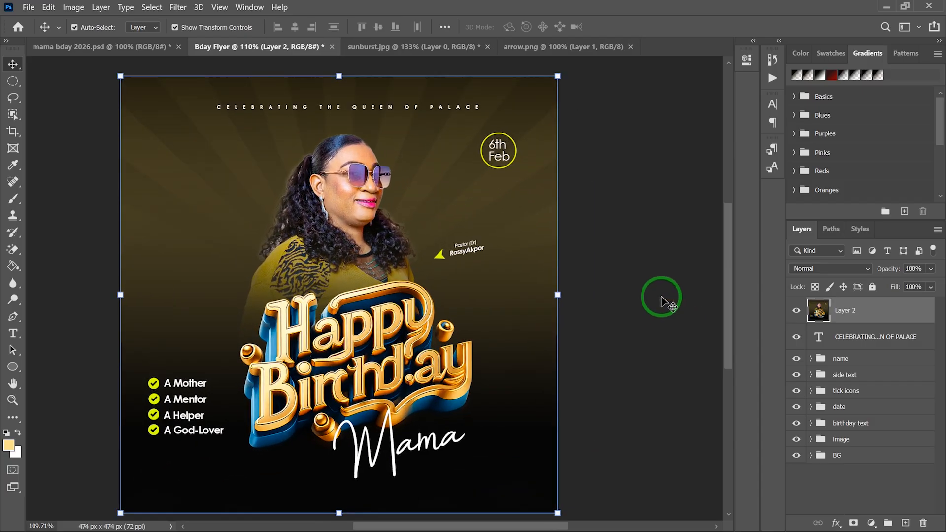
{"action": "key", "text": "super"}
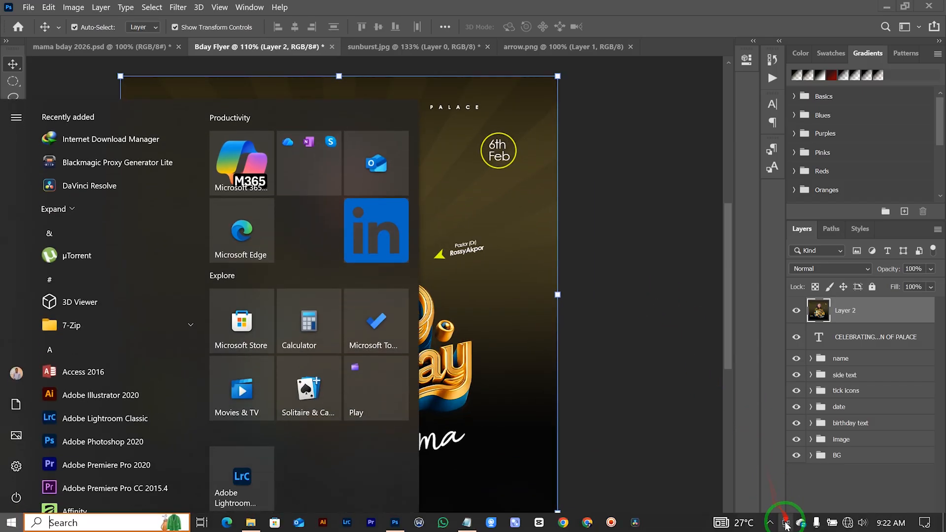